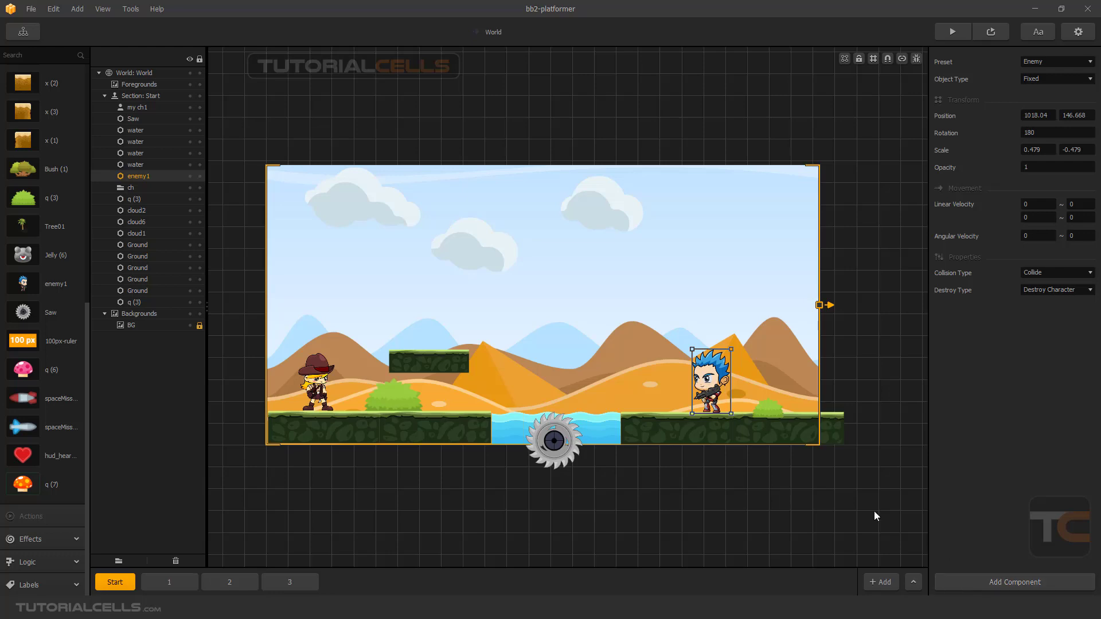
# Examine the properties of the saw, floating platform and enemy, including the components available for the enemy.
pyautogui.click(561, 437)
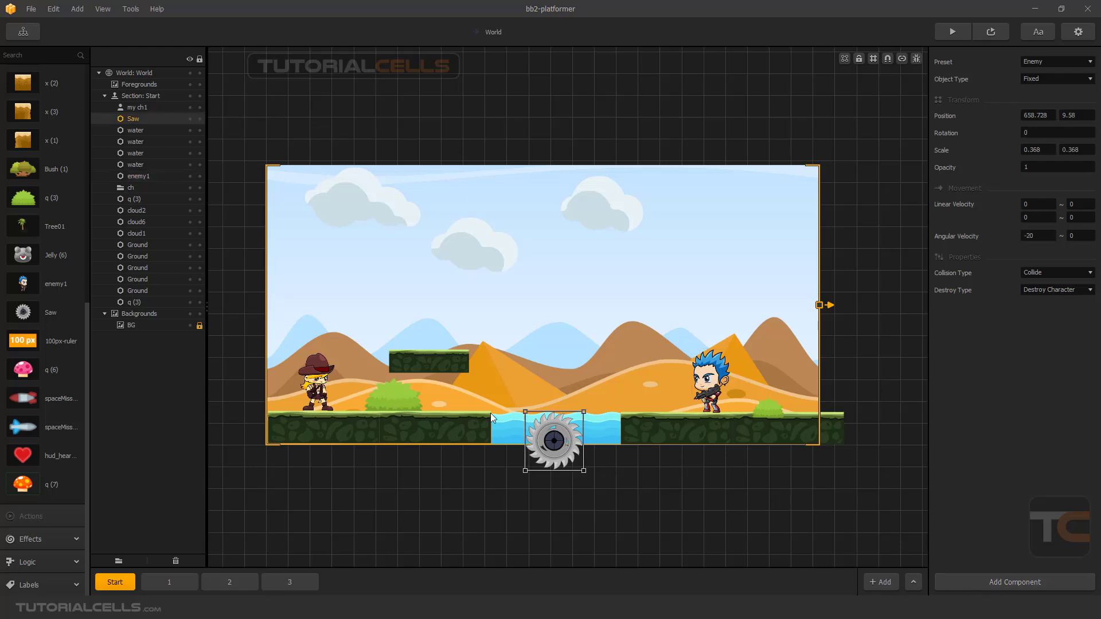
pyautogui.click(455, 356)
pyautogui.click(730, 387)
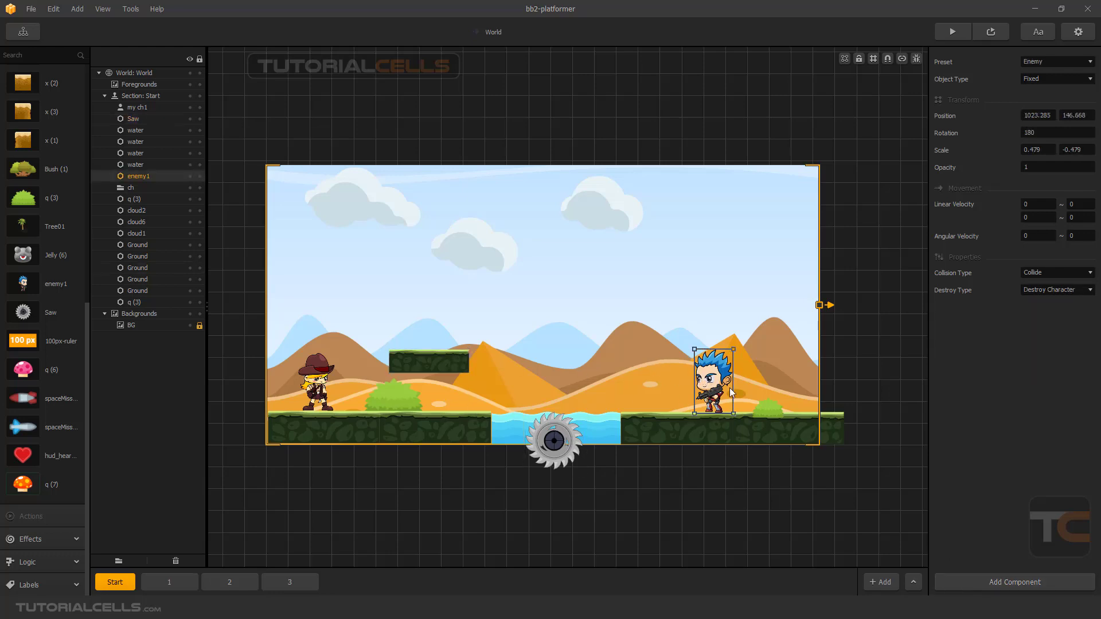
pyautogui.click(972, 585)
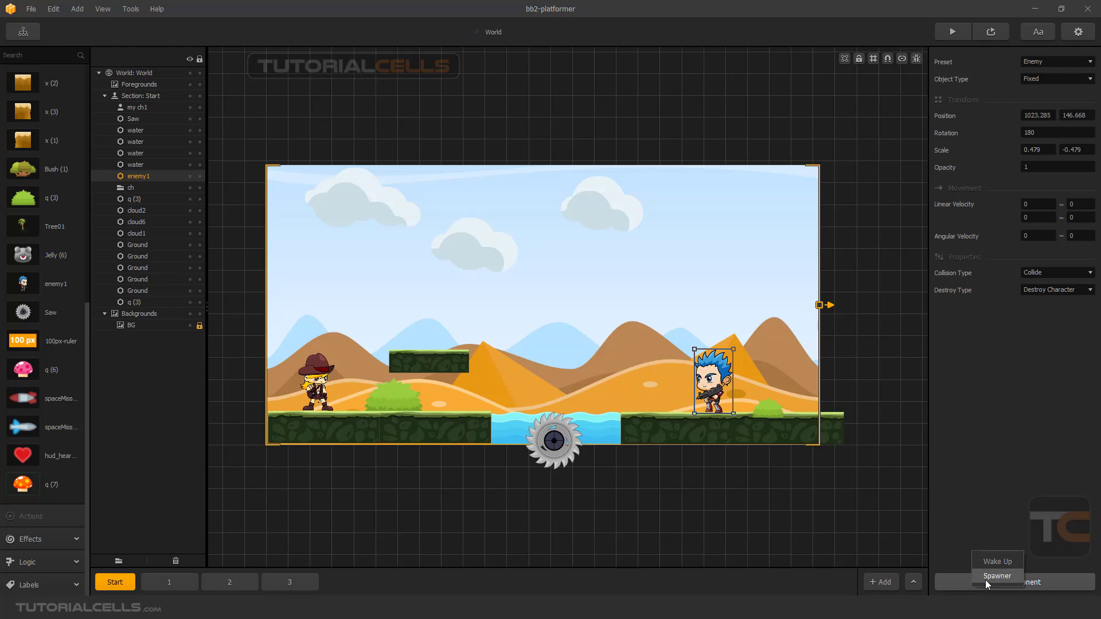
pyautogui.moveTo(712, 379); pyautogui.dragTo(708, 381)
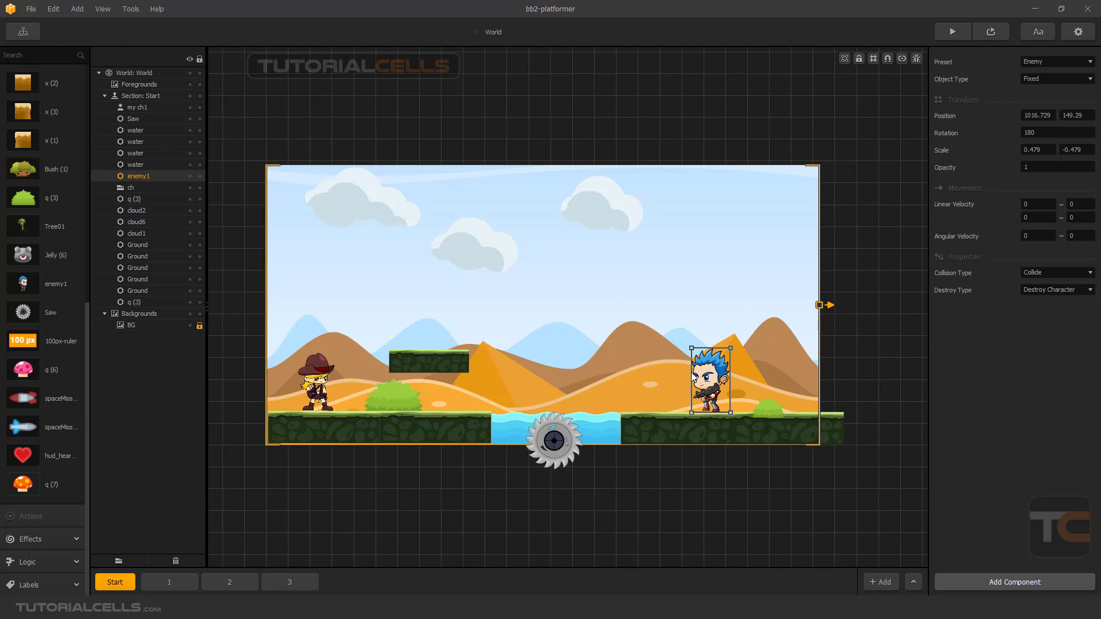
# Move the middle cloud (cloud2) closer to the leftmost cloud, at about 407, 472.
pyautogui.click(331, 378)
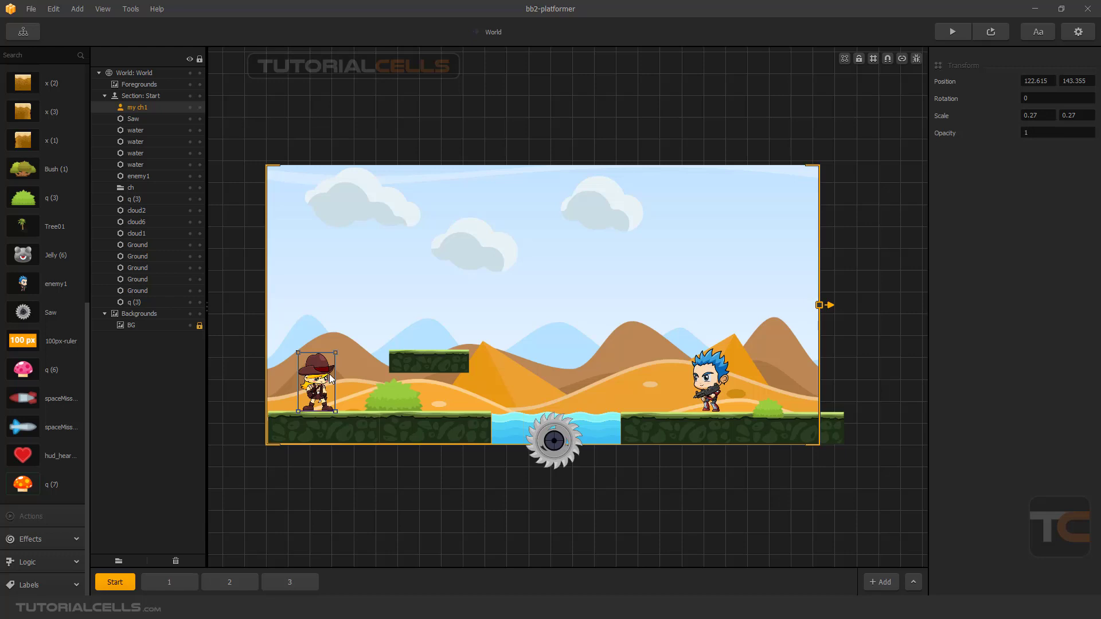
pyautogui.click(465, 260)
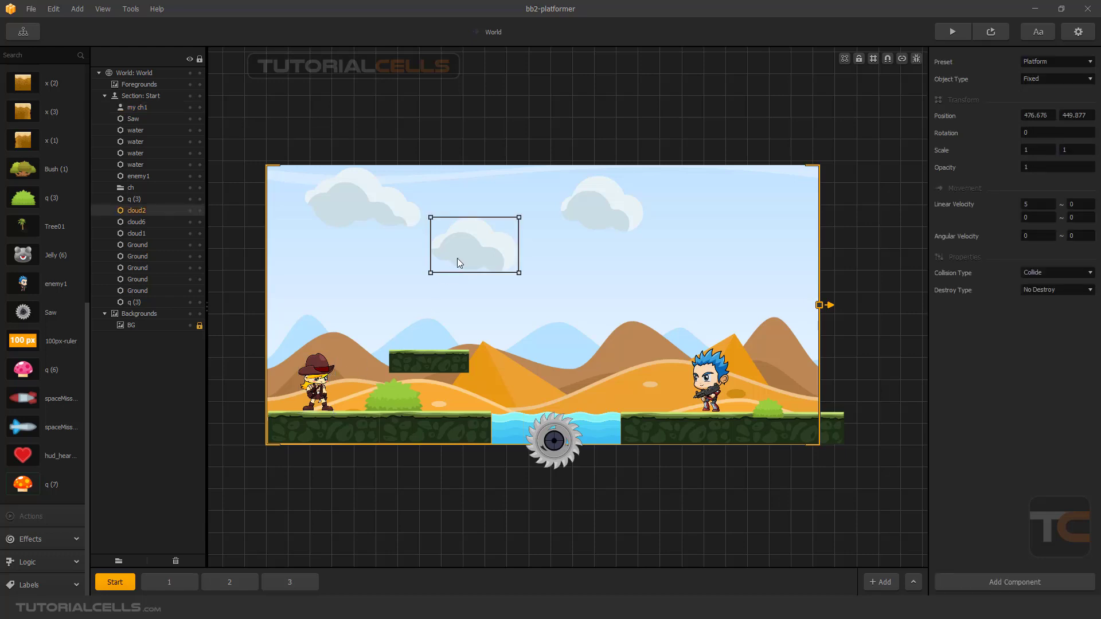
pyautogui.moveTo(457, 259); pyautogui.dragTo(430, 254)
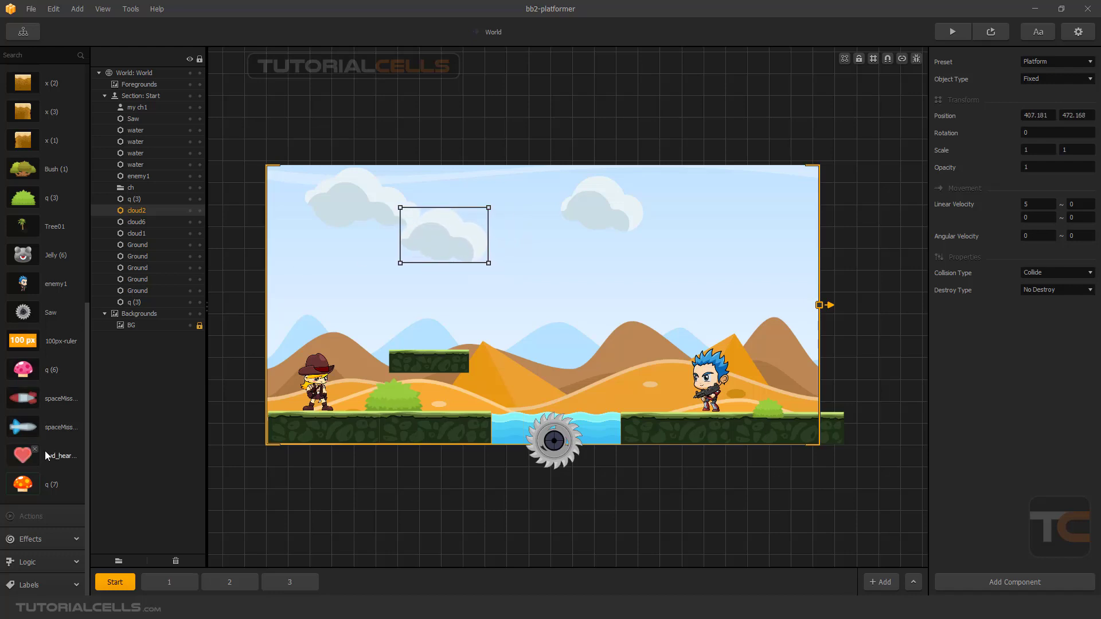
# Add the pink mushroom q (6) to the scene and place it in the sky at about 605, 423.
pyautogui.moveTo(23, 372); pyautogui.dragTo(493, 344)
pyautogui.scroll(2, 568, 285)
pyautogui.moveTo(568, 285); pyautogui.dragTo(515, 272)
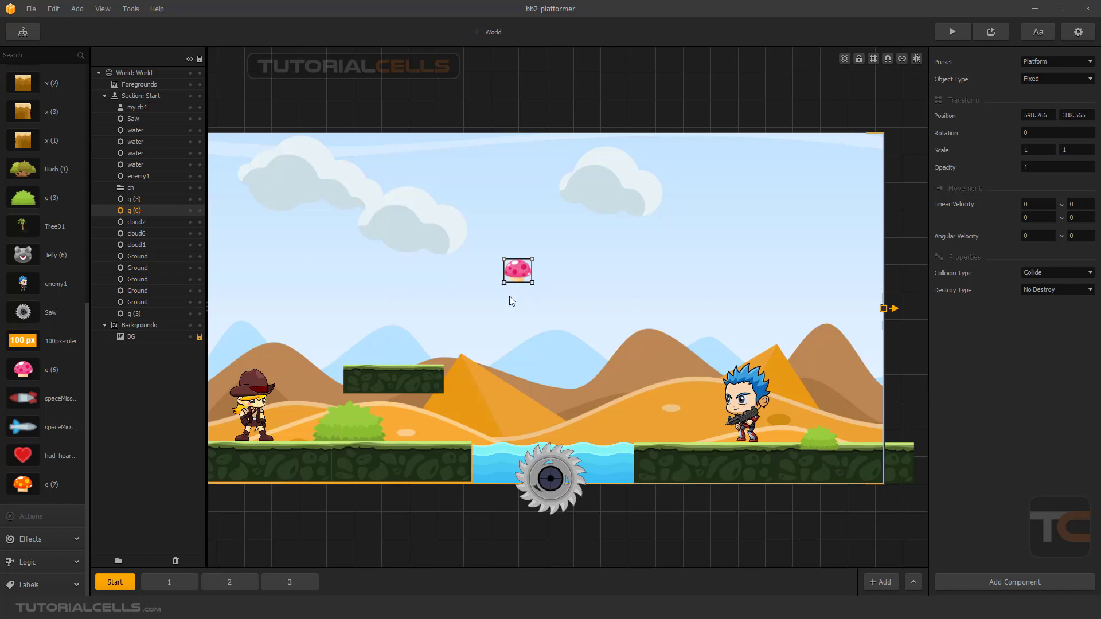
pyautogui.moveTo(516, 274); pyautogui.dragTo(520, 254)
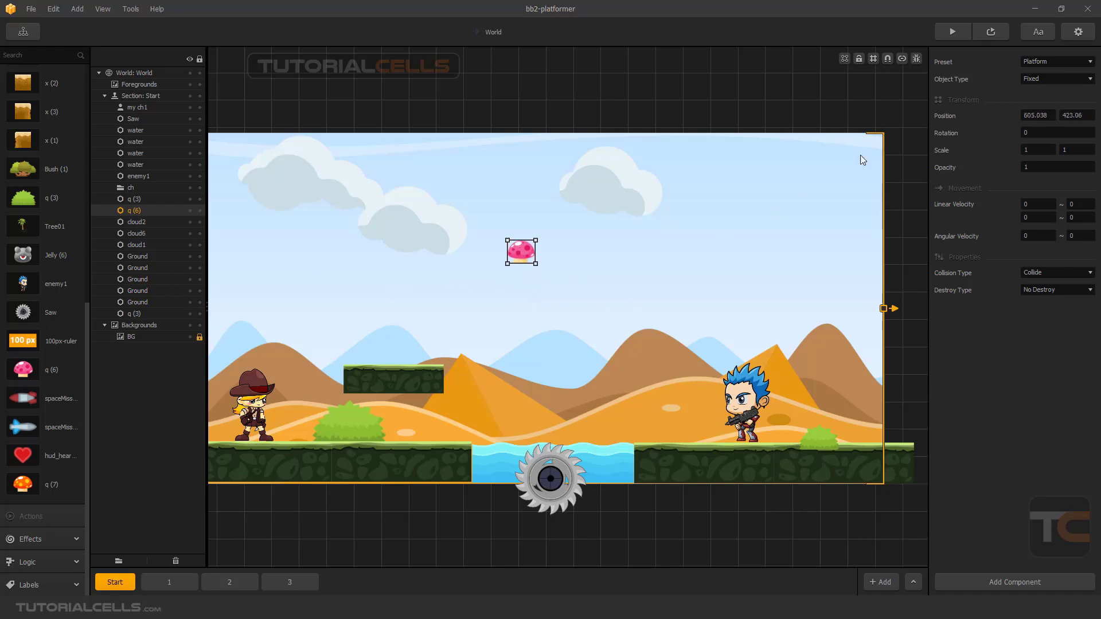
# Add a Spawner component to the pink mushroom and review its Spawn Action options.
pyautogui.click(971, 586)
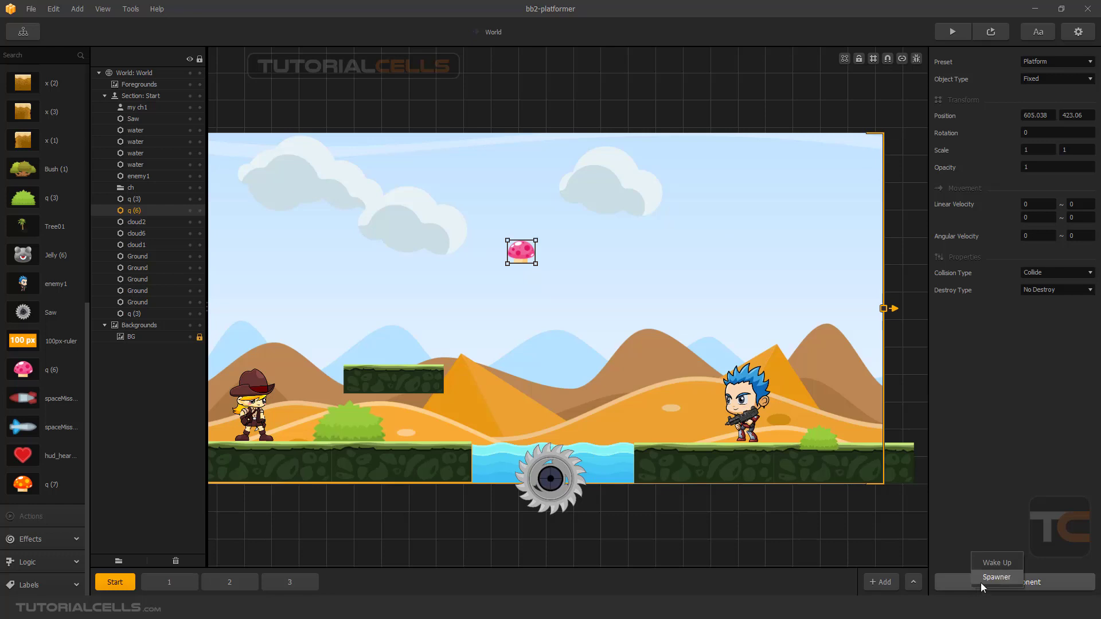
pyautogui.click(981, 579)
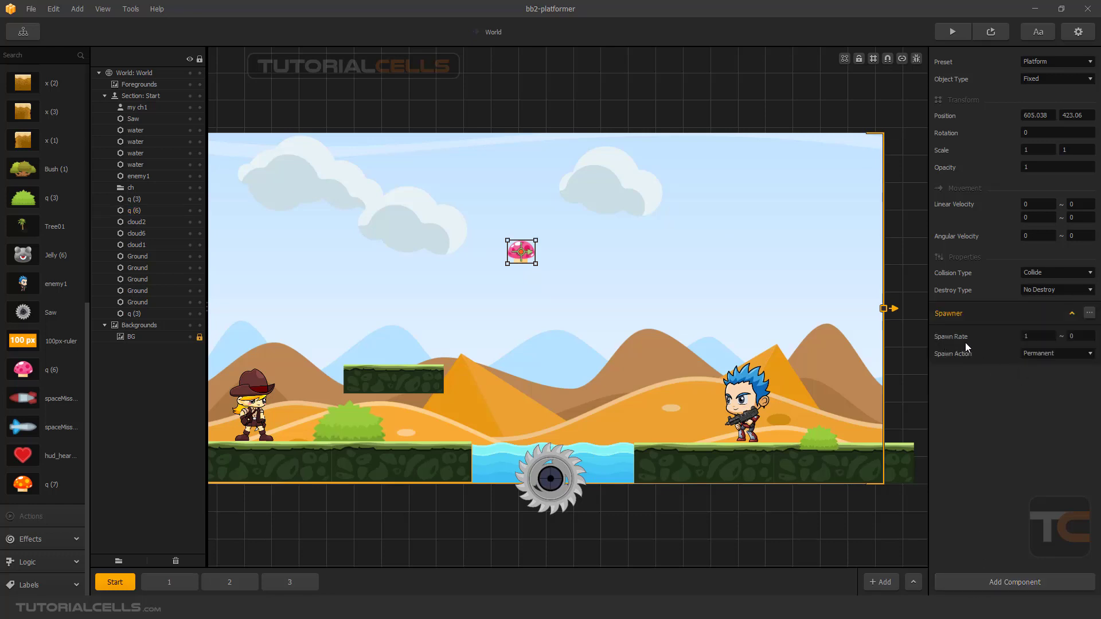
pyautogui.click(1027, 336)
pyautogui.click(1034, 353)
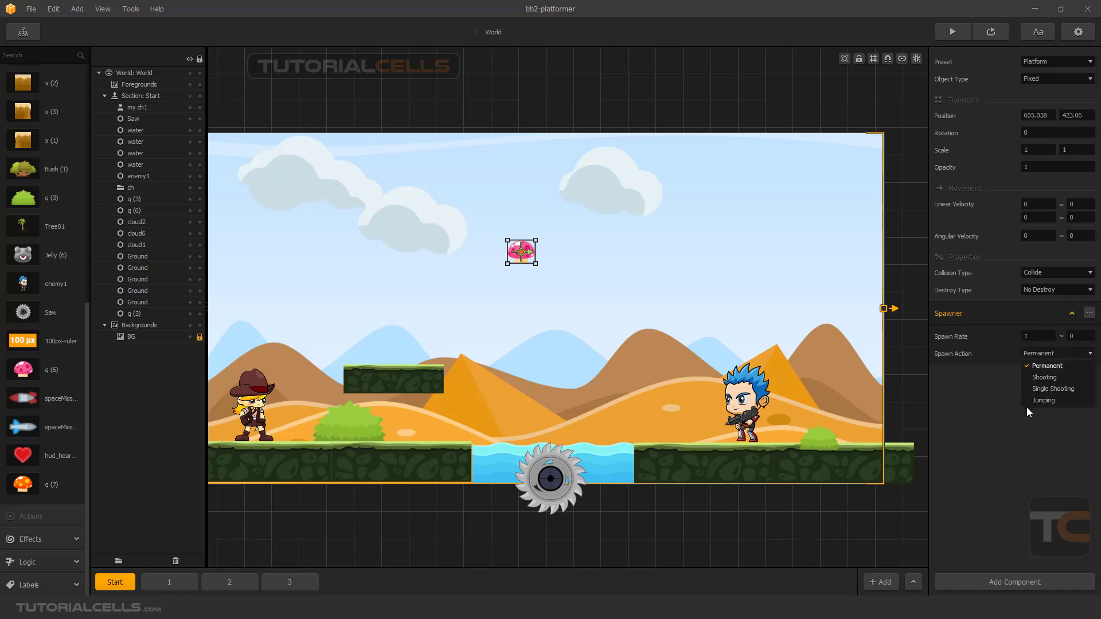
pyautogui.click(991, 395)
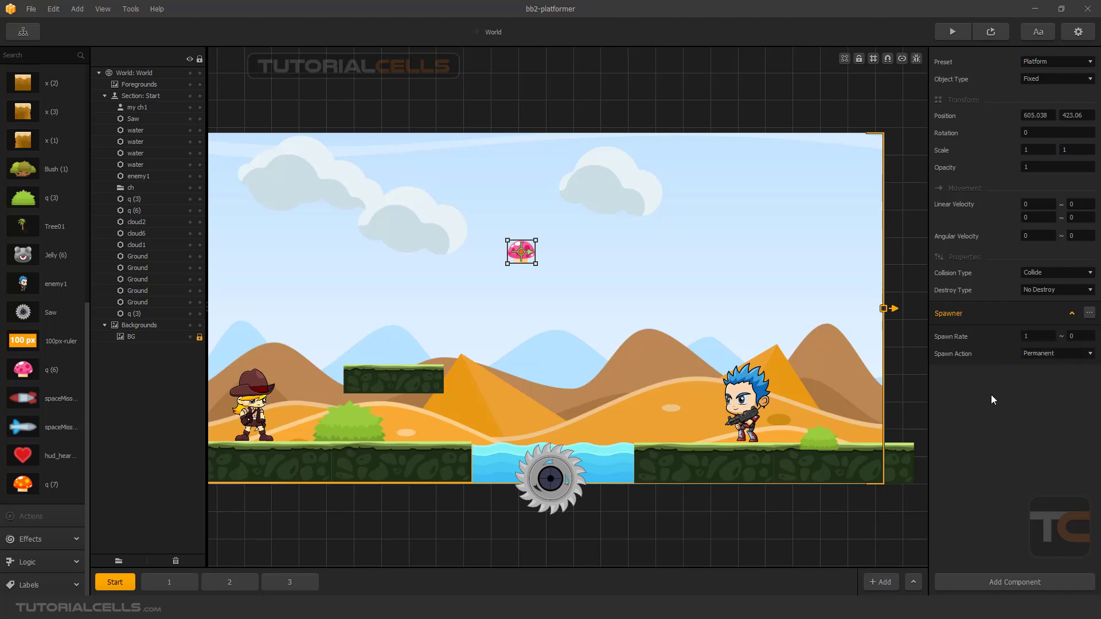
# Set the mushroom's Spawn Rate to 2.
pyautogui.click(1042, 339)
pyautogui.click(985, 341)
pyautogui.click(1051, 338)
pyautogui.doubleClick(1024, 337)
pyautogui.write('2')
pyautogui.click(1032, 395)
# Set the mushroom's Spawn Rate to 0.5.
pyautogui.doubleClick(1026, 337)
pyautogui.write('0.5')
pyautogui.click(994, 384)
# Preview the level to check the mushroom spawner, and close the preview.
pyautogui.click(985, 36)
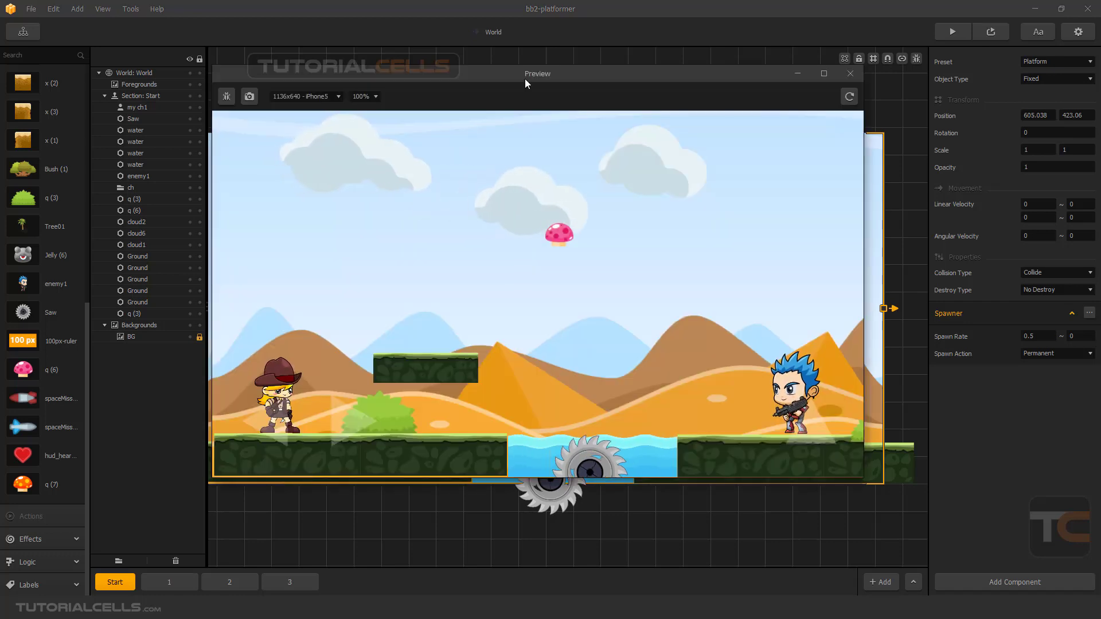
pyautogui.moveTo(530, 81); pyautogui.dragTo(535, 106)
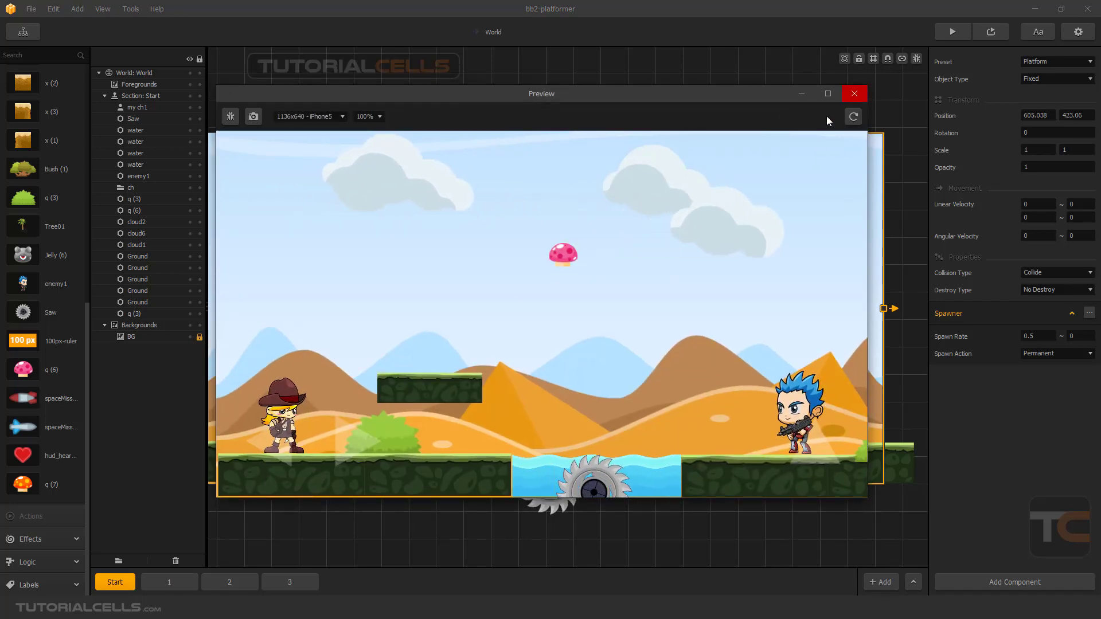
pyautogui.click(855, 94)
# Move the mushroom to about 635, 438 and change its Object Type to Physics.
pyautogui.moveTo(525, 254); pyautogui.dragTo(522, 250)
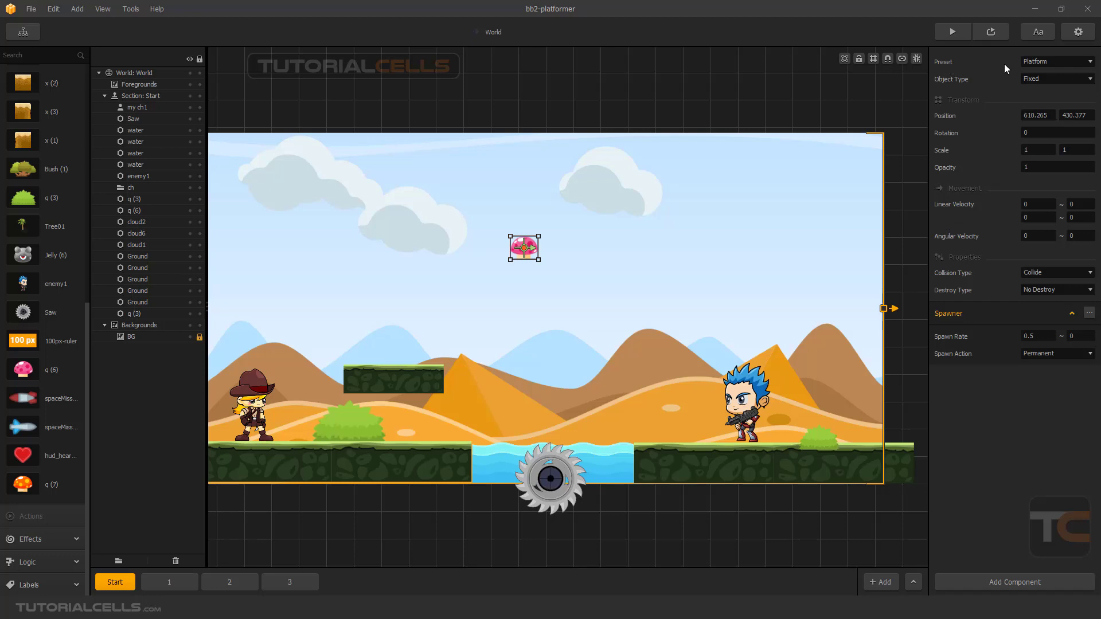
pyautogui.click(1030, 79)
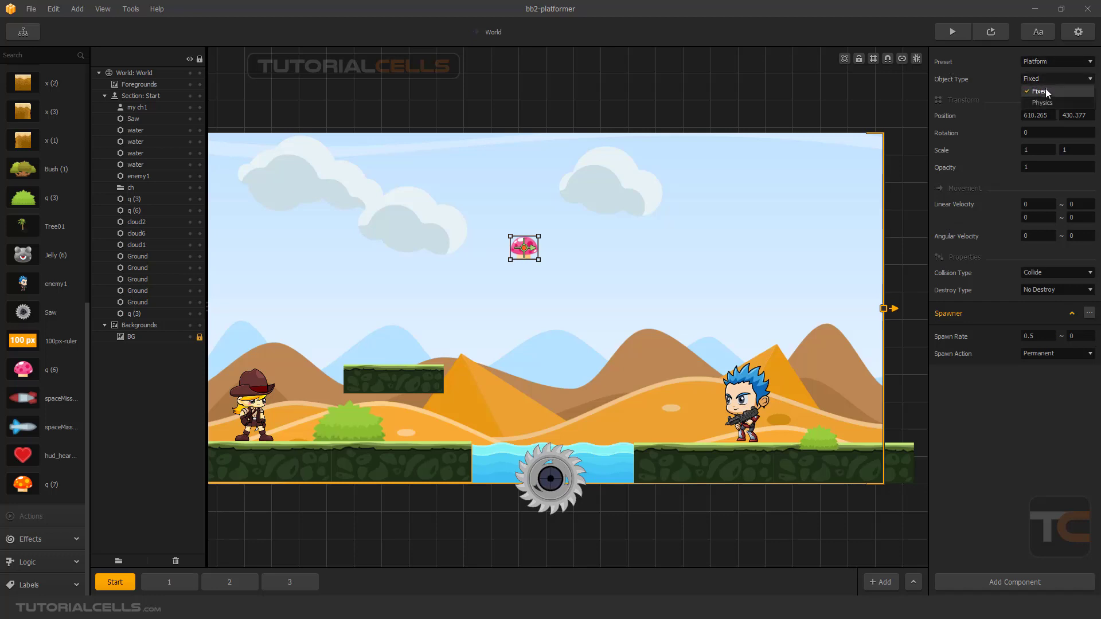
pyautogui.click(1045, 89)
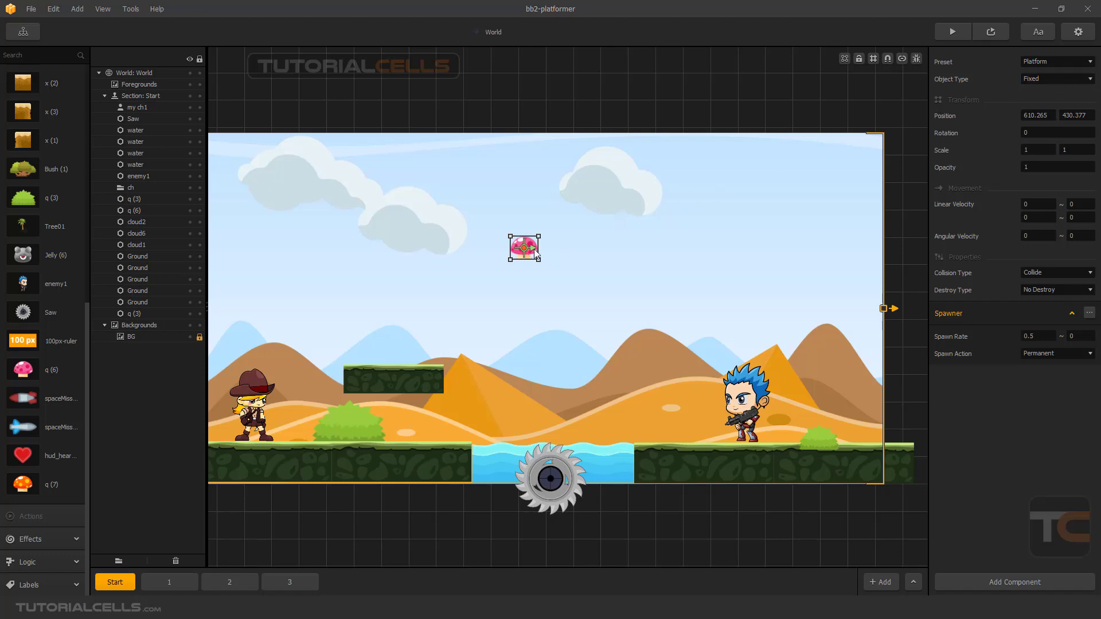
pyautogui.moveTo(527, 254); pyautogui.dragTo(541, 250)
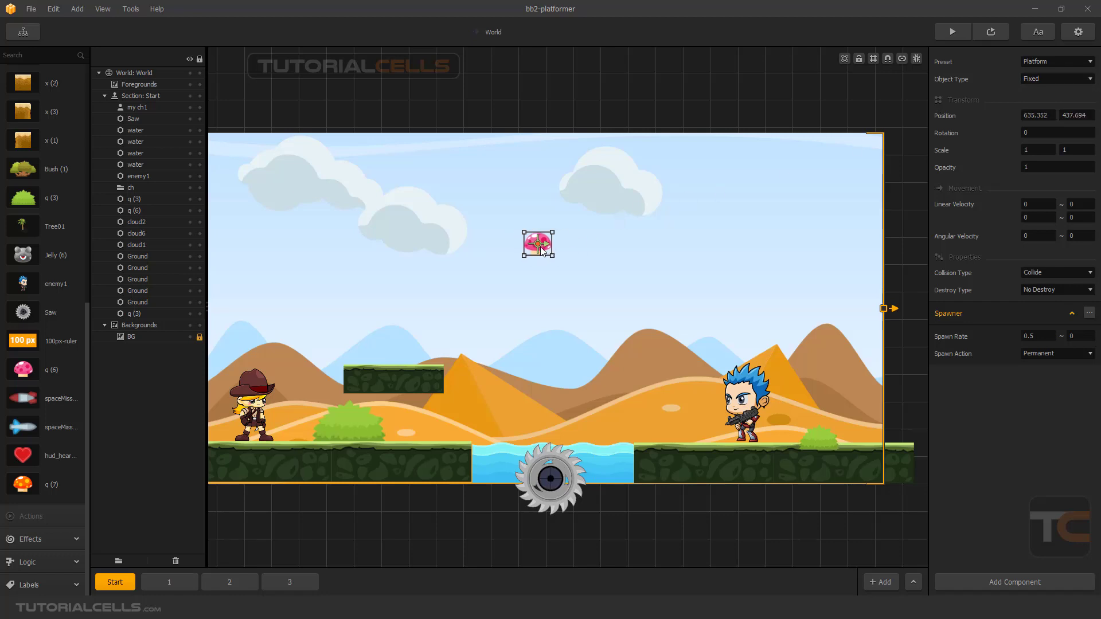
pyautogui.click(1053, 77)
pyautogui.click(1048, 98)
# Move the mushroom above the right-hand ground to about 821, 451 and preview how it spawns.
pyautogui.moveTo(543, 244); pyautogui.dragTo(663, 239)
pyautogui.click(986, 33)
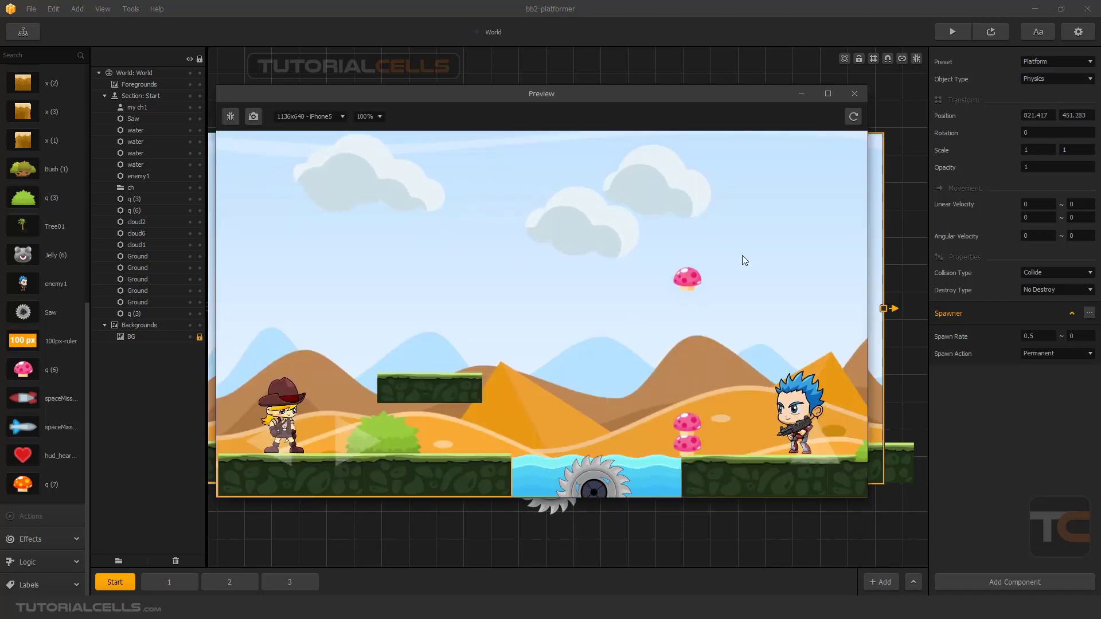
pyautogui.click(850, 98)
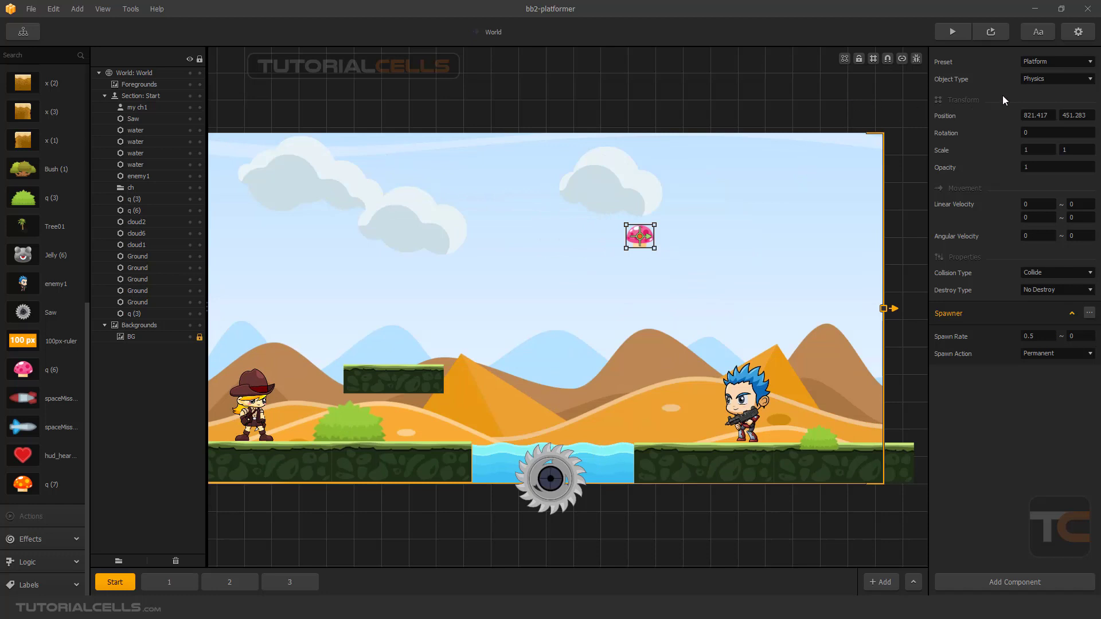
# Change the mushroom's Object Type back to Fixed and move it to about 504, 363.
pyautogui.moveTo(639, 239); pyautogui.dragTo(535, 283)
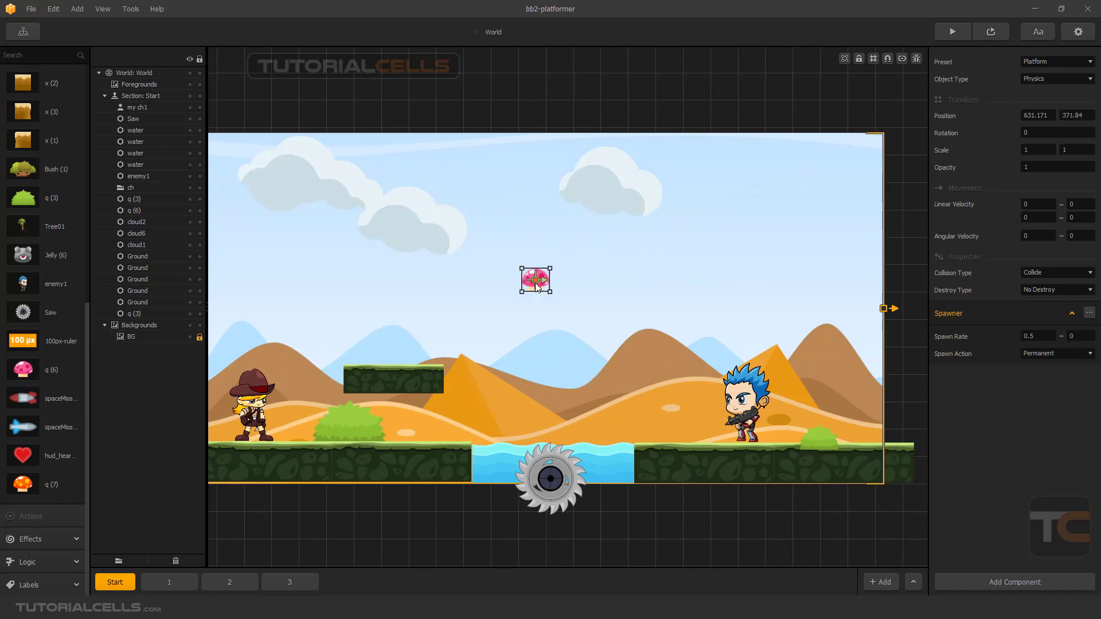
pyautogui.click(434, 220)
pyautogui.click(535, 279)
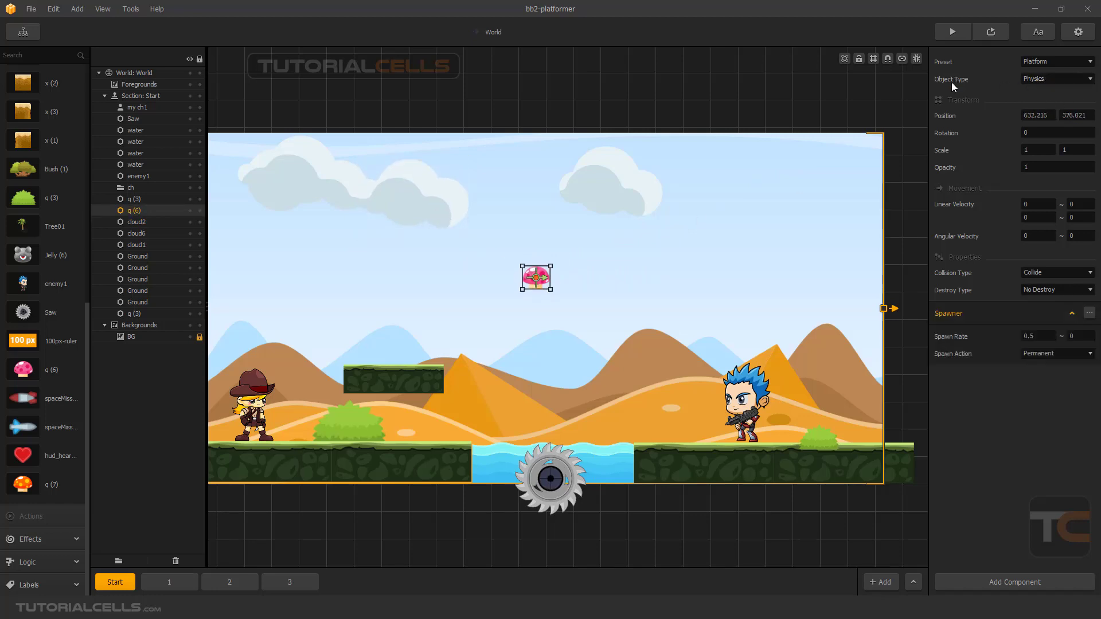
pyautogui.click(1037, 80)
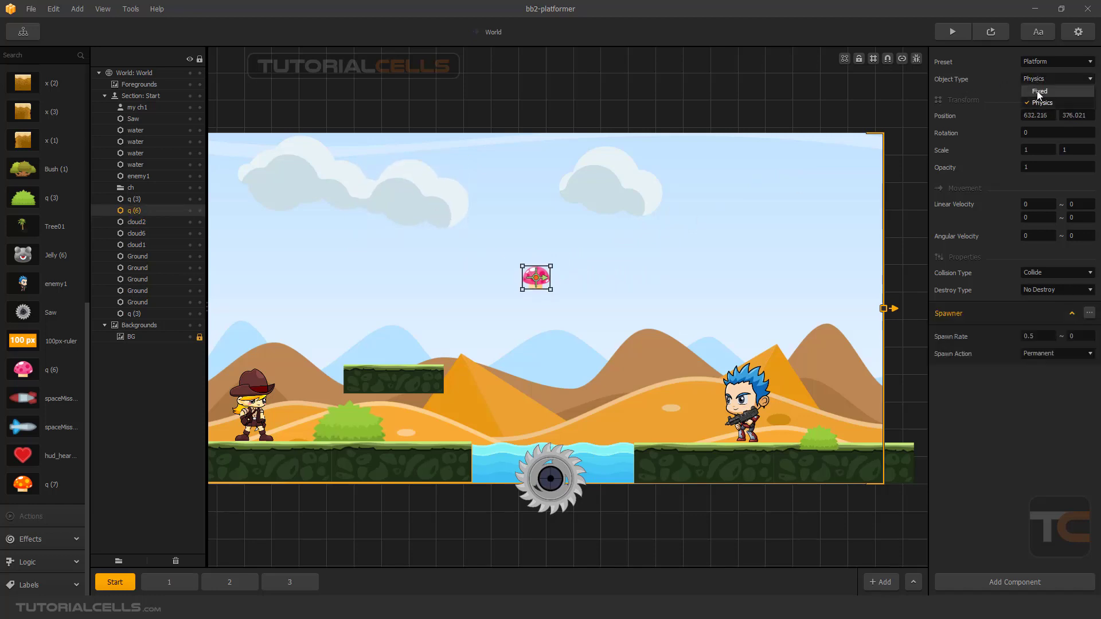
pyautogui.click(1039, 92)
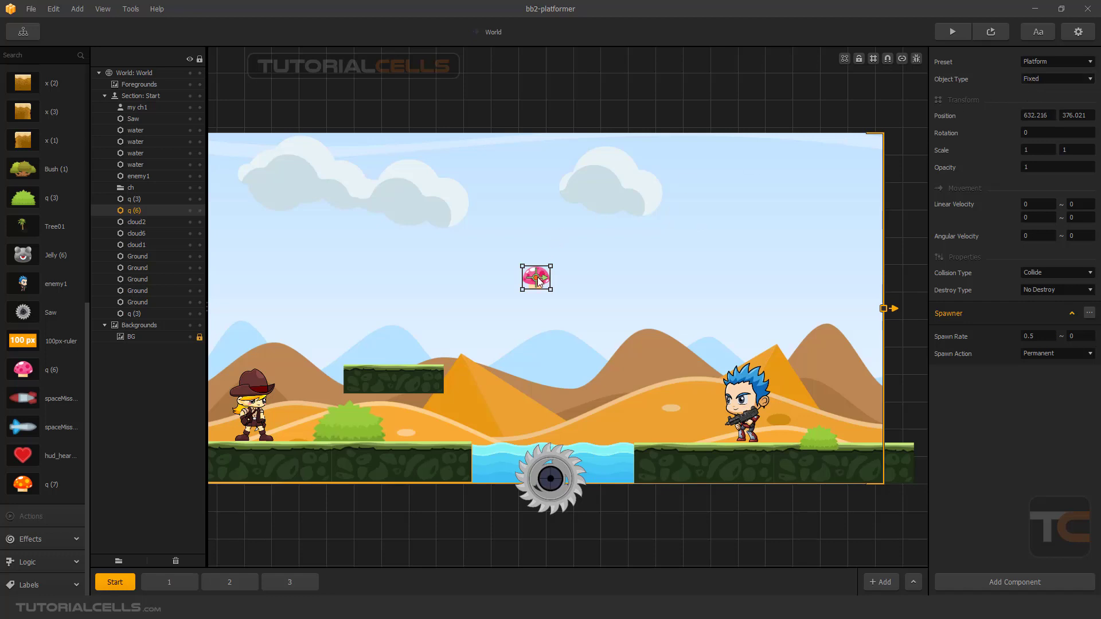
pyautogui.moveTo(538, 277); pyautogui.dragTo(659, 278)
pyautogui.moveTo(663, 274); pyautogui.dragTo(472, 284)
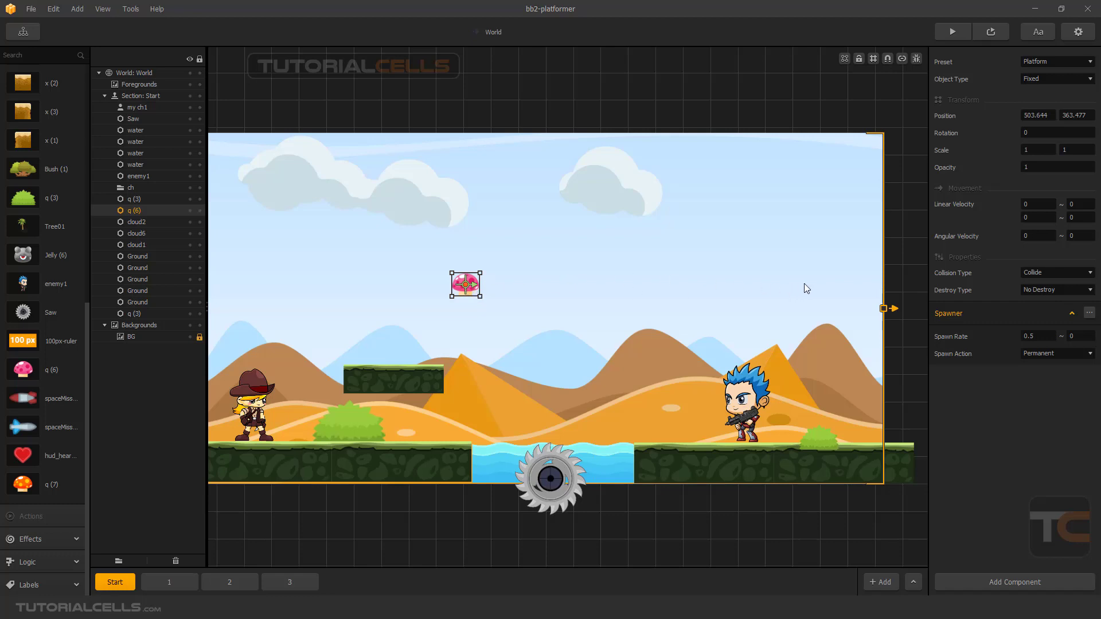
# Set the mushroom's horizontal Linear Velocity to 5 and preview the level.
pyautogui.click(1032, 204)
pyautogui.write('5')
pyautogui.press('Return')
pyautogui.click(993, 32)
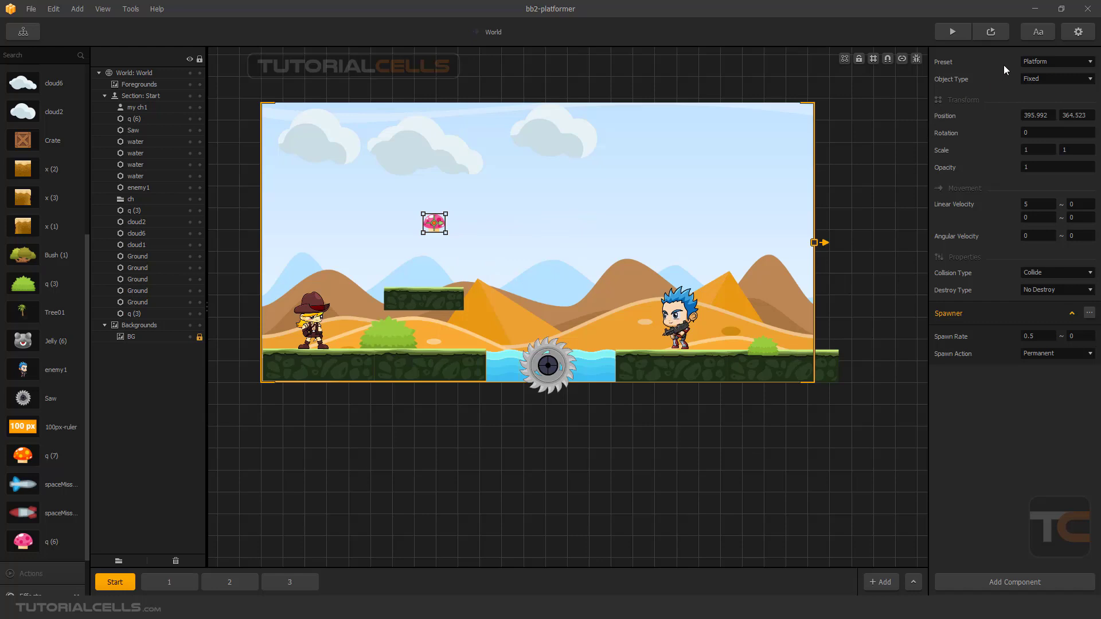
# Apply the Physics Object preset to the mushroom, then check the spawning in a preview and close it.
pyautogui.click(1041, 63)
pyautogui.click(1050, 84)
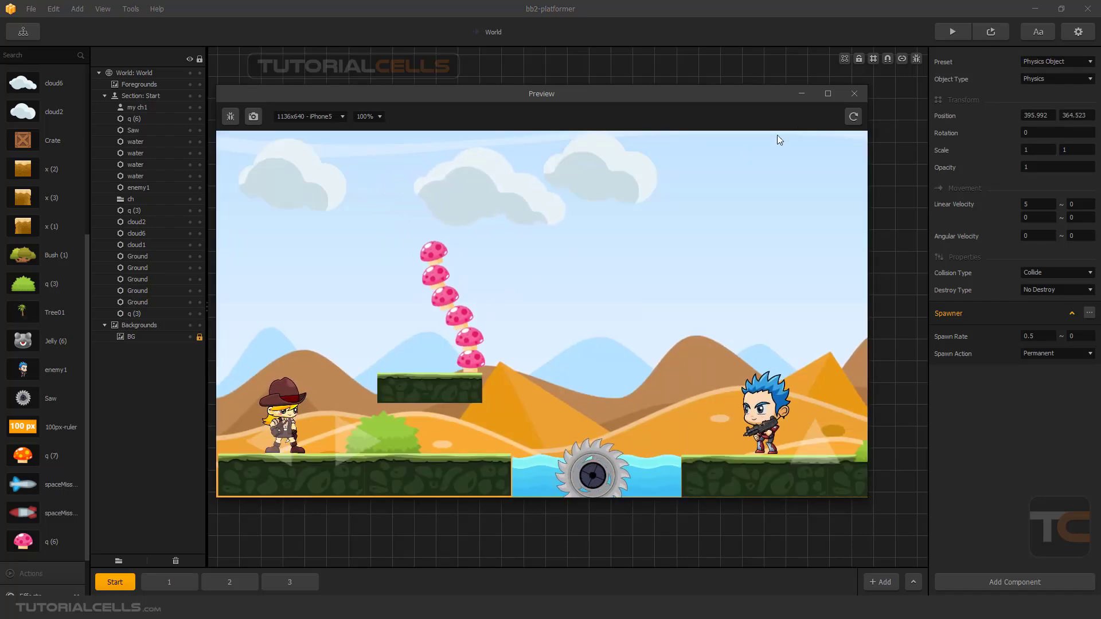
pyautogui.click(854, 94)
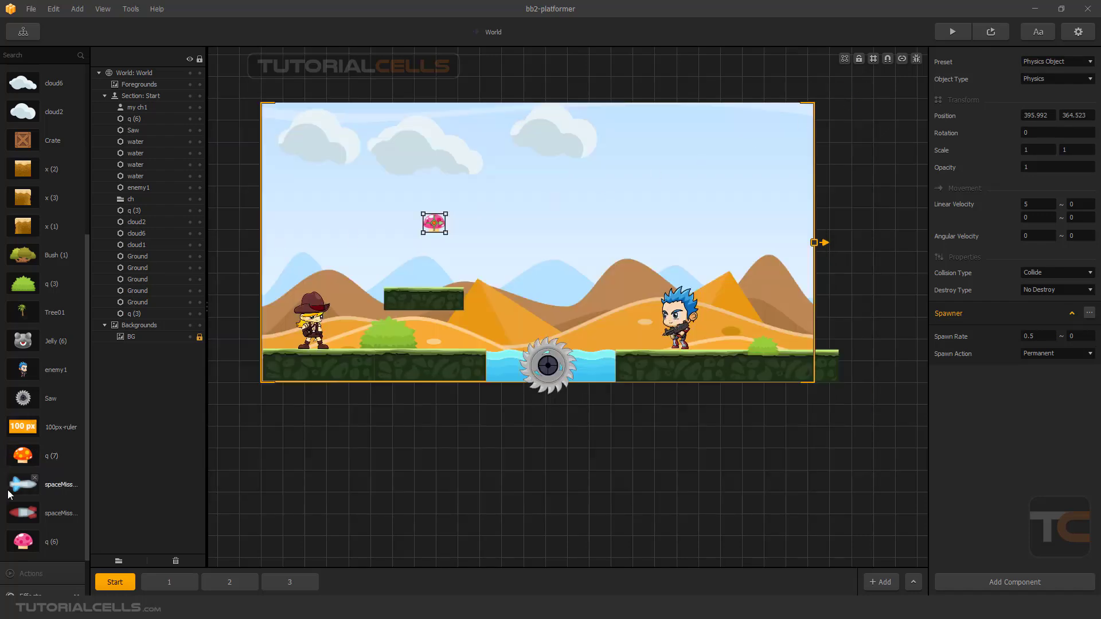
# Change the collision shape of the q (6) mushroom asset to Circle and enlarge it slightly to fit the mushroom.
pyautogui.click(56, 539)
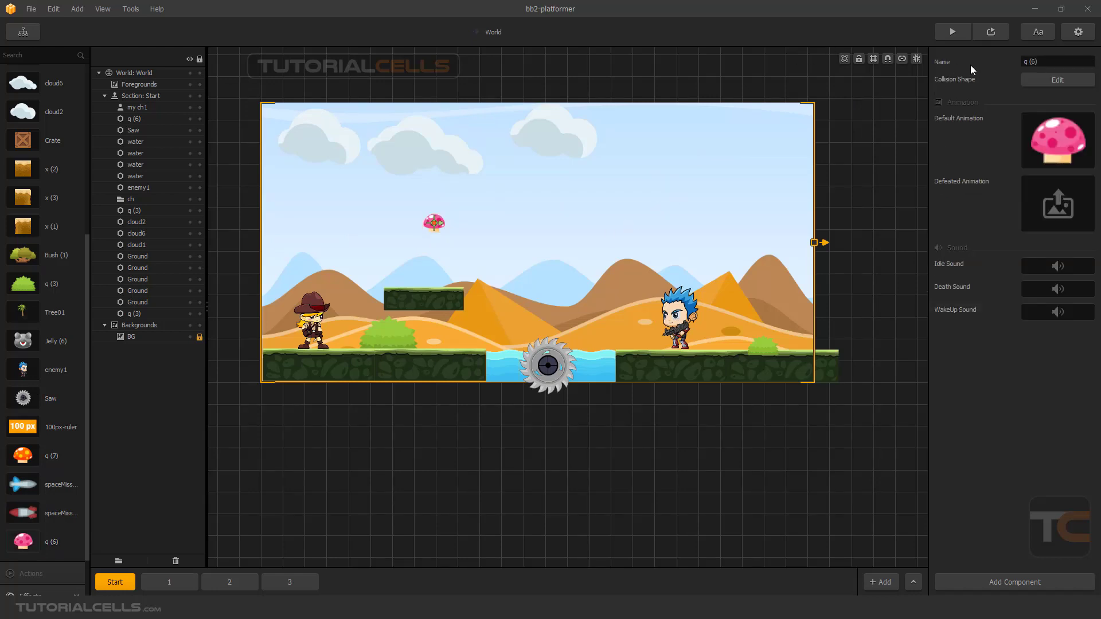
pyautogui.click(1031, 78)
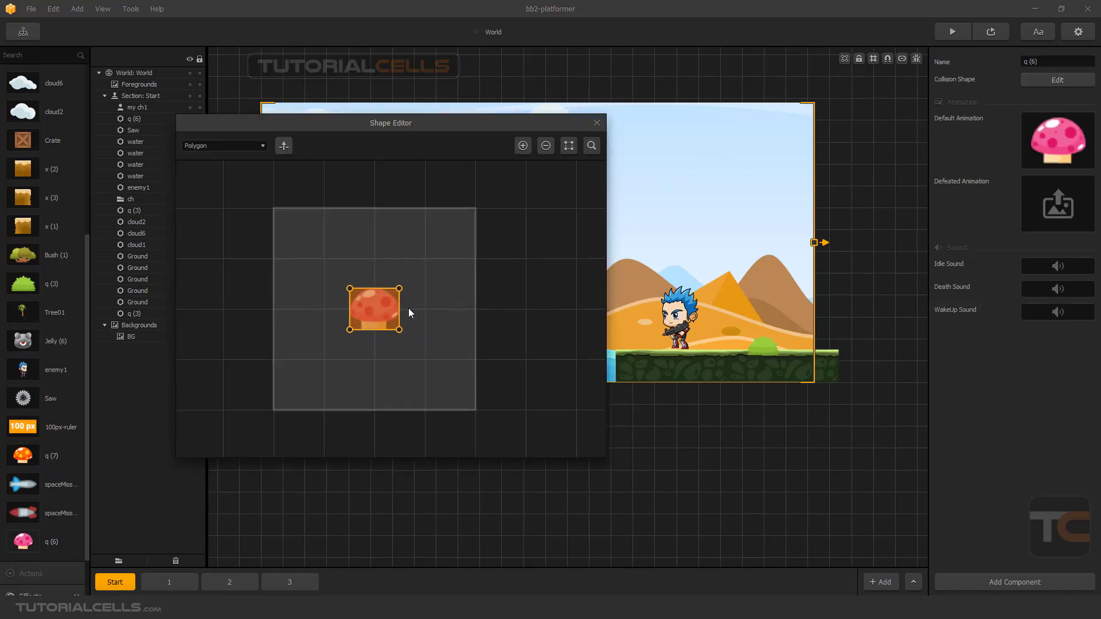
pyautogui.scroll(1, 366, 301)
pyautogui.click(242, 145)
pyautogui.click(228, 170)
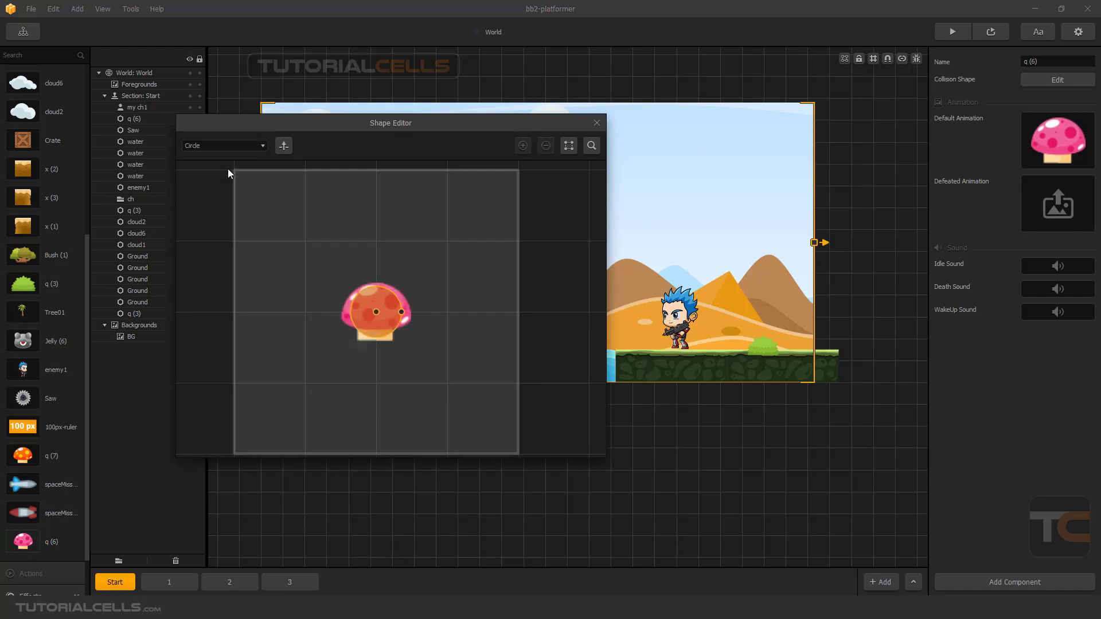
pyautogui.moveTo(401, 312); pyautogui.dragTo(406, 312)
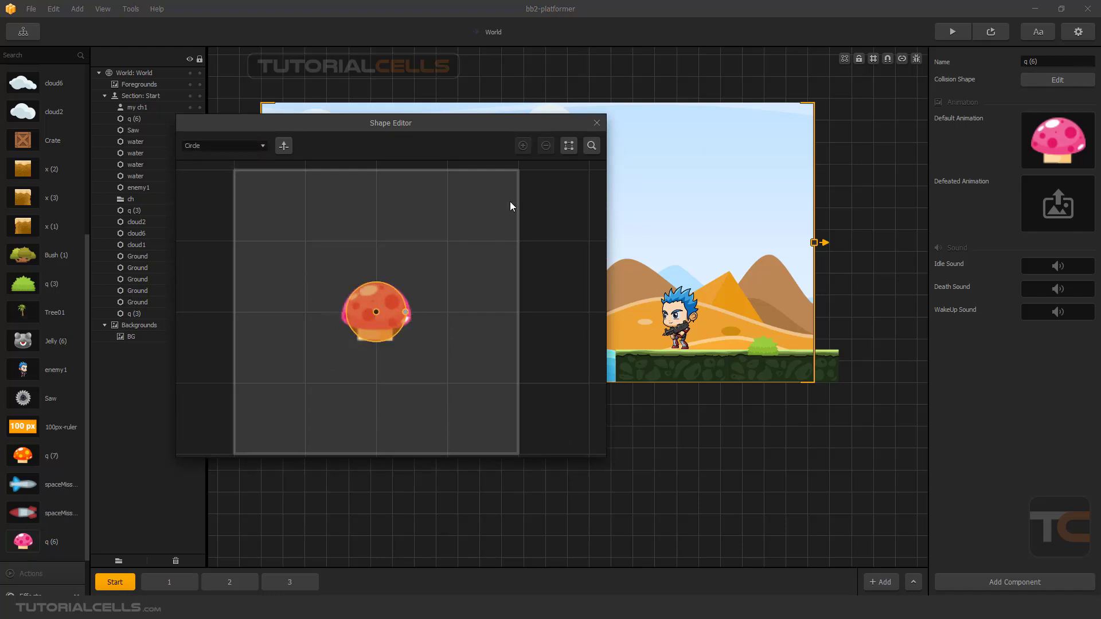
pyautogui.click(597, 123)
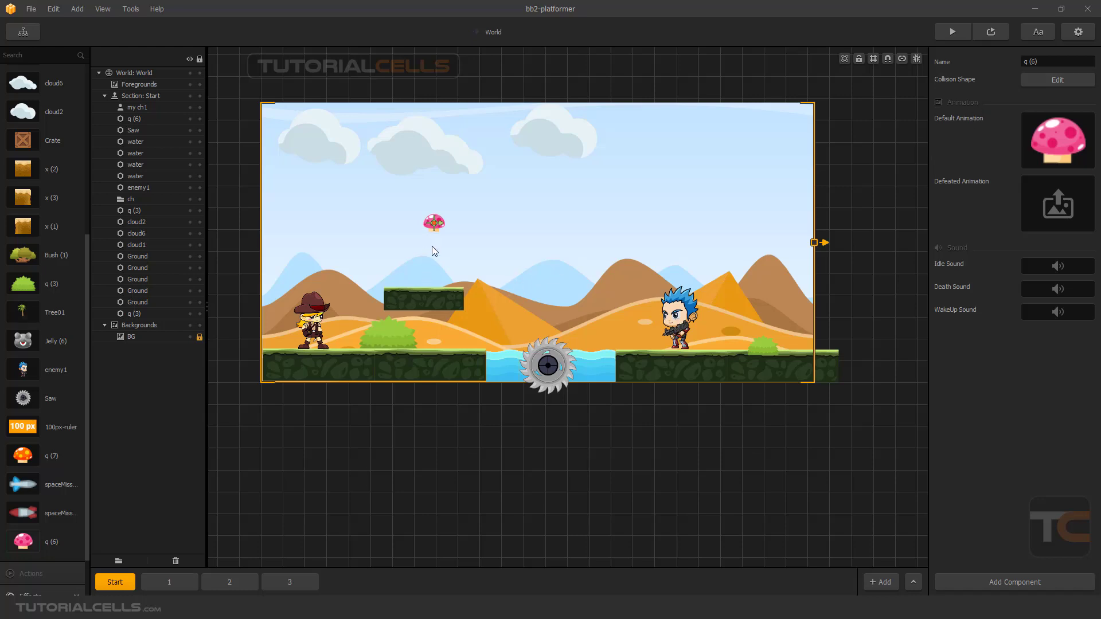
# Set the pink mushroom's horizontal Linear Velocity to 50, then check the spawning in a preview and close it.
pyautogui.click(436, 223)
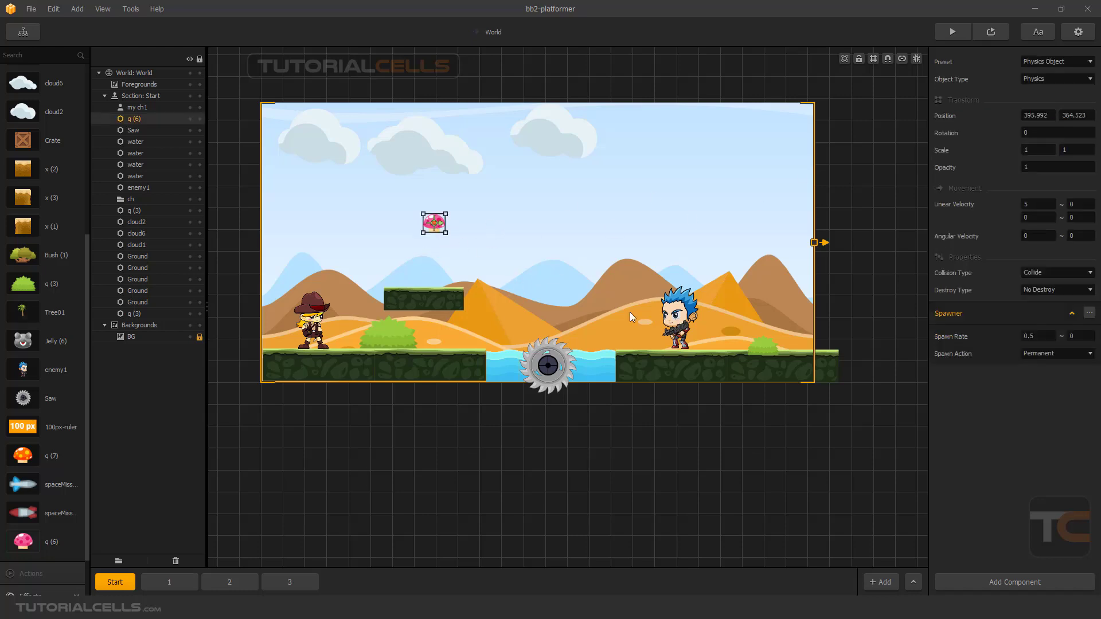
pyautogui.click(1025, 205)
pyautogui.write('50')
pyautogui.click(975, 394)
pyautogui.click(991, 32)
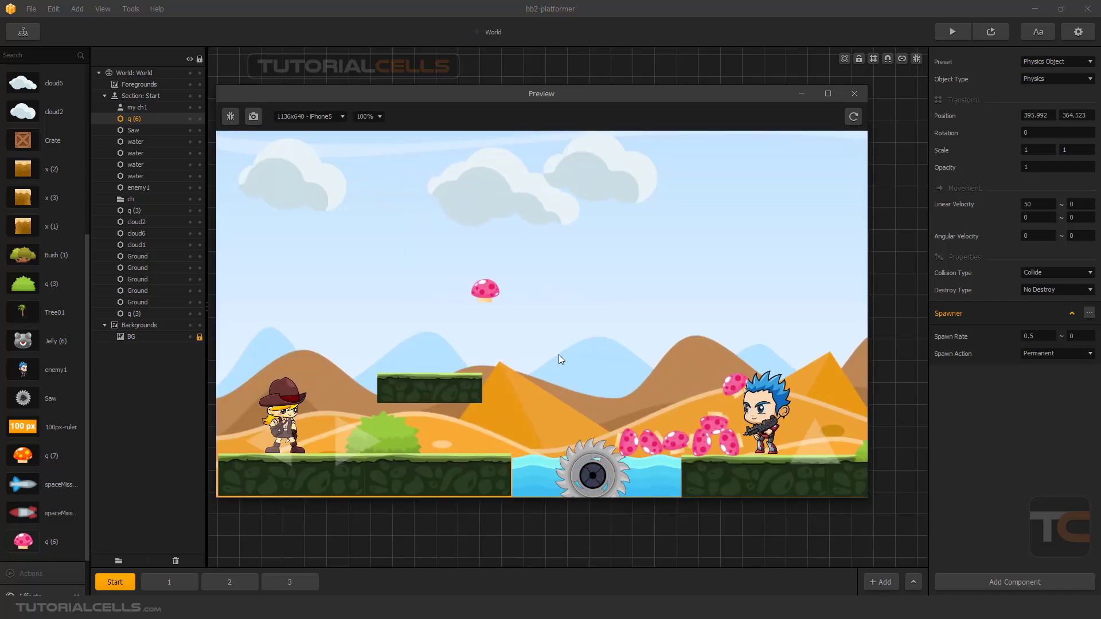
pyautogui.click(854, 94)
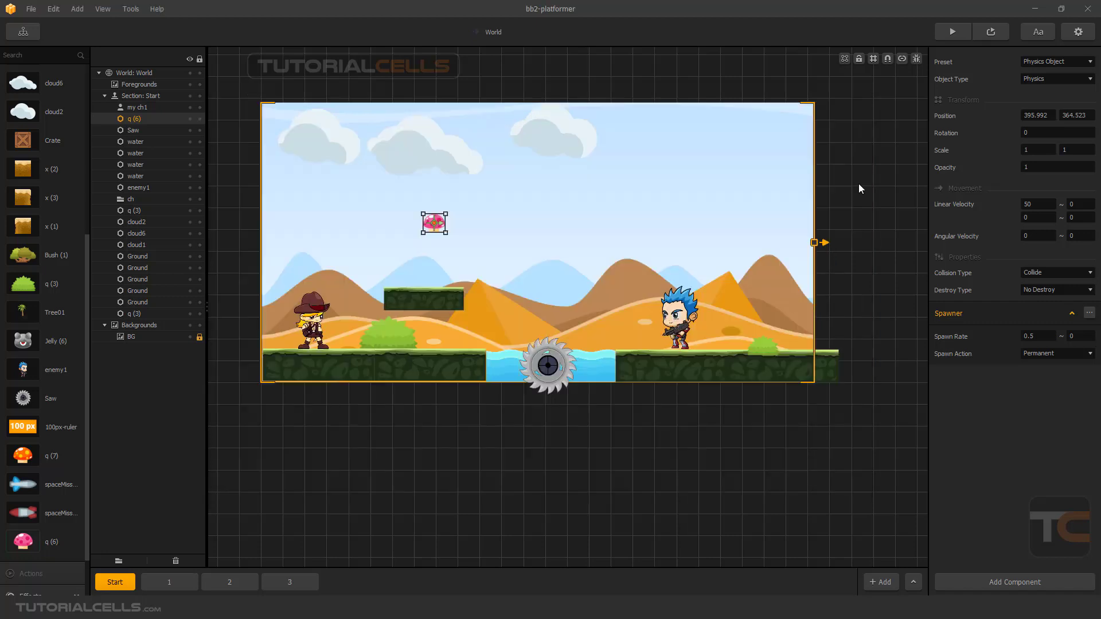
# Set the mushroom's Collision Type to No Collide, then test the level in a preview and close it.
pyautogui.click(1042, 273)
pyautogui.click(1038, 286)
pyautogui.click(992, 32)
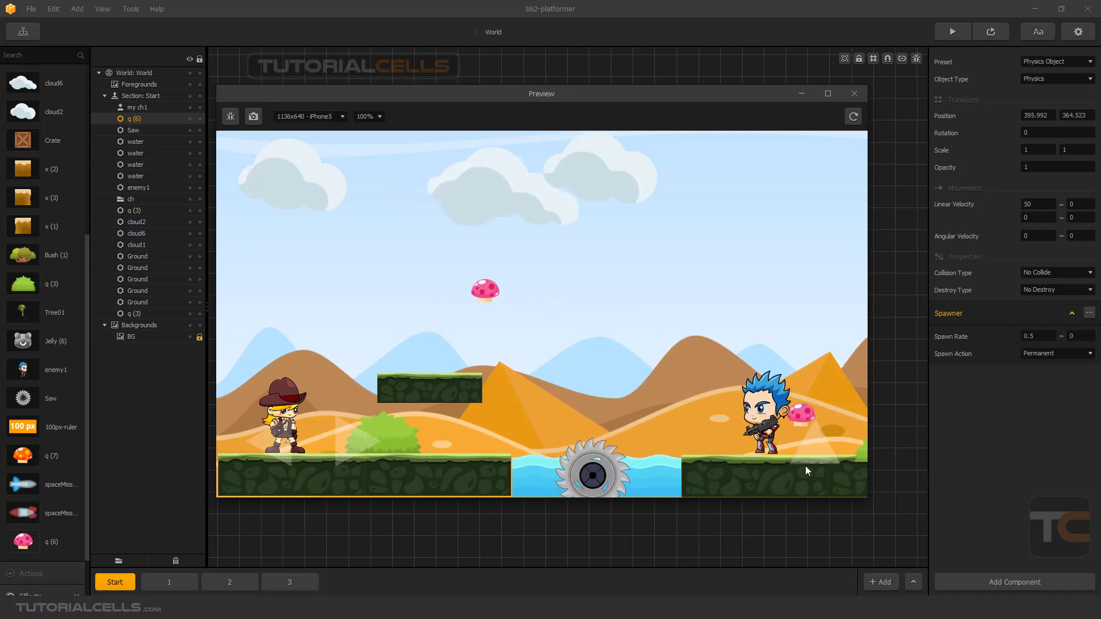
pyautogui.click(854, 94)
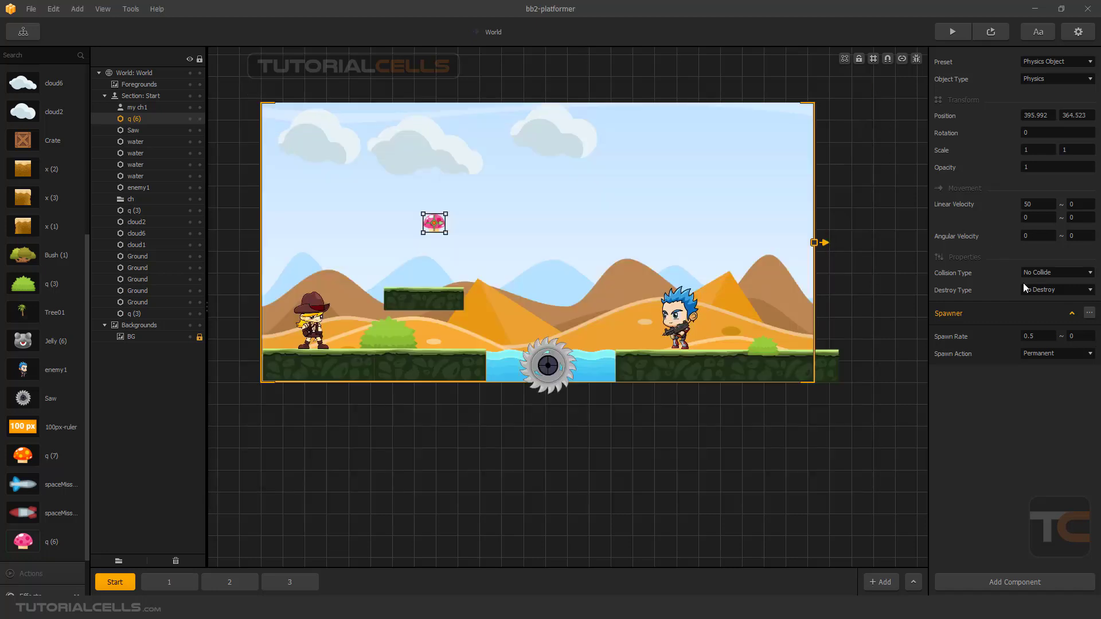
# Set the mushroom's Collision Type back to Collide and its Destroy Type to Destroy Enemy, then preview the level.
pyautogui.click(1037, 274)
pyautogui.click(1038, 287)
pyautogui.click(1035, 289)
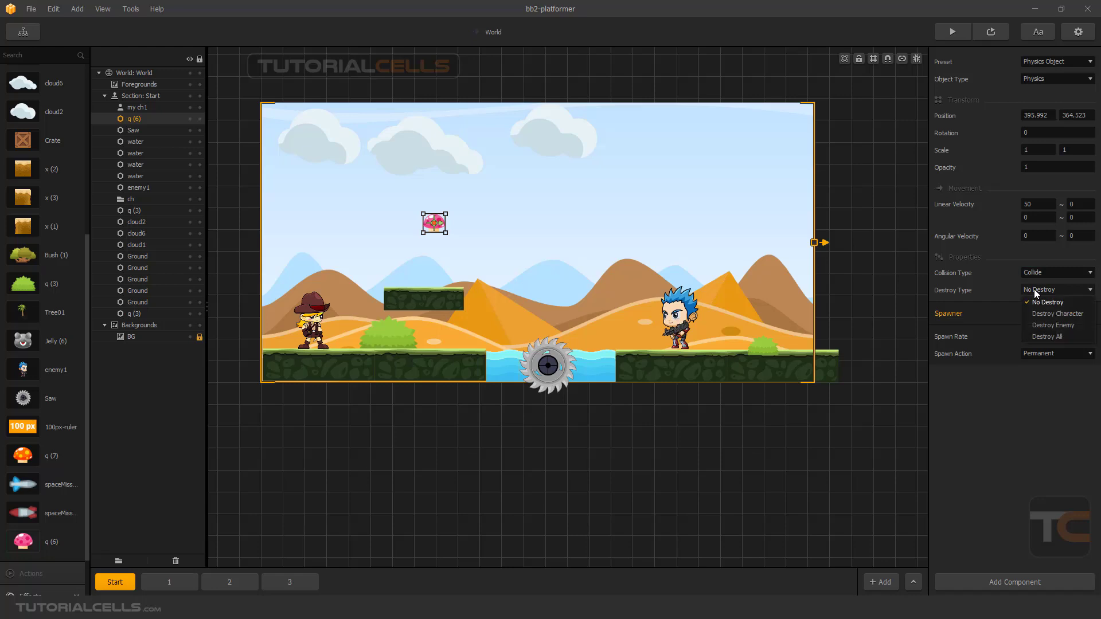
pyautogui.click(1034, 325)
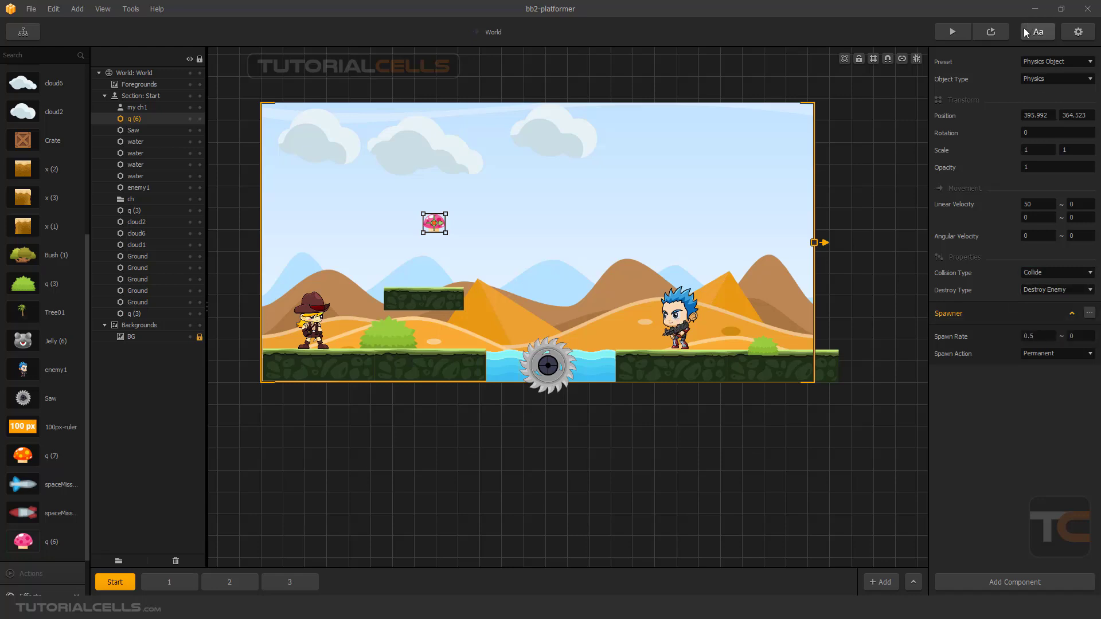
pyautogui.click(991, 32)
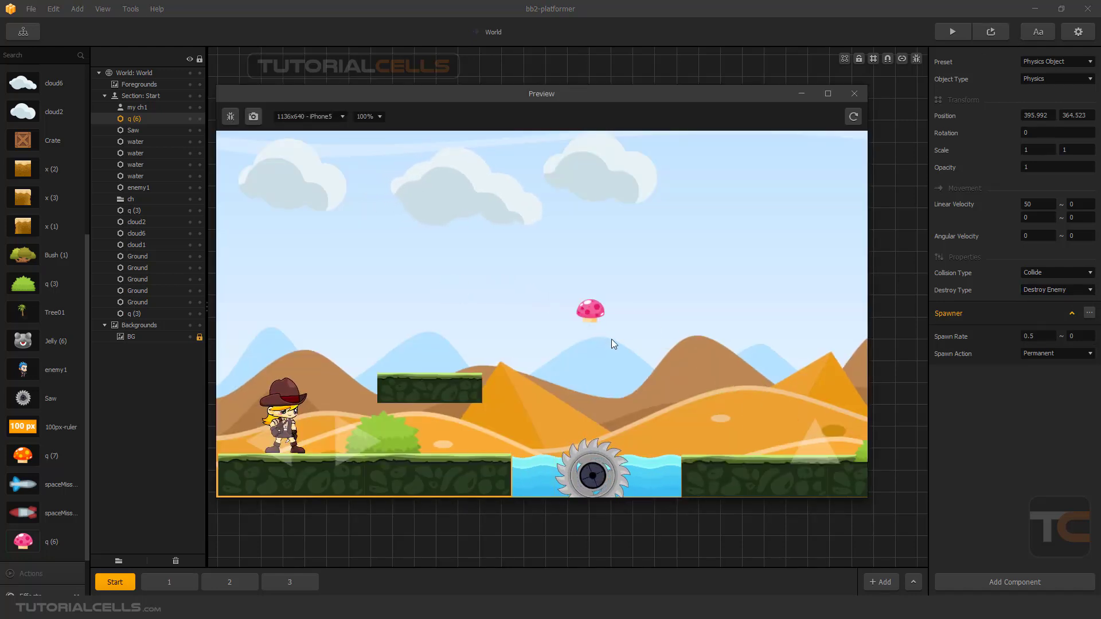
pyautogui.click(855, 93)
# Move the mushroom to about 624, 412 and apply the Platform preset to it.
pyautogui.moveTo(433, 225); pyautogui.dragTo(524, 202)
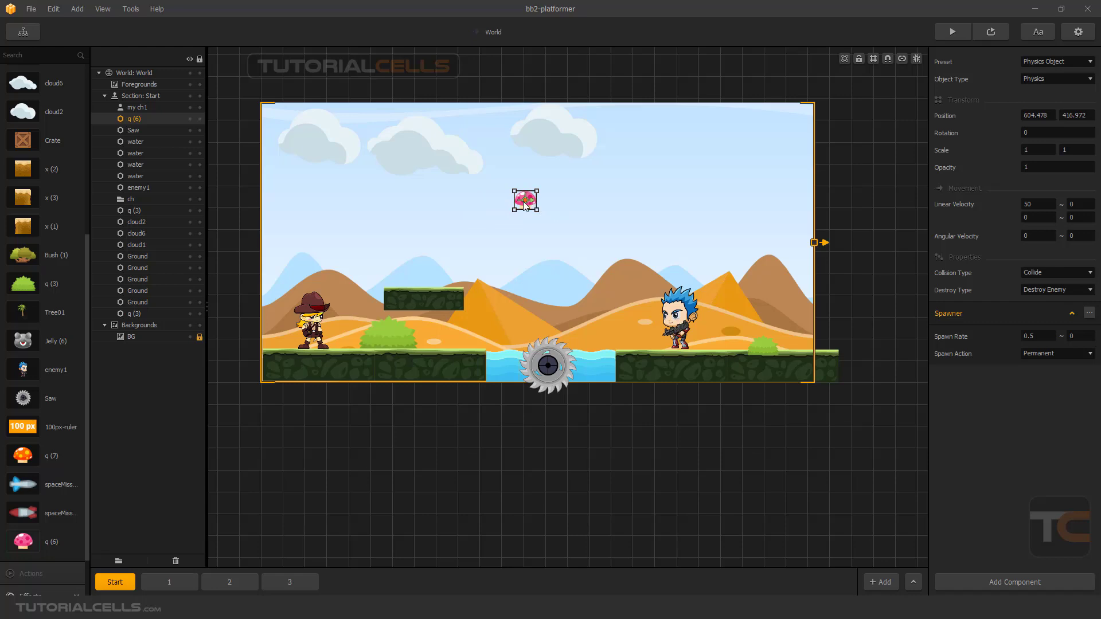
pyautogui.moveTo(525, 203); pyautogui.dragTo(534, 206)
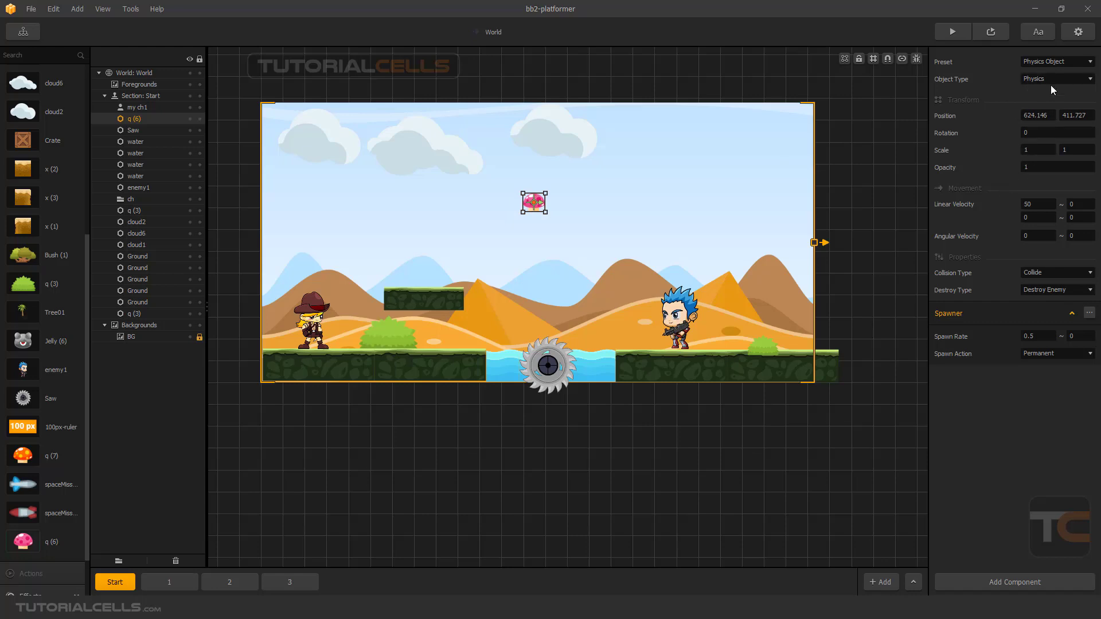
pyautogui.click(1045, 64)
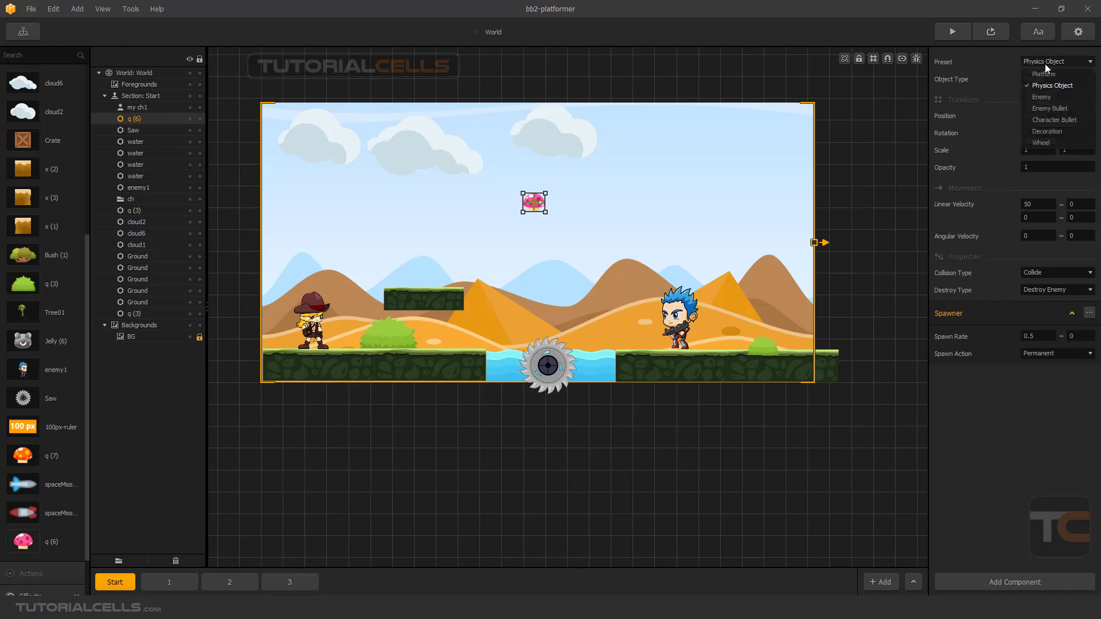
pyautogui.click(1041, 74)
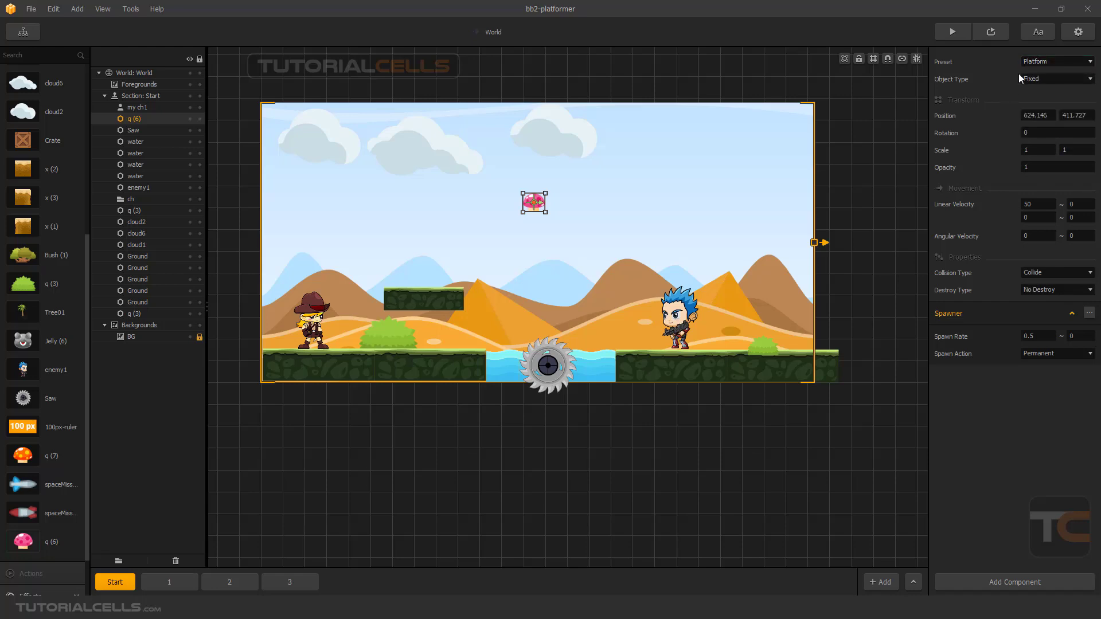
pyautogui.click(1042, 60)
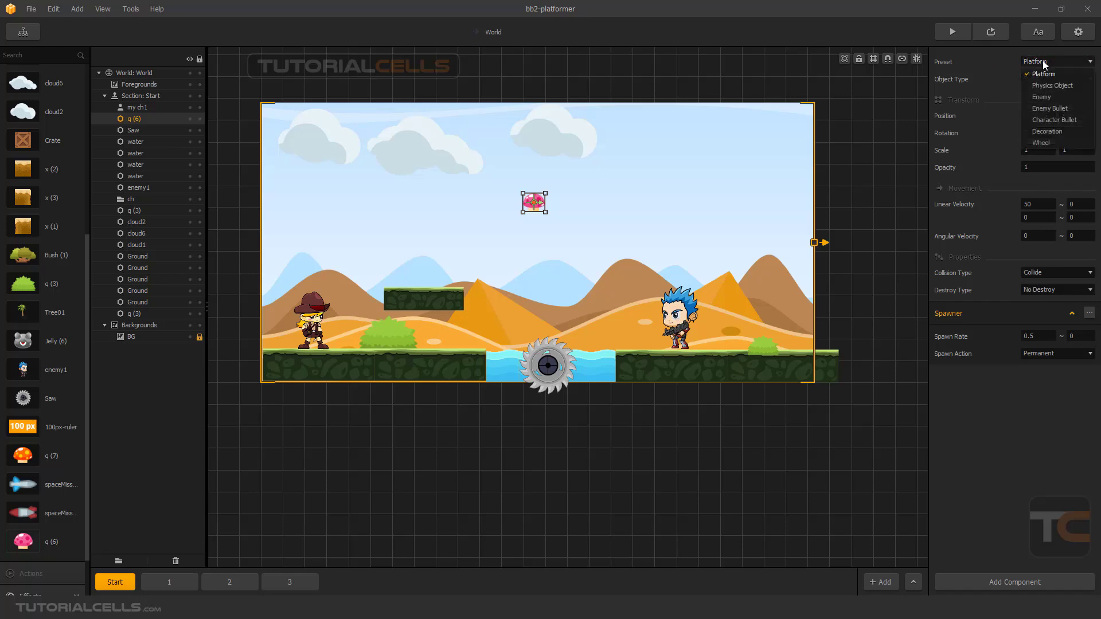
pyautogui.click(1043, 60)
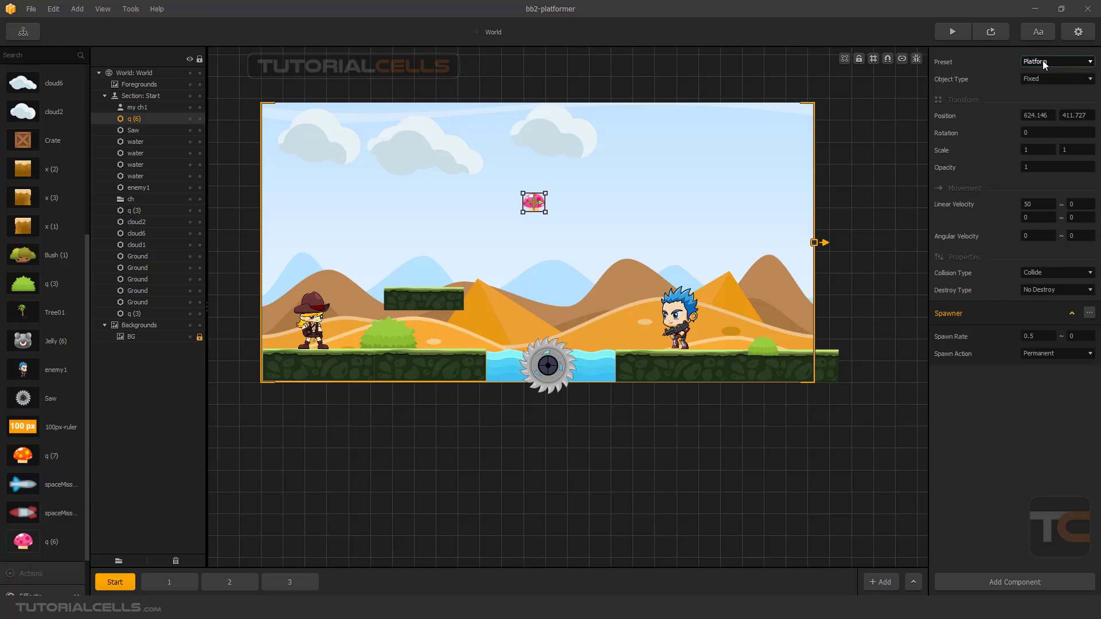
pyautogui.click(1043, 60)
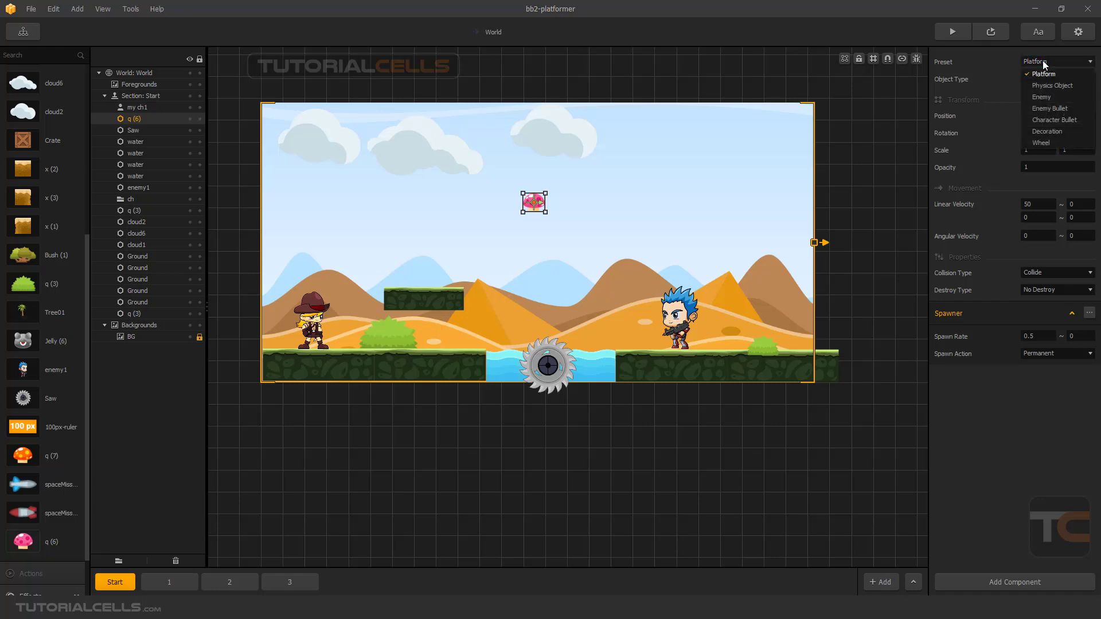
pyautogui.click(1043, 61)
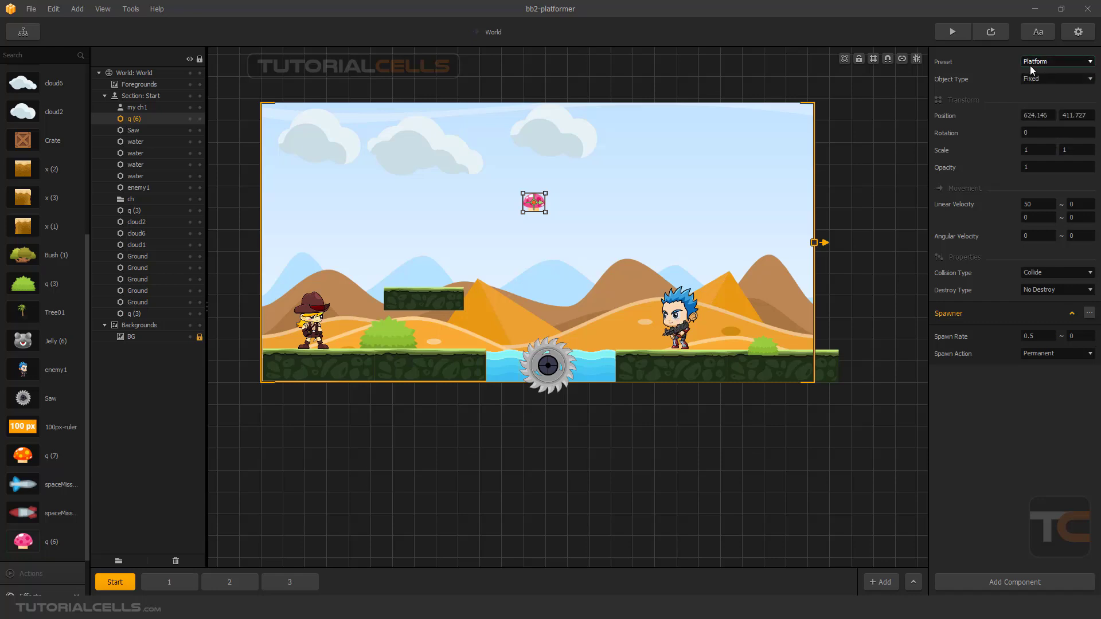
pyautogui.click(1036, 80)
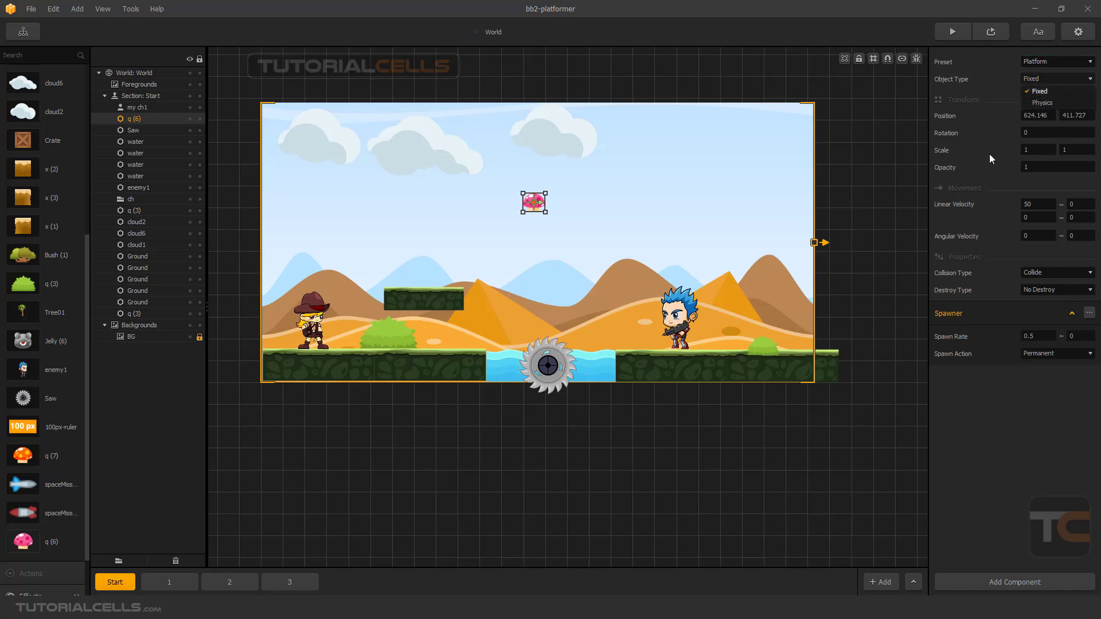
pyautogui.click(983, 297)
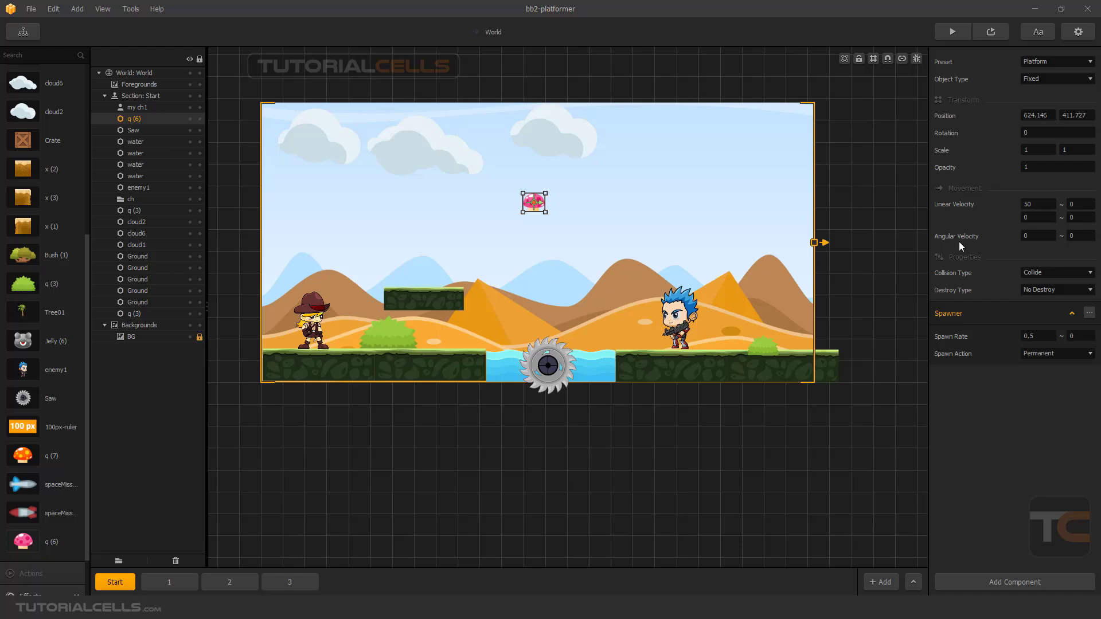
# Set the mushroom's horizontal Linear Velocity to 10 and its Object Type to Physics.
pyautogui.doubleClick(1030, 204)
pyautogui.write('10')
pyautogui.click(1045, 81)
pyautogui.click(1042, 104)
# Set the mushroom's Angular Velocity to 20, then check the spinning mushrooms in a preview and close it.
pyautogui.click(1033, 235)
pyautogui.click(938, 414)
pyautogui.click(992, 33)
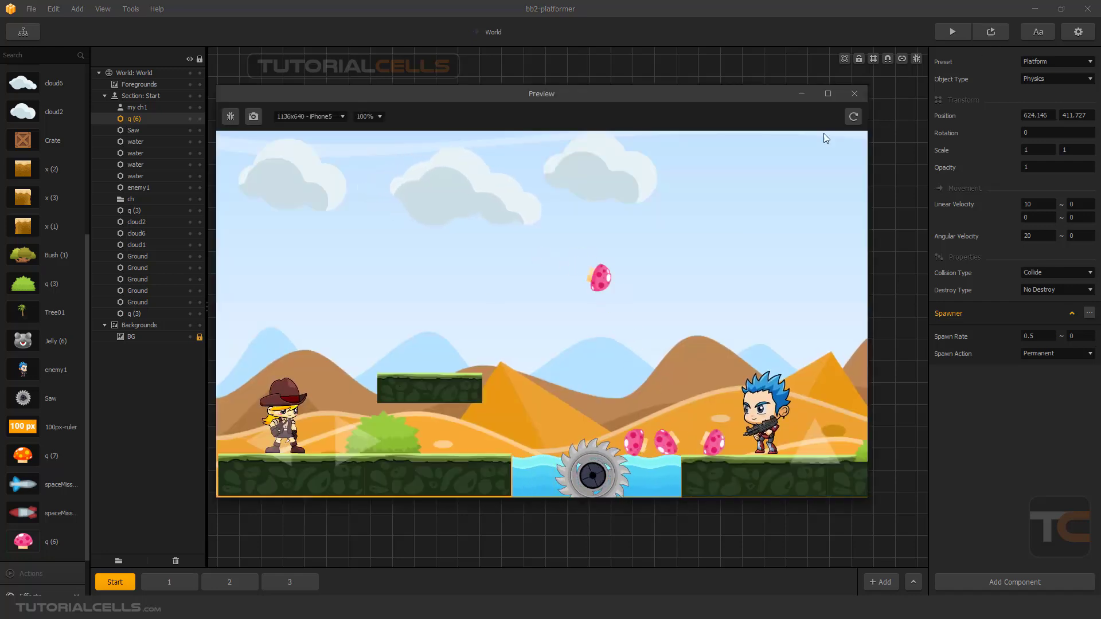
pyautogui.click(855, 94)
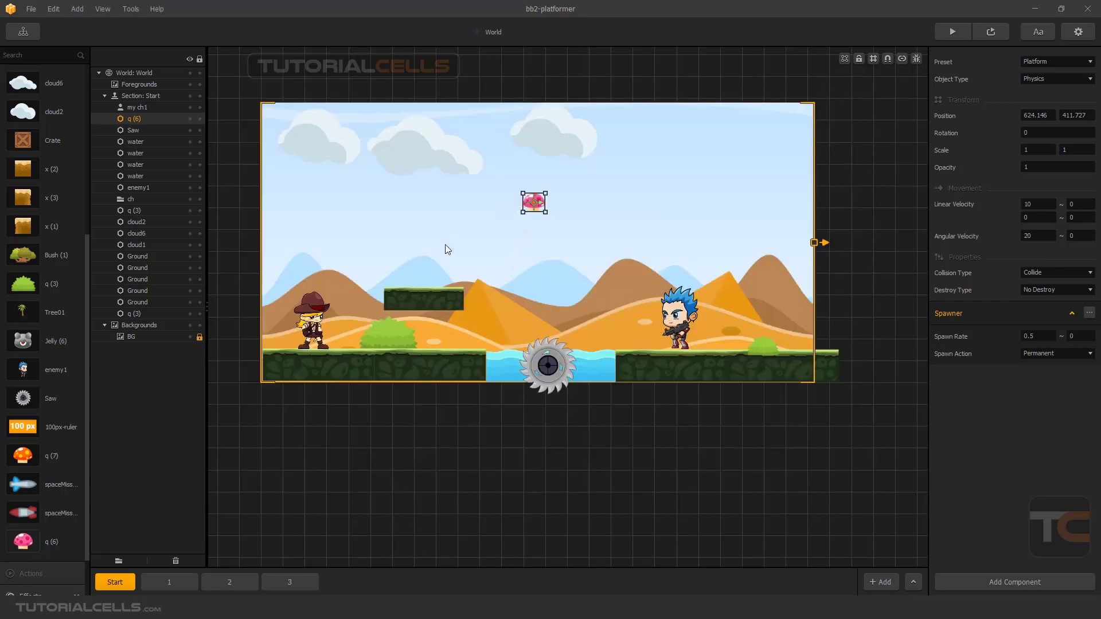
# Set the mushroom's horizontal Linear Velocity to -10.
pyautogui.click(1036, 204)
pyautogui.write('-')
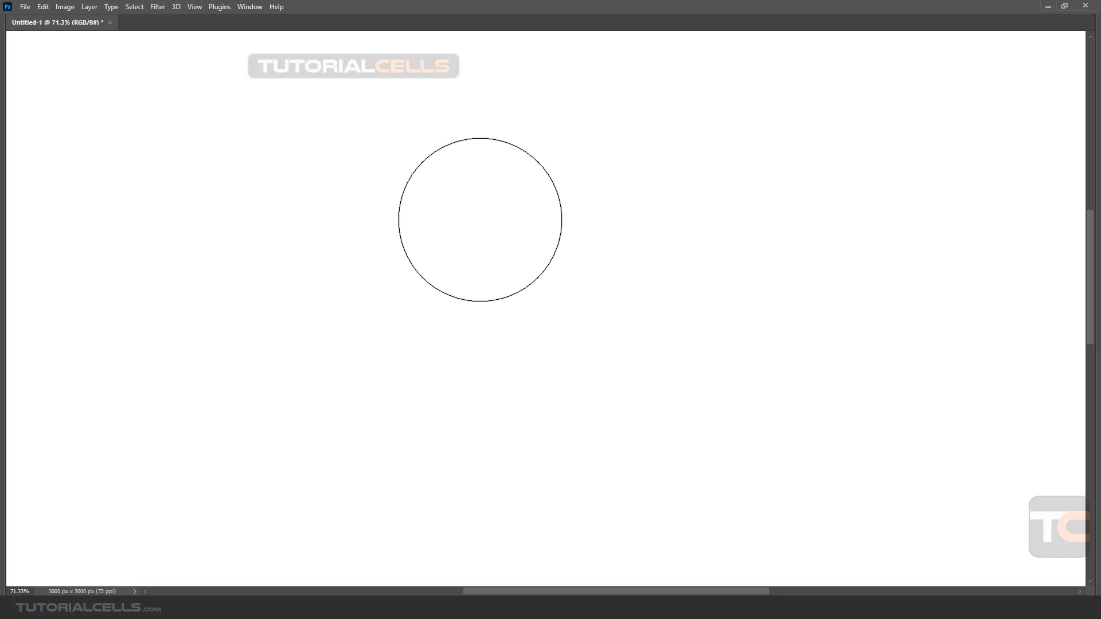
# Switch to Photoshop and brush a crossing vertical and horizontal axis with arrowheads, labelled Y and X.
pyautogui.press('b')
pyautogui.moveTo(489, 163)
pyautogui.mouseDown()
pyautogui.moveTo(505, 464)
pyautogui.moveTo(490, 463)
pyautogui.mouseUp()
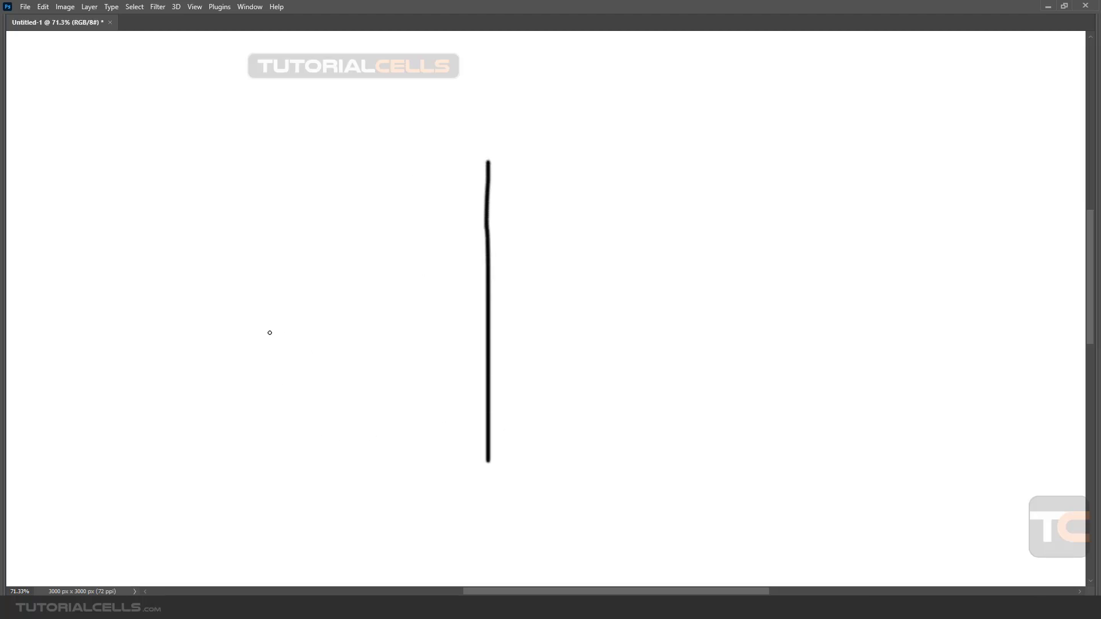
pyautogui.moveTo(292, 324); pyautogui.dragTo(702, 320)
pyautogui.moveTo(488, 162)
pyautogui.mouseDown()
pyautogui.moveTo(481, 178)
pyautogui.moveTo(499, 171)
pyautogui.mouseUp()
pyautogui.moveTo(499, 121); pyautogui.dragTo(490, 148)
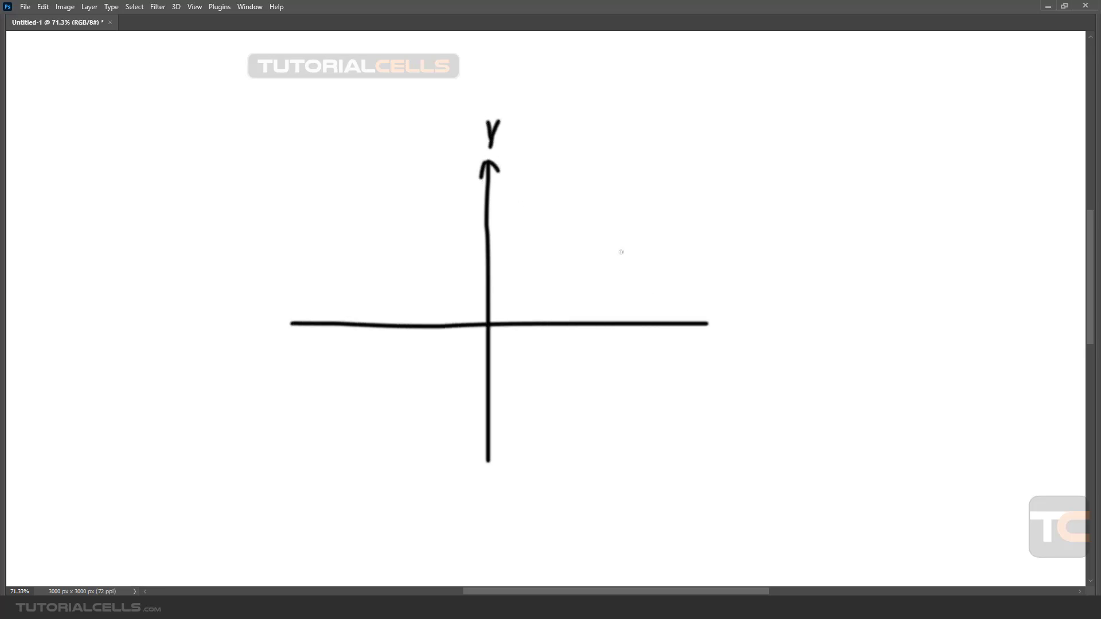
pyautogui.moveTo(695, 316); pyautogui.dragTo(706, 336)
pyautogui.moveTo(740, 302); pyautogui.dragTo(726, 331)
pyautogui.moveTo(722, 303); pyautogui.dragTo(751, 327)
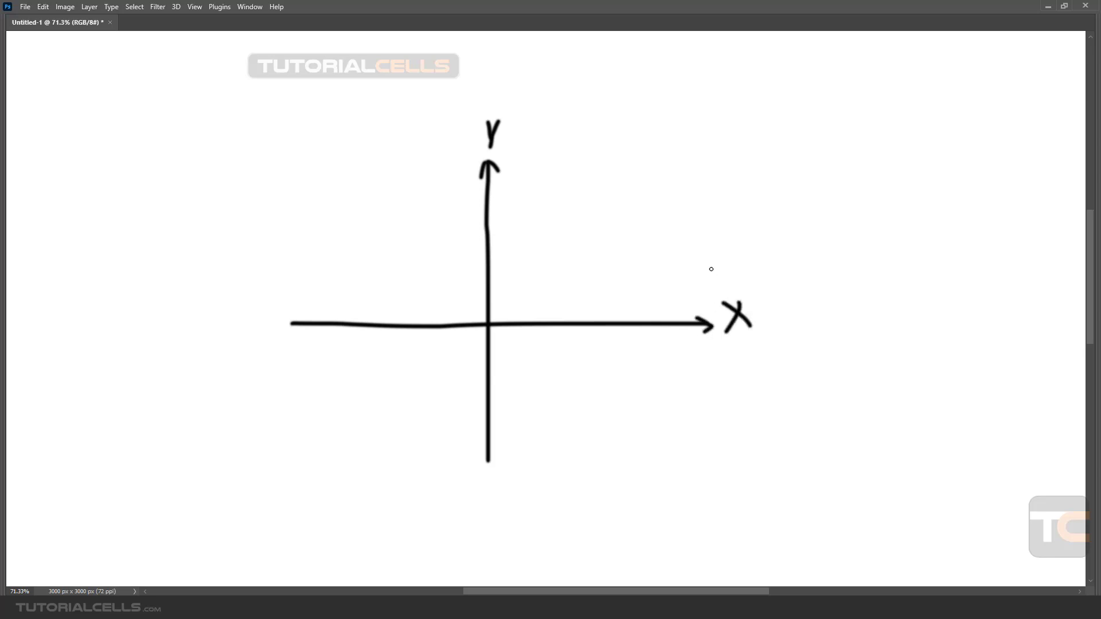
# Mark the positive ends of both axes with plus signs and the negative ends with minus signs.
pyautogui.moveTo(715, 264)
pyautogui.mouseDown()
pyautogui.moveTo(740, 264)
pyautogui.moveTo(725, 261)
pyautogui.moveTo(726, 271)
pyautogui.mouseUp()
pyautogui.moveTo(257, 270); pyautogui.dragTo(288, 269)
pyautogui.moveTo(431, 144)
pyautogui.mouseDown()
pyautogui.moveTo(457, 144)
pyautogui.moveTo(445, 155)
pyautogui.mouseUp()
pyautogui.moveTo(464, 483); pyautogui.dragTo(492, 481)
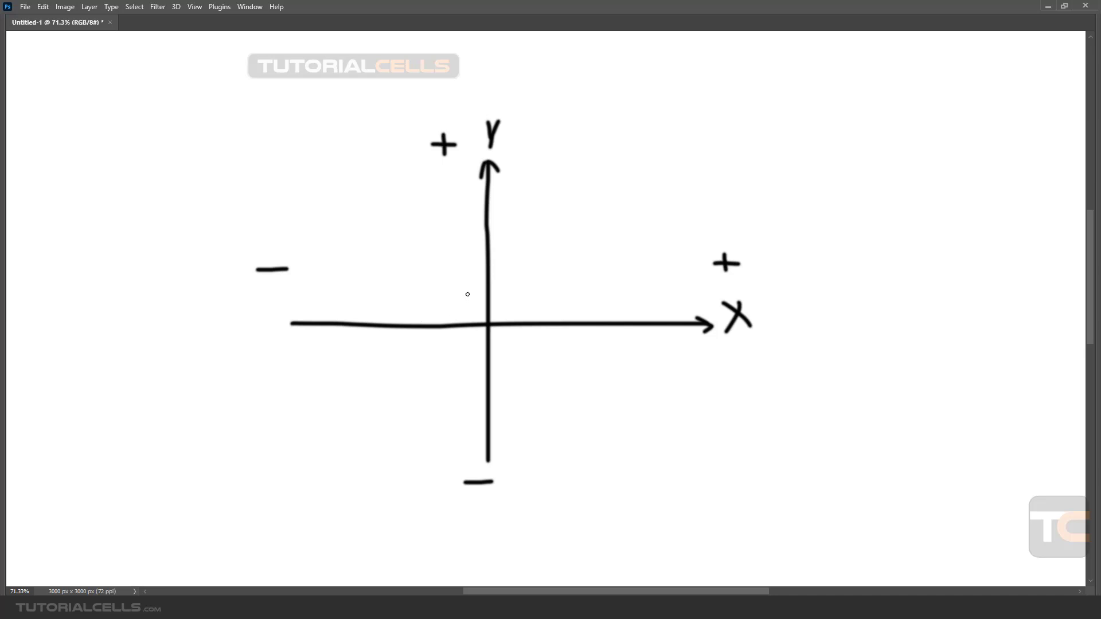
# Draw a diagonal line in the negative-X, positive-Y quadrant and an arrow in the opposite one, with ticks on positive X and negative Y.
pyautogui.moveTo(475, 298); pyautogui.dragTo(375, 197)
pyautogui.hotkey('ctrl', 's')
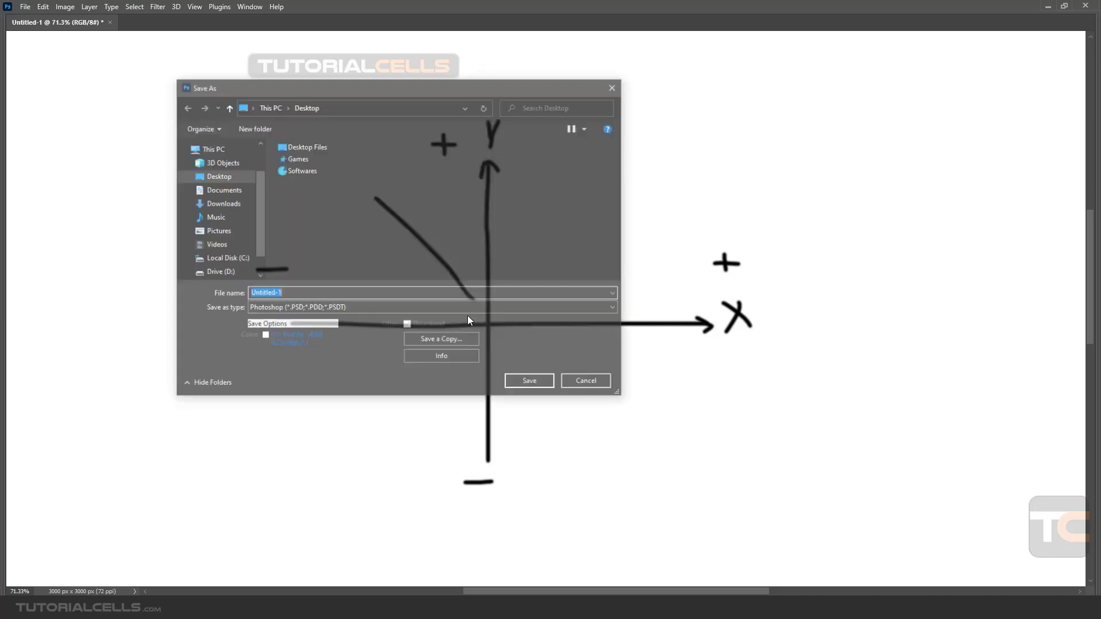
pyautogui.click(580, 383)
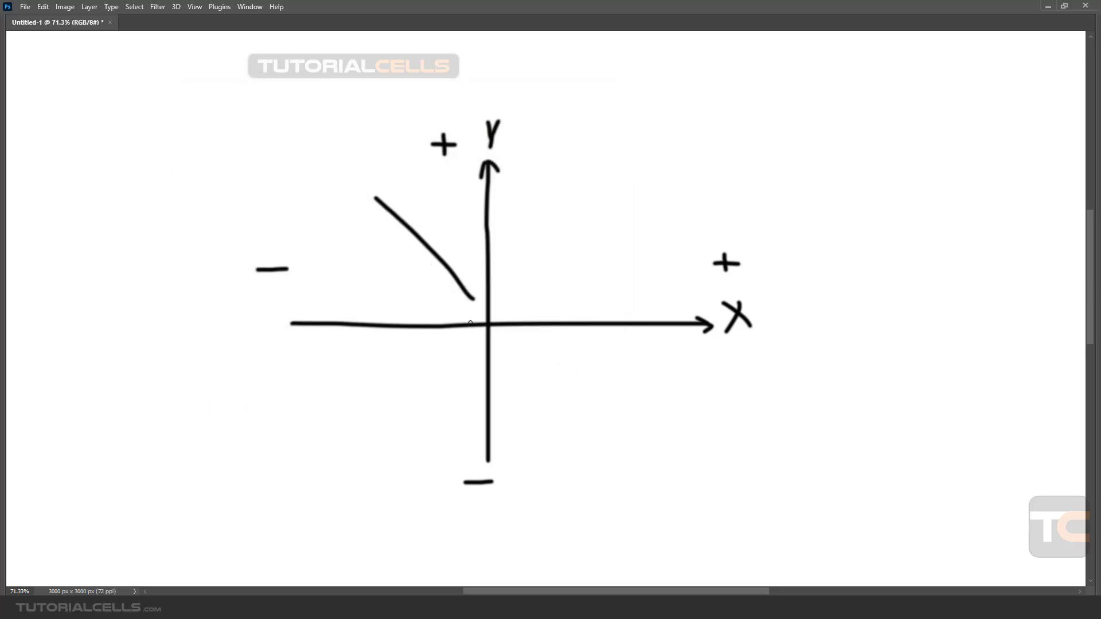
pyautogui.moveTo(498, 340)
pyautogui.mouseDown()
pyautogui.moveTo(628, 413)
pyautogui.moveTo(608, 417)
pyautogui.mouseUp()
pyautogui.moveTo(606, 314); pyautogui.dragTo(607, 338)
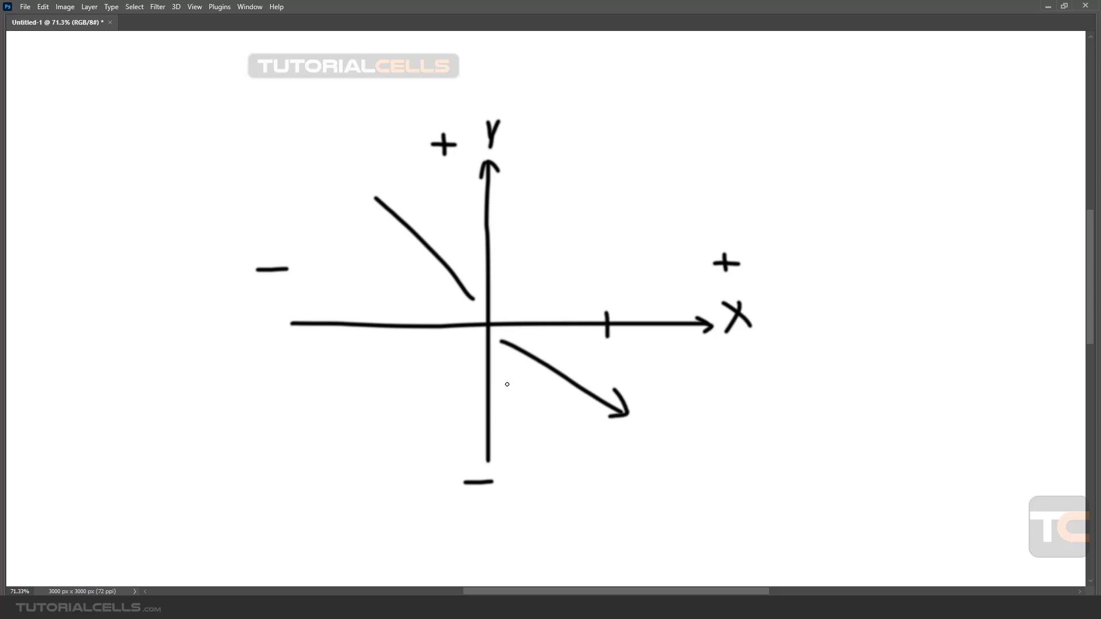
pyautogui.moveTo(480, 409); pyautogui.dragTo(502, 410)
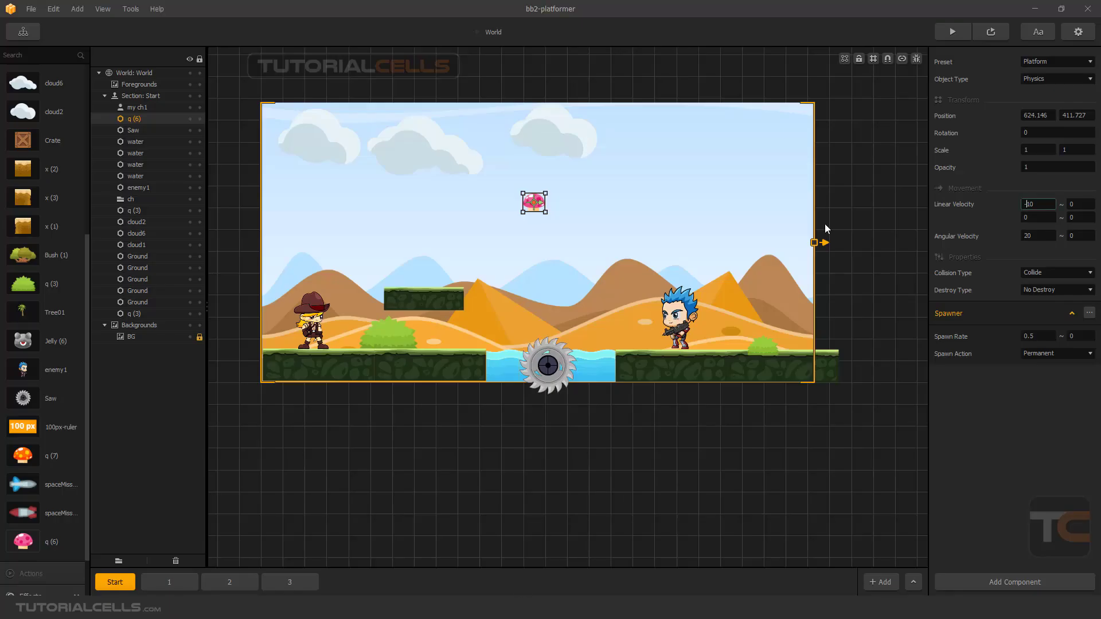
# Switch back to Buildbox, move the mushroom to about 421, 408 and set its Object Type to Fixed.
pyautogui.moveTo(532, 207); pyautogui.dragTo(444, 209)
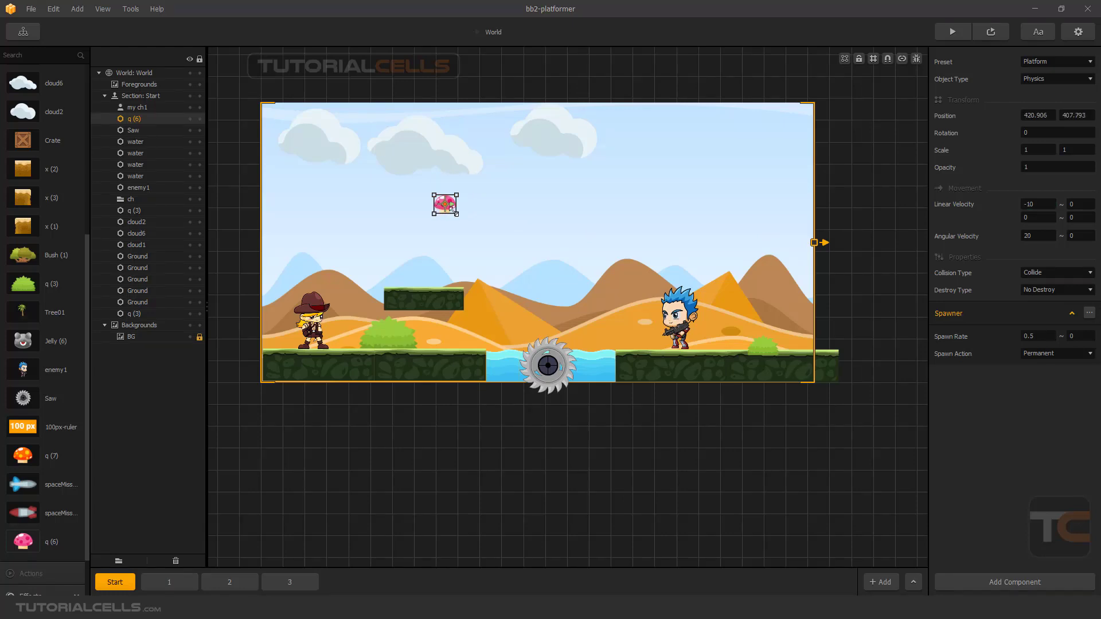
pyautogui.click(1034, 79)
pyautogui.click(1039, 95)
# Set the mushroom's Linear Velocity to 5 horizontally and -5 vertically, then check the motion in a preview and close it.
pyautogui.click(1027, 204)
pyautogui.write('5')
pyautogui.press('Tab')
pyautogui.write('-5')
pyautogui.click(986, 393)
pyautogui.click(982, 29)
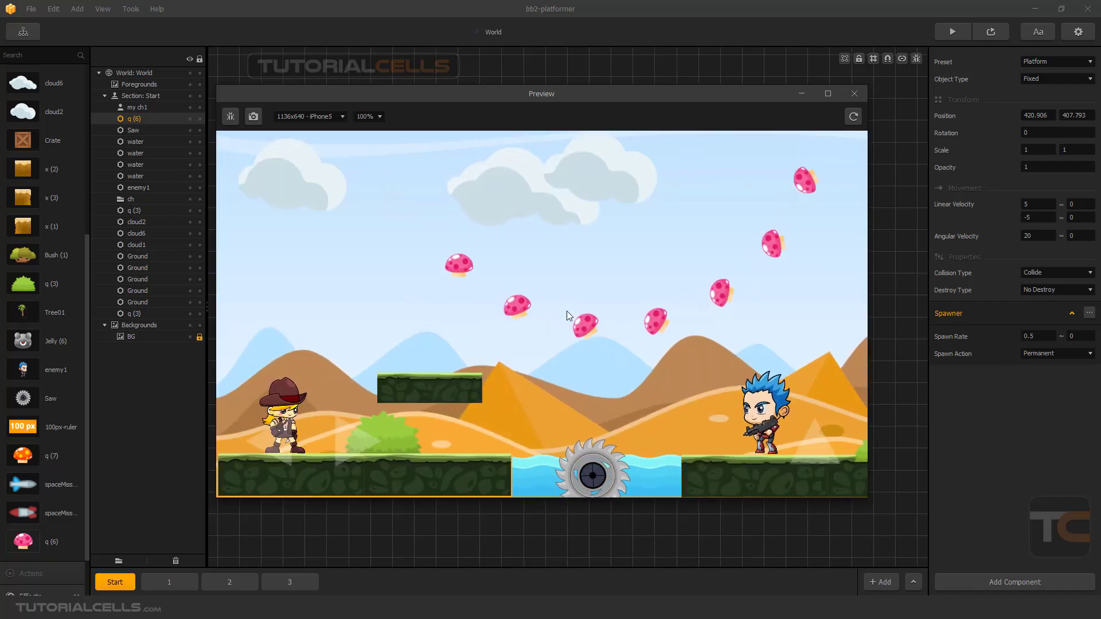
pyautogui.click(854, 94)
# Set the mushroom's Angular Velocity to 0, then check the straight diagonal motion in a preview and close it.
pyautogui.click(1035, 235)
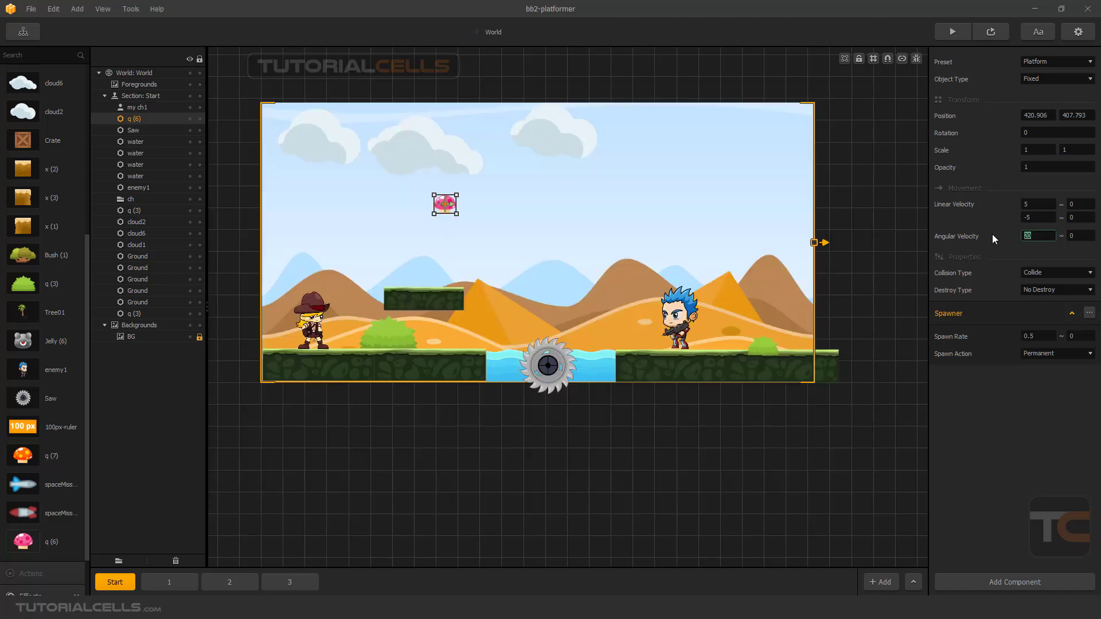
pyautogui.write('0')
pyautogui.click(998, 34)
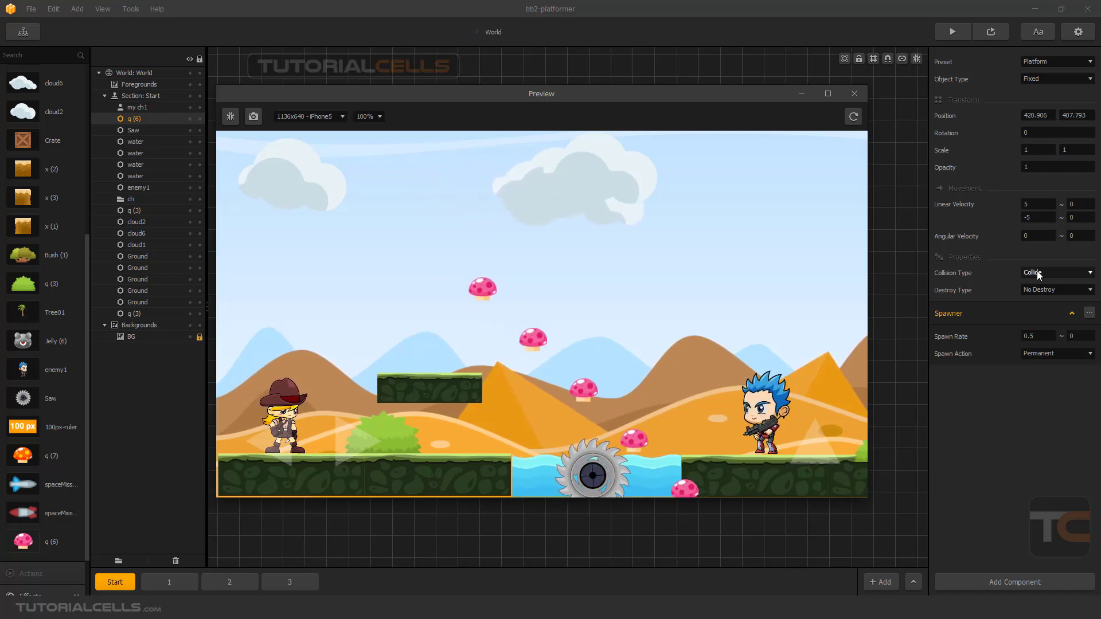
pyautogui.click(855, 93)
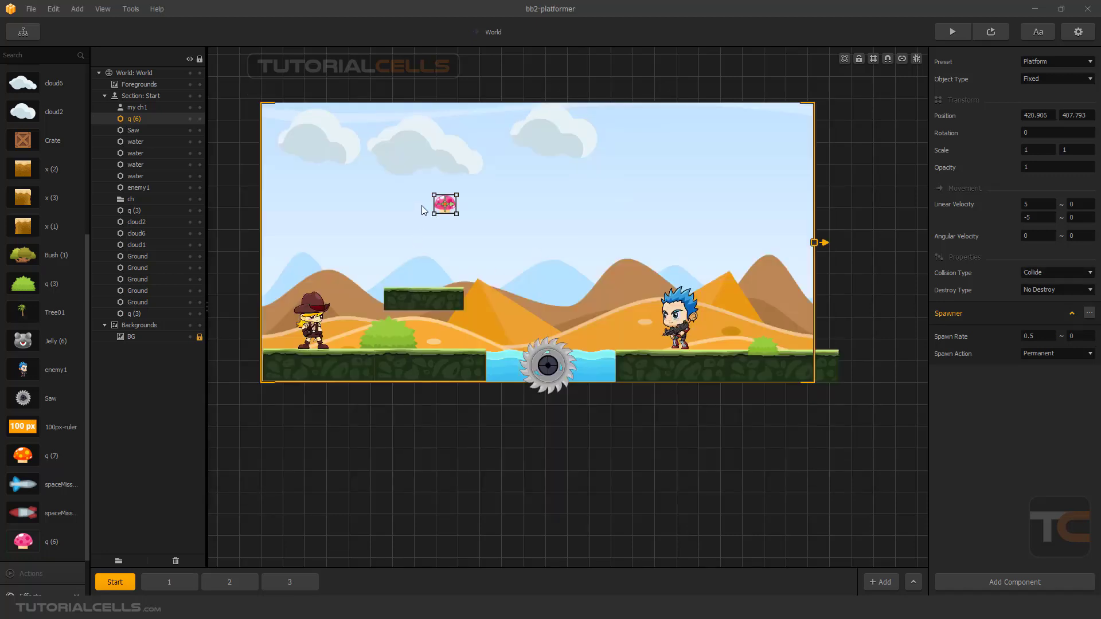
# Lower the leftmost cloud and place the mushroom just beneath it, at about 218, 386.
pyautogui.moveTo(444, 206); pyautogui.dragTo(446, 208)
pyautogui.moveTo(455, 209); pyautogui.dragTo(452, 207)
pyautogui.moveTo(321, 150); pyautogui.dragTo(350, 187)
pyautogui.moveTo(449, 209); pyautogui.dragTo(355, 215)
pyautogui.scroll(1, 365, 228)
pyautogui.scroll(-1, 366, 229)
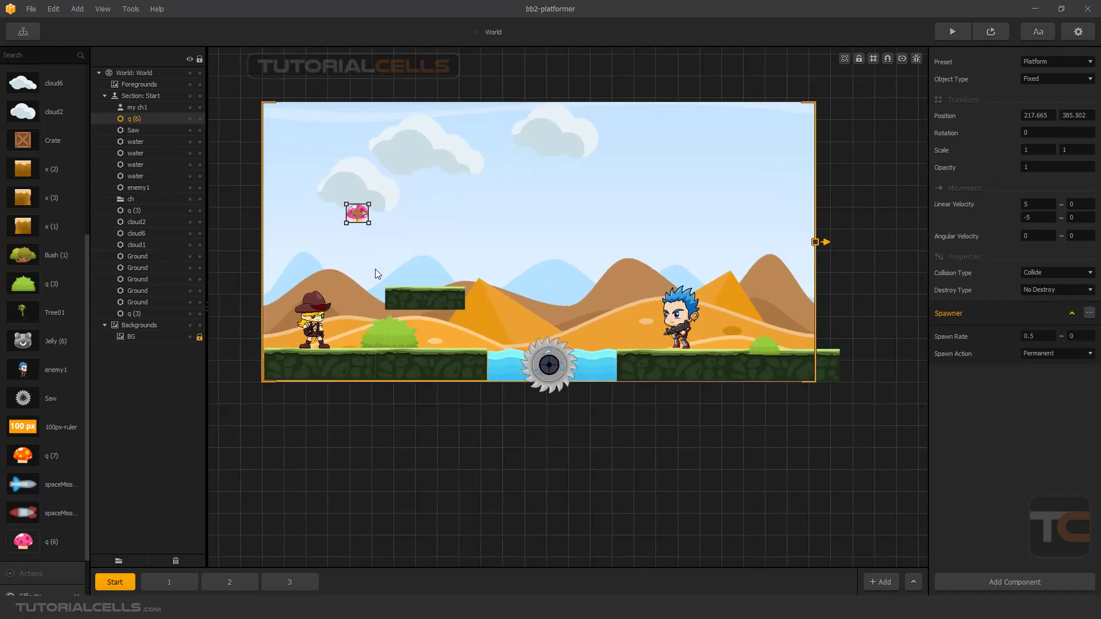
# Nudge the mushroom to about 217, 383 and set its Angular Velocity to 10.
pyautogui.scroll(1, 361, 222)
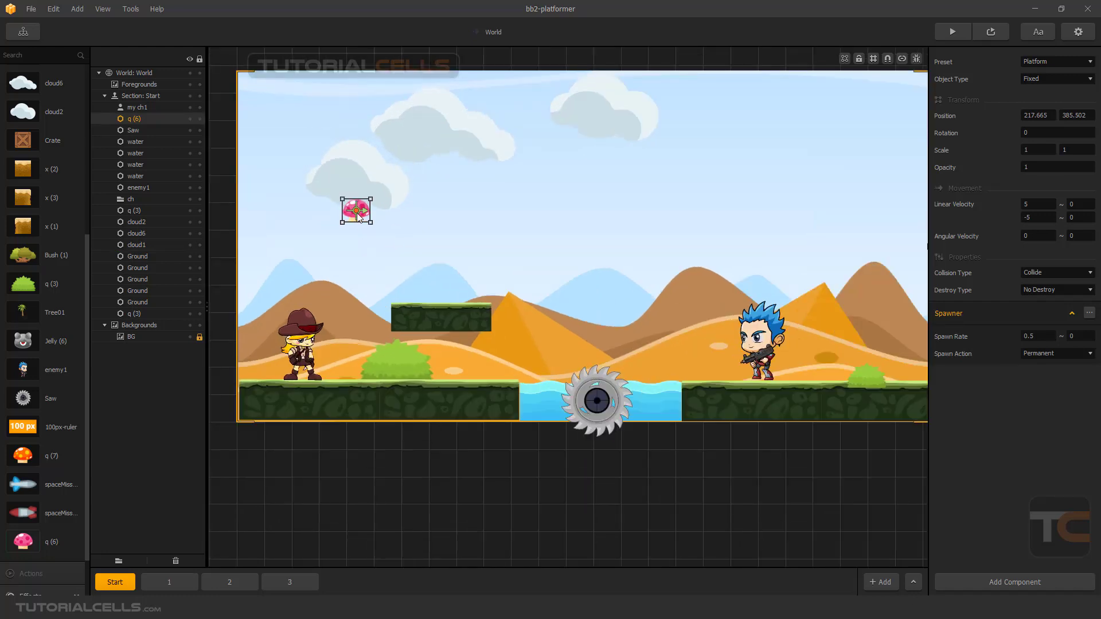
pyautogui.moveTo(358, 214); pyautogui.dragTo(357, 215)
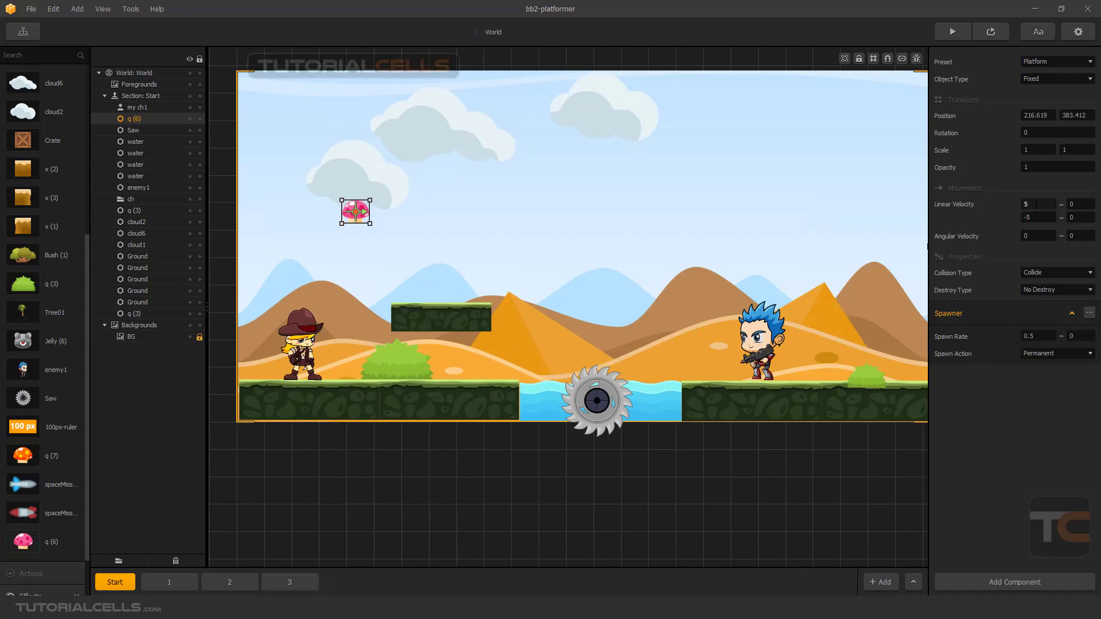
pyautogui.click(1034, 233)
pyautogui.doubleClick(1034, 239)
# Apply the Physics Object preset to the mushroom, move it to about 558, 398, then check the fall in a preview and close it.
pyautogui.click(1046, 81)
pyautogui.click(1047, 97)
pyautogui.click(1036, 62)
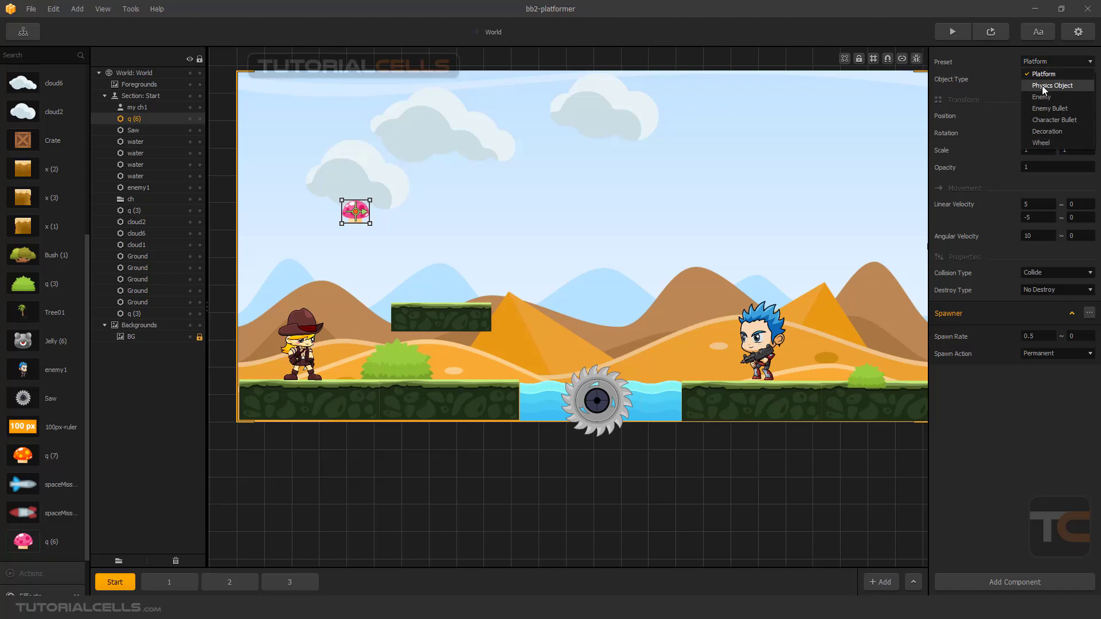
pyautogui.click(1036, 86)
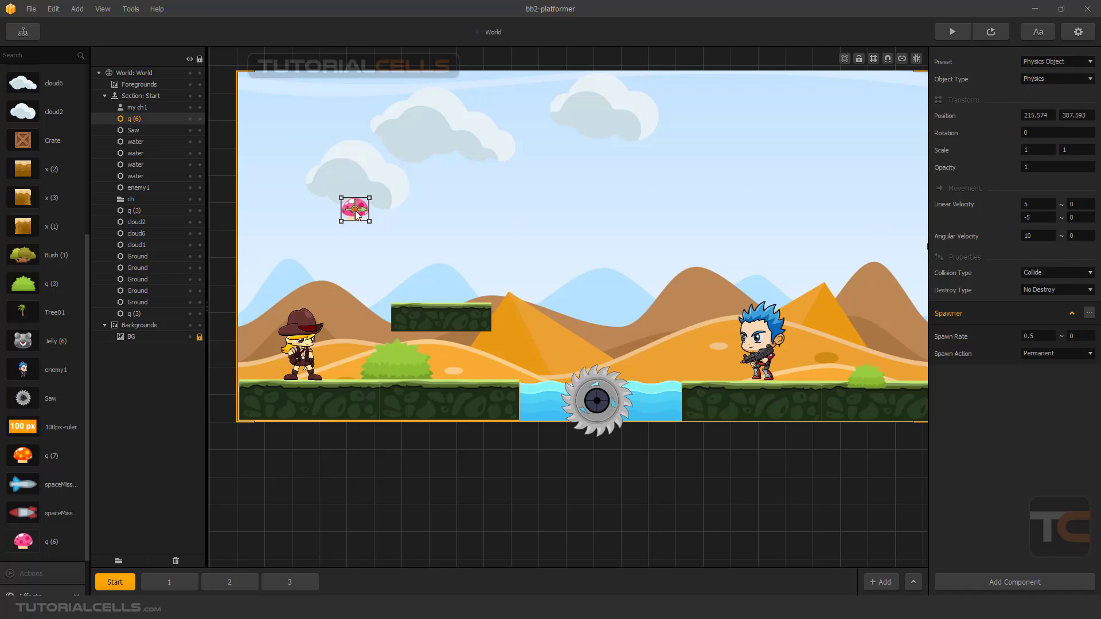
pyautogui.moveTo(367, 216); pyautogui.dragTo(564, 210)
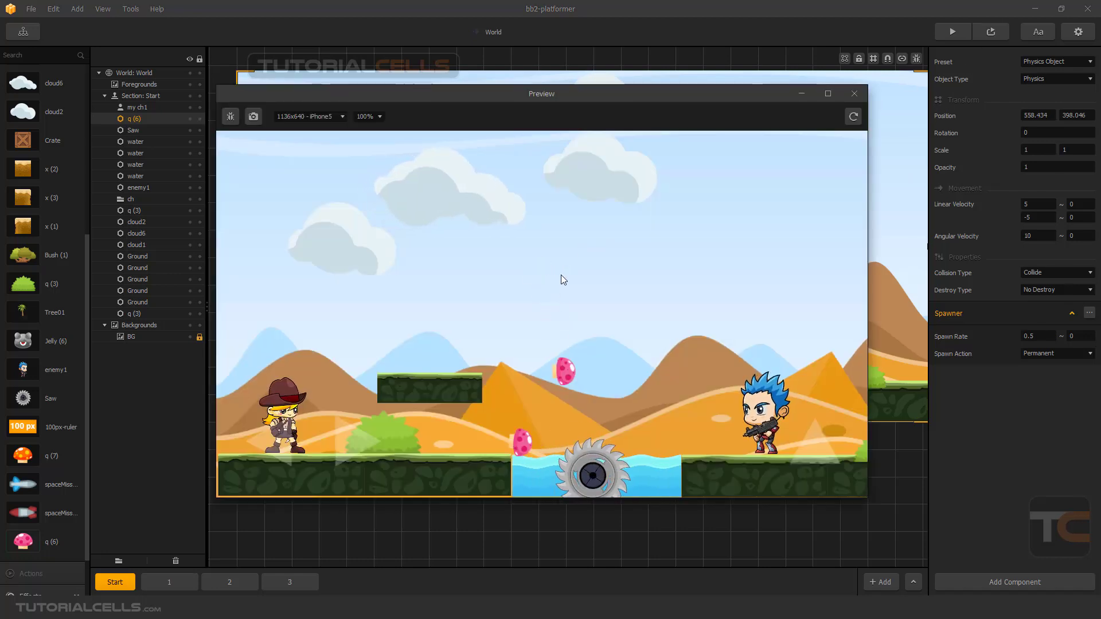
pyautogui.click(854, 95)
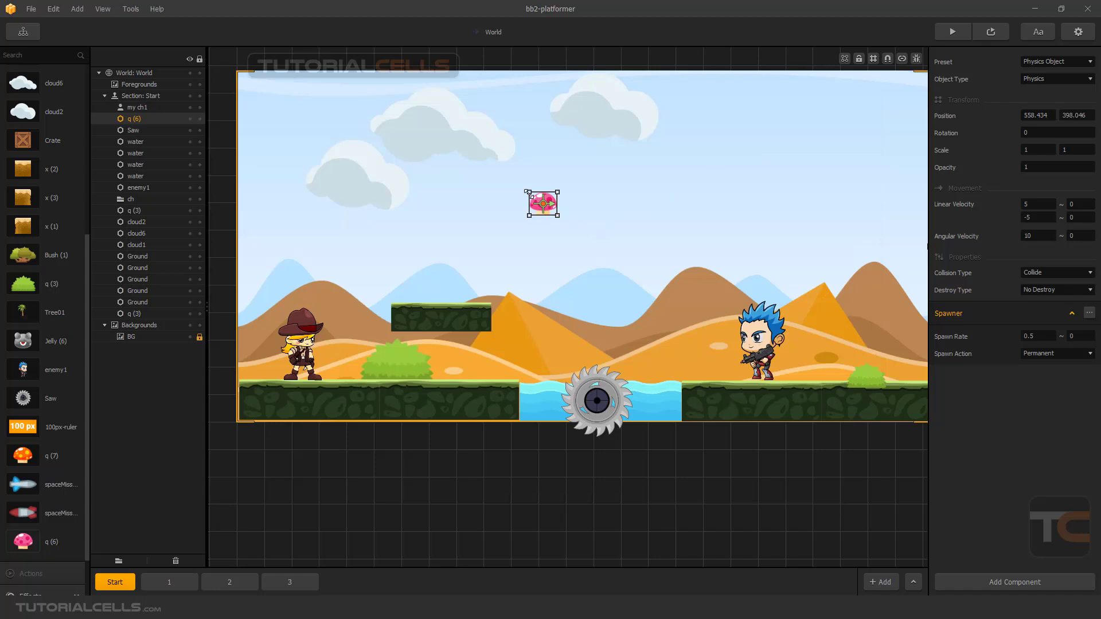
# Shrink the mushroom to a scale of about 0.604 under the leftmost cloud, and shift that cloud to about 186, 449.
pyautogui.moveTo(528, 192); pyautogui.dragTo(348, 213)
pyautogui.click(371, 173)
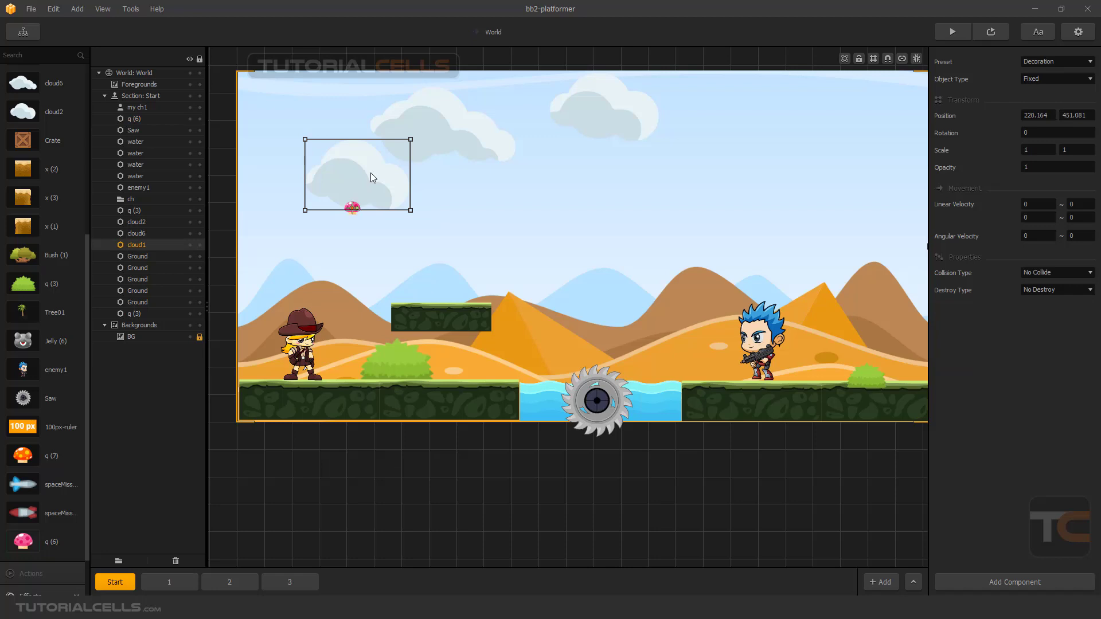
pyautogui.moveTo(371, 174); pyautogui.dragTo(352, 175)
# Set the leftmost cloud's horizontal Linear Velocity to 2, then check its drift in a preview and close it.
pyautogui.click(1027, 205)
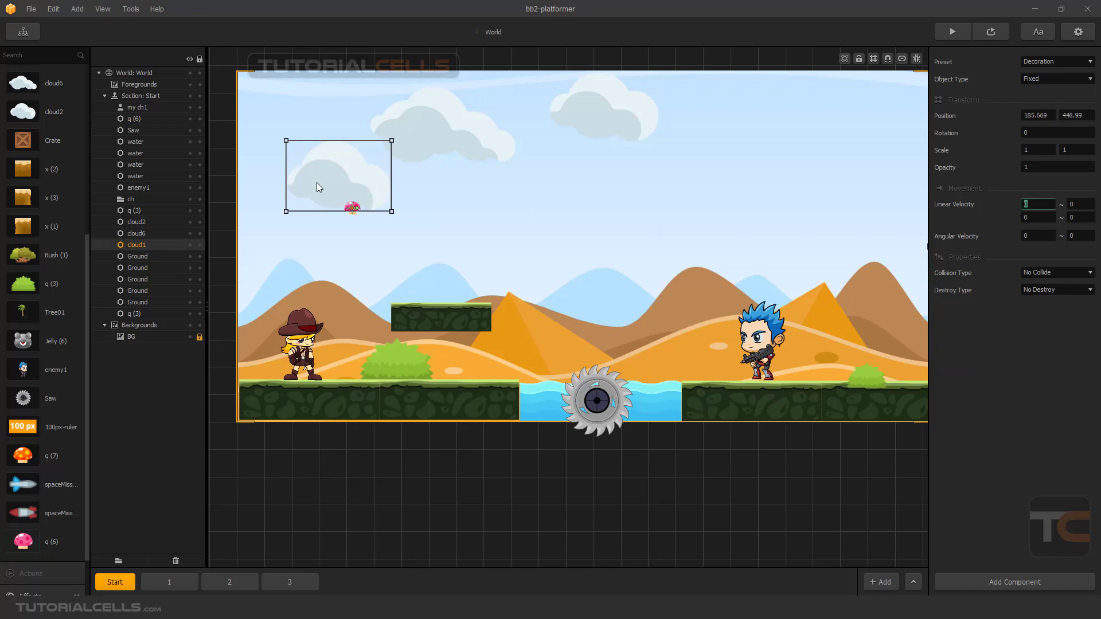
pyautogui.write('2')
pyautogui.press('Return')
pyautogui.click(991, 32)
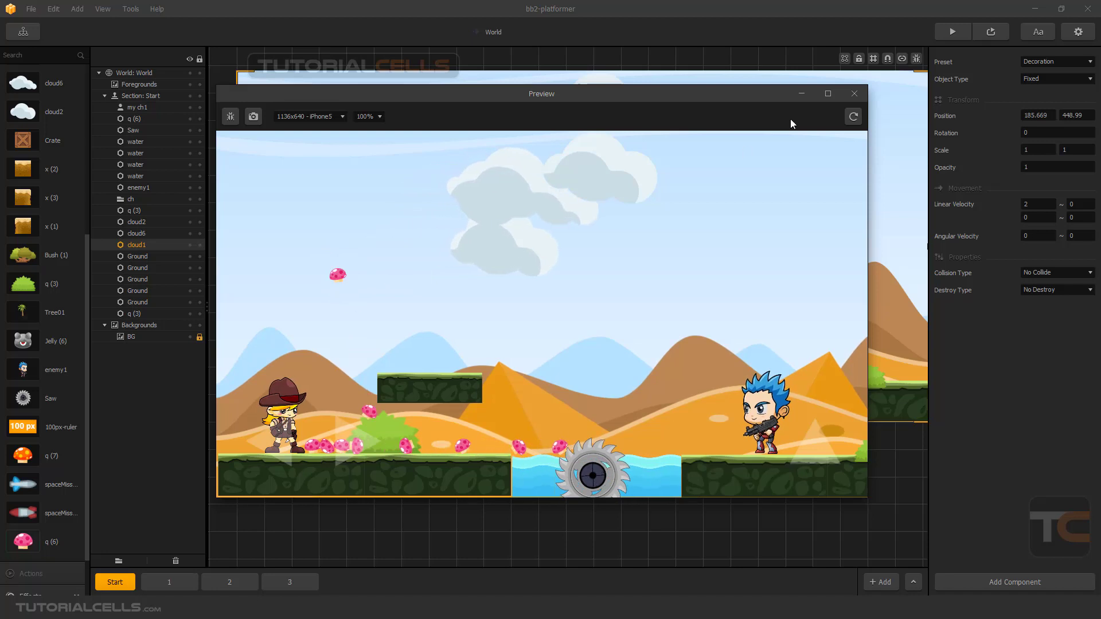
pyautogui.click(855, 93)
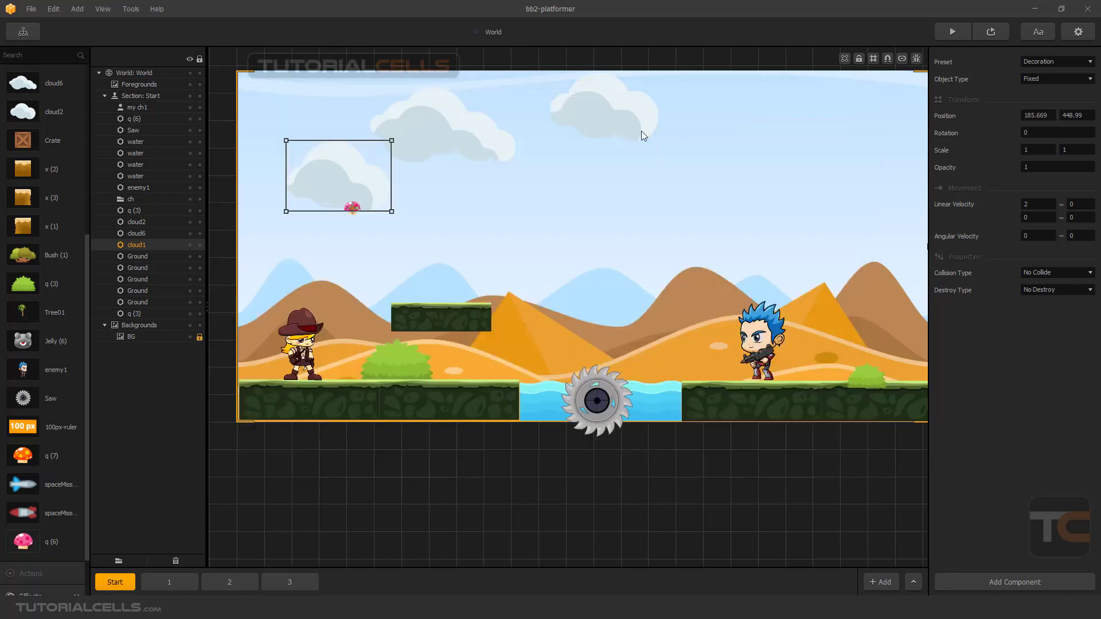
# Place the mushroom inside the leftmost cloud at about 181, 417, and link the cloud to the mushroom using Connection Mode.
pyautogui.moveTo(352, 208)
pyautogui.mouseDown()
pyautogui.moveTo(341, 221)
pyautogui.moveTo(337, 198)
pyautogui.mouseUp()
pyautogui.click(355, 211)
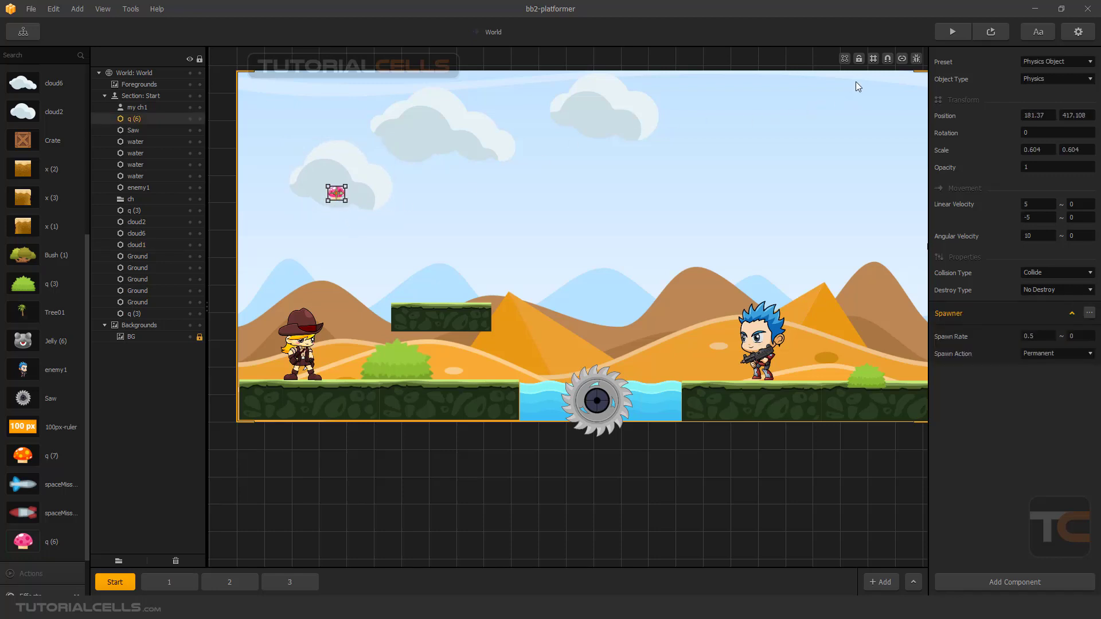
pyautogui.click(900, 59)
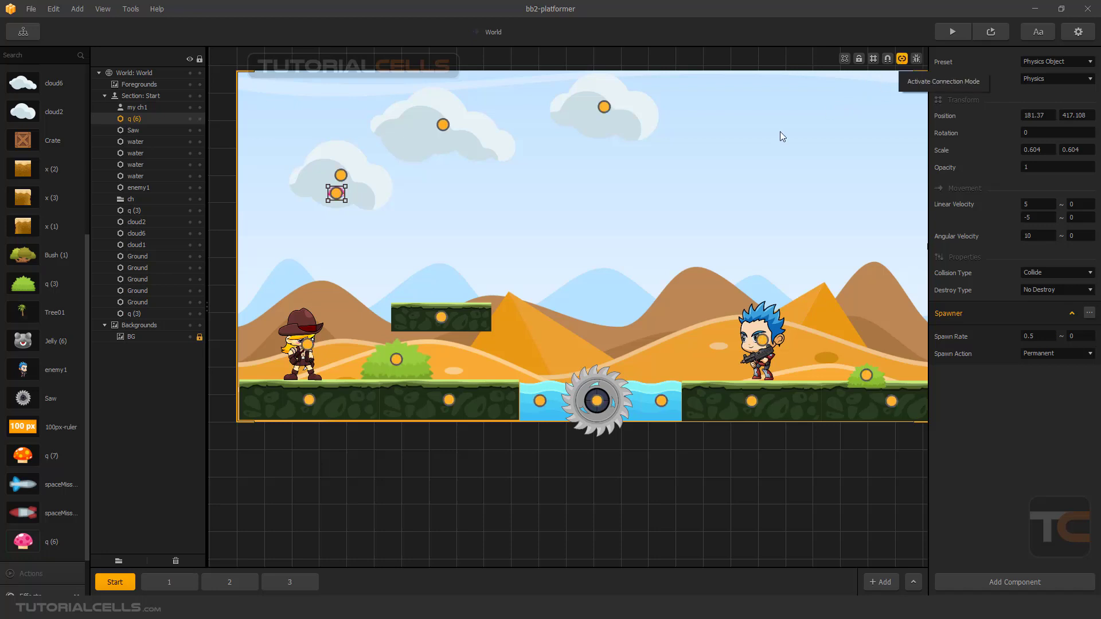
pyautogui.scroll(5, 346, 188)
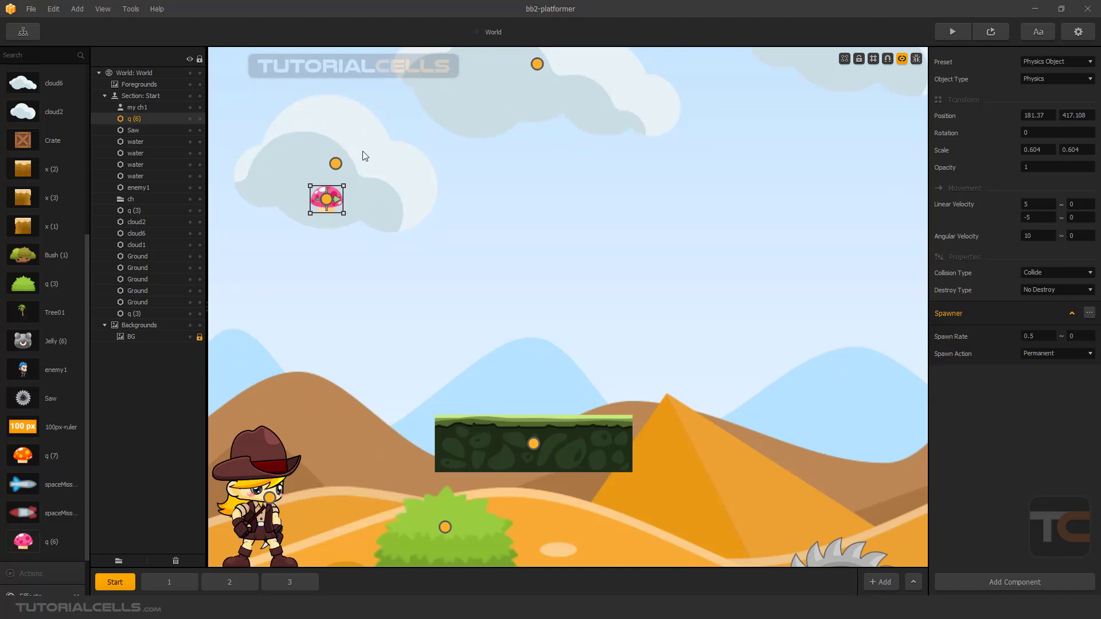
pyautogui.moveTo(363, 155); pyautogui.dragTo(369, 156)
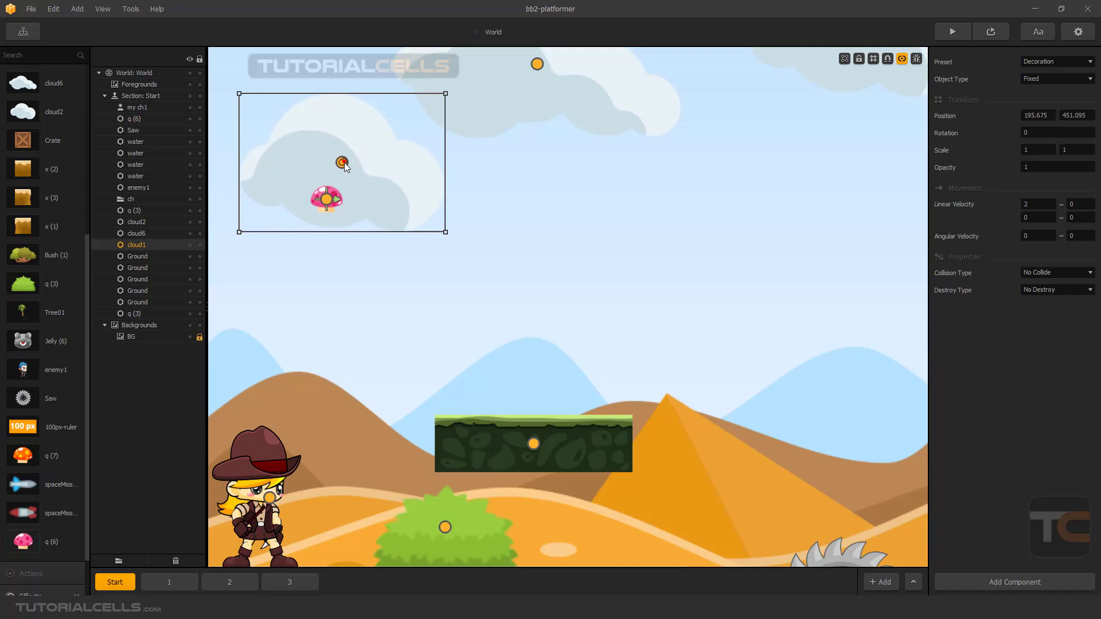
pyautogui.moveTo(343, 163); pyautogui.dragTo(327, 200)
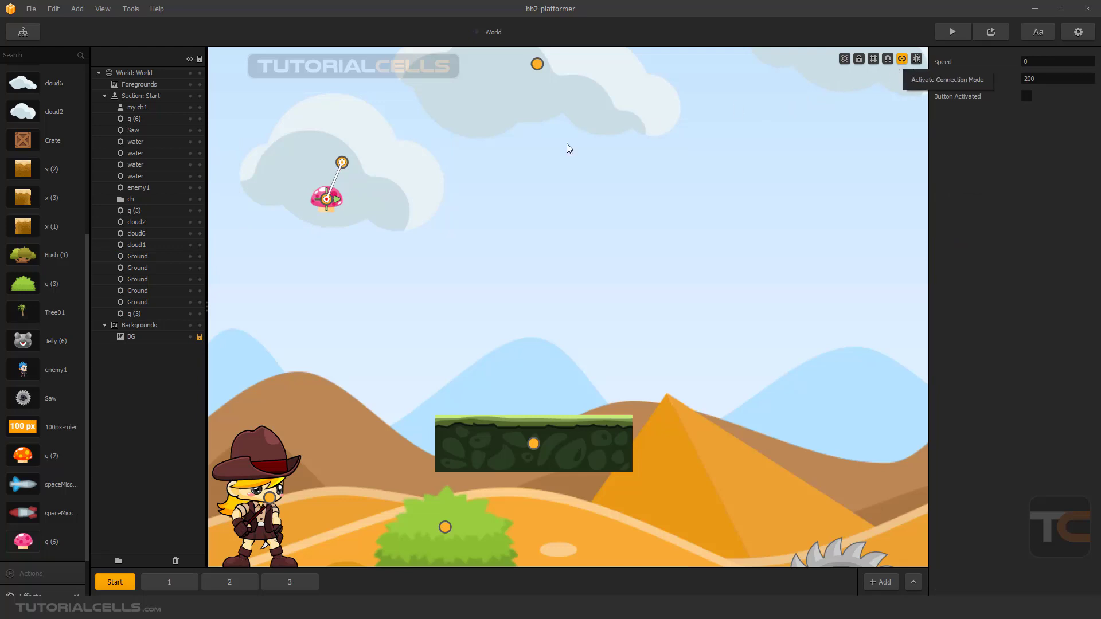
pyautogui.moveTo(409, 176)
pyautogui.mouseDown()
pyautogui.moveTo(410, 188)
pyautogui.moveTo(358, 155)
pyautogui.moveTo(379, 180)
pyautogui.moveTo(415, 175)
pyautogui.moveTo(417, 187)
pyautogui.moveTo(408, 176)
pyautogui.mouseUp()
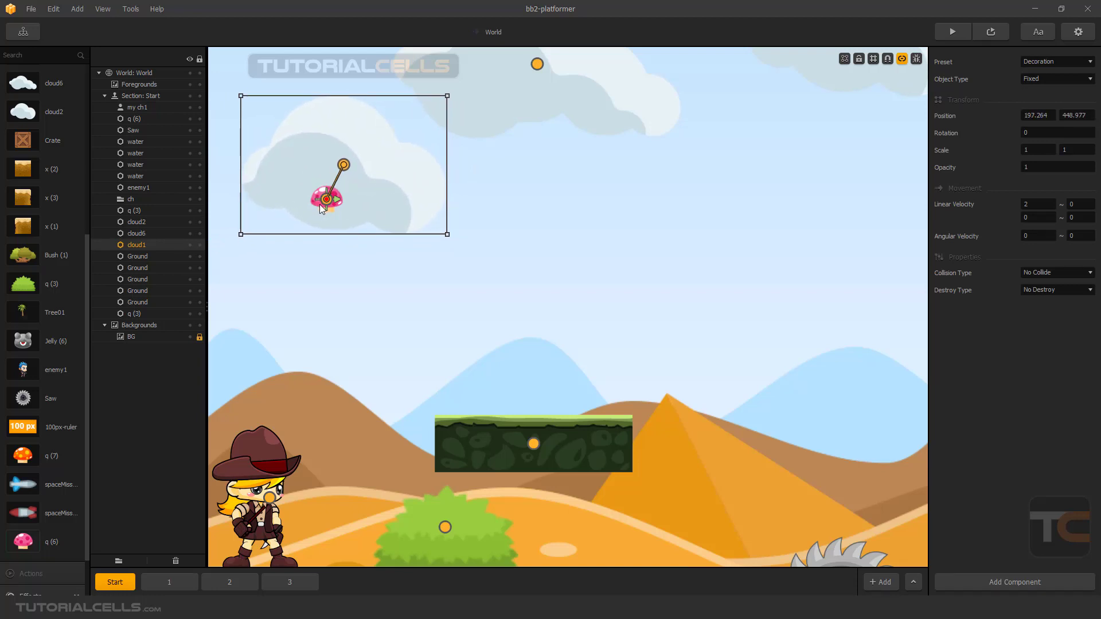
pyautogui.click(901, 59)
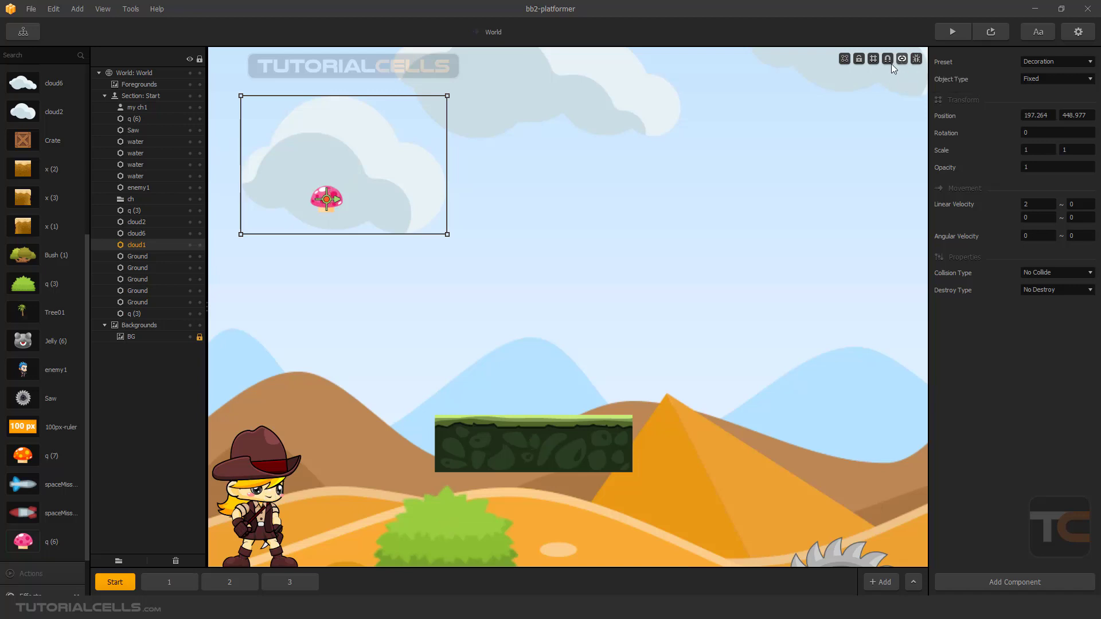
# Move the cloud with its connected mushroom to about 184, 443, then check the moving spawner in a preview and close it.
pyautogui.moveTo(380, 180); pyautogui.dragTo(443, 180)
pyautogui.scroll(-2, 453, 195)
pyautogui.moveTo(367, 178); pyautogui.dragTo(338, 181)
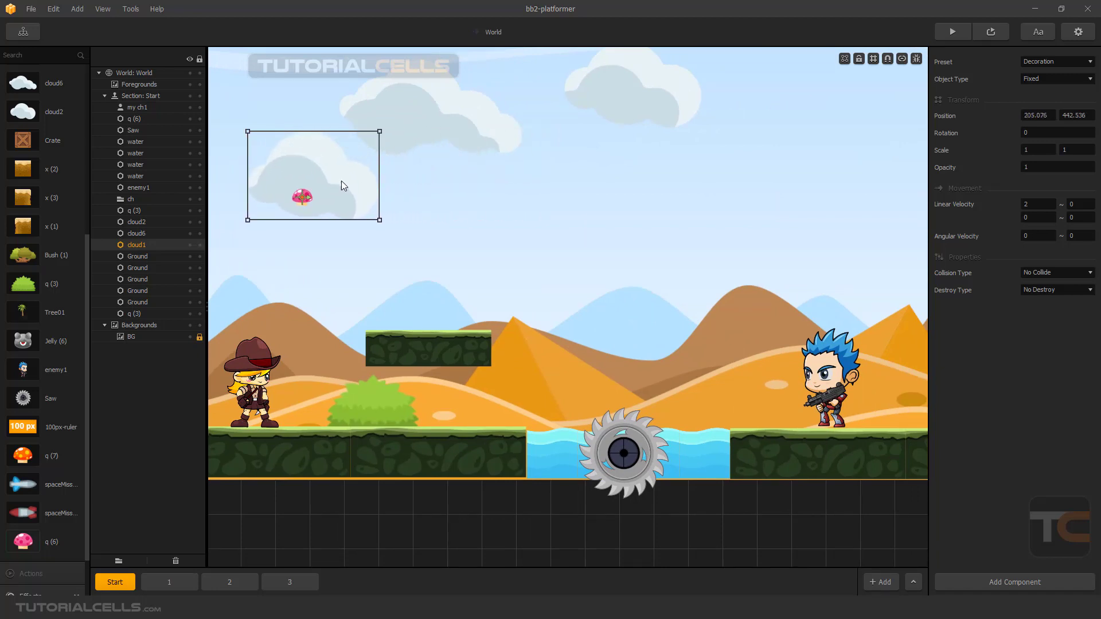
pyautogui.scroll(-2, 342, 180)
pyautogui.moveTo(408, 198); pyautogui.dragTo(394, 198)
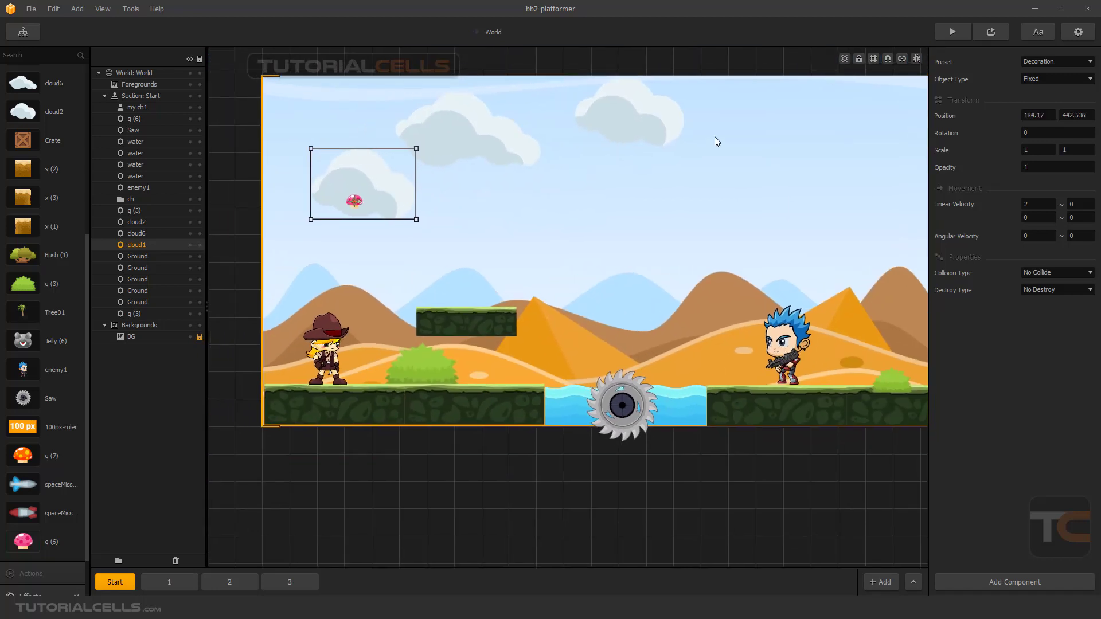
pyautogui.click(992, 32)
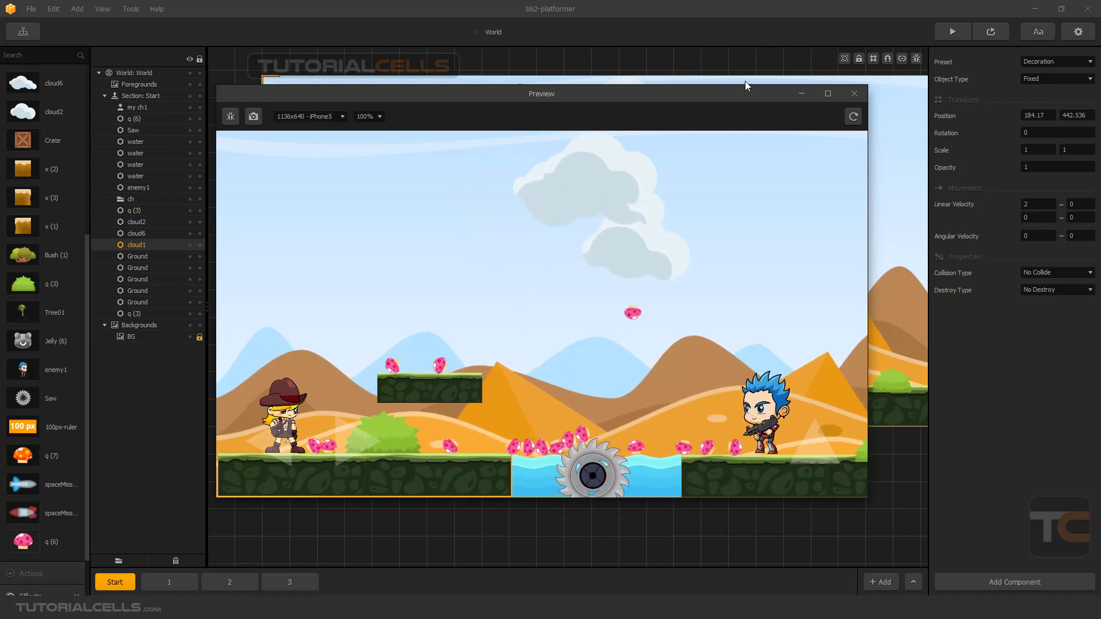
pyautogui.click(854, 94)
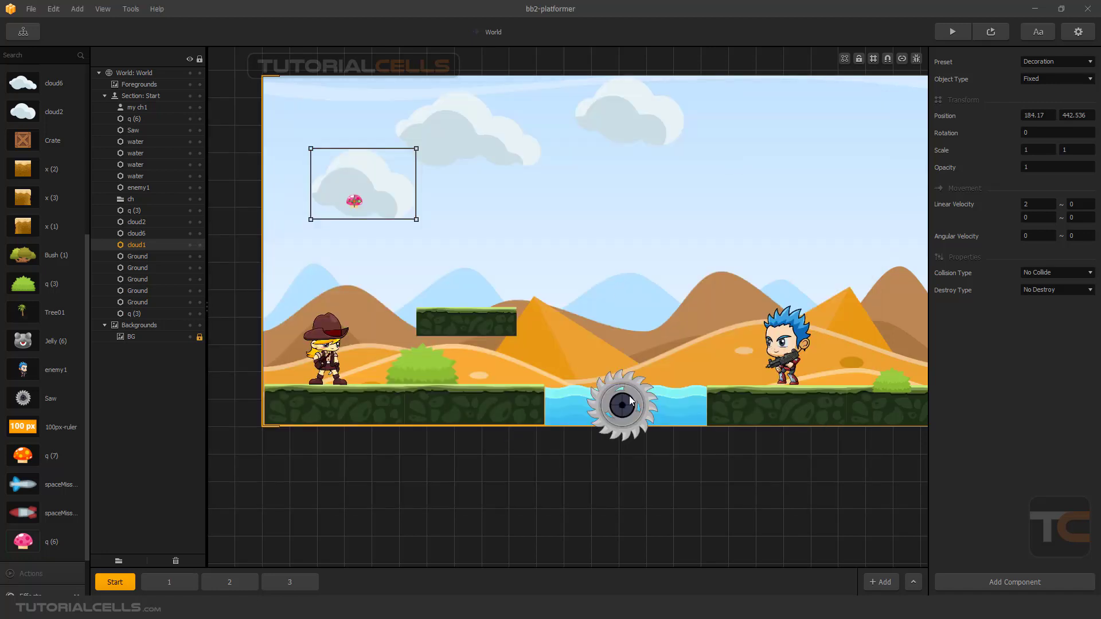
# Raise the saw above the water and set the four water tiles' Collision Type to No Collide, keeping the Platform preset.
pyautogui.moveTo(629, 395); pyautogui.dragTo(624, 332)
pyautogui.click(576, 405)
pyautogui.keyDown('shift'); pyautogui.click(601, 407); pyautogui.keyUp('shift')
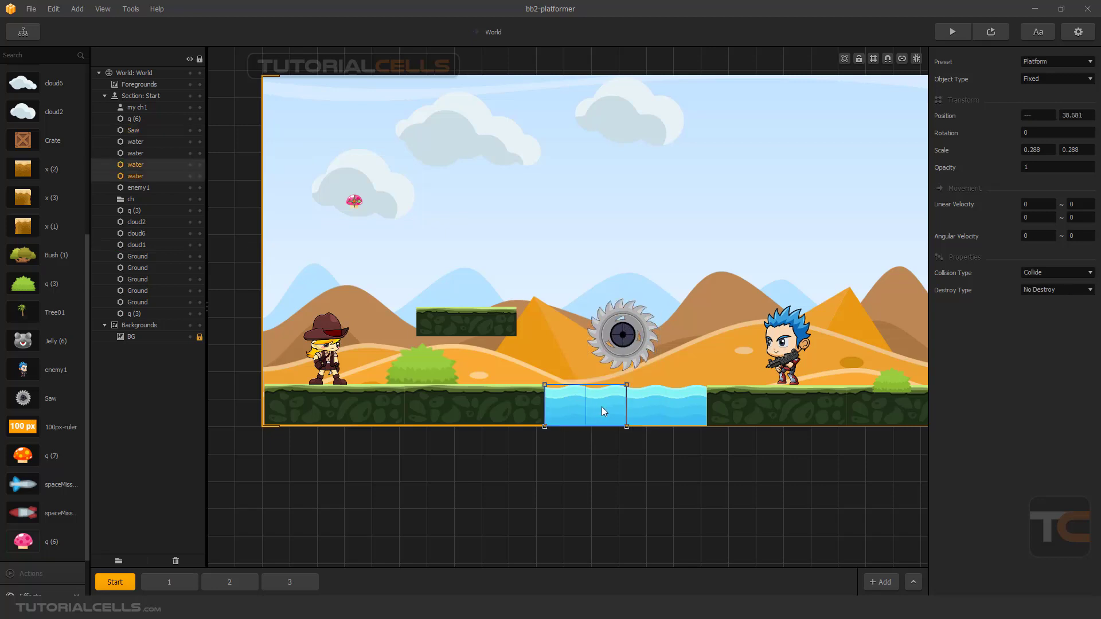
pyautogui.keyDown('shift'); pyautogui.click(646, 407); pyautogui.keyUp('shift')
pyautogui.keyDown('shift'); pyautogui.click(683, 408); pyautogui.keyUp('shift')
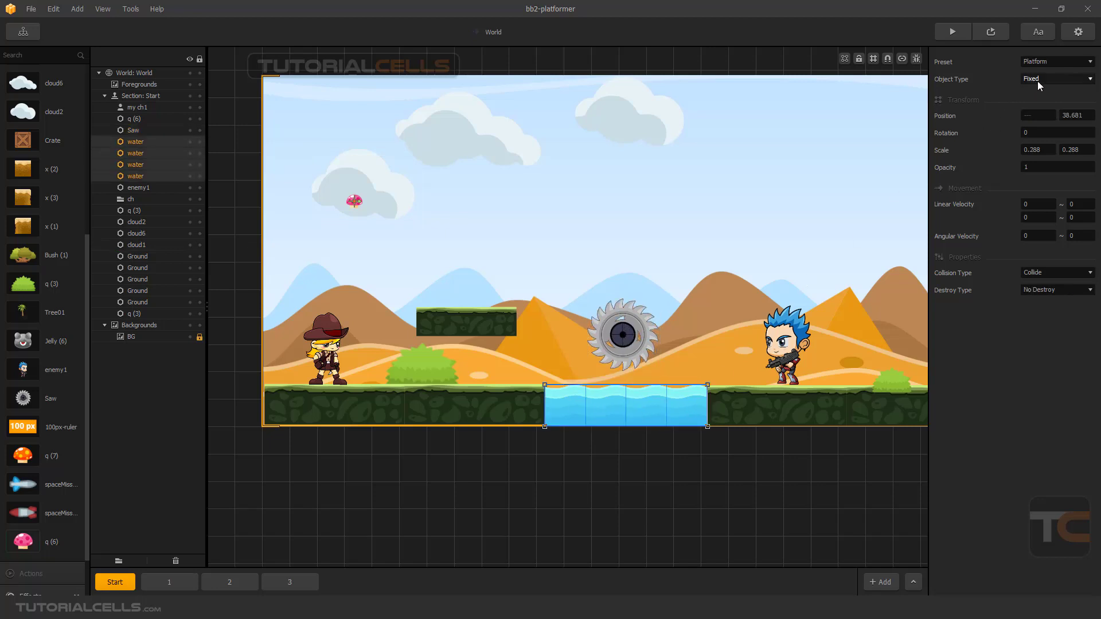
pyautogui.click(1040, 274)
pyautogui.click(1041, 287)
pyautogui.click(1039, 64)
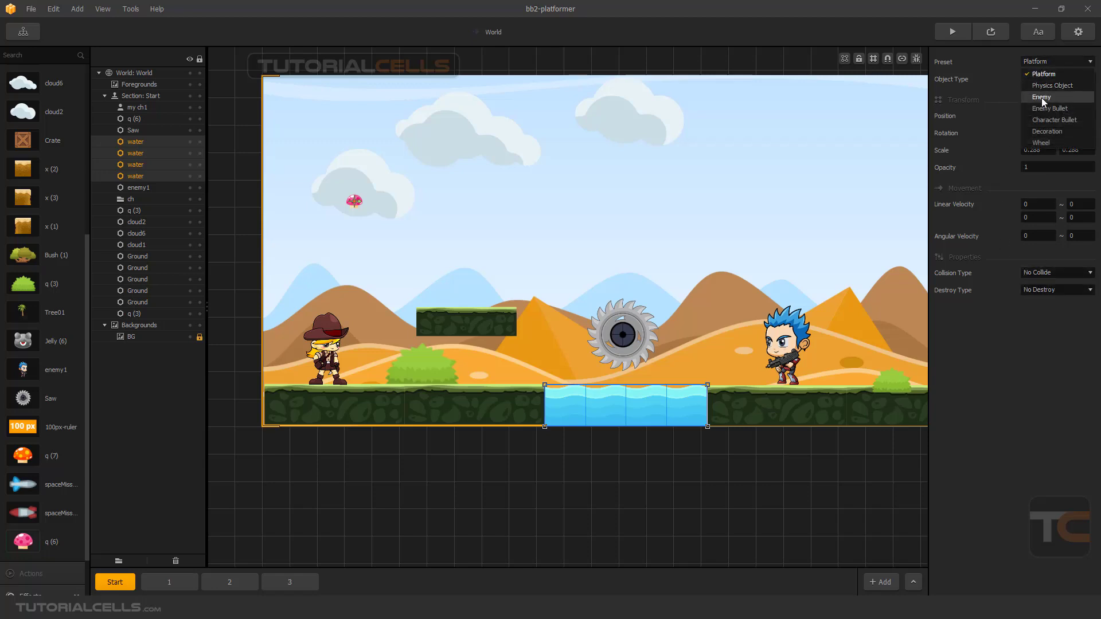
pyautogui.click(1044, 74)
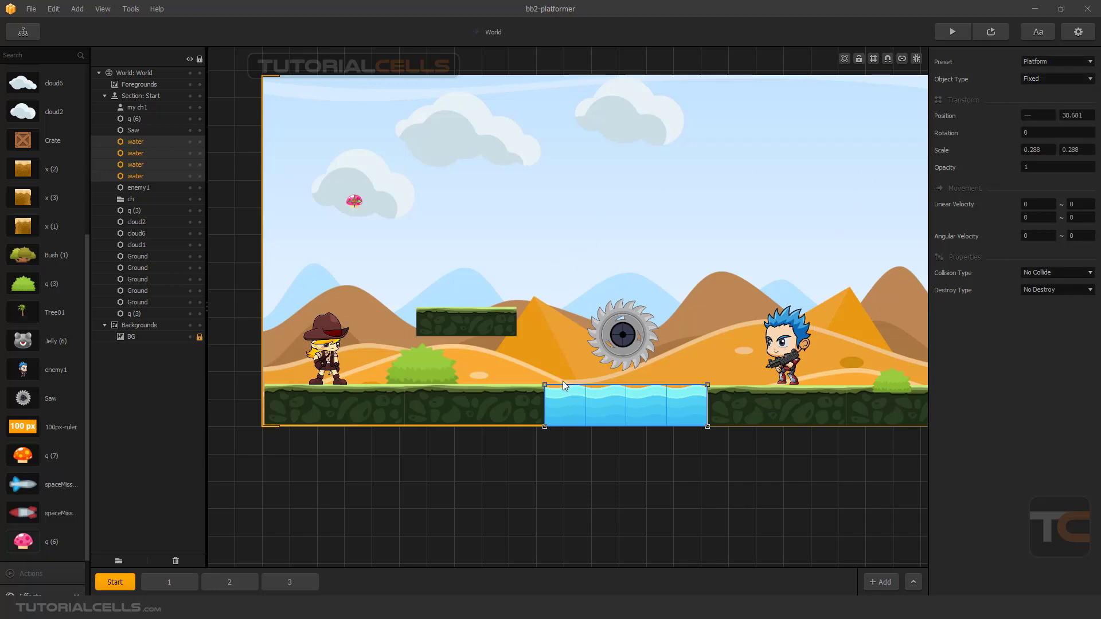
# Preview the mushrooms falling into the water, close the preview, and bring the four water tiles to the front.
pyautogui.click(992, 32)
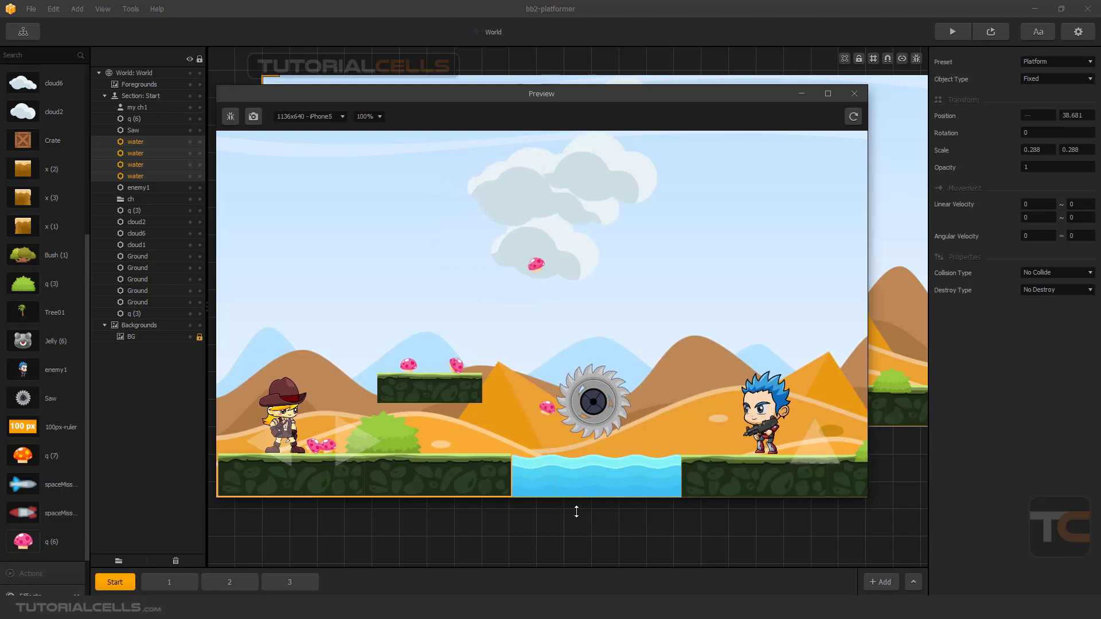
pyautogui.click(855, 93)
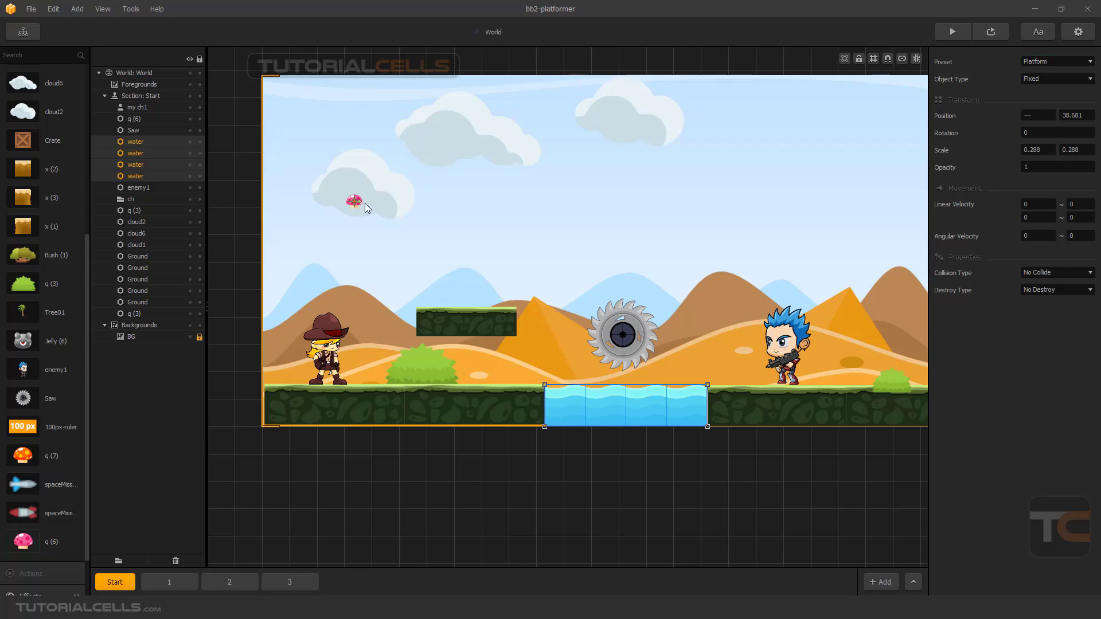
pyautogui.rightClick(579, 401)
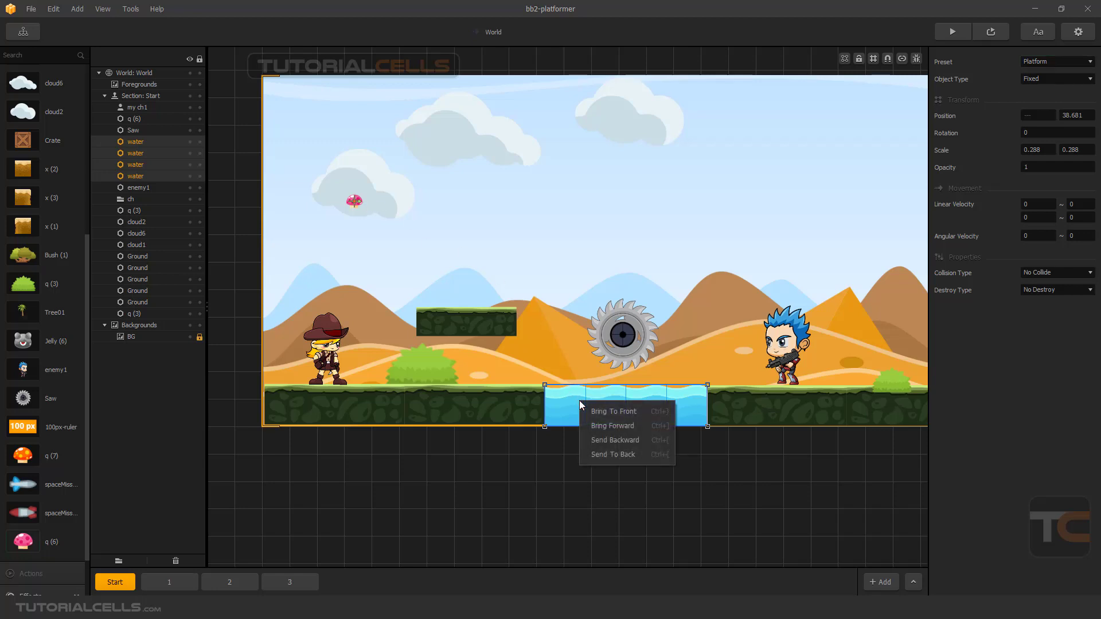
pyautogui.click(607, 415)
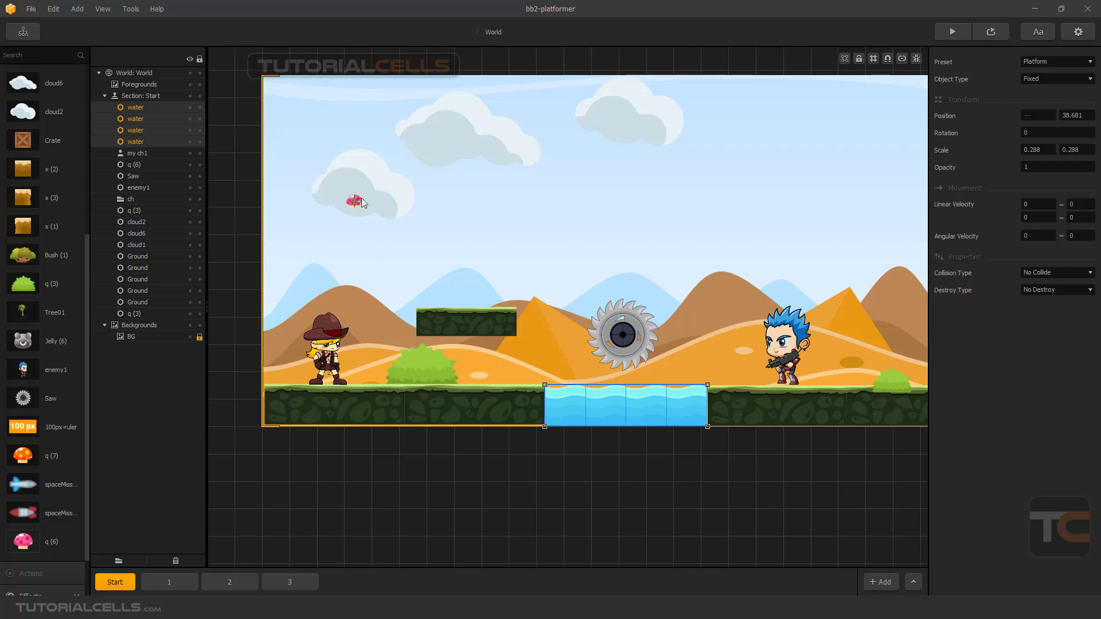
# Move the mushroom with its cloud to about 179, 404, then activate Connection Mode and lower only the mushroom to about 173, 359.
pyautogui.click(392, 198)
pyautogui.scroll(2, 360, 200)
pyautogui.scroll(-1, 360, 202)
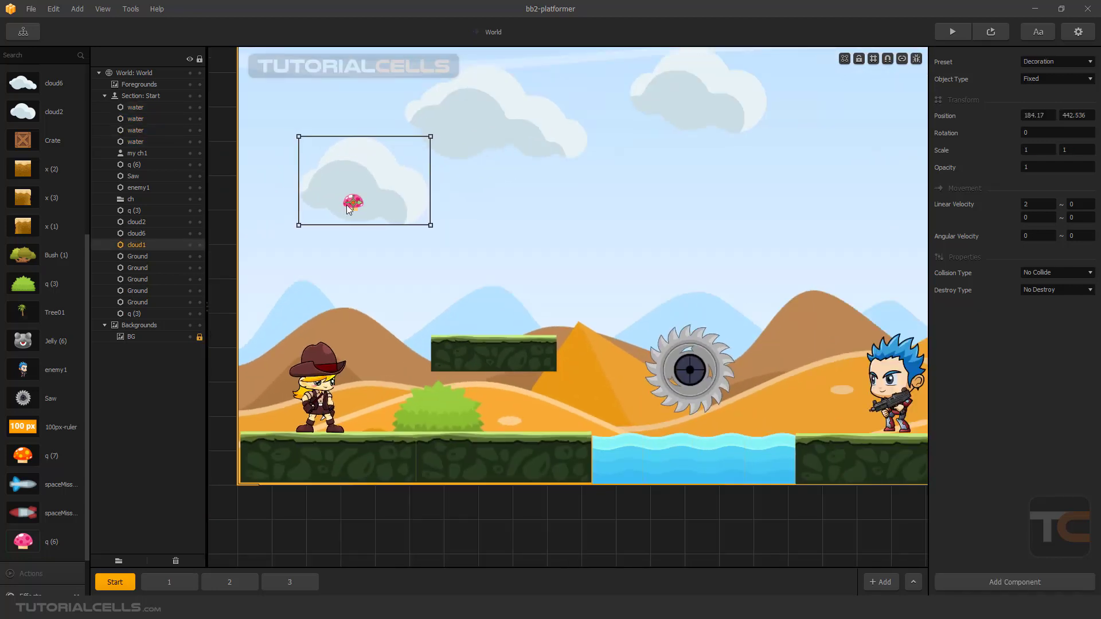
pyautogui.scroll(1, 351, 207)
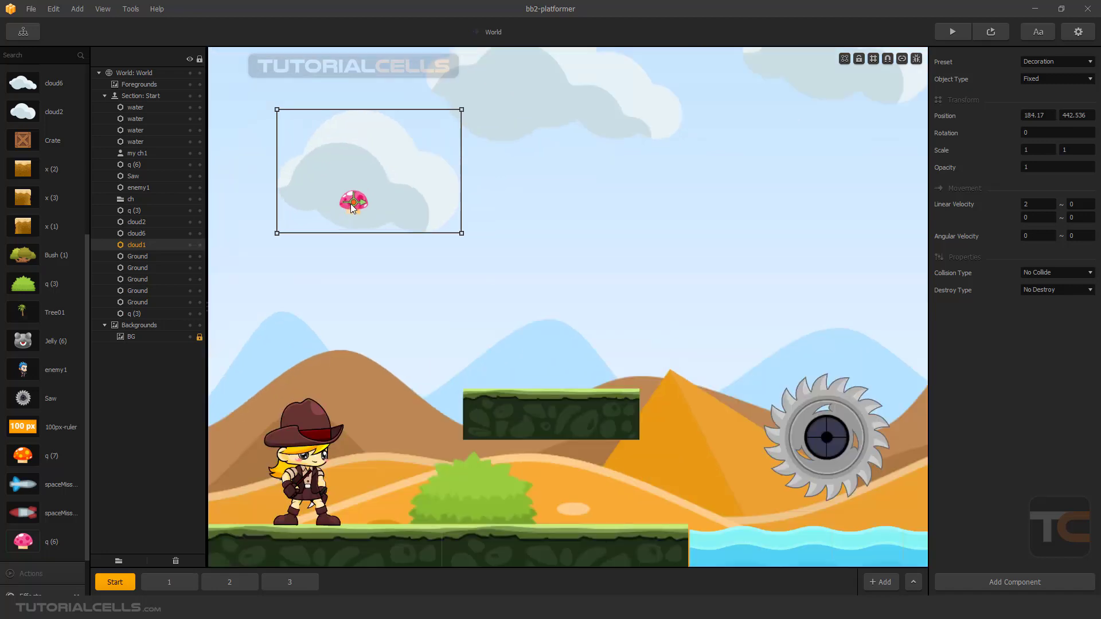
pyautogui.scroll(1, 353, 206)
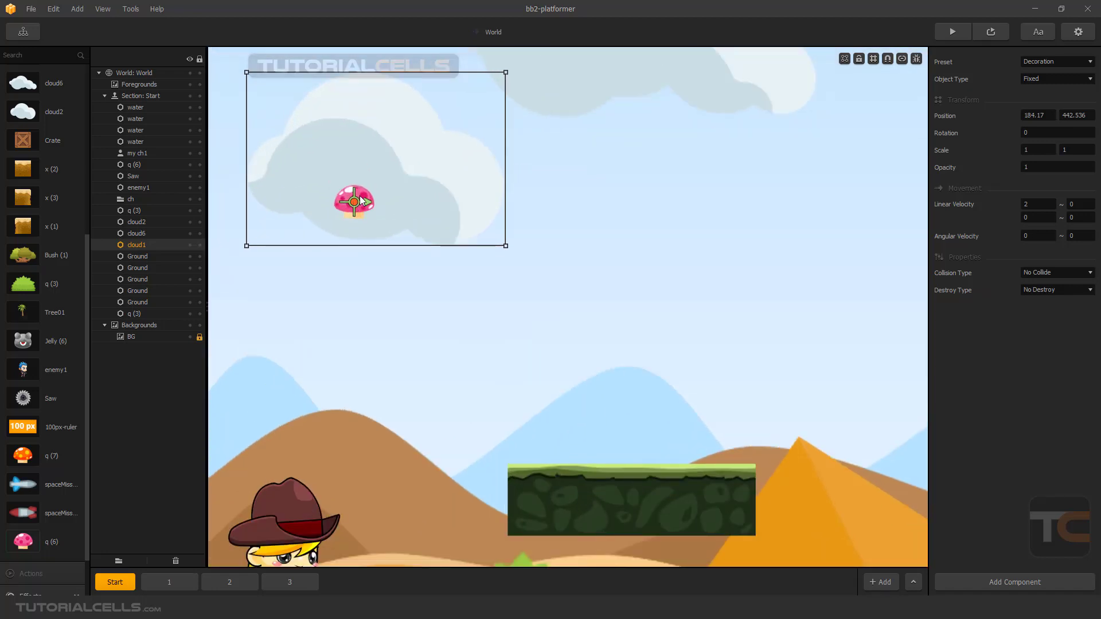
pyautogui.click(347, 256)
pyautogui.click(345, 208)
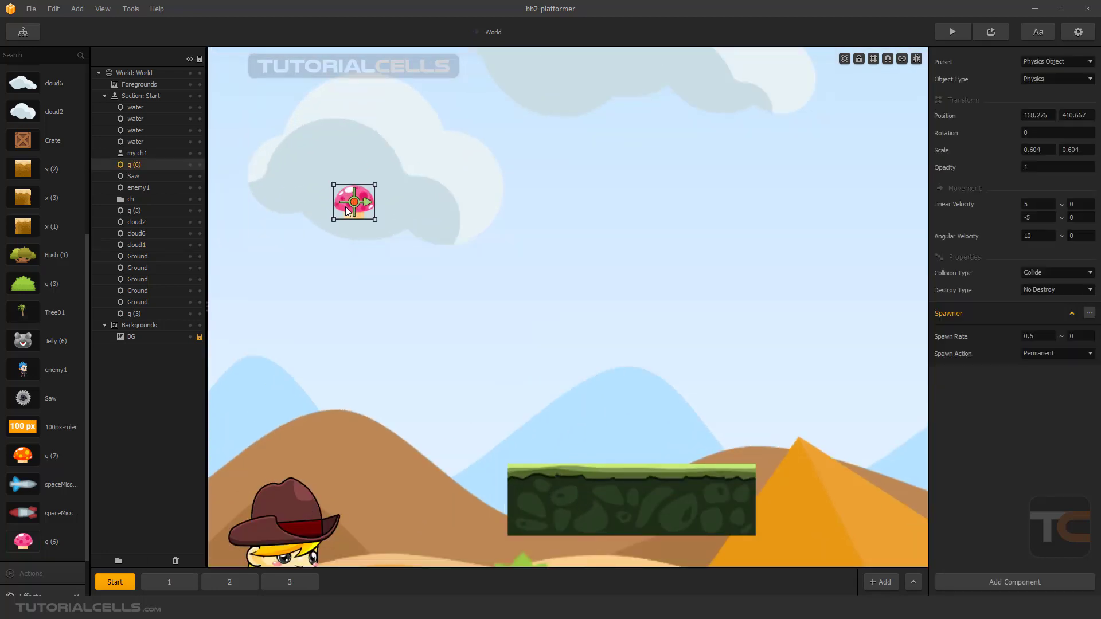
pyautogui.moveTo(346, 207); pyautogui.dragTo(360, 216)
pyautogui.click(902, 59)
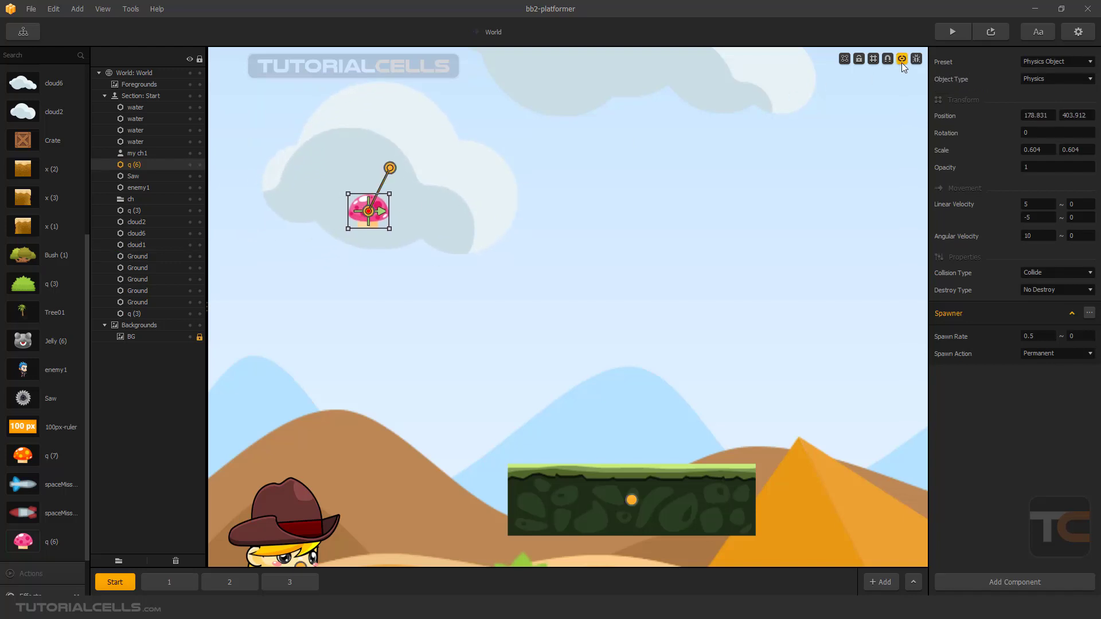
pyautogui.moveTo(357, 213); pyautogui.dragTo(348, 270)
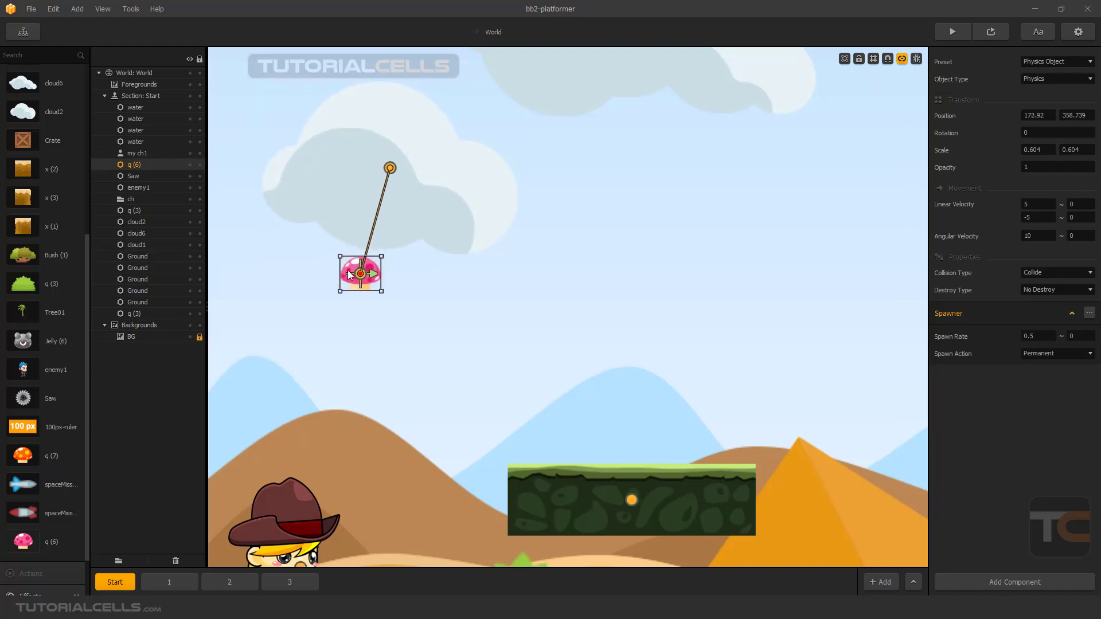
# Delete the connection between the cloud and the mushroom, then delete the mushroom from the scene.
pyautogui.click(375, 222)
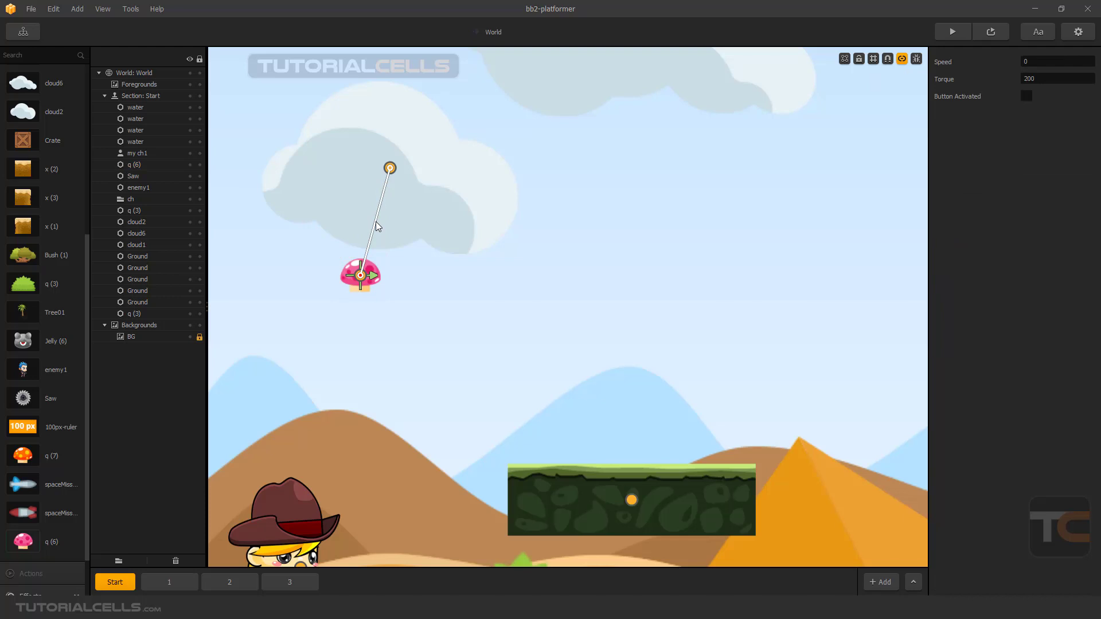
pyautogui.press('Delete')
pyautogui.moveTo(359, 270); pyautogui.dragTo(382, 259)
pyautogui.click(438, 220)
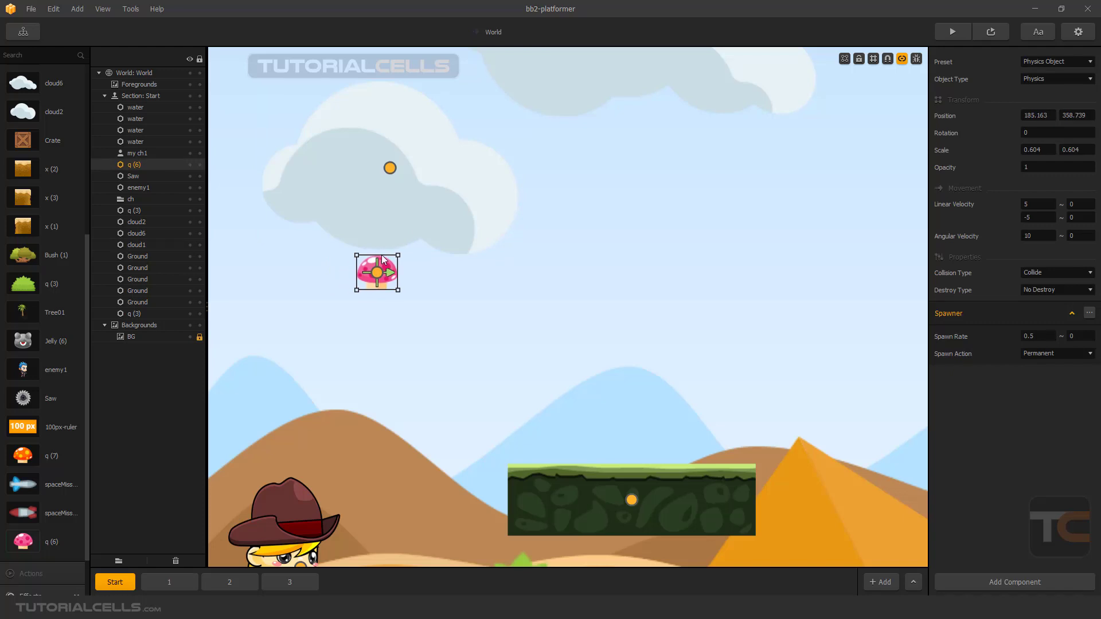
pyautogui.press('Delete')
# Move the cloud to about 167, 447 and turn off Connection Mode.
pyautogui.click(386, 222)
pyautogui.scroll(-3, 387, 223)
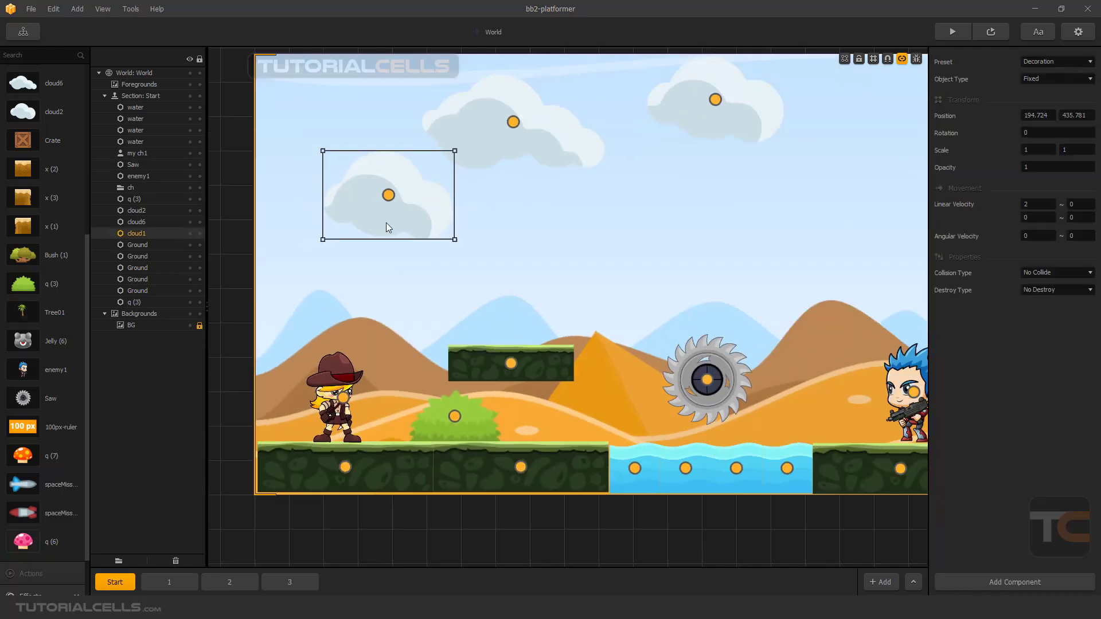
pyautogui.moveTo(388, 227); pyautogui.dragTo(374, 195)
pyautogui.click(902, 58)
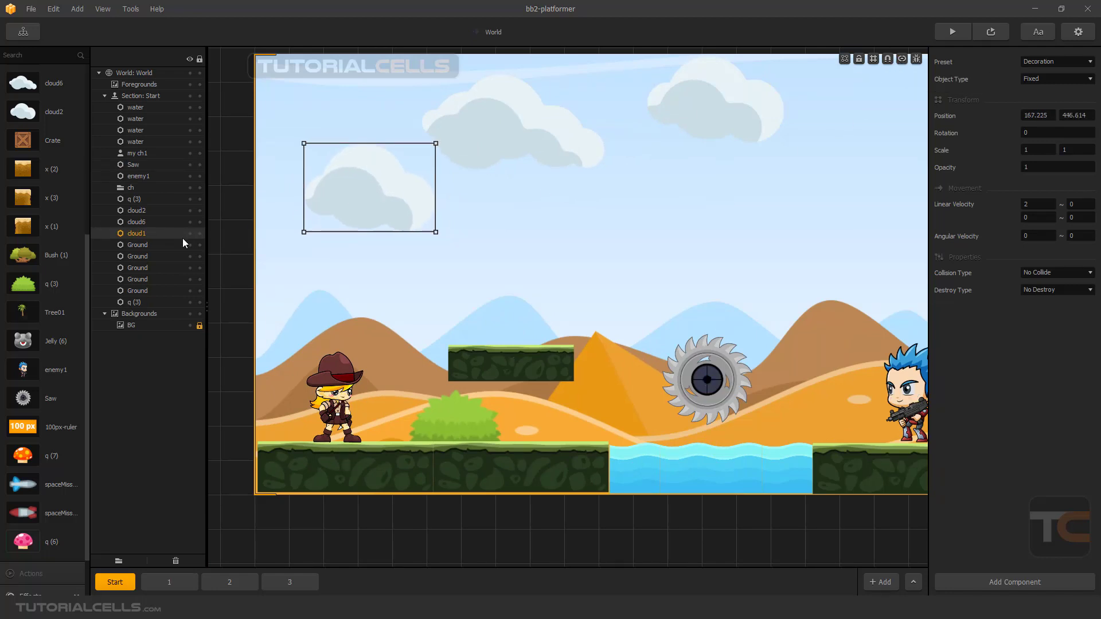
# Open the default animation of the cloud1 object for editing, shift its cloud image to about 6, 5, and show the available objects.
pyautogui.scroll(3, 39, 469)
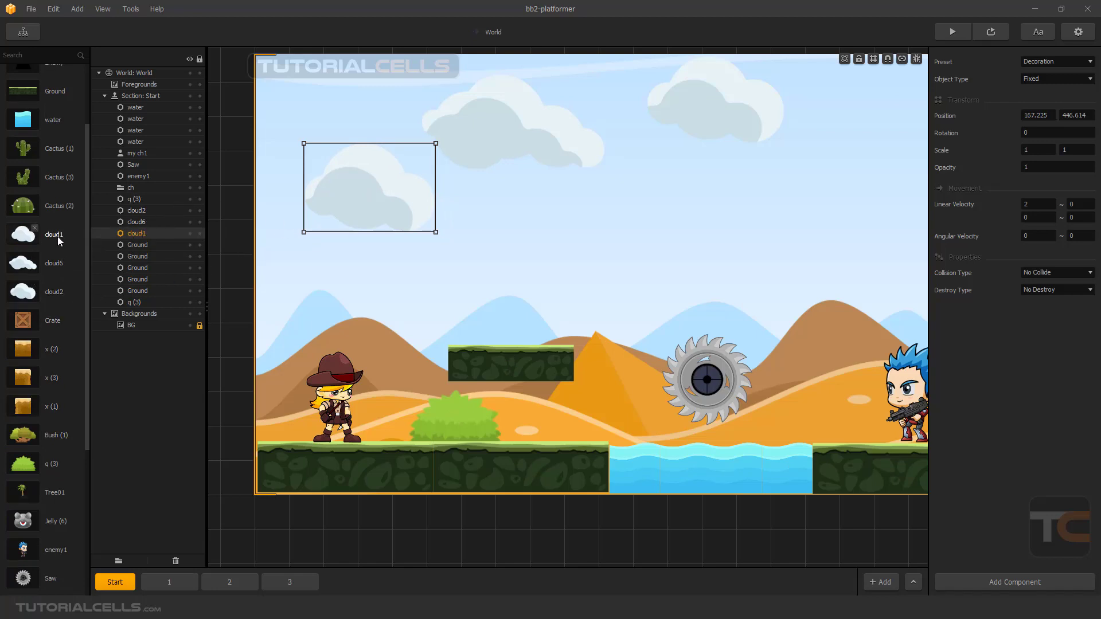
pyautogui.click(34, 234)
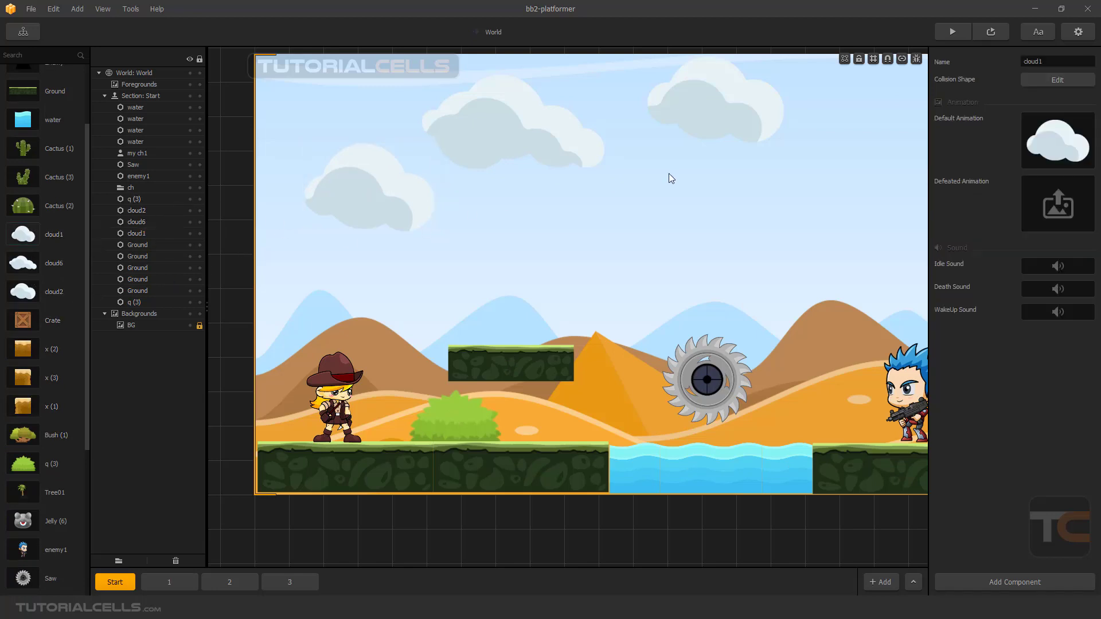
pyautogui.moveTo(1031, 129)
pyautogui.click(1072, 122)
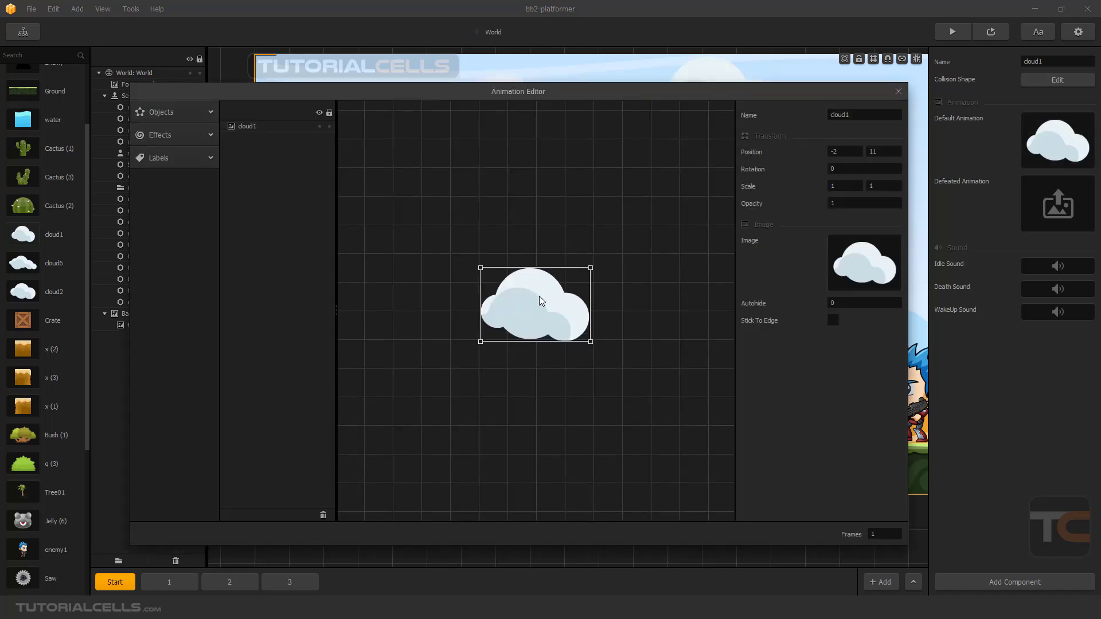
pyautogui.click(198, 113)
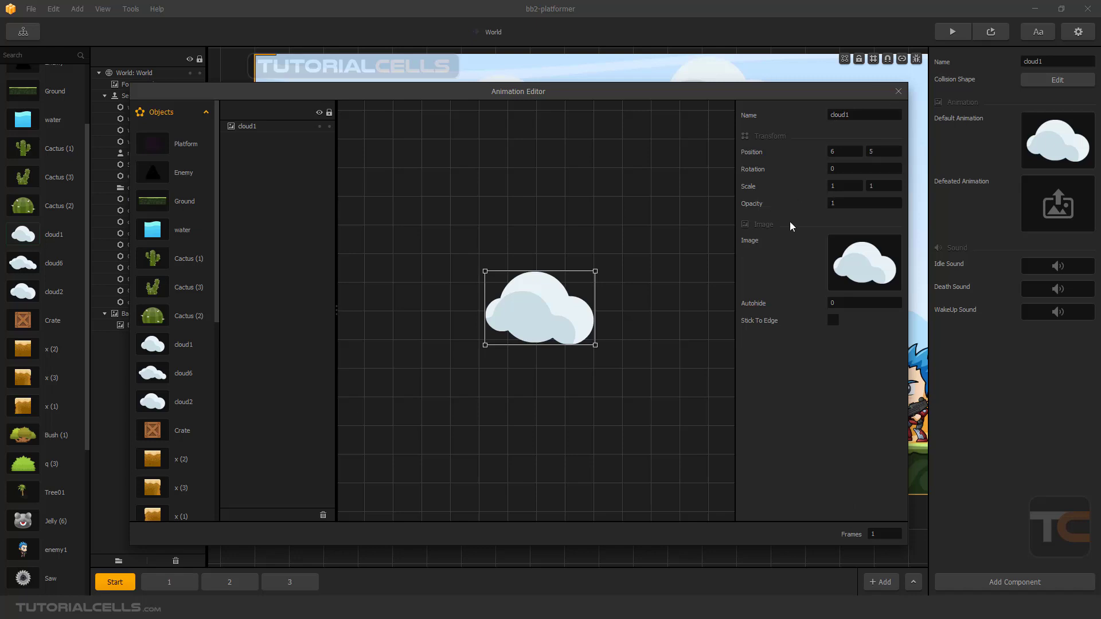
# Add the red missile spaceMissiles_006 onto the cloud image at about -5, -32.5, scaled to about 1.15 by 1.16.
pyautogui.scroll(-7, 184, 305)
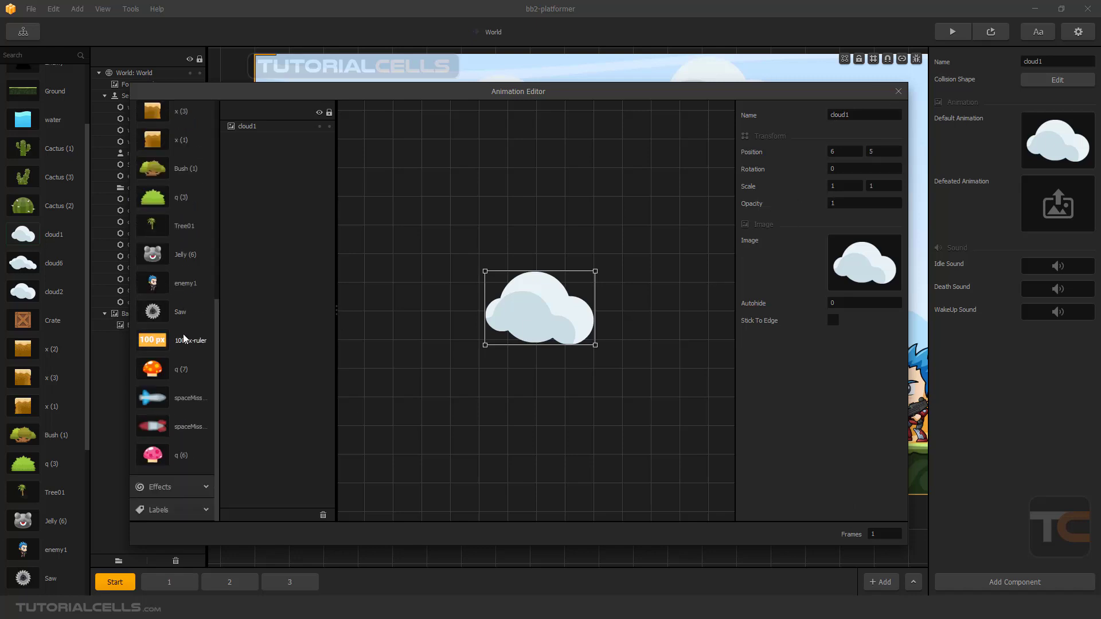
pyautogui.scroll(7, 178, 377)
pyautogui.scroll(-6, 178, 376)
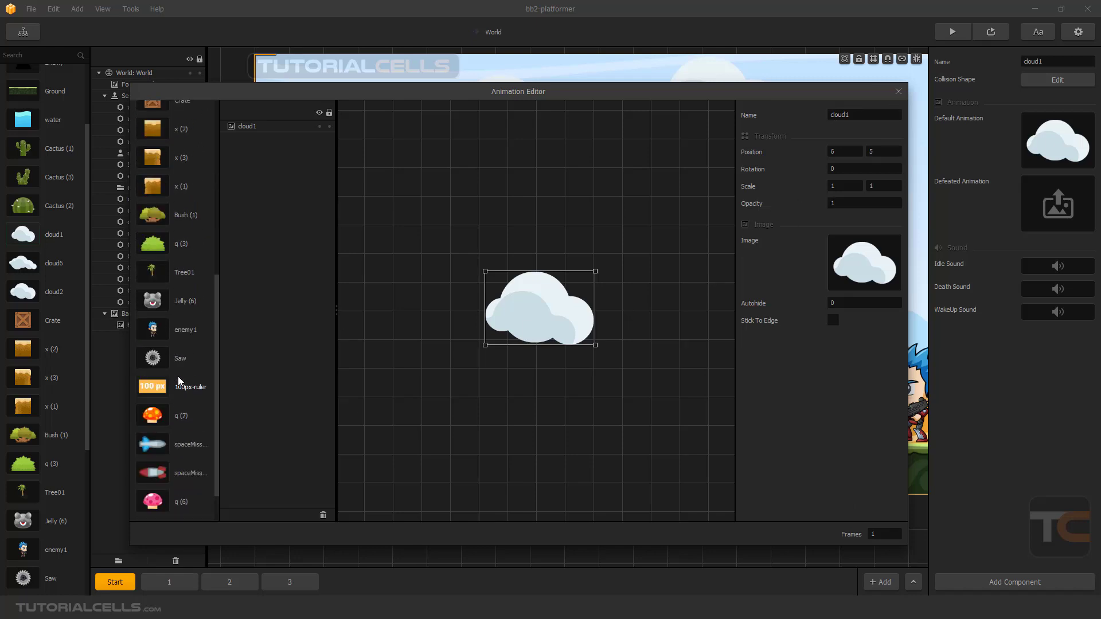
pyautogui.scroll(-1, 178, 377)
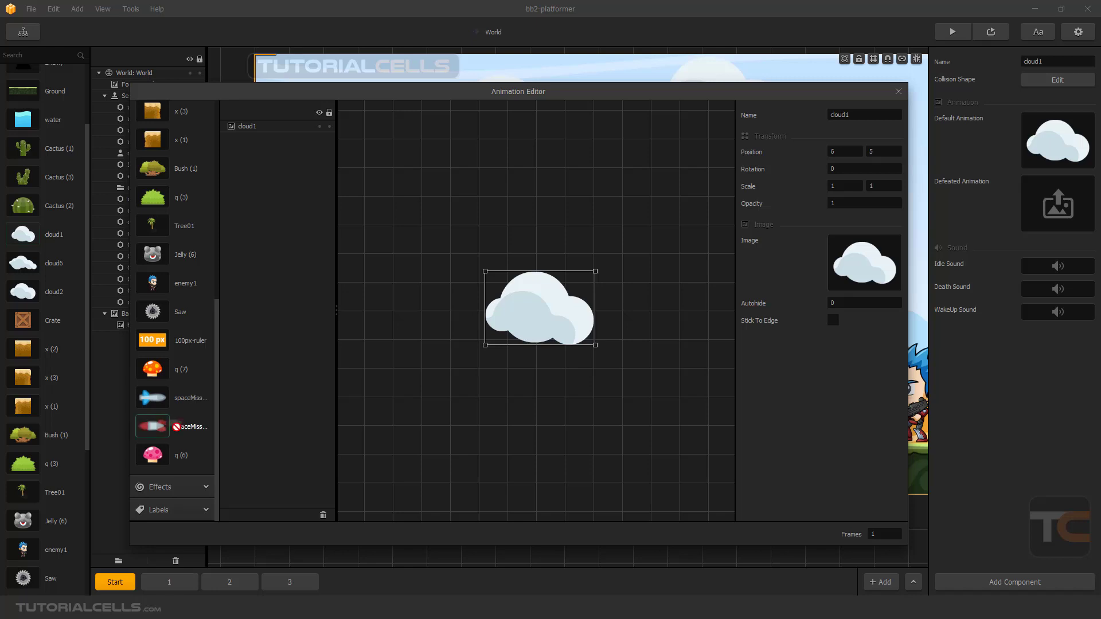
pyautogui.moveTo(156, 428); pyautogui.dragTo(507, 334)
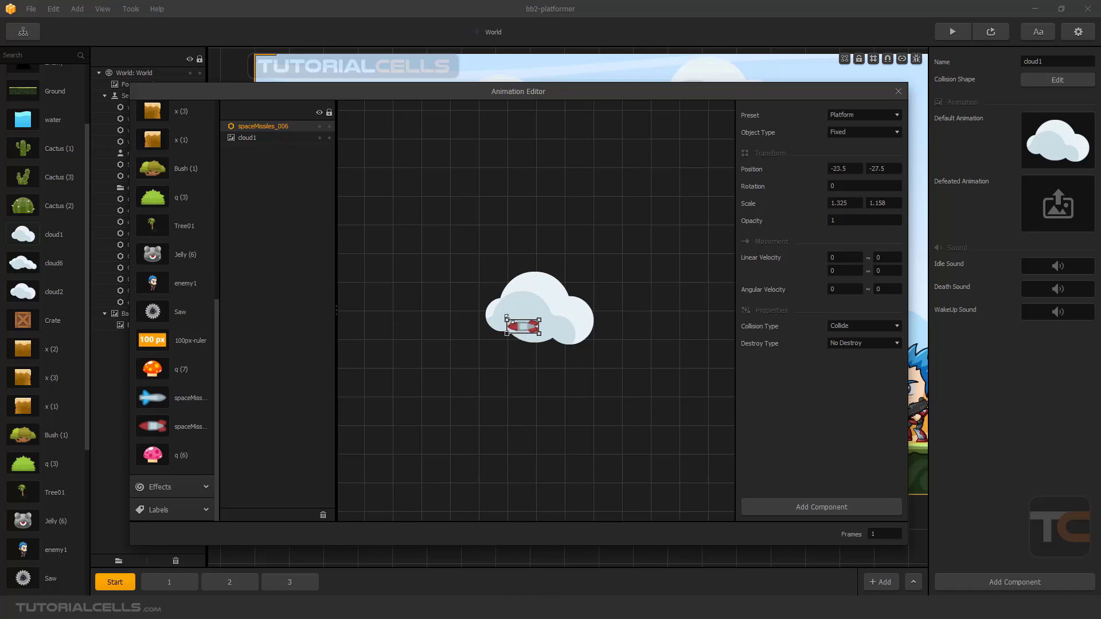
pyautogui.moveTo(507, 320); pyautogui.dragTo(544, 336)
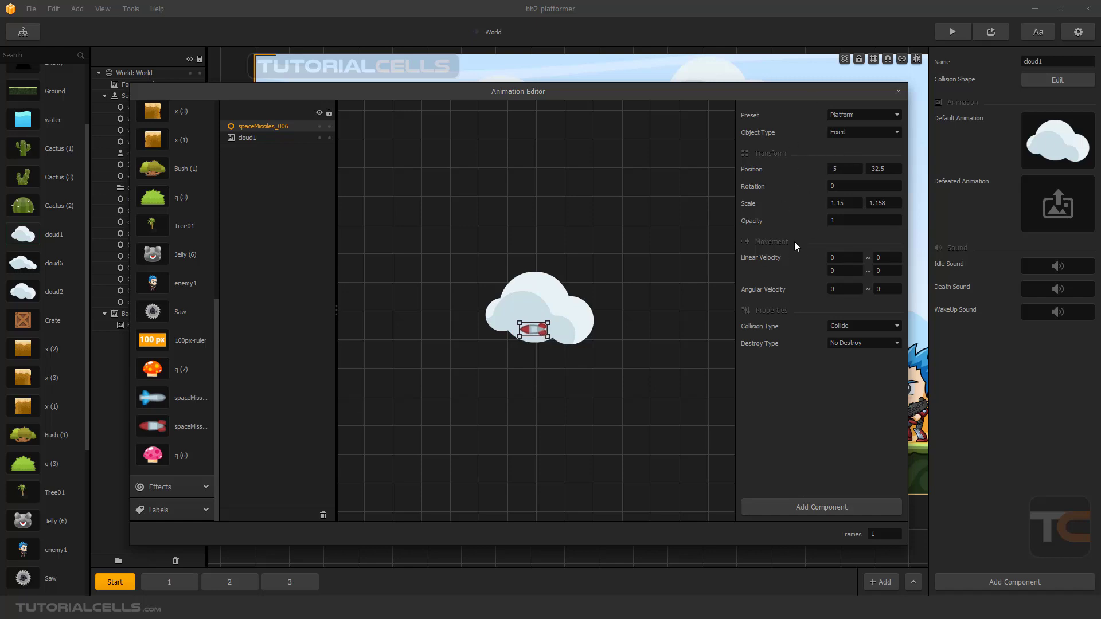
# Add a Spawner component to the missile, rotate it to about -84 degrees and place it at about -1, -39.5.
pyautogui.click(811, 507)
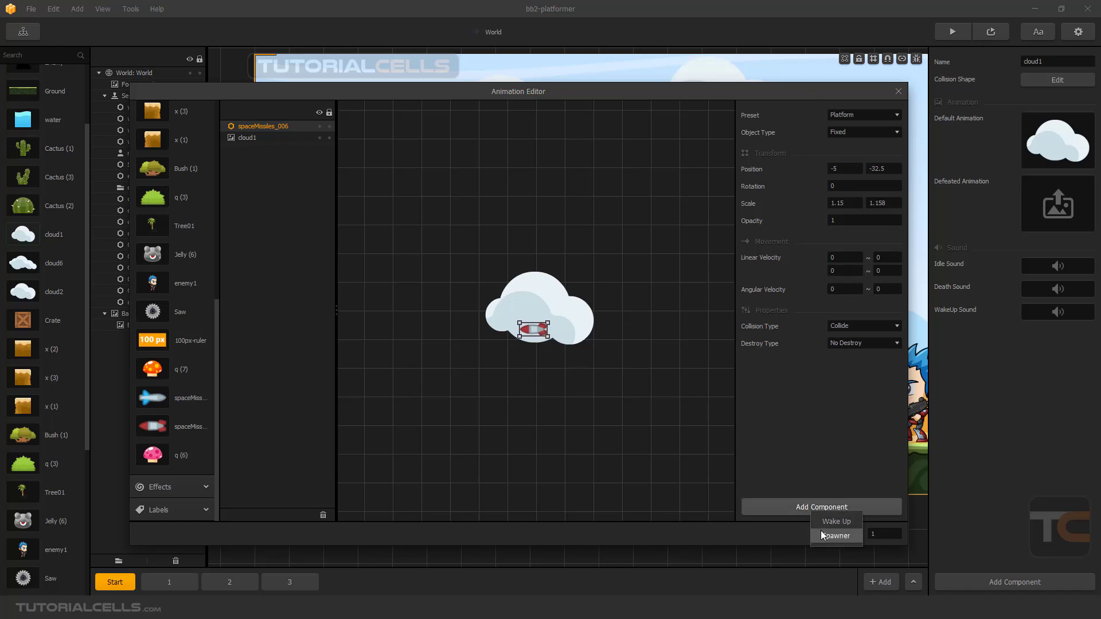
pyautogui.click(825, 534)
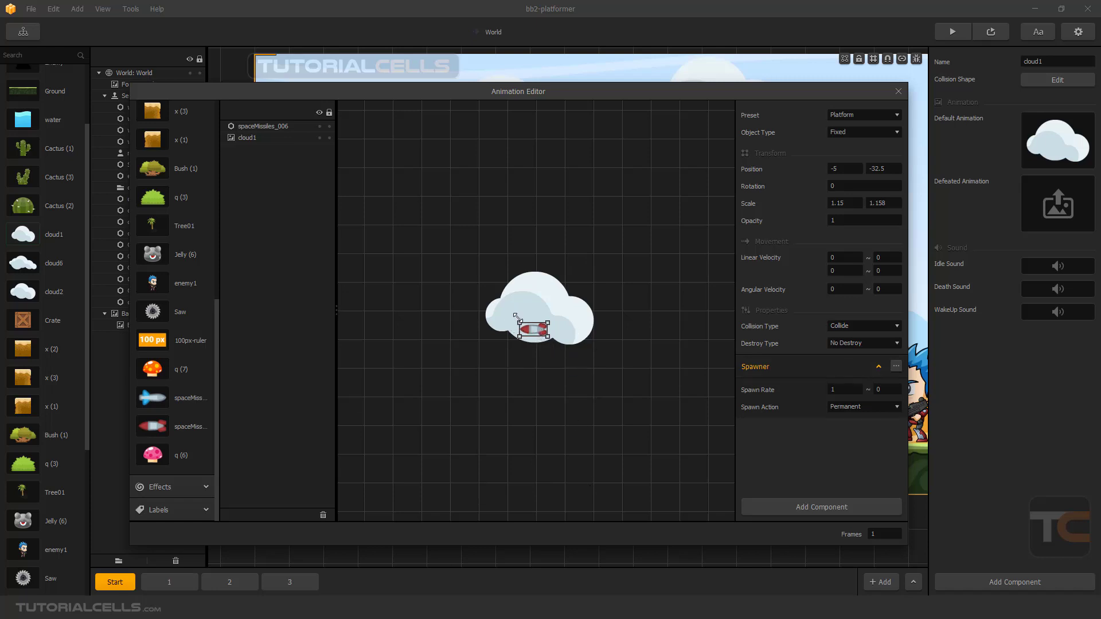
pyautogui.moveTo(511, 316); pyautogui.dragTo(539, 340)
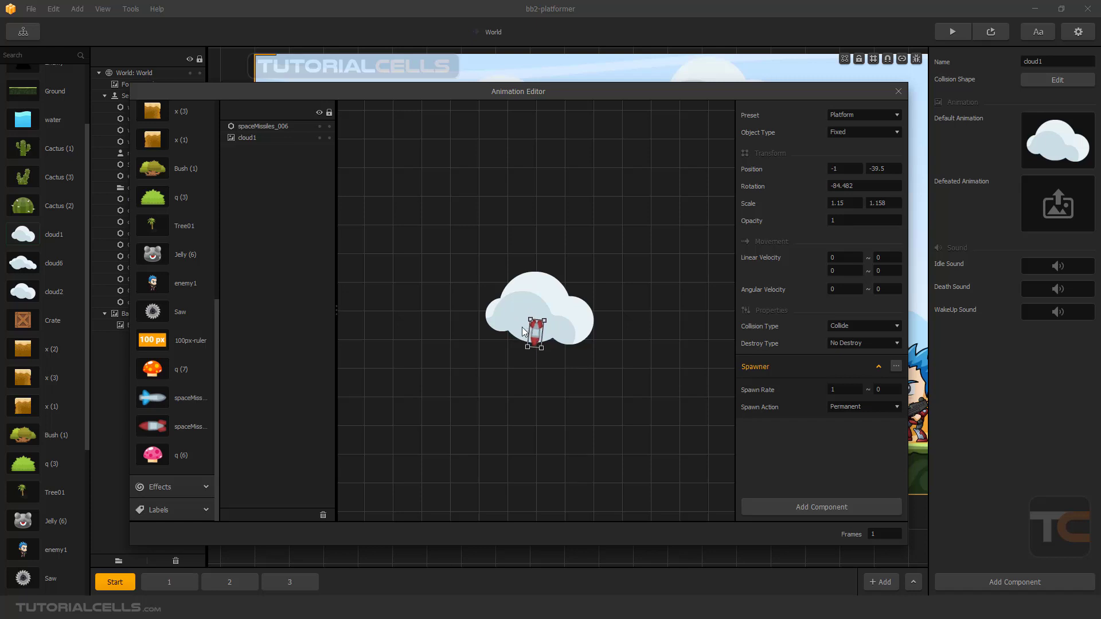
# Set the missile's first Linear Velocity value to 5 and its Object Type to Physics.
pyautogui.click(834, 257)
pyautogui.write('5')
pyautogui.press('Return')
pyautogui.click(859, 131)
pyautogui.click(862, 155)
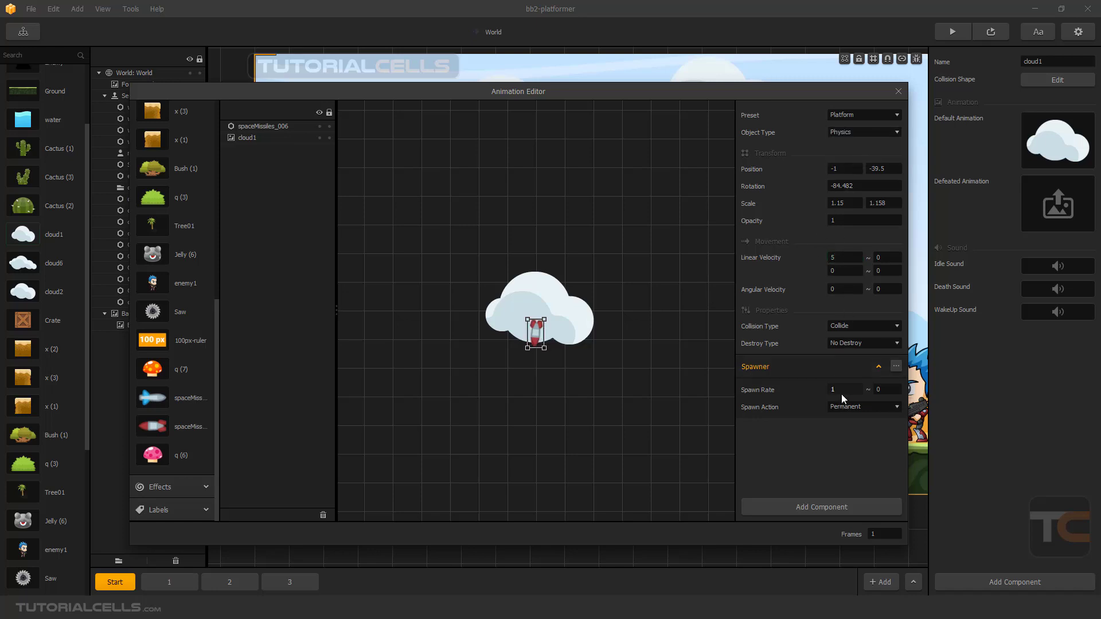
# Close the Animation Editor, preview the cloud dropping missiles, and close the preview.
pyautogui.click(899, 92)
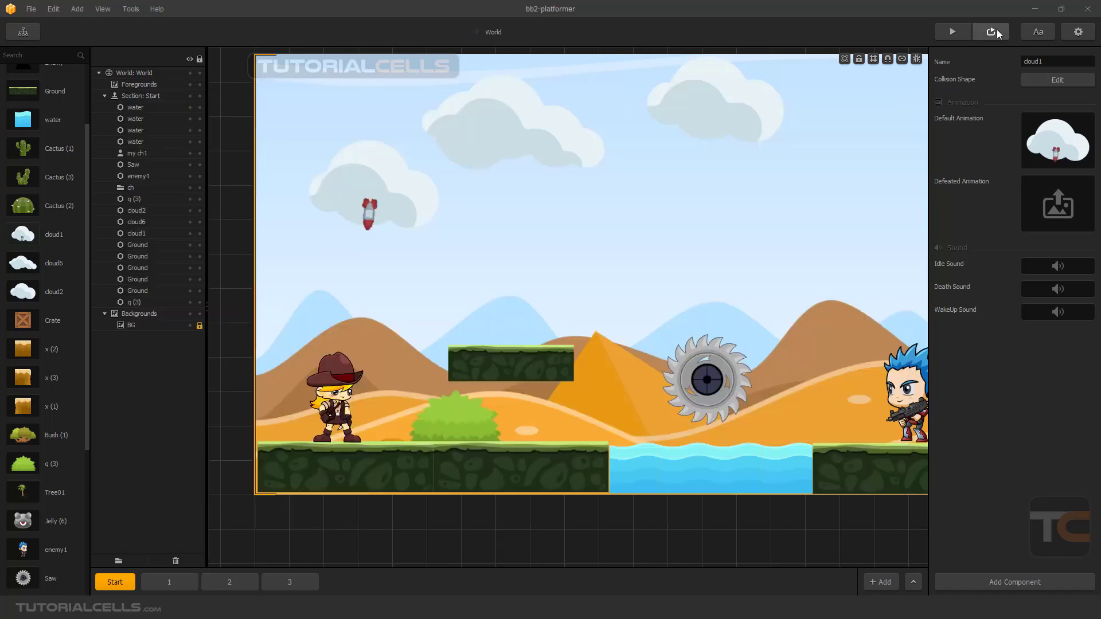
pyautogui.click(995, 30)
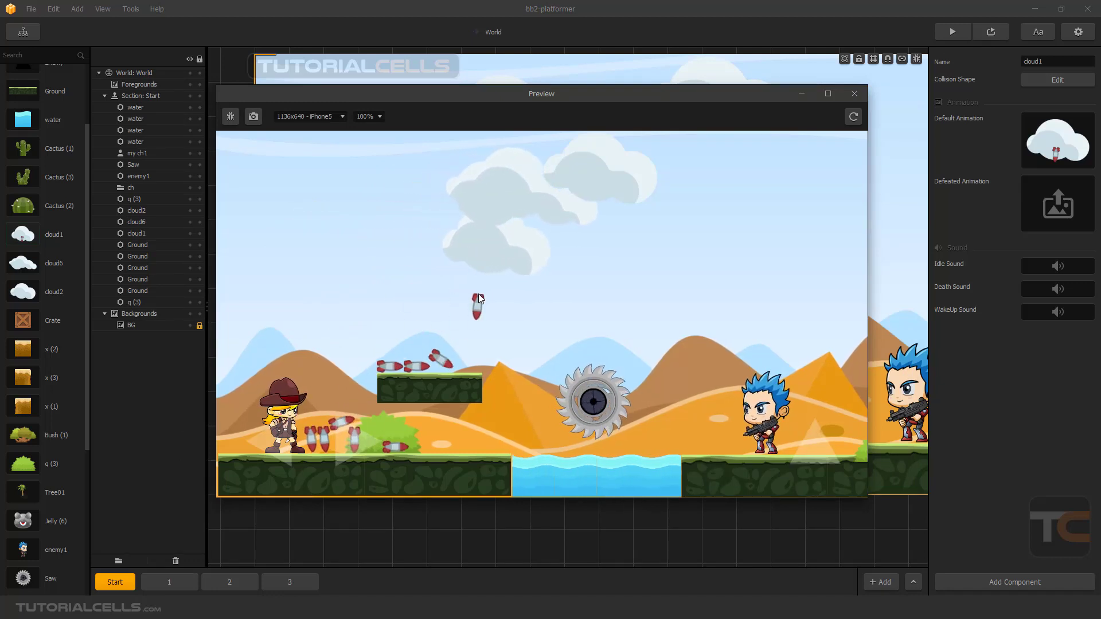
pyautogui.click(854, 93)
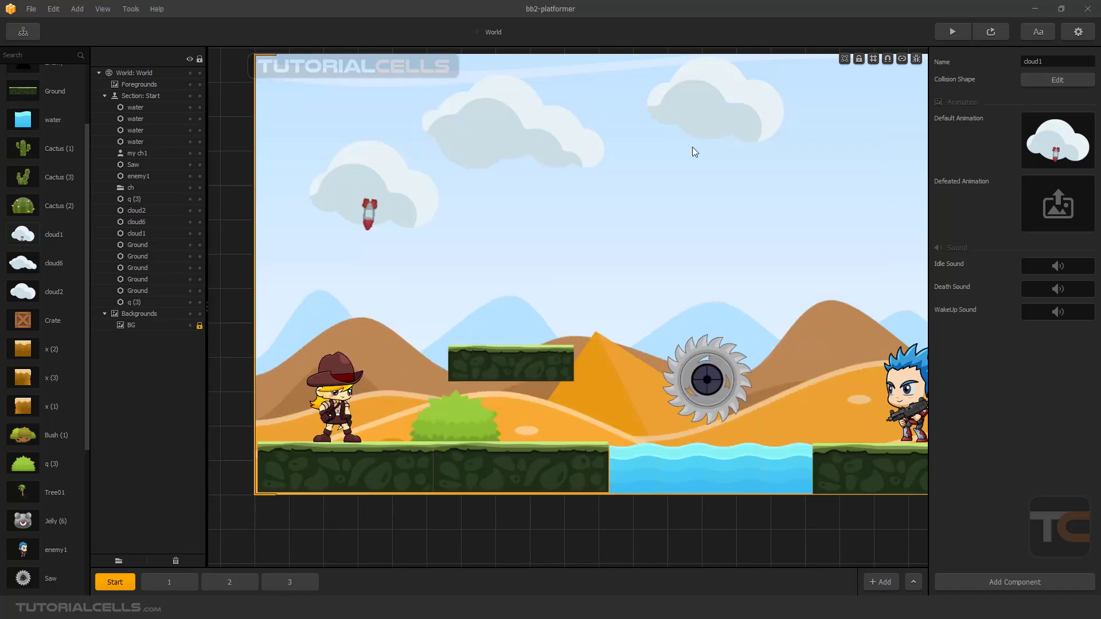
# Open the collision shape of spaceMissiles_006 and reshape its tail end into a point, keeping the Polygon type.
pyautogui.scroll(-3, 43, 414)
pyautogui.scroll(-2, 43, 414)
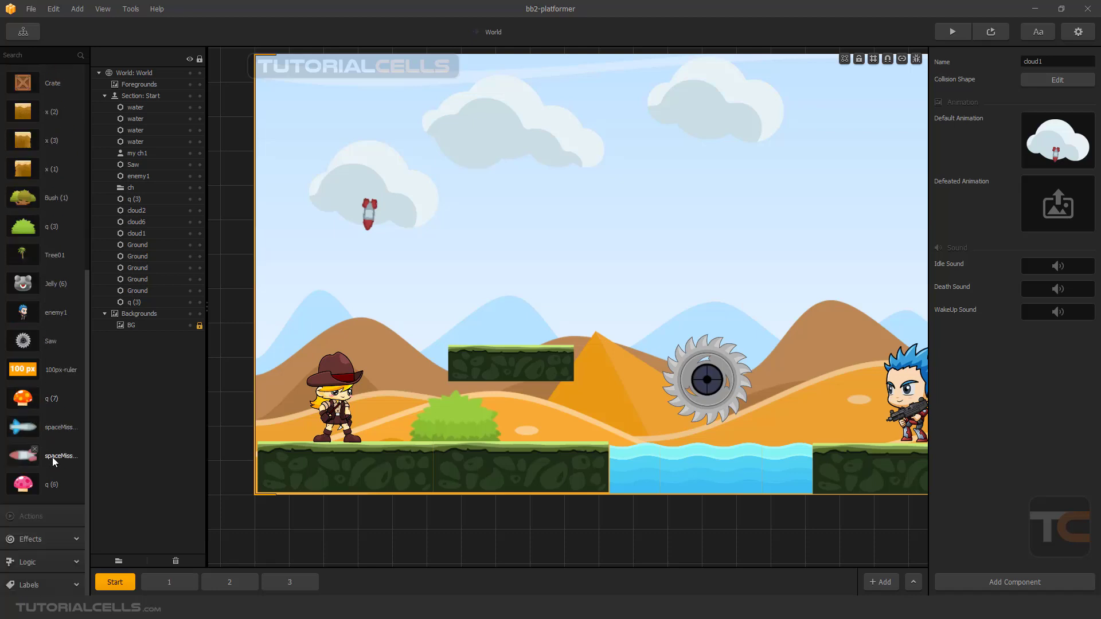
pyautogui.click(23, 456)
pyautogui.click(1040, 83)
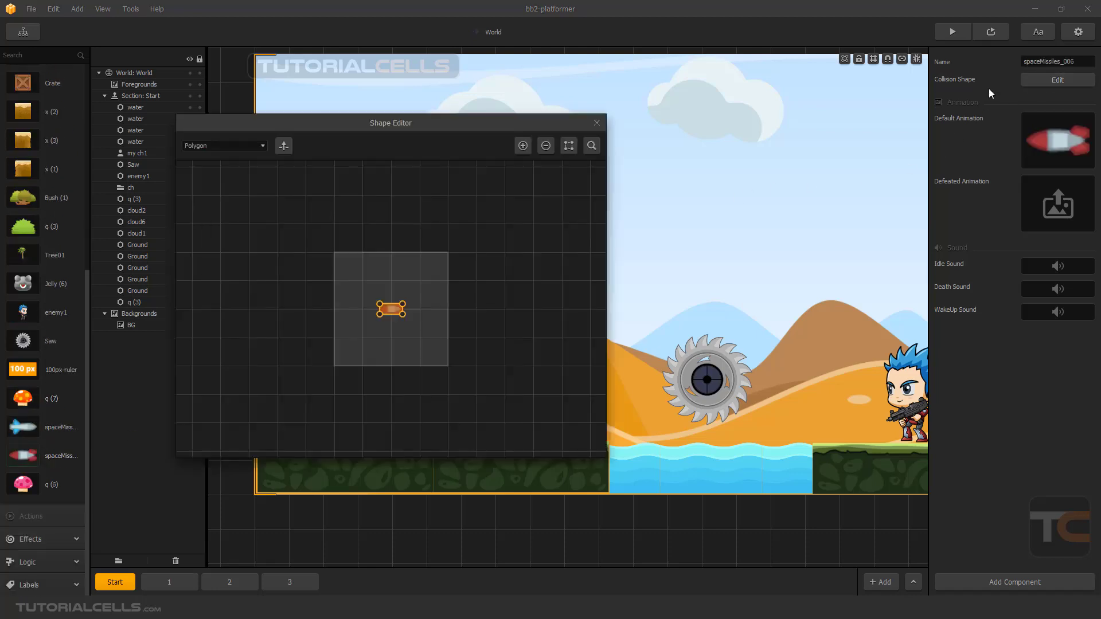
pyautogui.scroll(5, 383, 302)
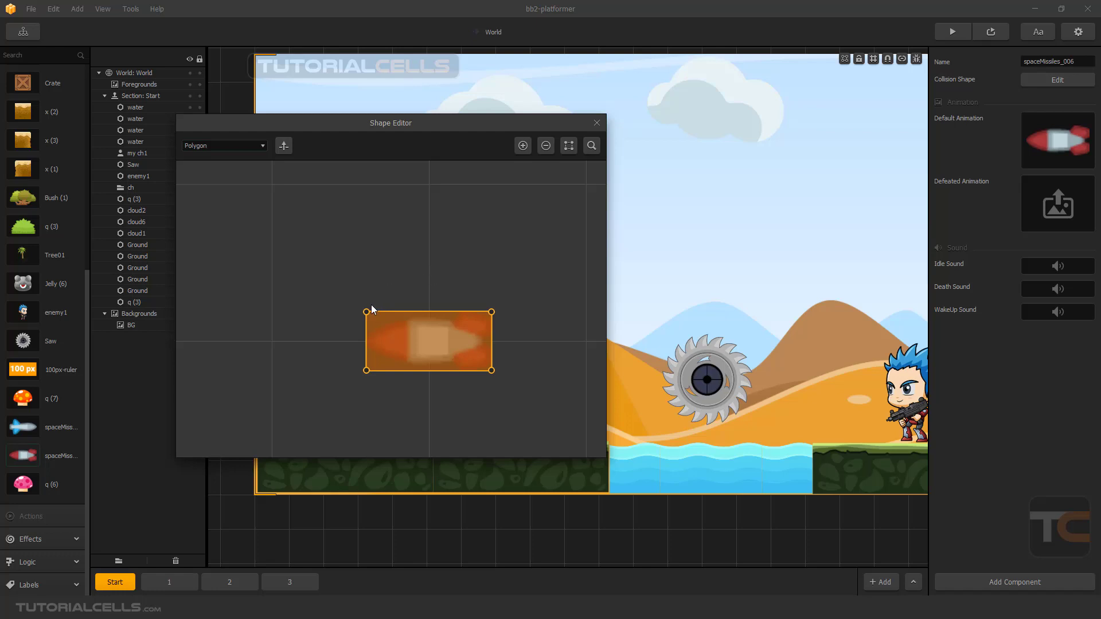
pyautogui.click(256, 147)
pyautogui.click(416, 318)
pyautogui.moveTo(485, 316); pyautogui.dragTo(476, 362)
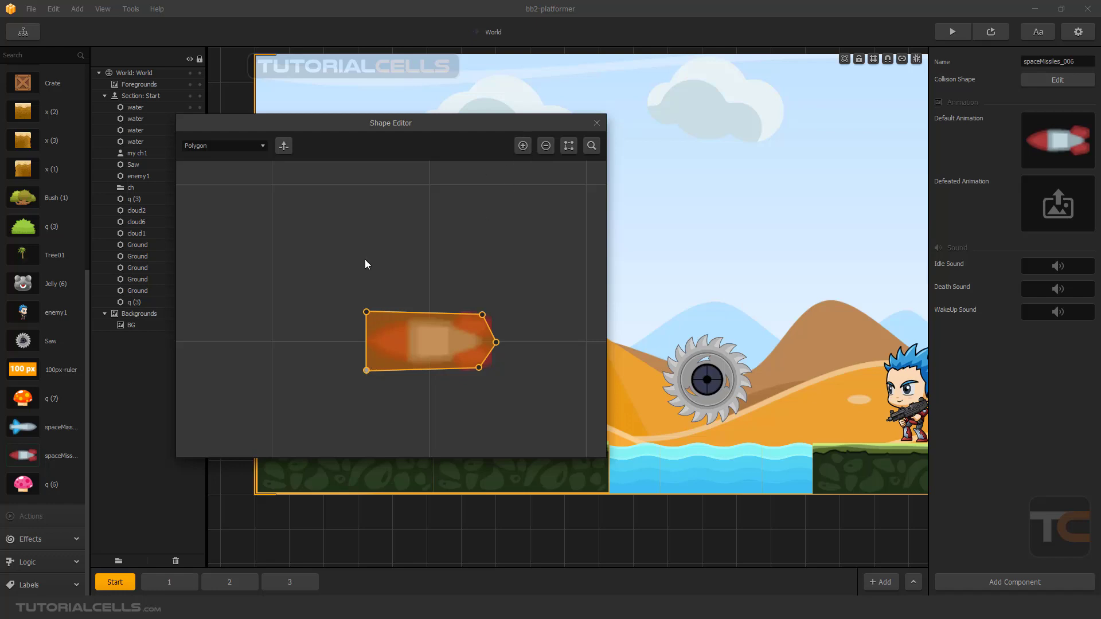
# Add a point at the missile's nose, remove the surplus one, taper the nose corners inward, and close the Shape Editor.
pyautogui.doubleClick(526, 143)
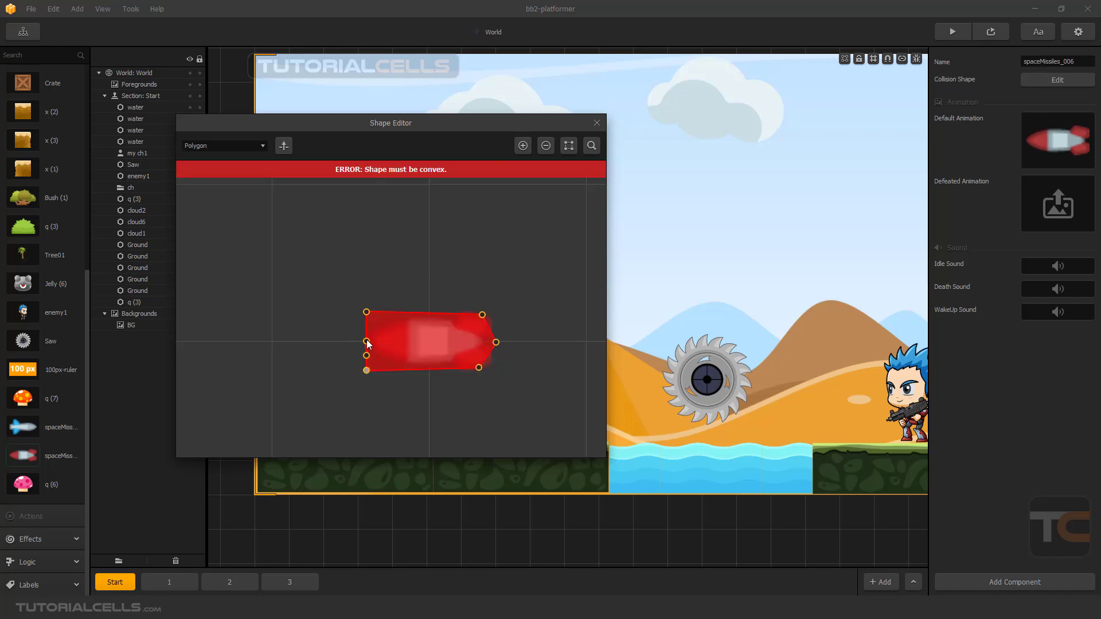
pyautogui.moveTo(367, 341); pyautogui.dragTo(386, 371)
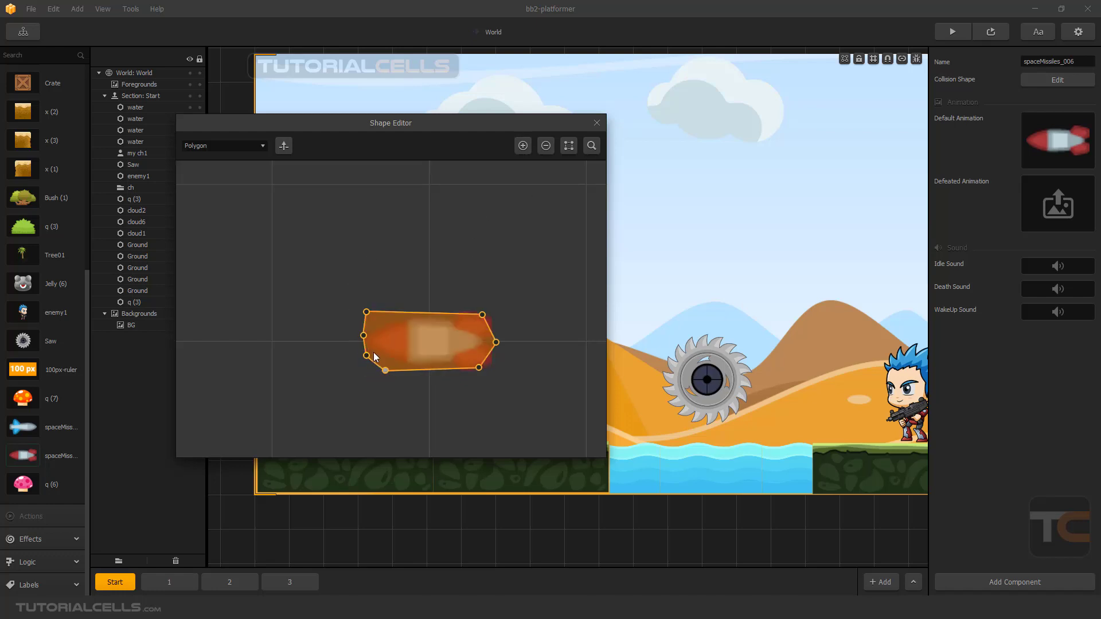
pyautogui.click(545, 145)
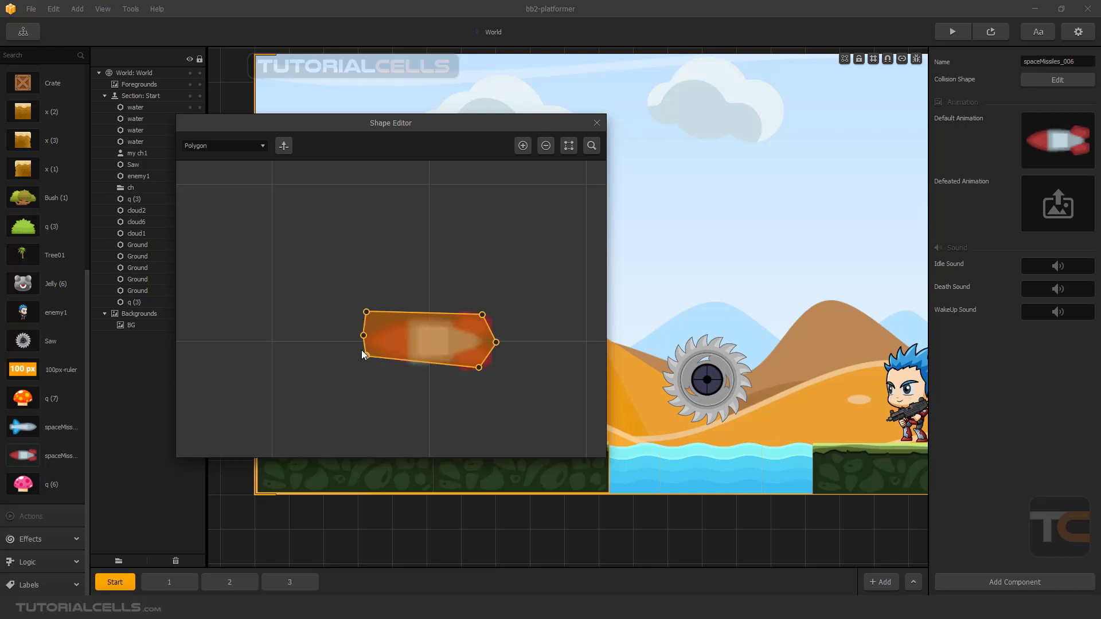
pyautogui.moveTo(366, 356); pyautogui.dragTo(375, 366)
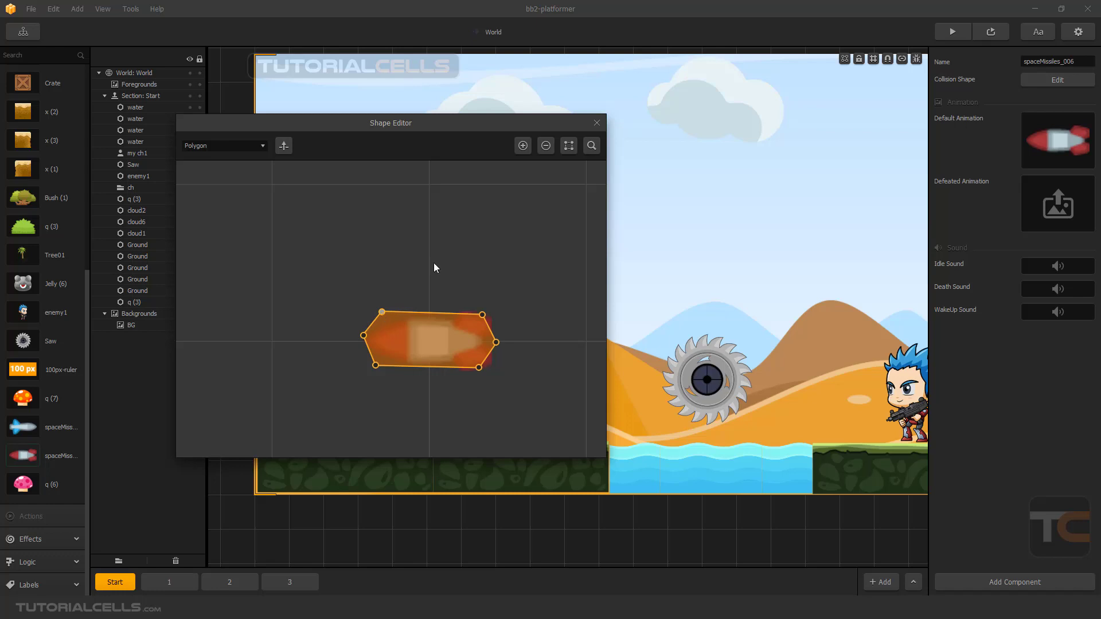
pyautogui.click(597, 124)
# Preview the missiles falling with the edited collision shape, close the preview, and select the cloud in the scene.
pyautogui.click(989, 31)
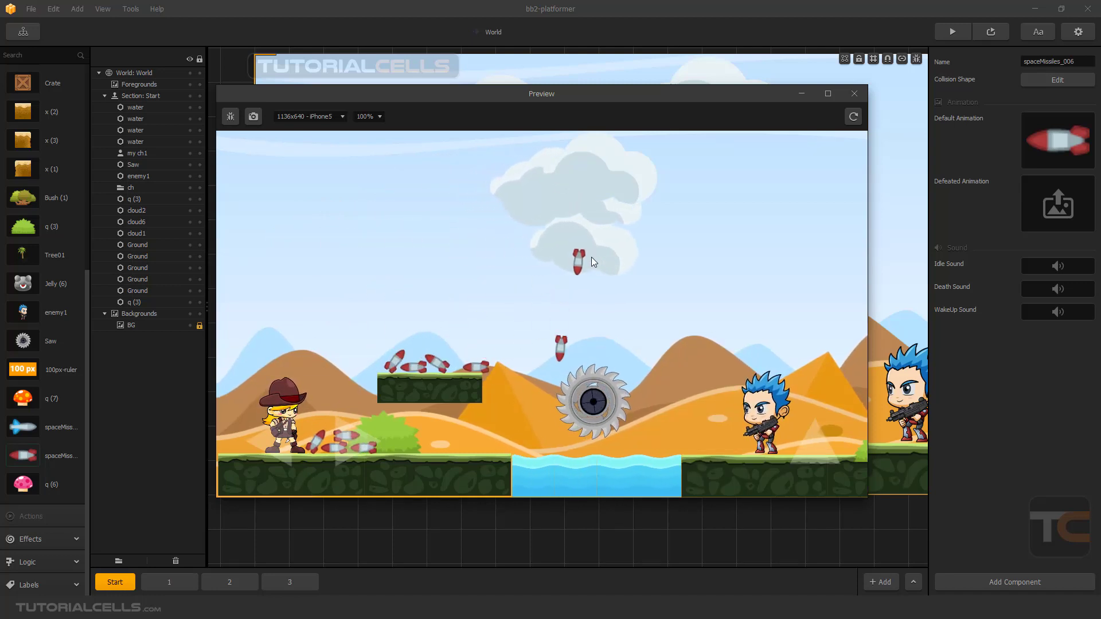
pyautogui.click(856, 92)
pyautogui.click(369, 218)
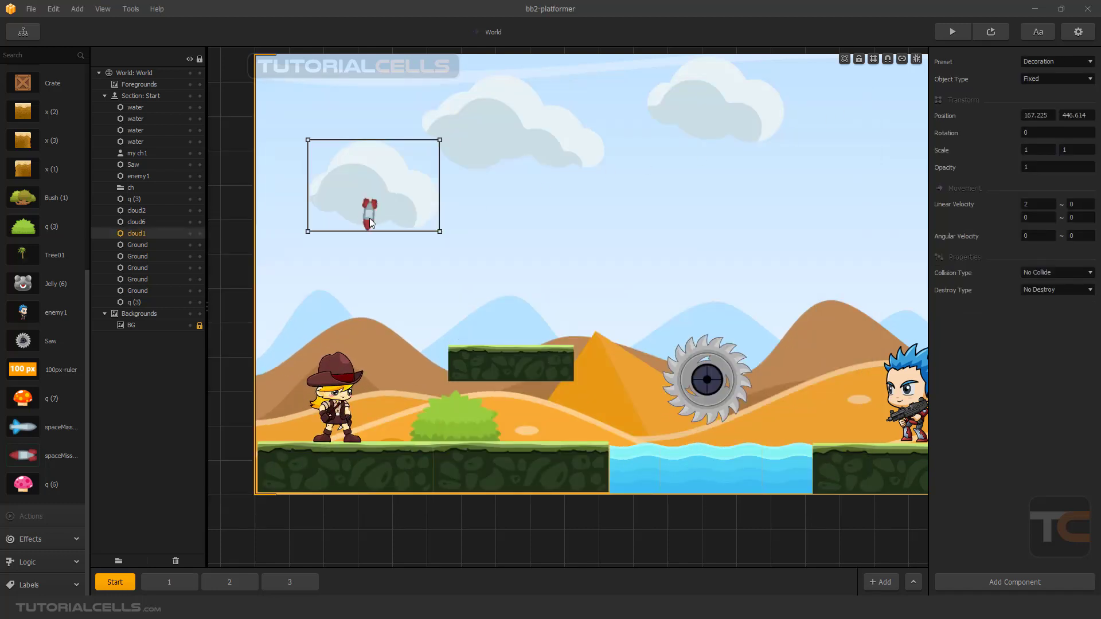
pyautogui.scroll(3, 370, 218)
pyautogui.scroll(-2, 370, 218)
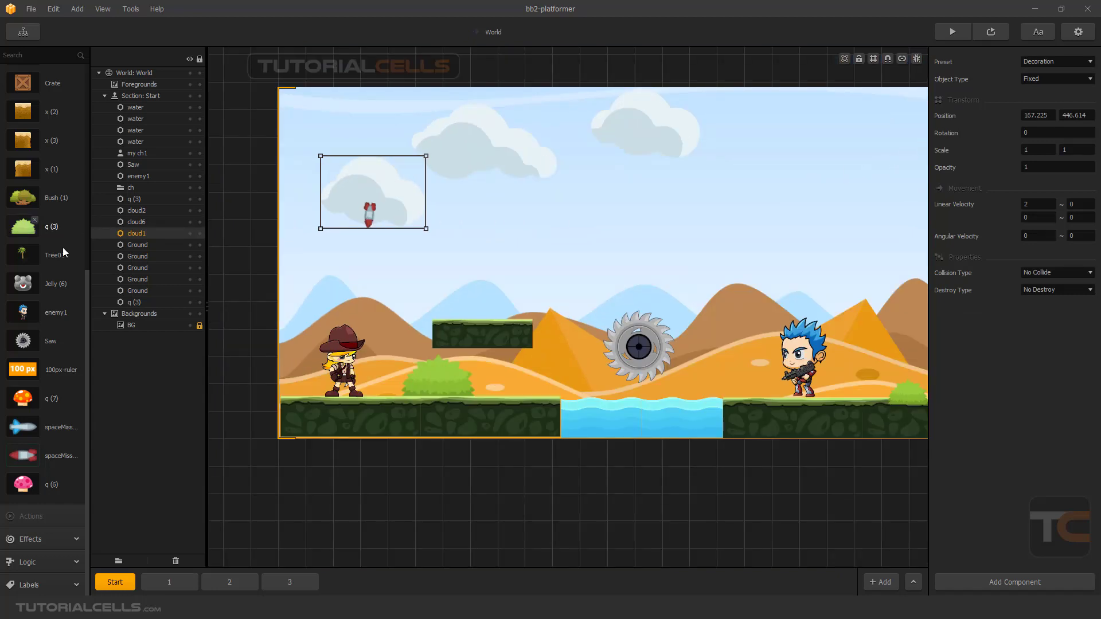
# Reopen cloud1's default animation, move the missile down to about -3, -45.5, and select the cloud1 image layer.
pyautogui.scroll(5, 48, 249)
pyautogui.click(59, 330)
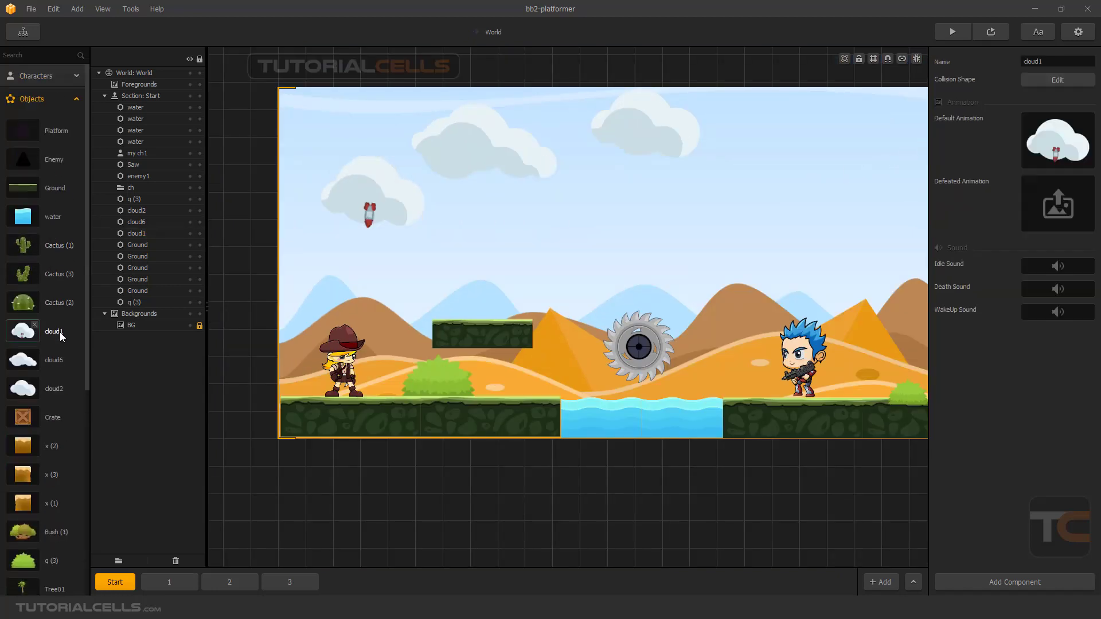
pyautogui.click(1071, 121)
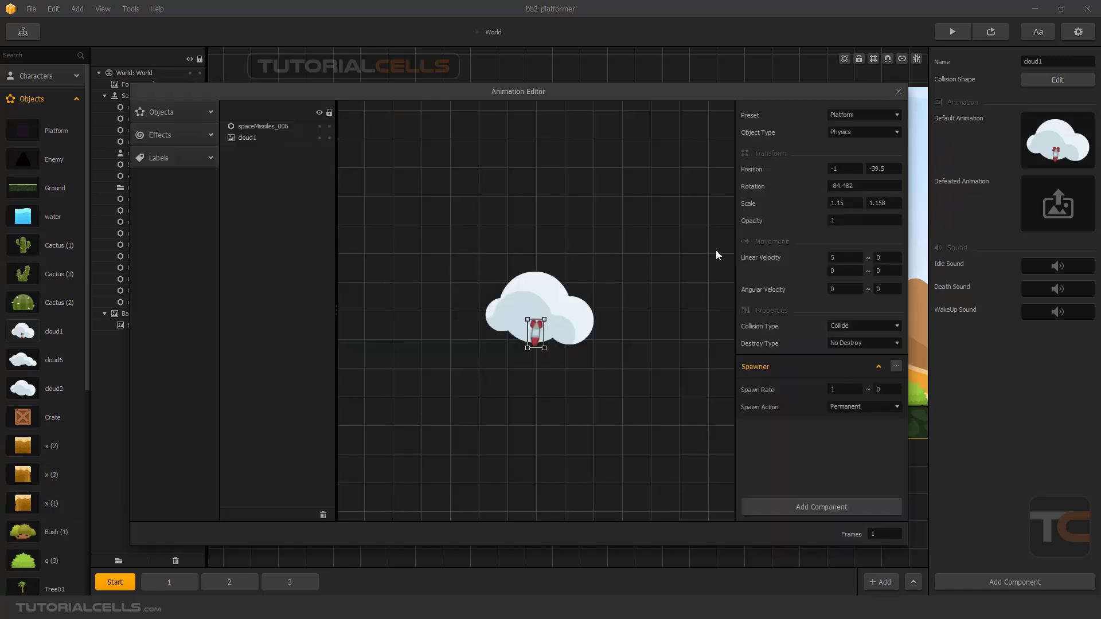
pyautogui.click(537, 345)
pyautogui.moveTo(537, 346); pyautogui.dragTo(536, 346)
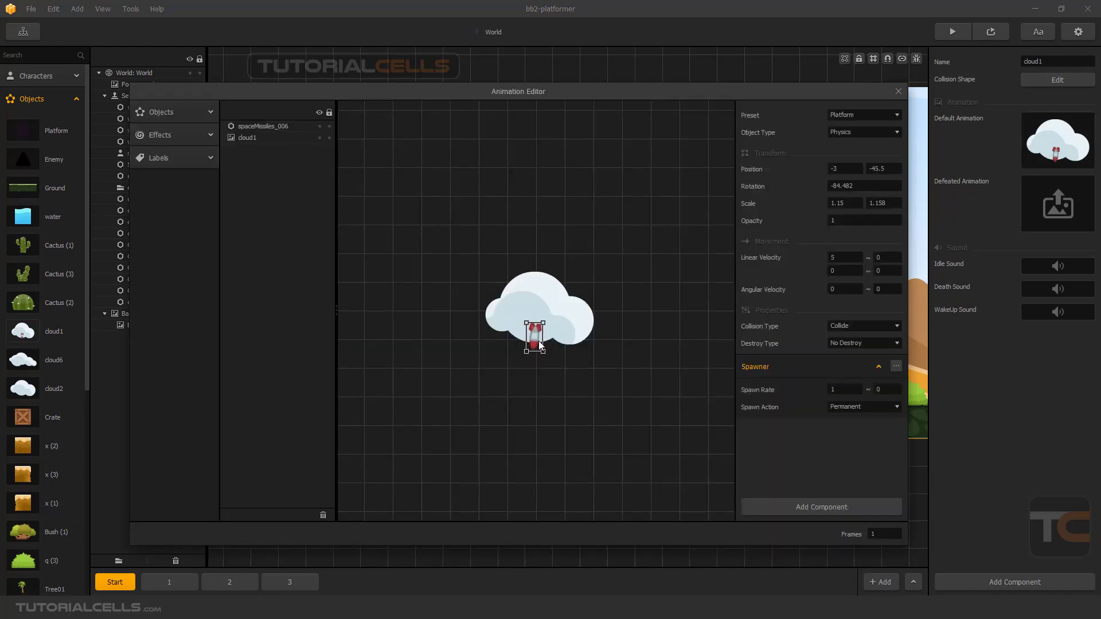
pyautogui.click(257, 137)
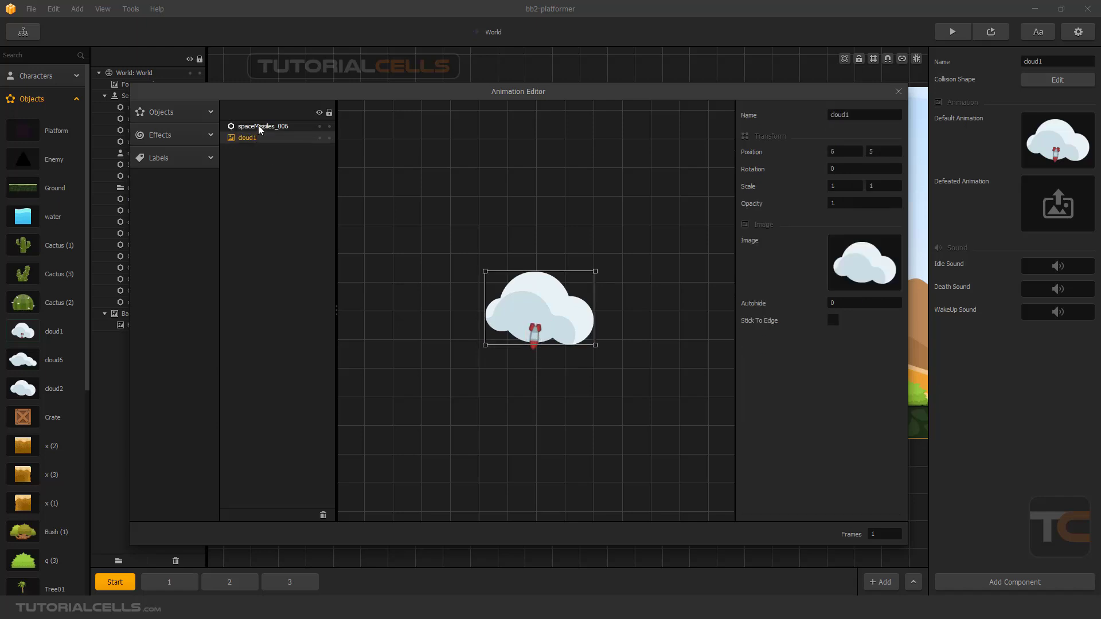
# Delete the spaceMissiles_006 layer from cloud1's default animation and close the Animation Editor.
pyautogui.click(263, 126)
pyautogui.press('Delete')
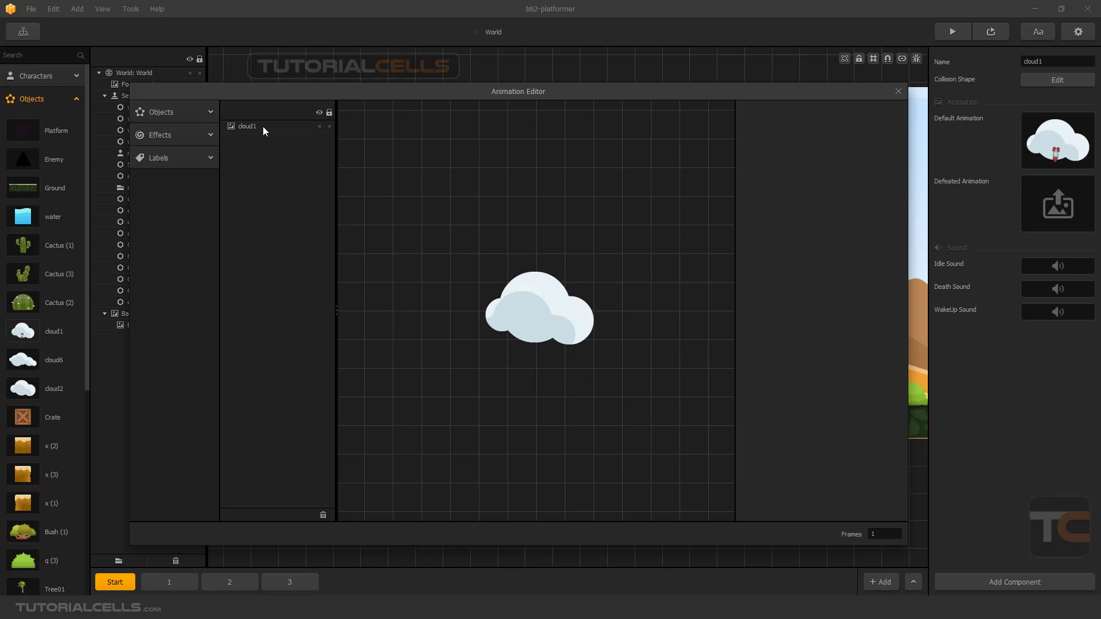
pyautogui.click(899, 92)
# Lower the saw into the water at about 661, 2, bring it to the front, and nudge the enemy to about X 963.
pyautogui.click(800, 366)
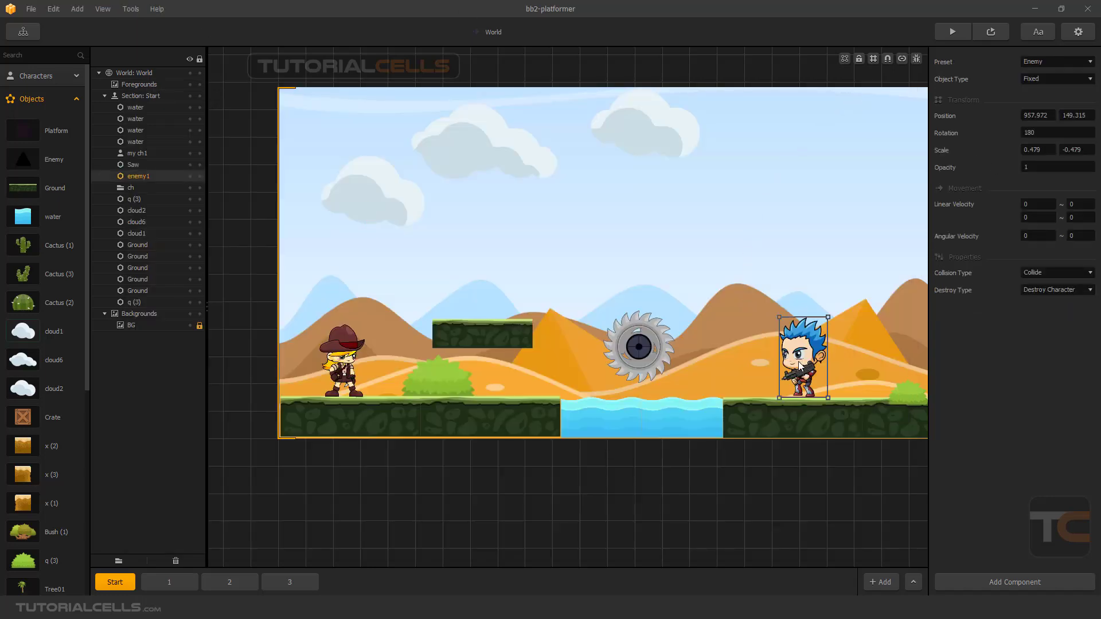
pyautogui.moveTo(635, 333); pyautogui.dragTo(643, 427)
pyautogui.rightClick(642, 391)
pyautogui.click(651, 400)
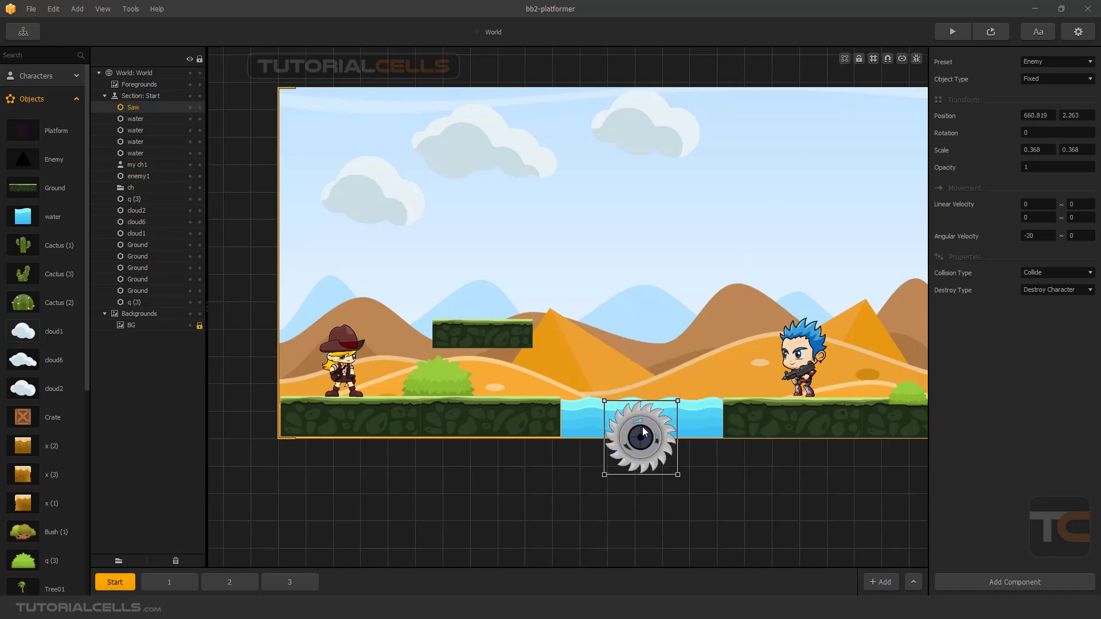
pyautogui.click(804, 370)
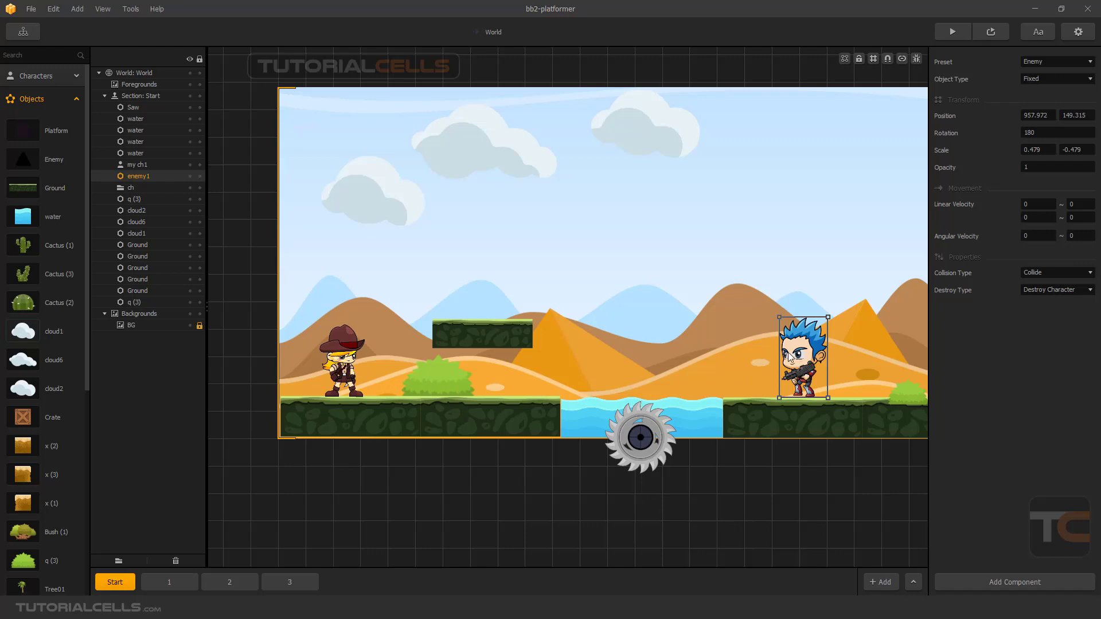
pyautogui.moveTo(802, 358); pyautogui.dragTo(805, 357)
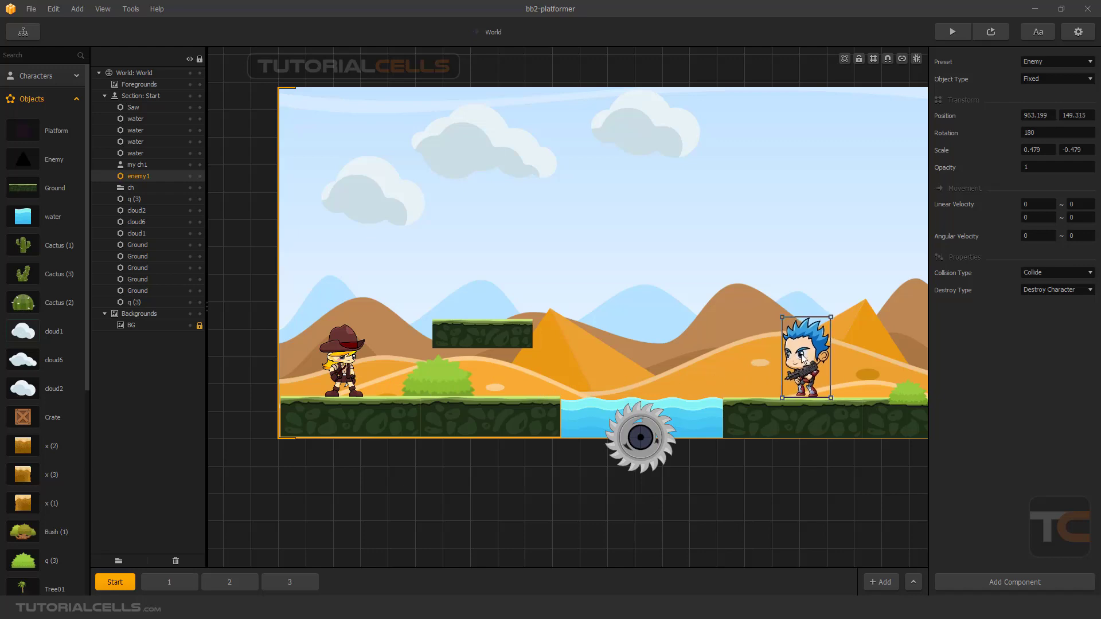
# Add the red spaceMissiles_006 to the scene at the enemy's gun, about 950, 115, undoing the accidental scaling.
pyautogui.scroll(-6, 41, 449)
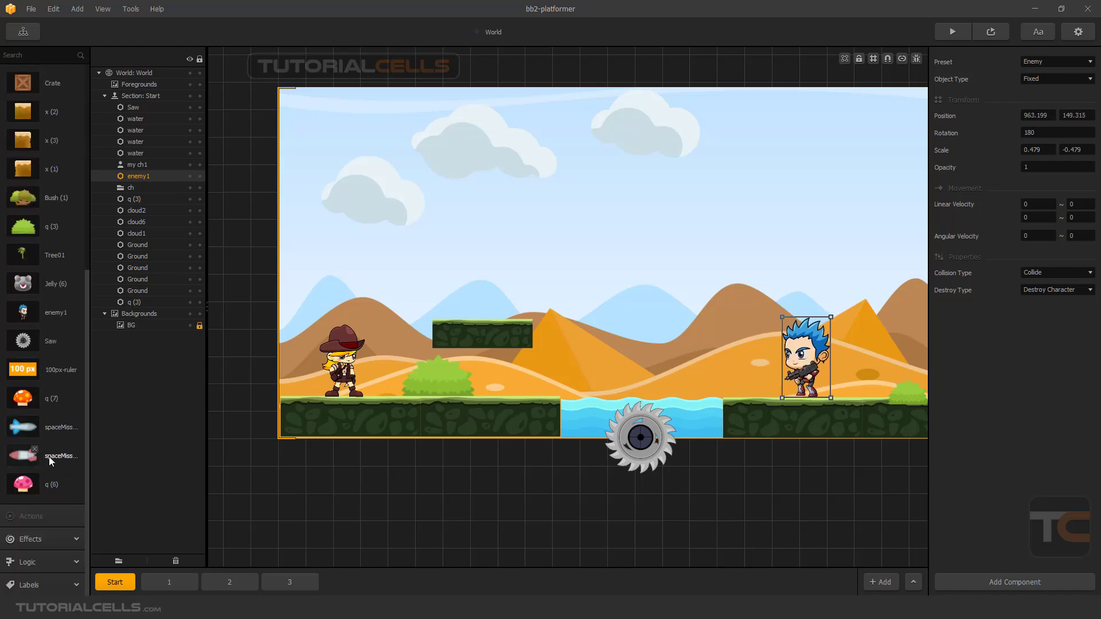
pyautogui.moveTo(51, 456); pyautogui.dragTo(459, 390)
pyautogui.moveTo(772, 372); pyautogui.dragTo(784, 372)
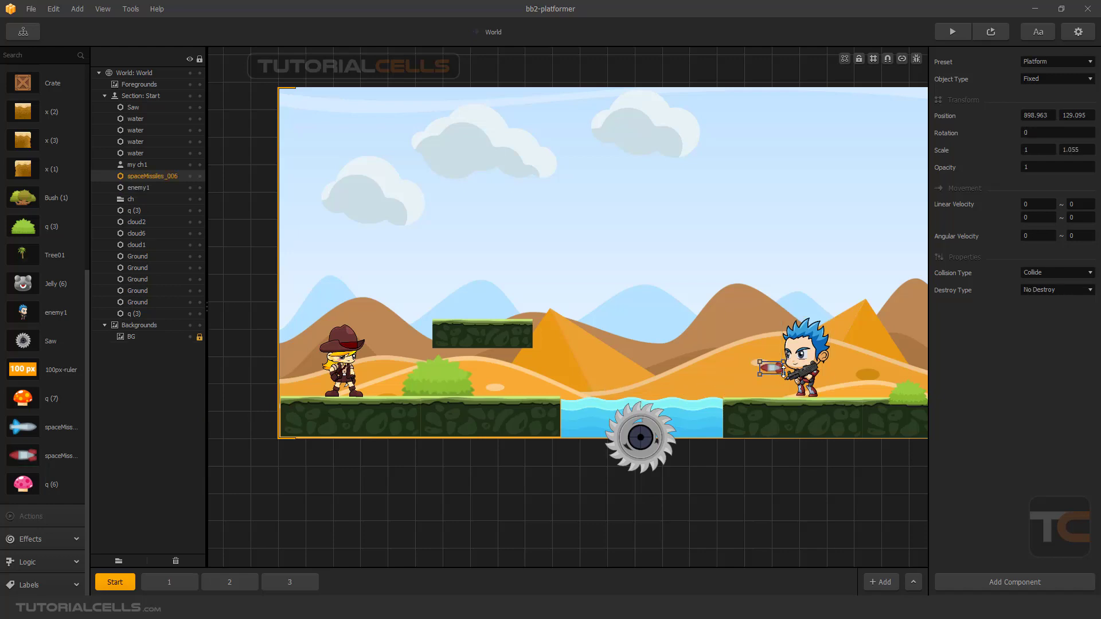
pyautogui.hotkey('ctrl', 'z')
pyautogui.scroll(2, 780, 372)
pyautogui.moveTo(743, 364); pyautogui.dragTo(651, 365, button='middle')
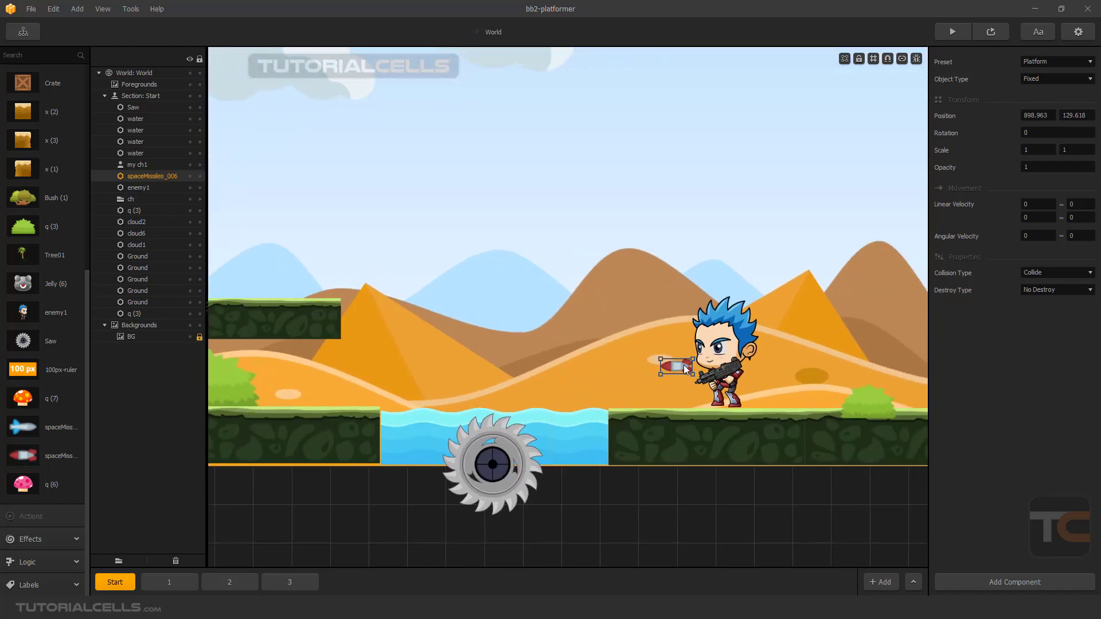
pyautogui.moveTo(686, 369); pyautogui.dragTo(724, 378)
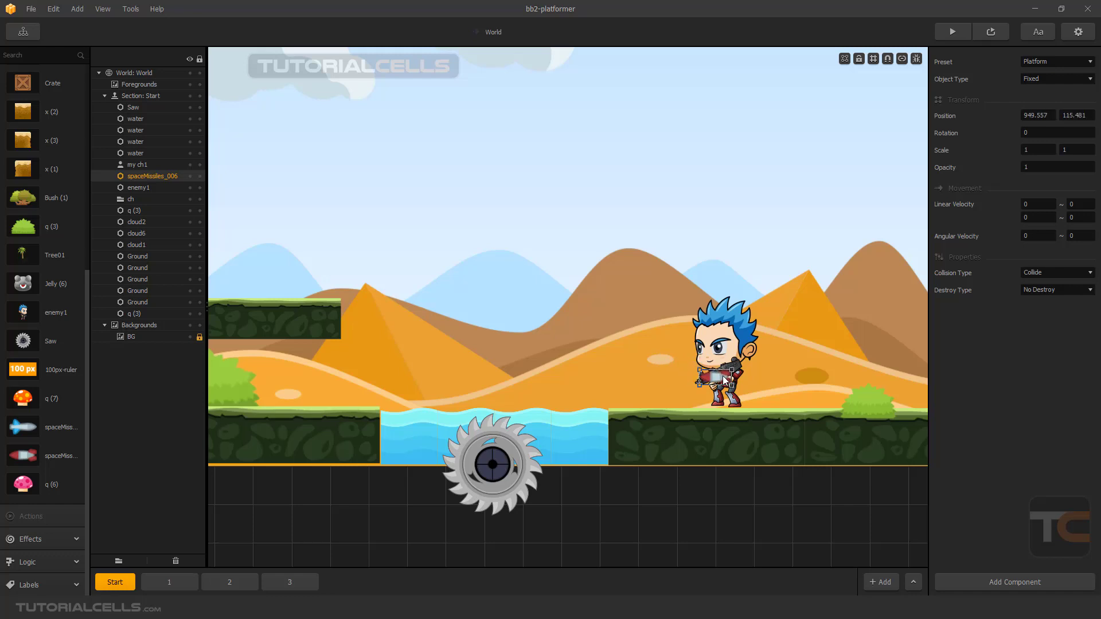
# Add a Spawner component to the missile, set its horizontal linear velocity to -5, and choose Destroy Character as the destroy type.
pyautogui.click(951, 590)
pyautogui.click(969, 580)
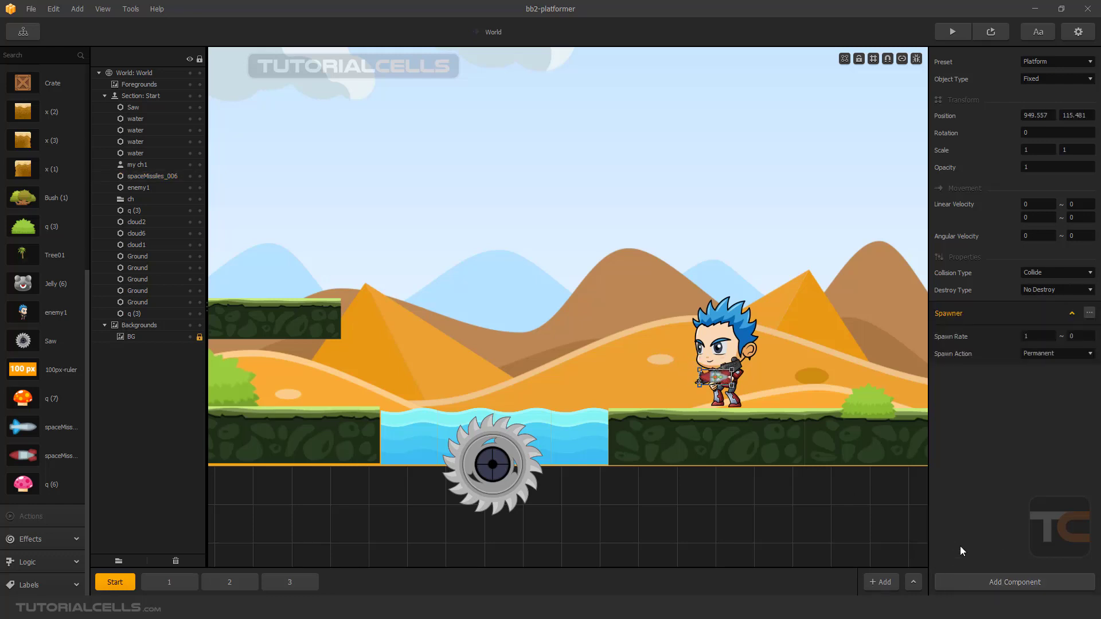
pyautogui.click(1033, 205)
pyautogui.write('-5')
pyautogui.click(1081, 390)
pyautogui.click(1043, 290)
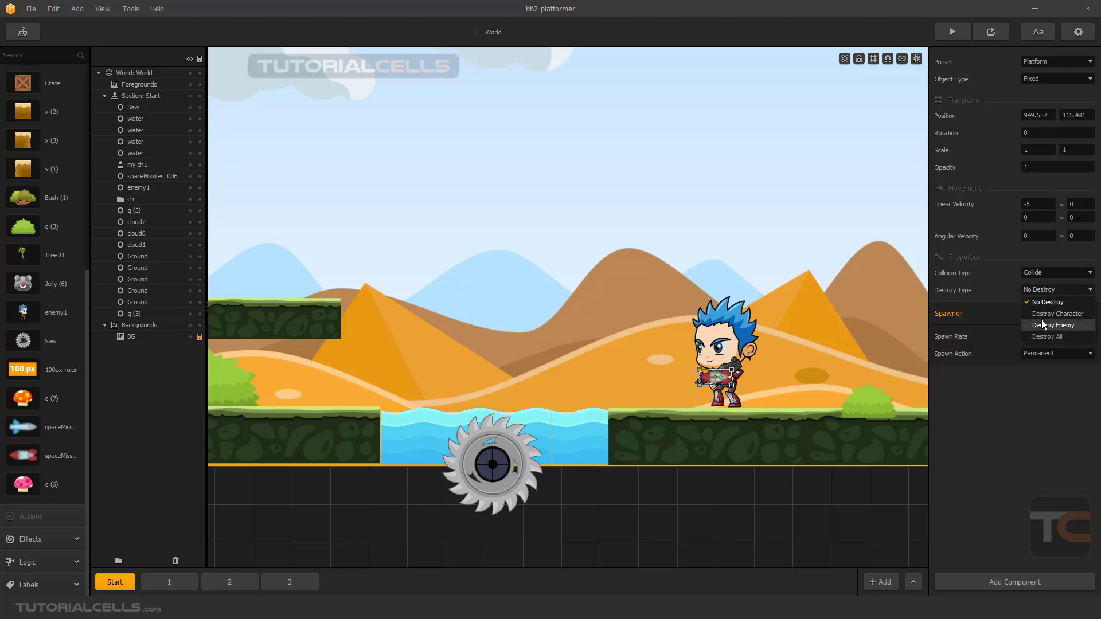
pyautogui.click(1042, 314)
# Preview the level to watch the enemy's missile spawner, and close the preview.
pyautogui.scroll(-2, 595, 370)
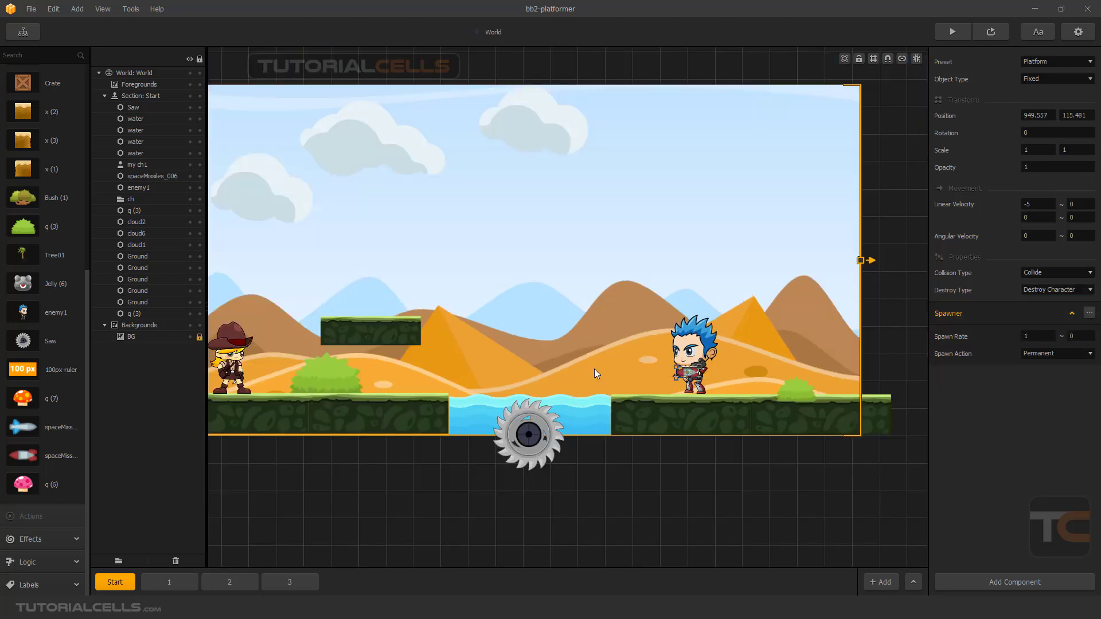
pyautogui.scroll(3, 578, 363)
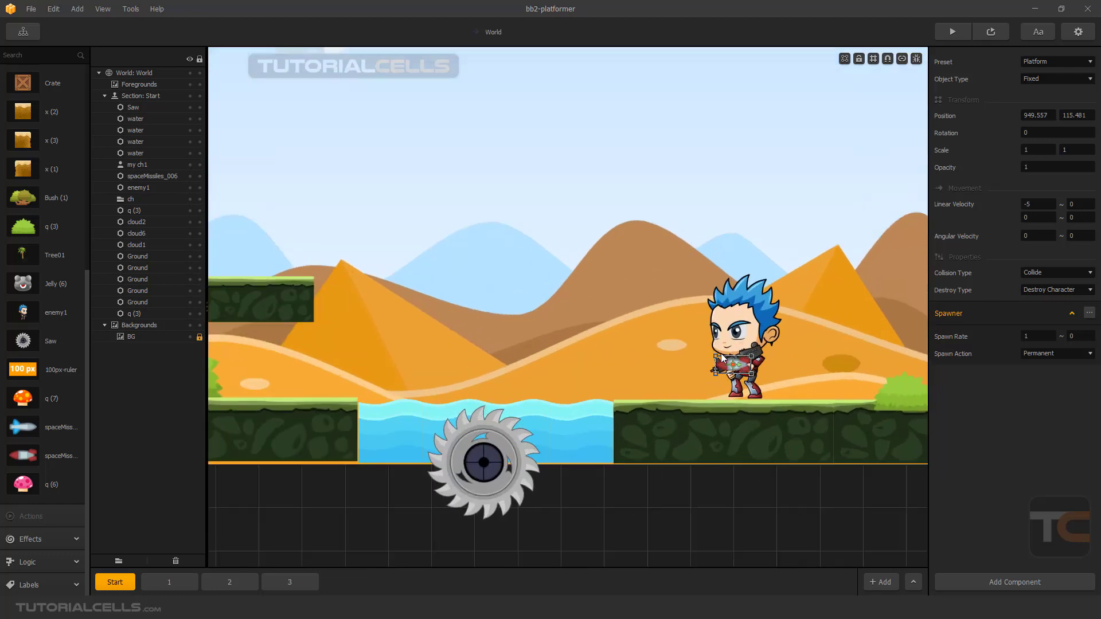
pyautogui.scroll(-4, 620, 340)
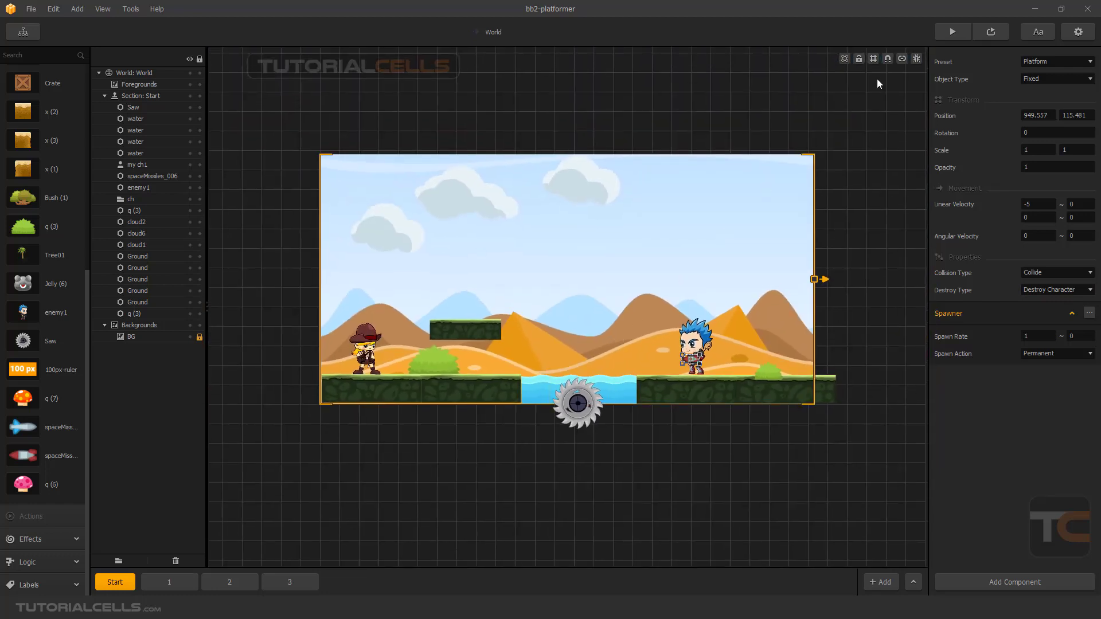
pyautogui.click(989, 32)
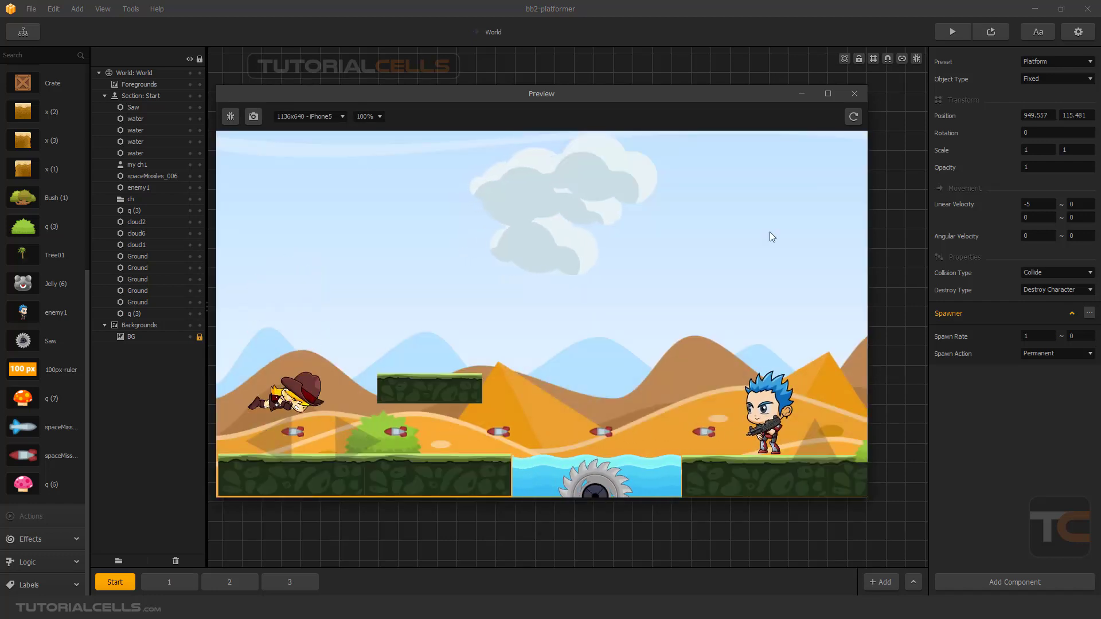
pyautogui.click(855, 94)
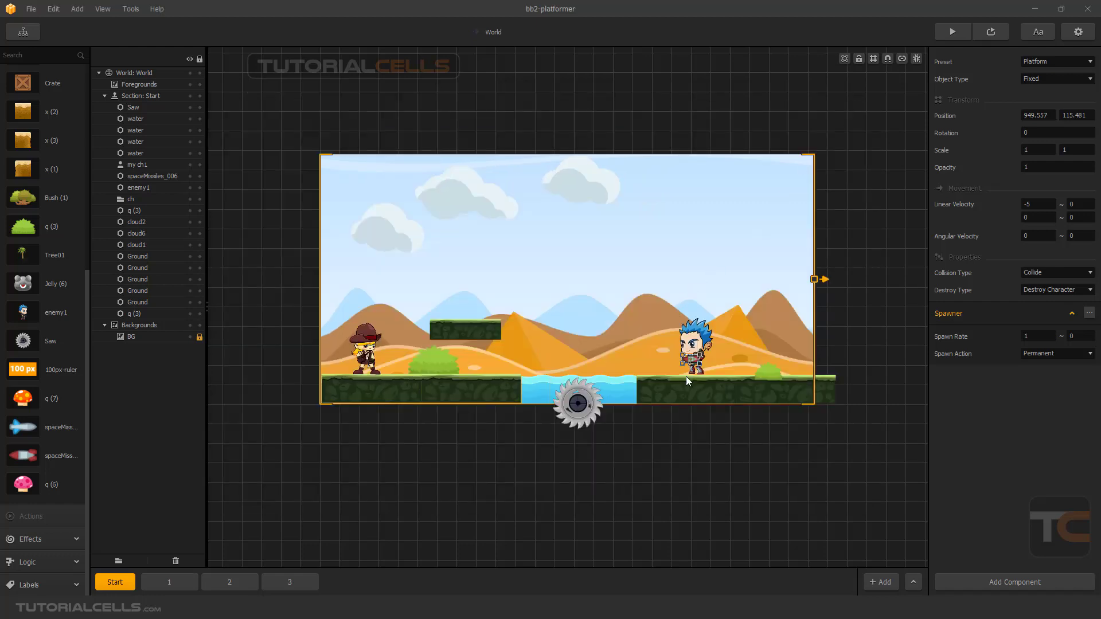
# Change the missile's preset from Platform to Enemy Bullet.
pyautogui.scroll(2, 688, 367)
pyautogui.scroll(2, 687, 364)
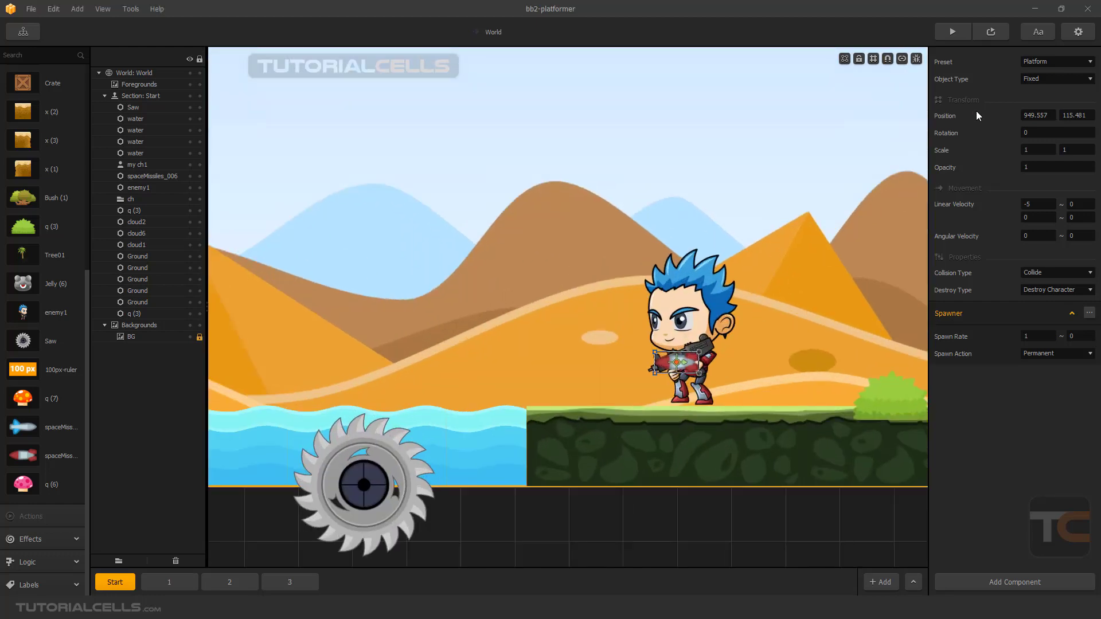
pyautogui.click(1038, 59)
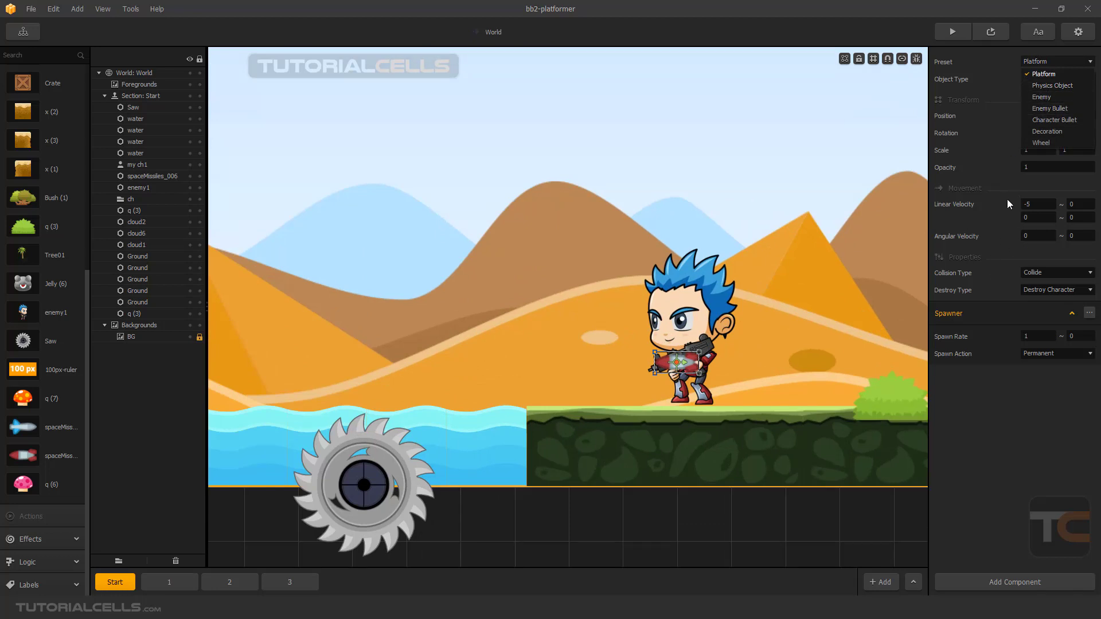
pyautogui.click(1039, 110)
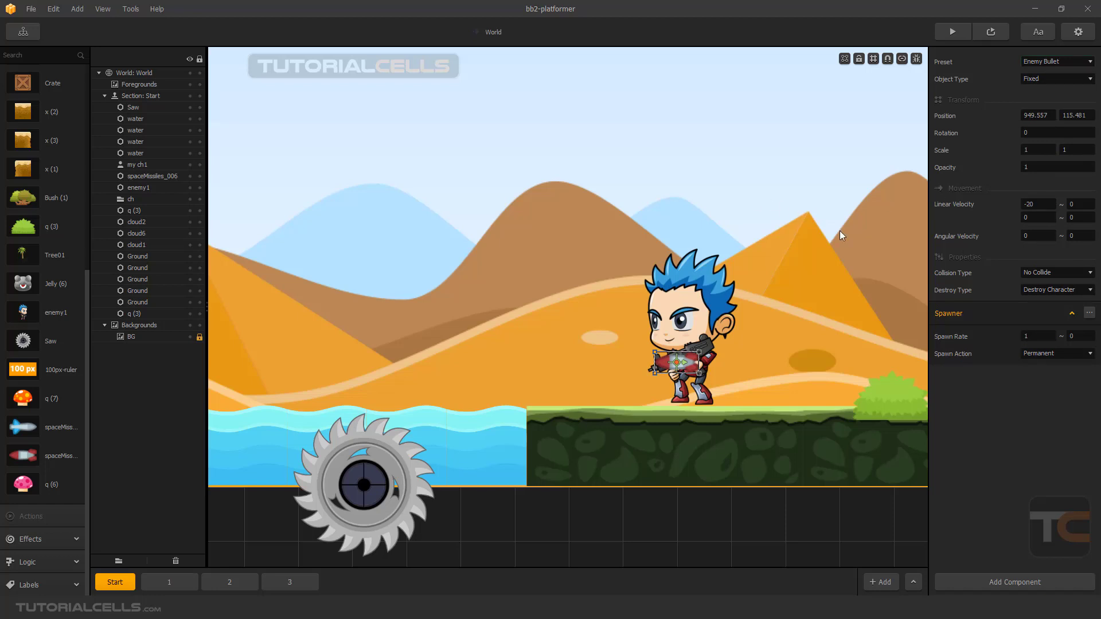
# Move the missile in front of the gun to about 921, 112, activate connection mode, and connect the enemy to the missile.
pyautogui.moveTo(668, 364); pyautogui.dragTo(635, 365)
pyautogui.click(901, 59)
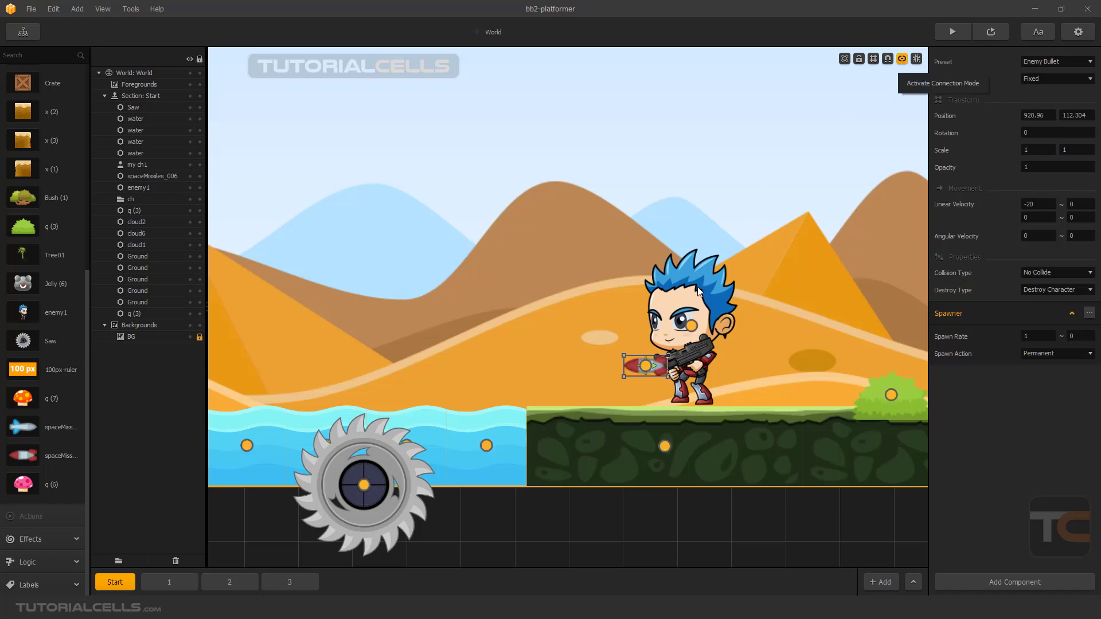
pyautogui.moveTo(691, 325); pyautogui.dragTo(646, 365)
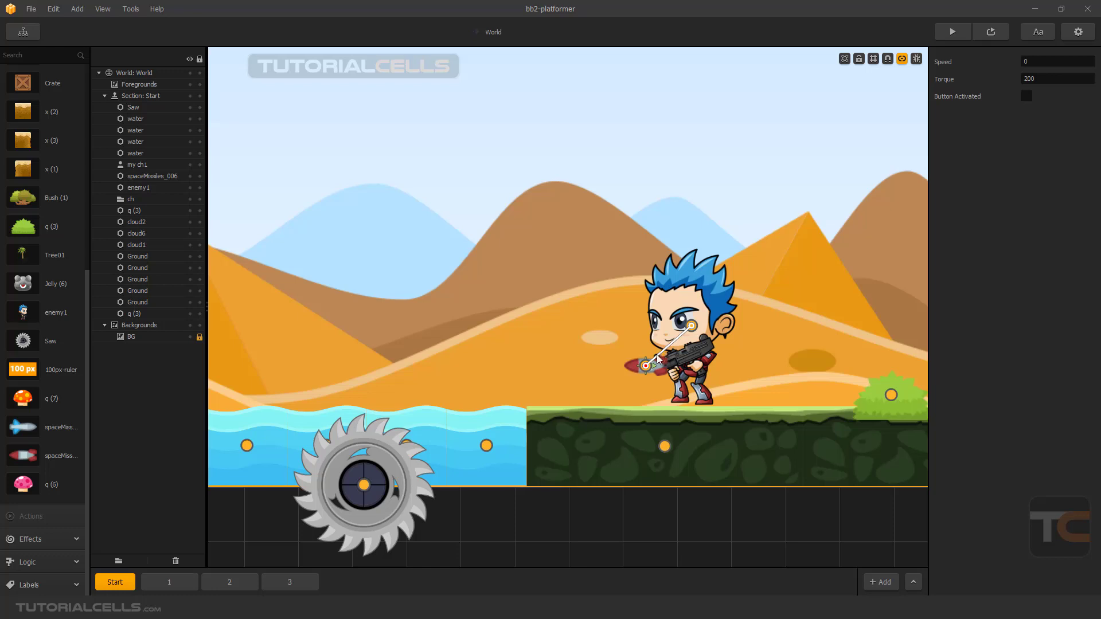
# Delete the missile at the enemy's gun and turn off connection mode.
pyautogui.click(632, 367)
pyautogui.press('Delete')
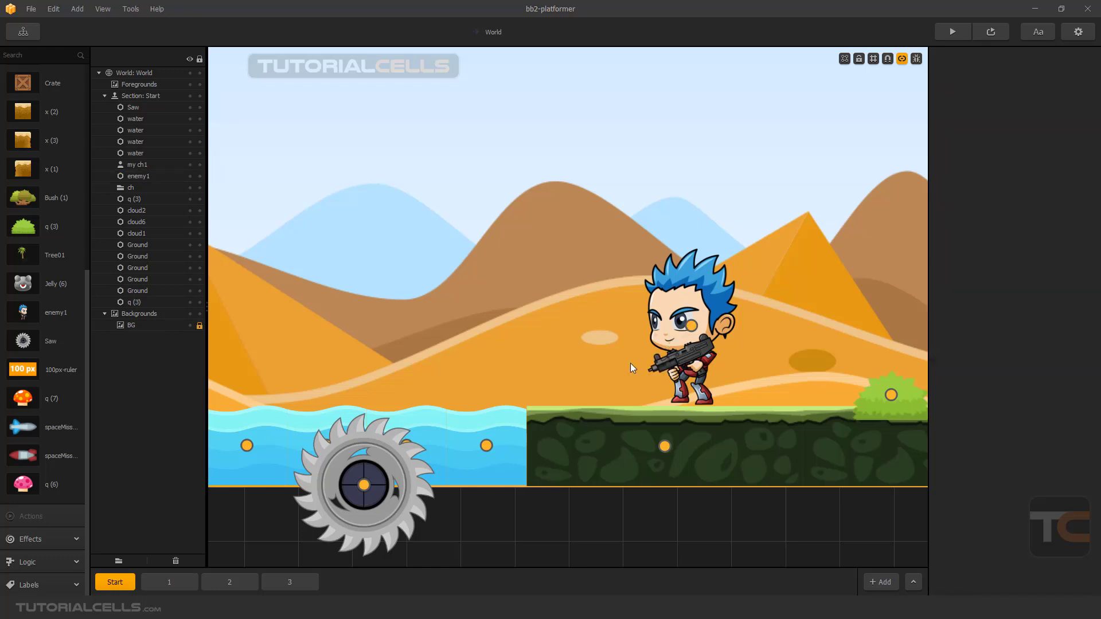
pyautogui.scroll(-3, 642, 353)
pyautogui.scroll(2, 671, 306)
pyautogui.scroll(-3, 672, 310)
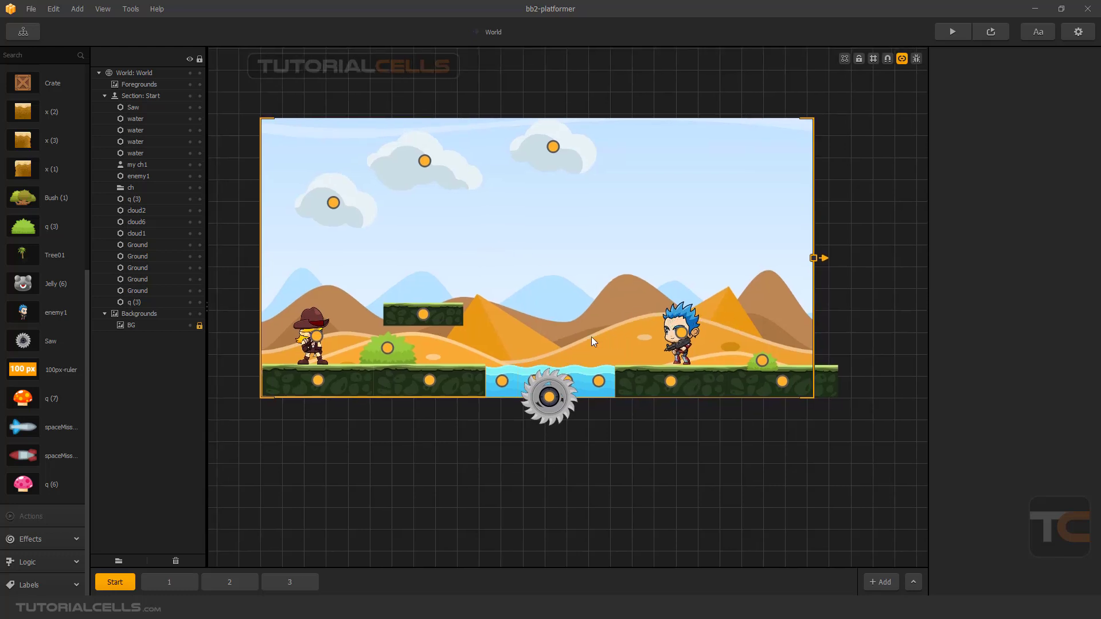
pyautogui.scroll(1, 580, 353)
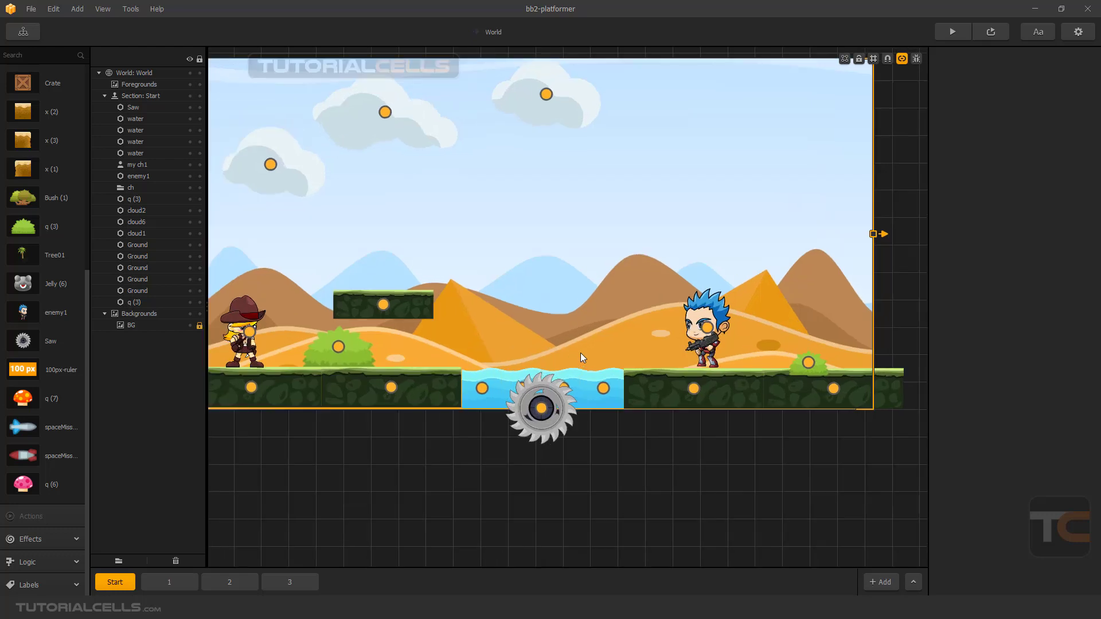
pyautogui.scroll(-1, 619, 273)
pyautogui.click(901, 59)
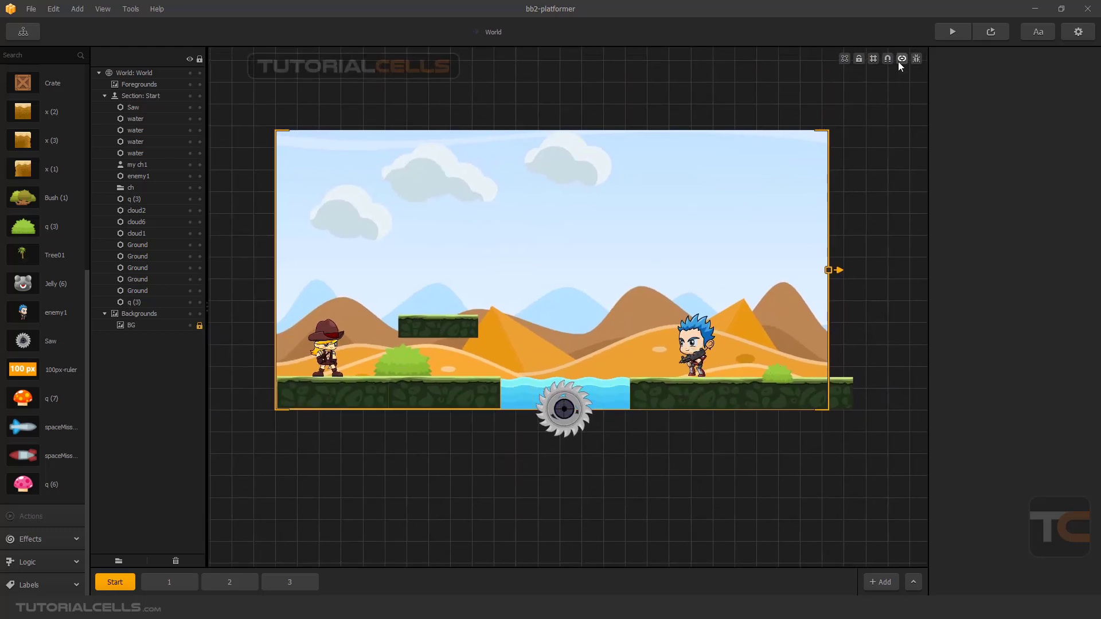
# Open section 1 of the level and delete its floating ground platform.
pyautogui.scroll(-1, 577, 280)
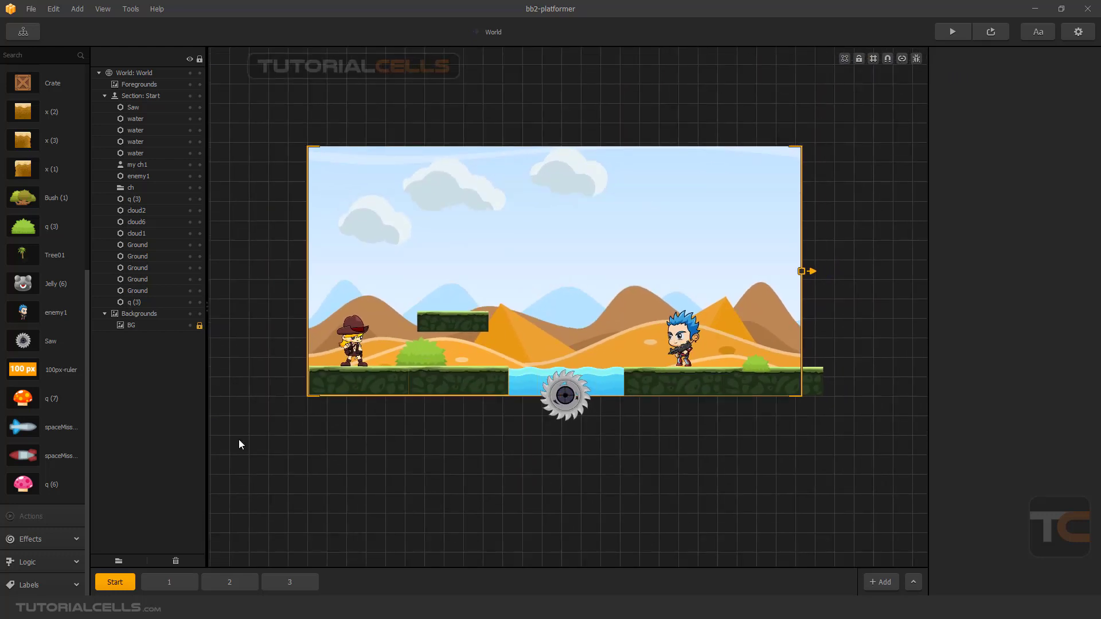
pyautogui.click(177, 582)
pyautogui.click(479, 334)
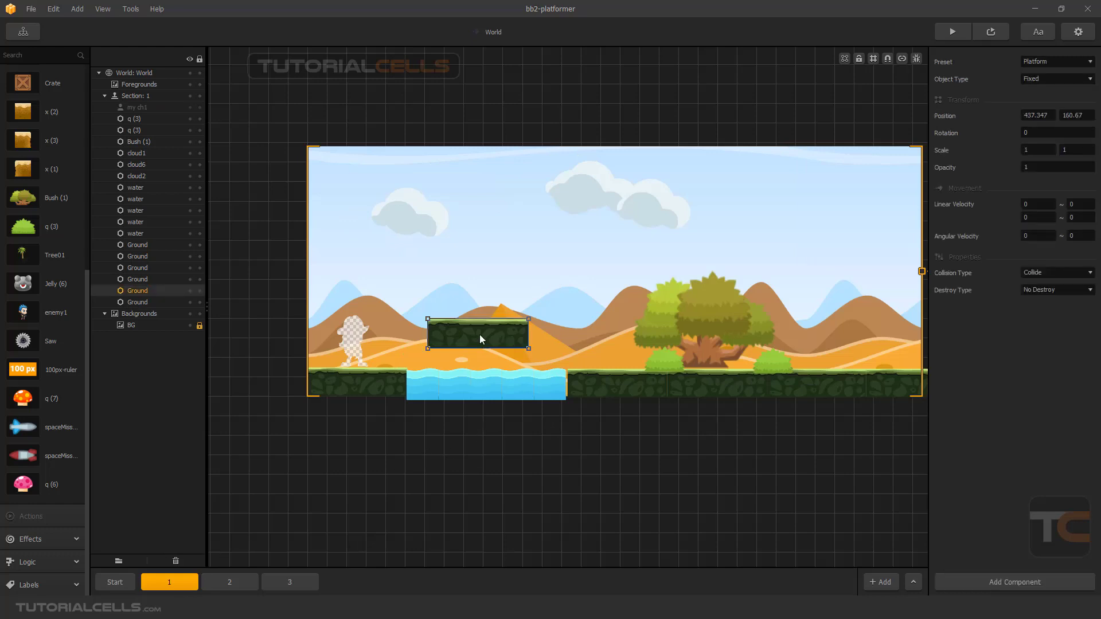
pyautogui.press('Delete')
# Delete four water tiles from the gap in section 1 and nudge the remaining tile to about 629, 28.
pyautogui.click(443, 389)
pyautogui.press('Delete')
pyautogui.click(423, 389)
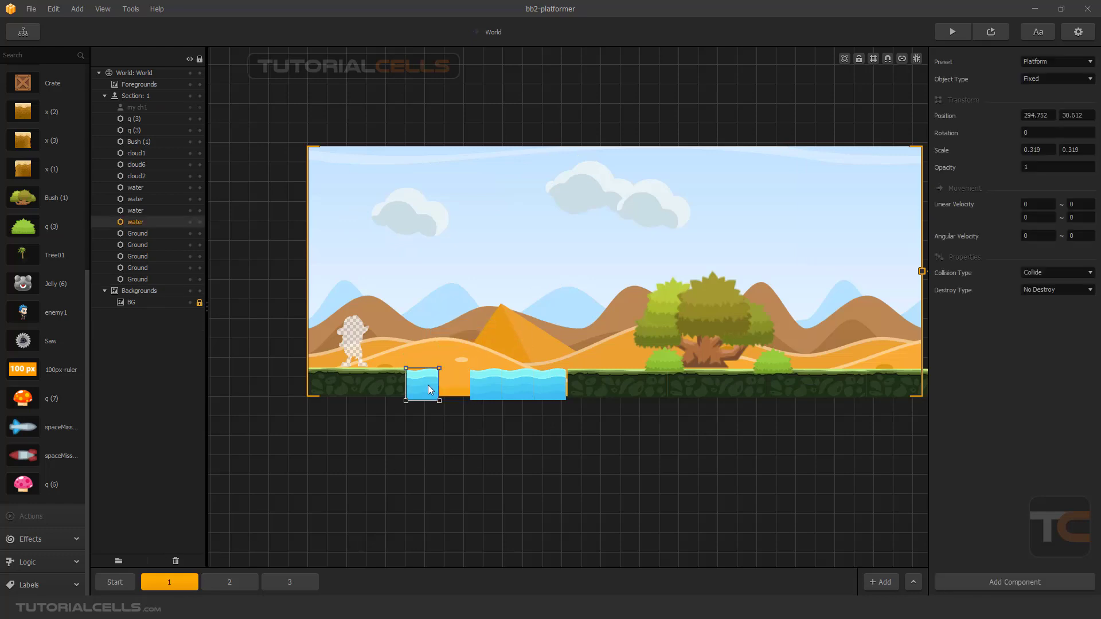
pyautogui.press('Delete')
pyautogui.click(494, 387)
pyautogui.press('Delete')
pyautogui.click(519, 387)
pyautogui.press('Delete')
pyautogui.click(541, 386)
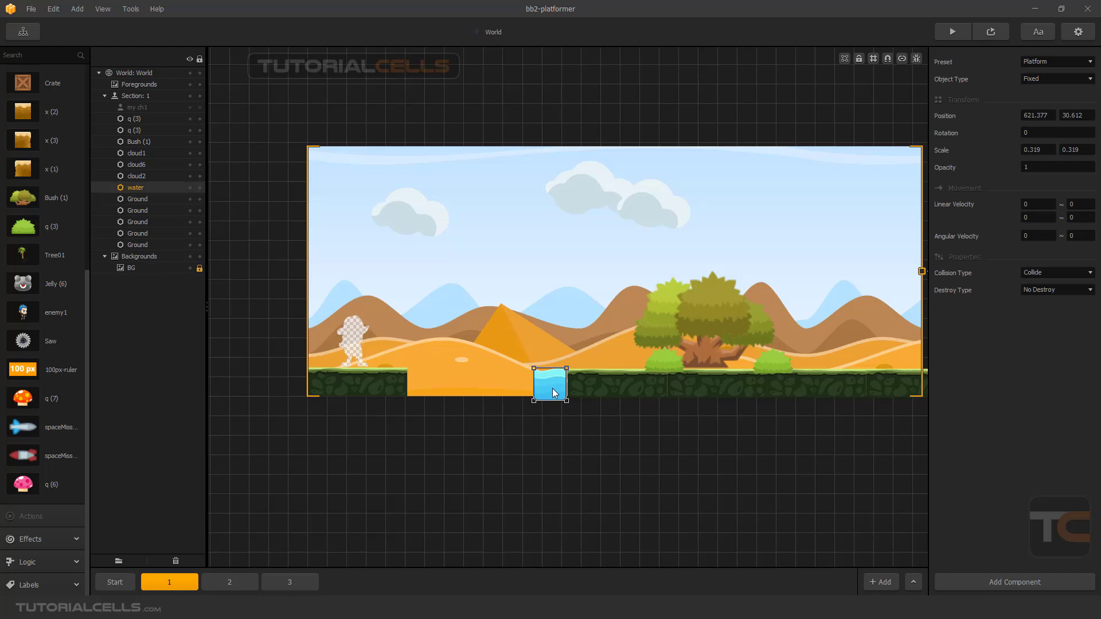
pyautogui.moveTo(554, 390); pyautogui.dragTo(556, 388)
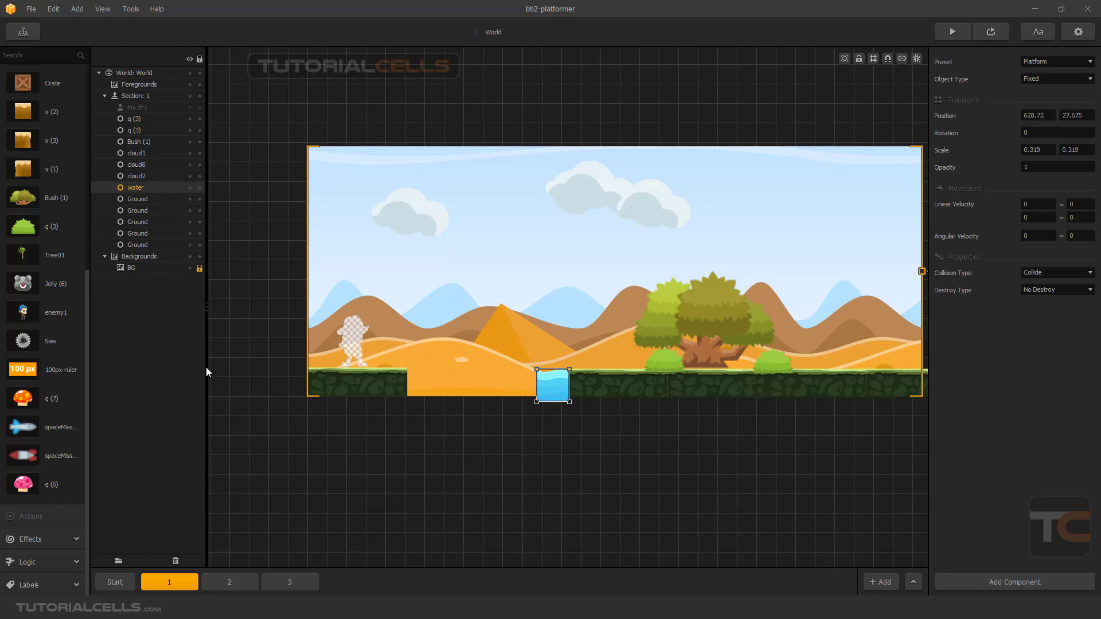
# Add a Saw to section 1, scale it down to about 0.174, and place it below the gap at about 424, -60.
pyautogui.moveTo(49, 341); pyautogui.dragTo(468, 407)
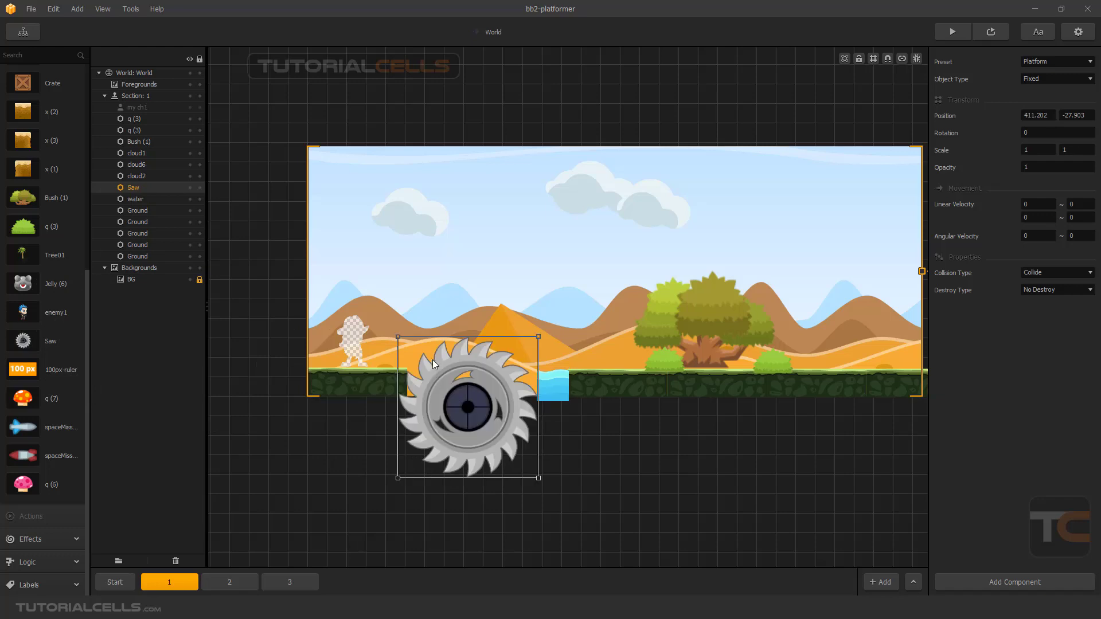
pyautogui.moveTo(390, 338); pyautogui.dragTo(471, 418)
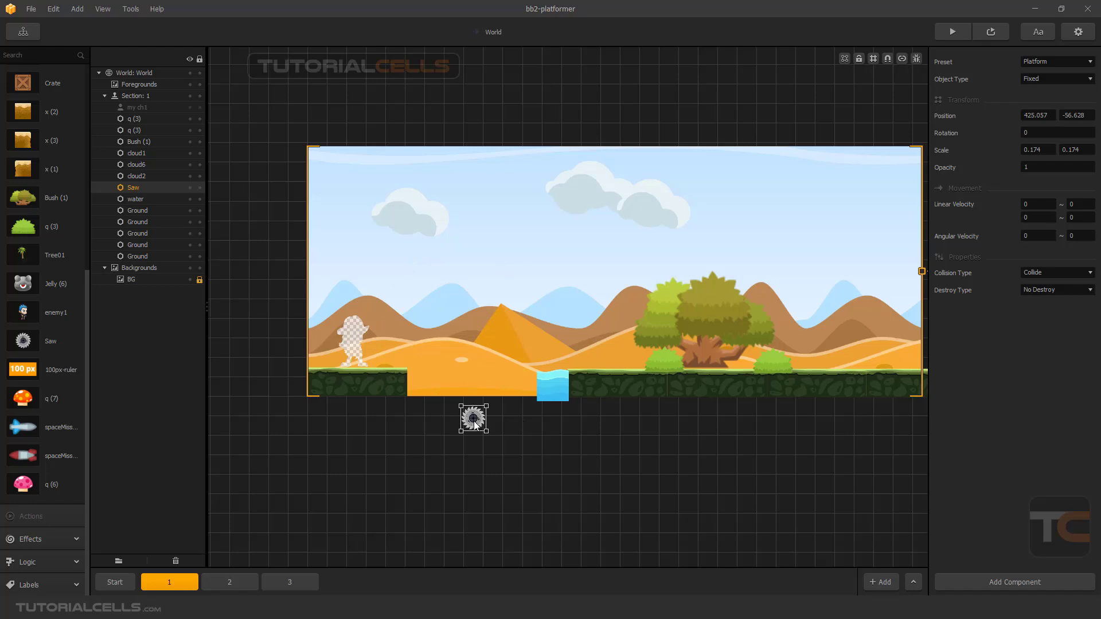
pyautogui.moveTo(475, 423); pyautogui.dragTo(475, 424)
pyautogui.moveTo(460, 404); pyautogui.dragTo(459, 404)
# Add a Spawner component to the small saw and open its vertical linear velocity and minimum spawn rate for editing.
pyautogui.click(976, 587)
pyautogui.click(985, 579)
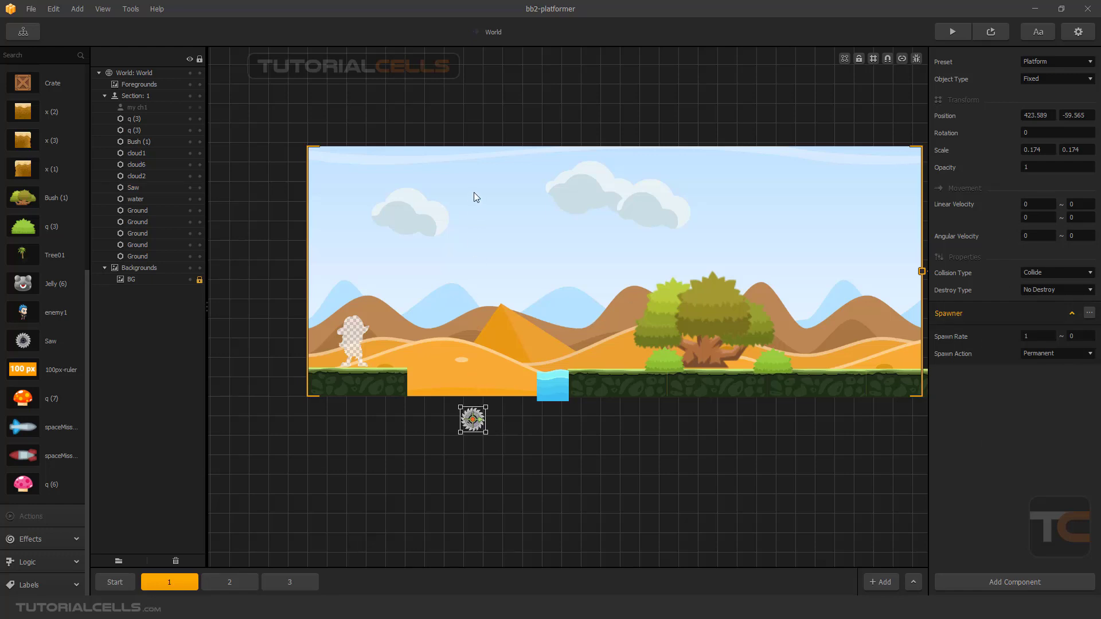
pyautogui.click(1028, 218)
pyautogui.click(1007, 421)
pyautogui.click(1024, 337)
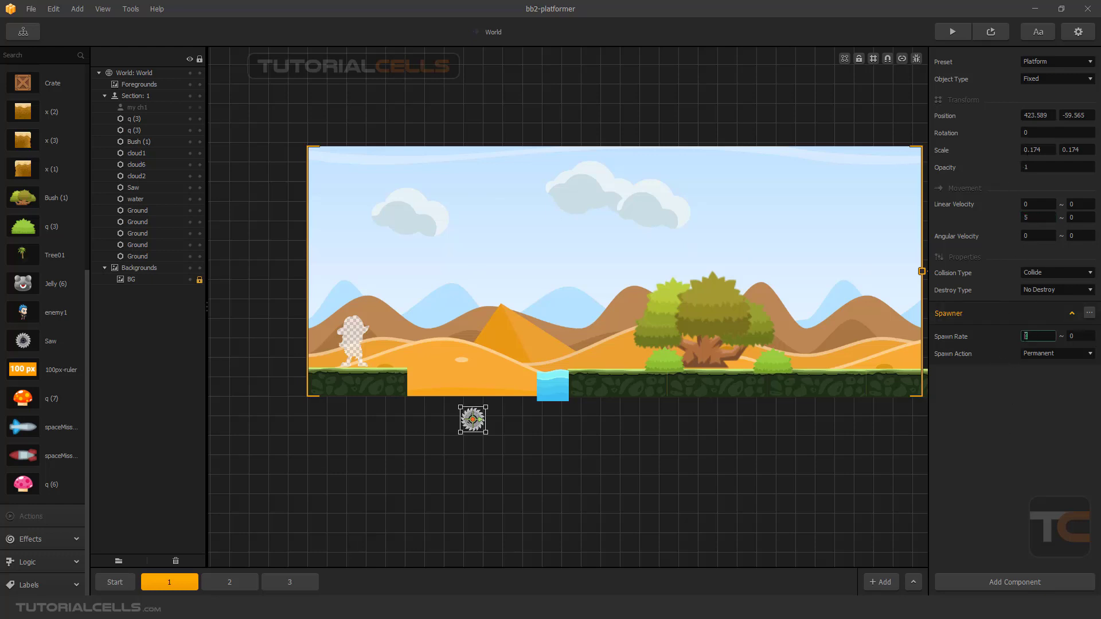
pyautogui.click(1017, 374)
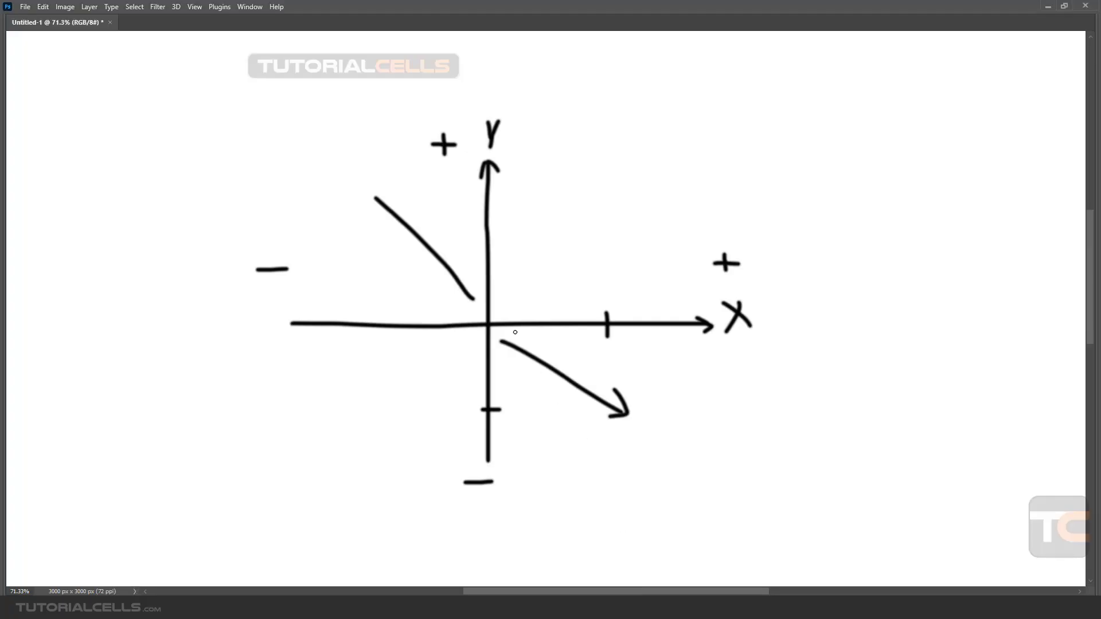
# In Photoshop, erase most of the diagonal line in the upper-left quadrant of the hand-drawn axis diagram.
pyautogui.scroll(-3, 551, 318)
pyautogui.scroll(-5, 551, 318)
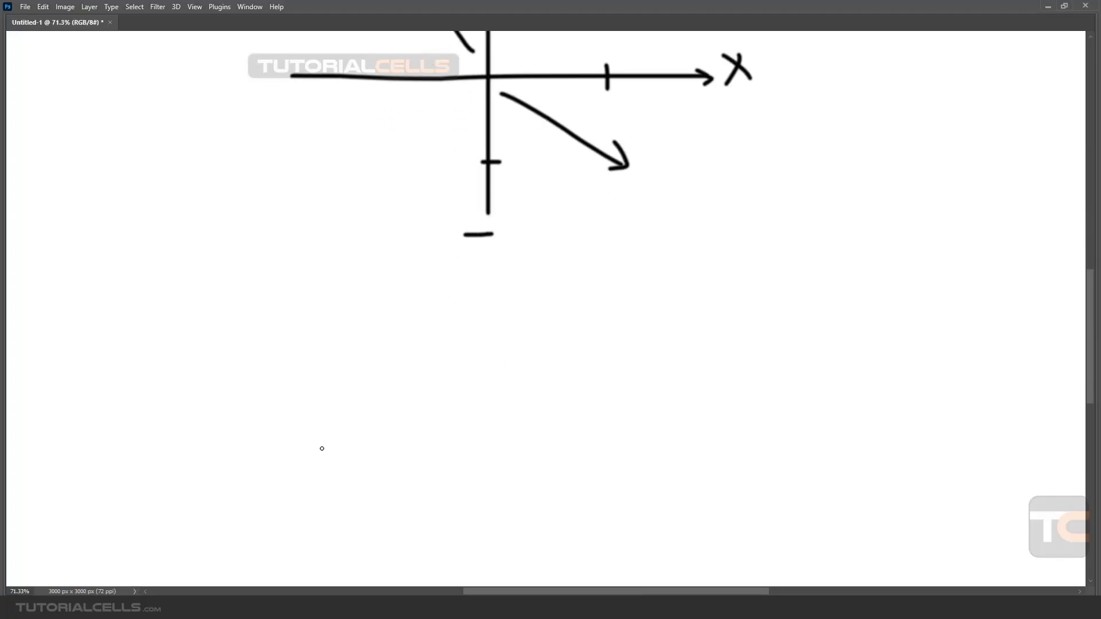
pyautogui.scroll(6, 451, 351)
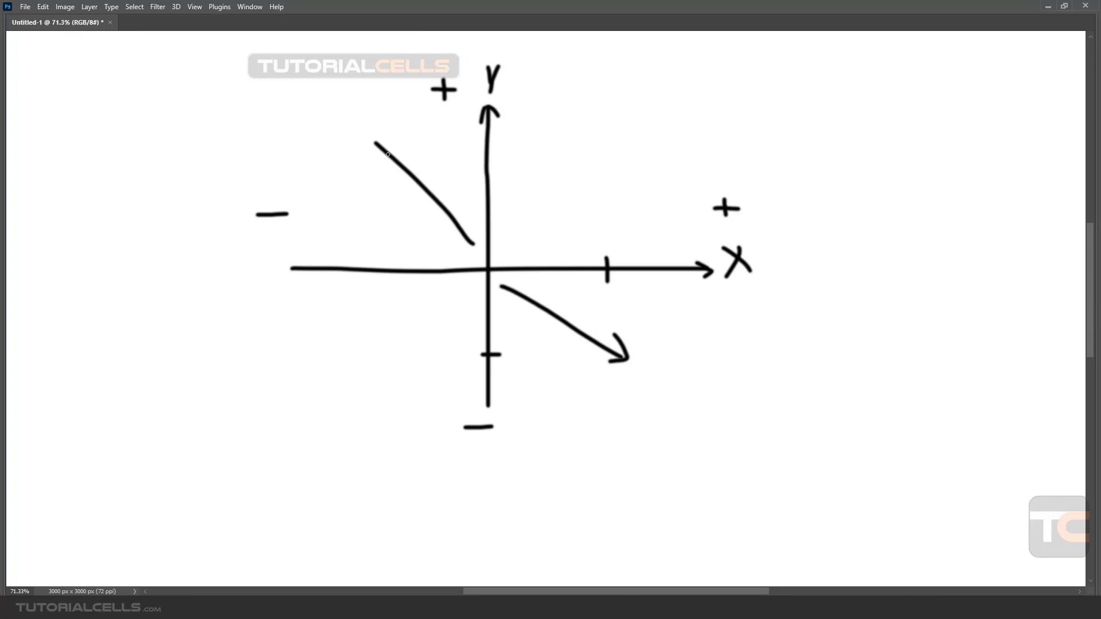
pyautogui.press('e')
pyautogui.click(369, 163)
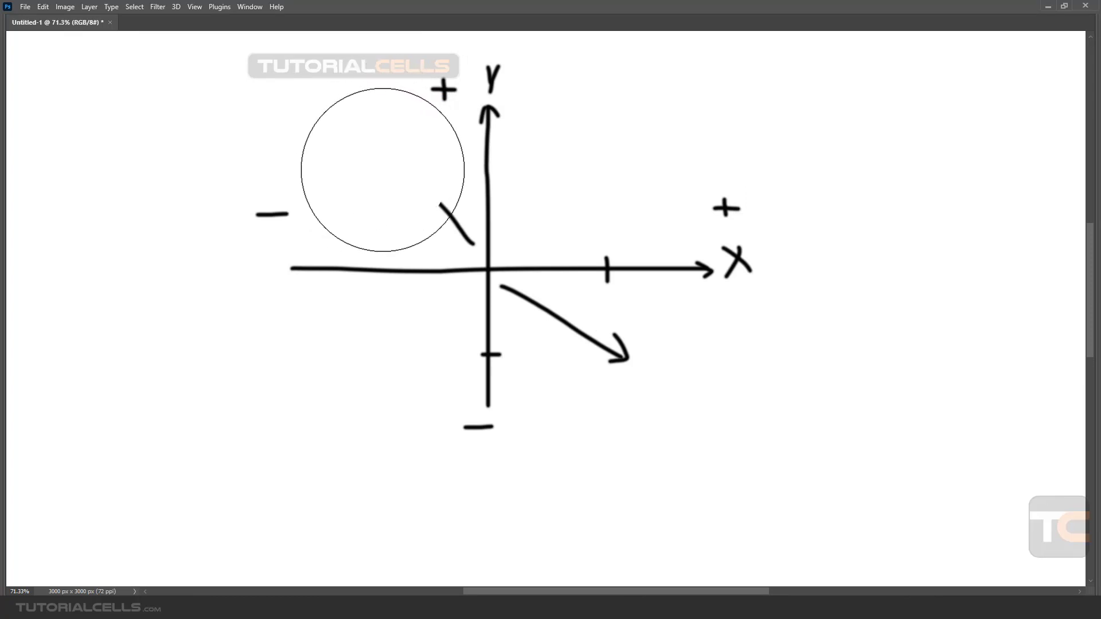
# Draw a tall upward arrow labelled Y in the empty area below the negative side of the X axis.
pyautogui.scroll(-1, 344, 241)
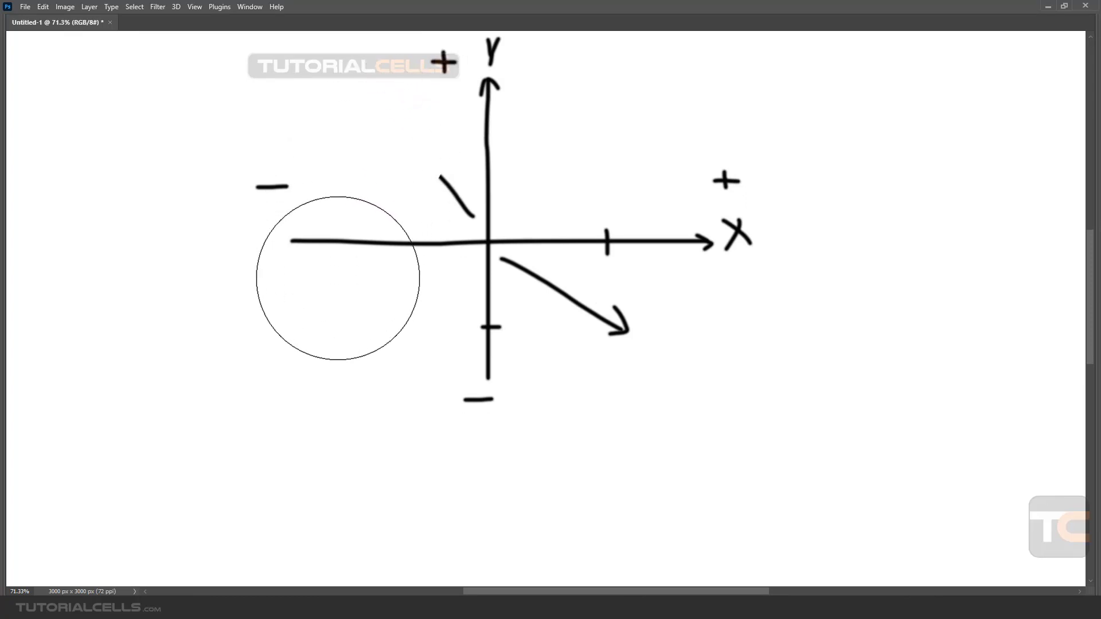
pyautogui.scroll(-4, 336, 273)
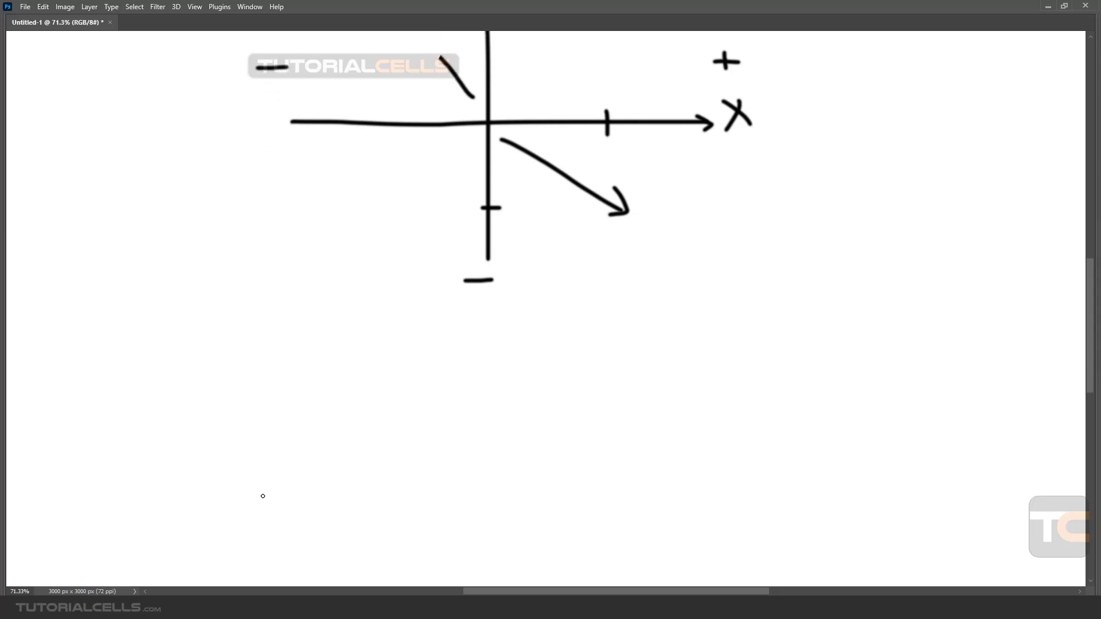
pyautogui.moveTo(262, 496)
pyautogui.mouseDown()
pyautogui.moveTo(295, 216)
pyautogui.moveTo(278, 245)
pyautogui.moveTo(297, 225)
pyautogui.moveTo(310, 249)
pyautogui.mouseUp()
pyautogui.moveTo(299, 194)
pyautogui.mouseDown()
pyautogui.moveTo(283, 188)
pyautogui.moveTo(275, 232)
pyautogui.mouseUp()
# Sketch a fan of strokes spreading from the Y arrow's base to both sides, with a horizontal line across them.
pyautogui.scroll(-1, 310, 371)
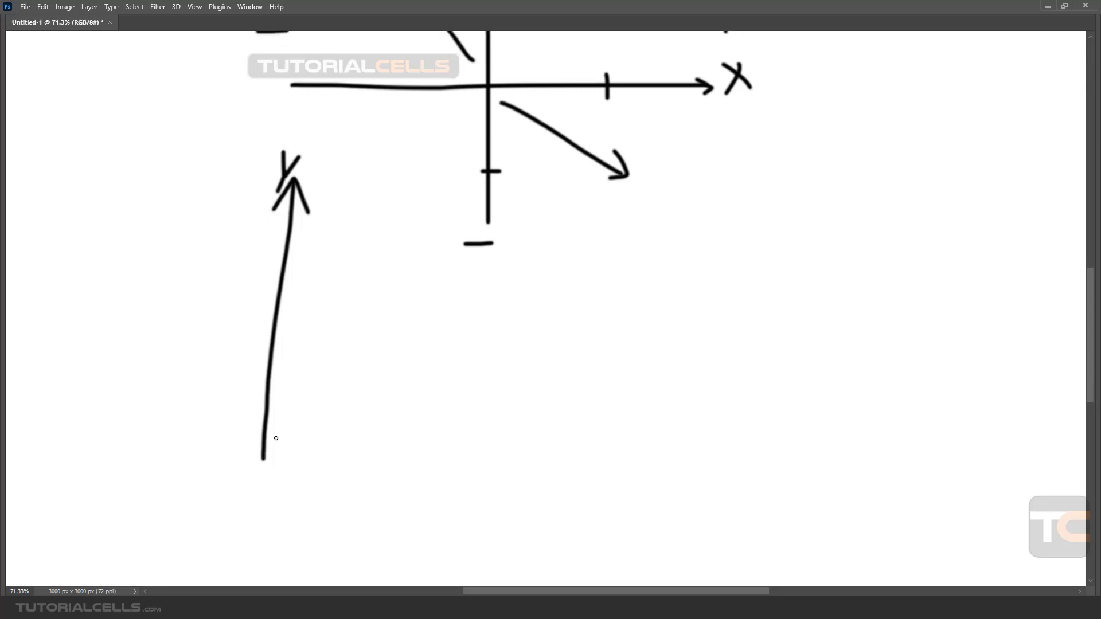
pyautogui.moveTo(267, 441); pyautogui.dragTo(361, 199)
pyautogui.click(333, 241)
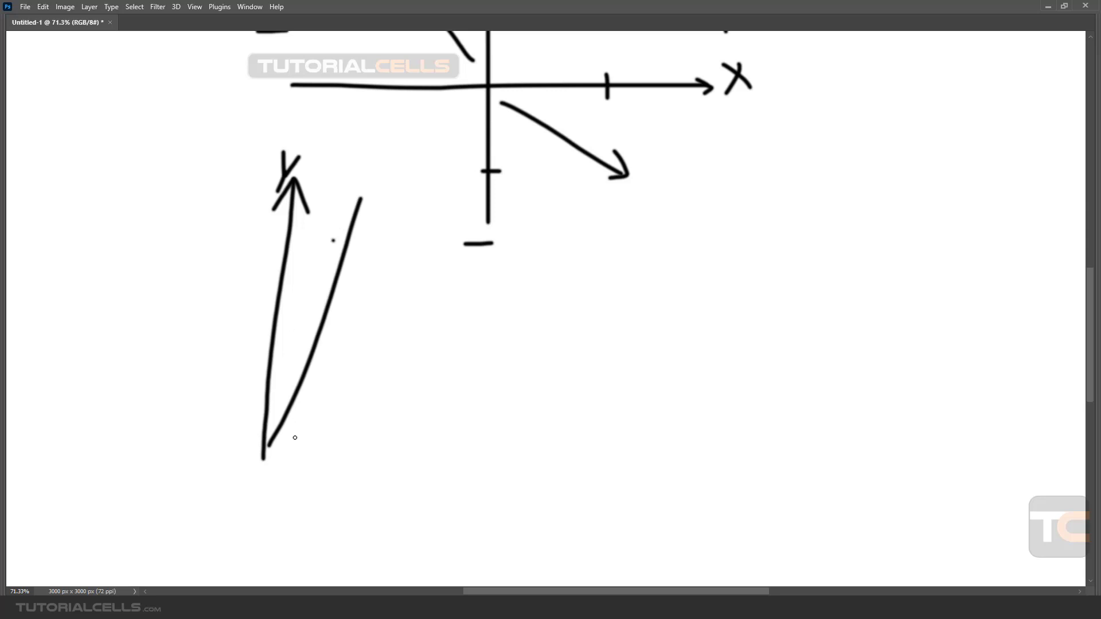
pyautogui.moveTo(295, 437); pyautogui.dragTo(389, 215)
pyautogui.moveTo(261, 462); pyautogui.dragTo(233, 200)
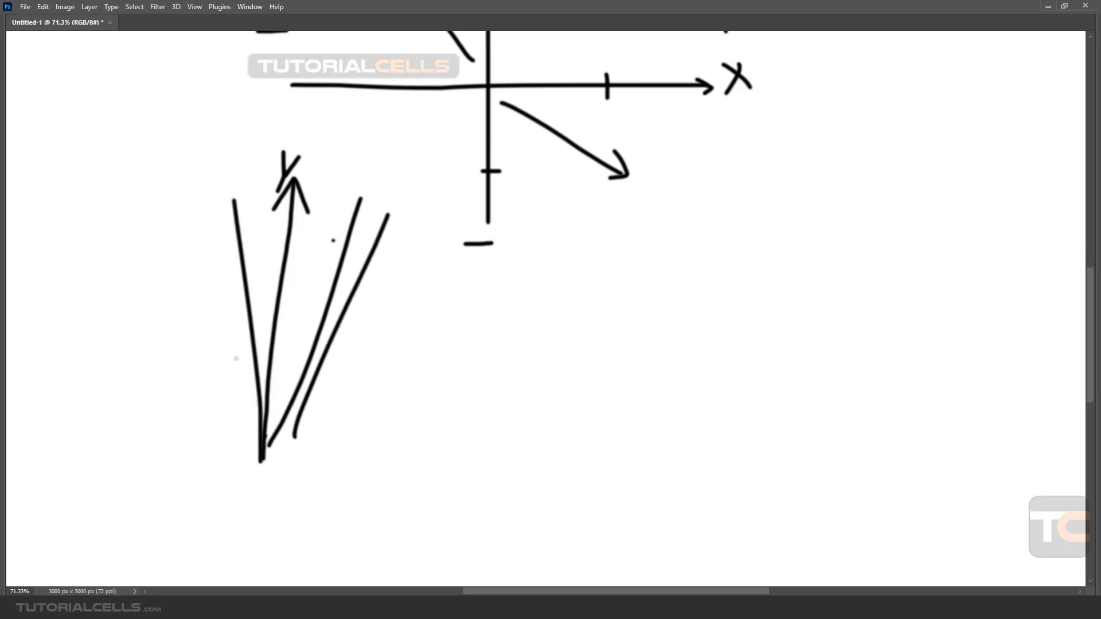
pyautogui.moveTo(259, 433)
pyautogui.mouseDown()
pyautogui.moveTo(172, 165)
pyautogui.moveTo(246, 416)
pyautogui.moveTo(112, 217)
pyautogui.mouseUp()
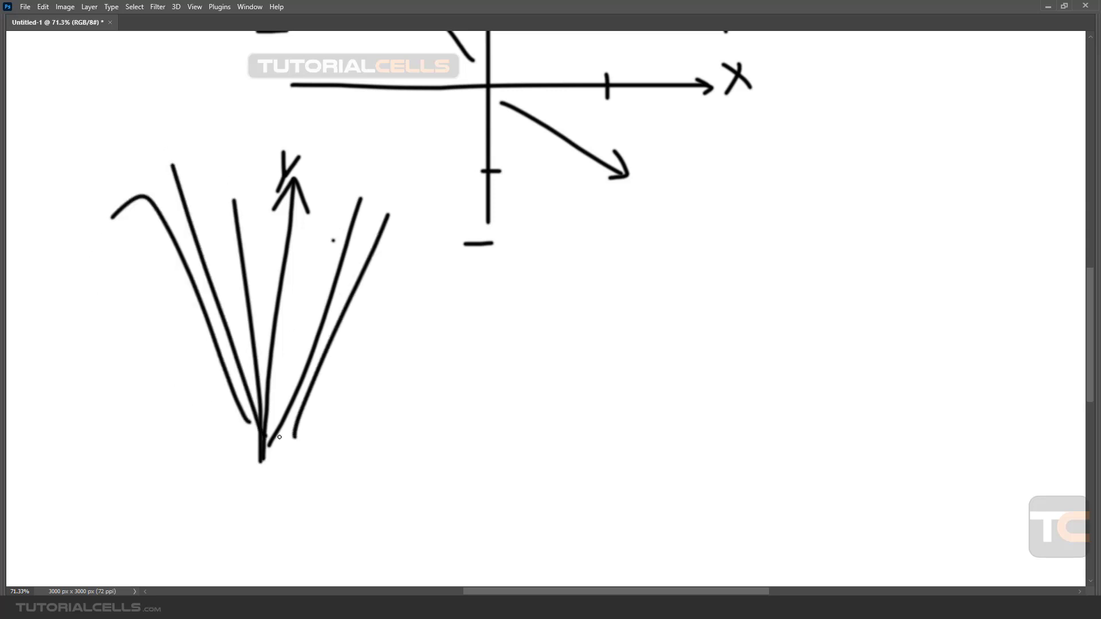
pyautogui.moveTo(280, 437)
pyautogui.mouseDown()
pyautogui.moveTo(425, 164)
pyautogui.moveTo(471, 166)
pyautogui.mouseUp()
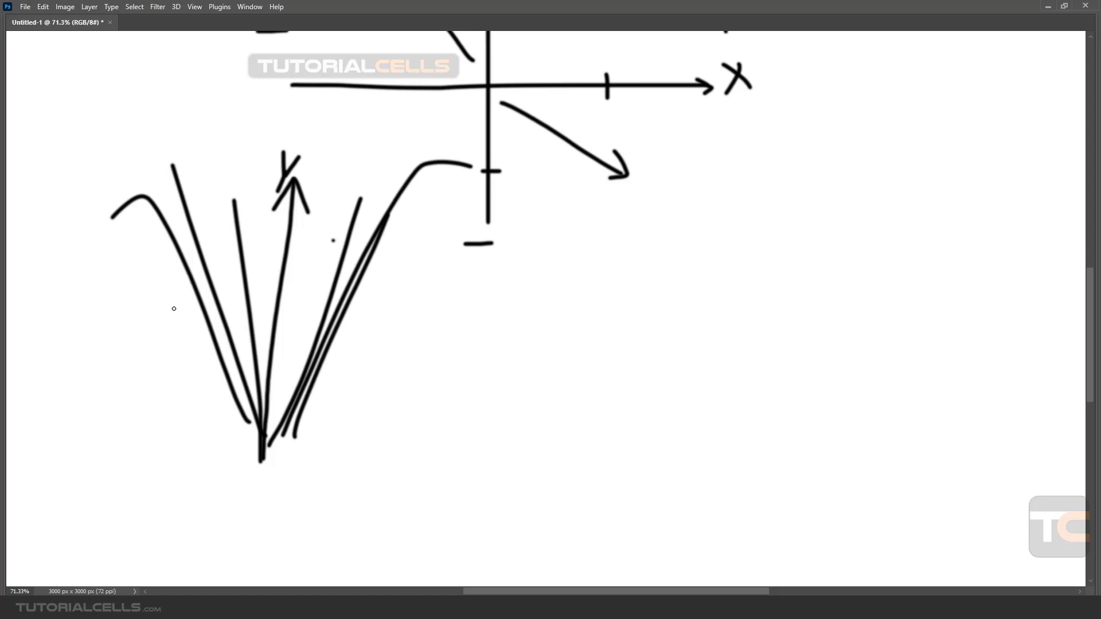
pyautogui.moveTo(151, 340)
pyautogui.mouseDown()
pyautogui.moveTo(272, 295)
pyautogui.moveTo(425, 346)
pyautogui.moveTo(348, 348)
pyautogui.mouseUp()
pyautogui.moveTo(172, 318)
pyautogui.mouseDown()
pyautogui.moveTo(159, 351)
pyautogui.moveTo(191, 355)
pyautogui.mouseUp()
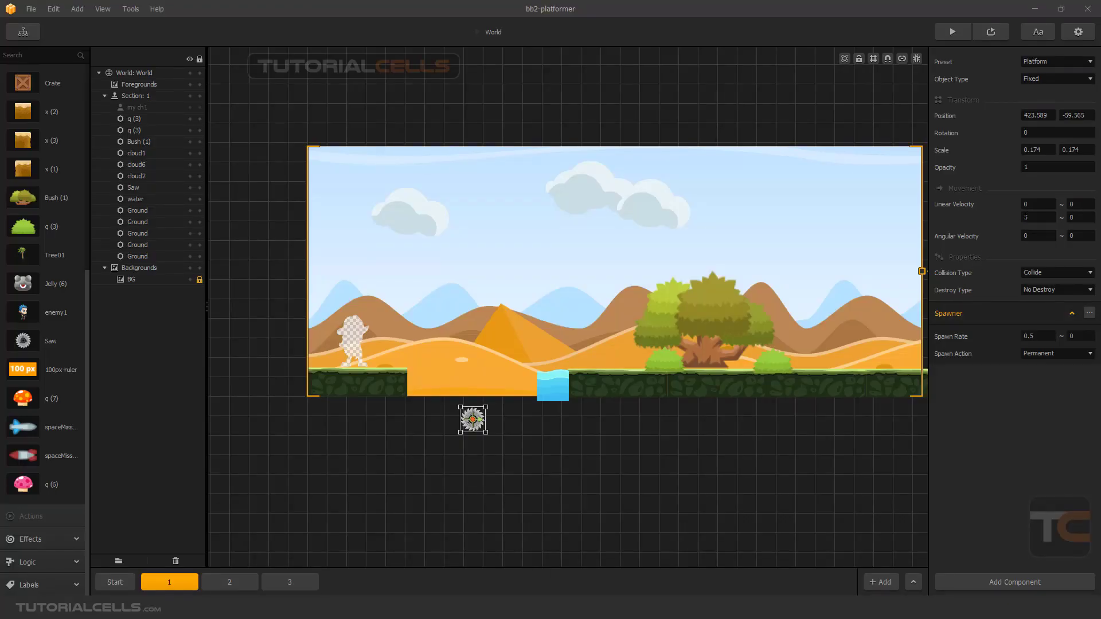
# Back in Buildbox, set the small saw's maximum horizontal linear velocity to 5 and preview section 1.
pyautogui.click(1069, 205)
pyautogui.write('5')
pyautogui.click(1024, 401)
pyautogui.click(1000, 32)
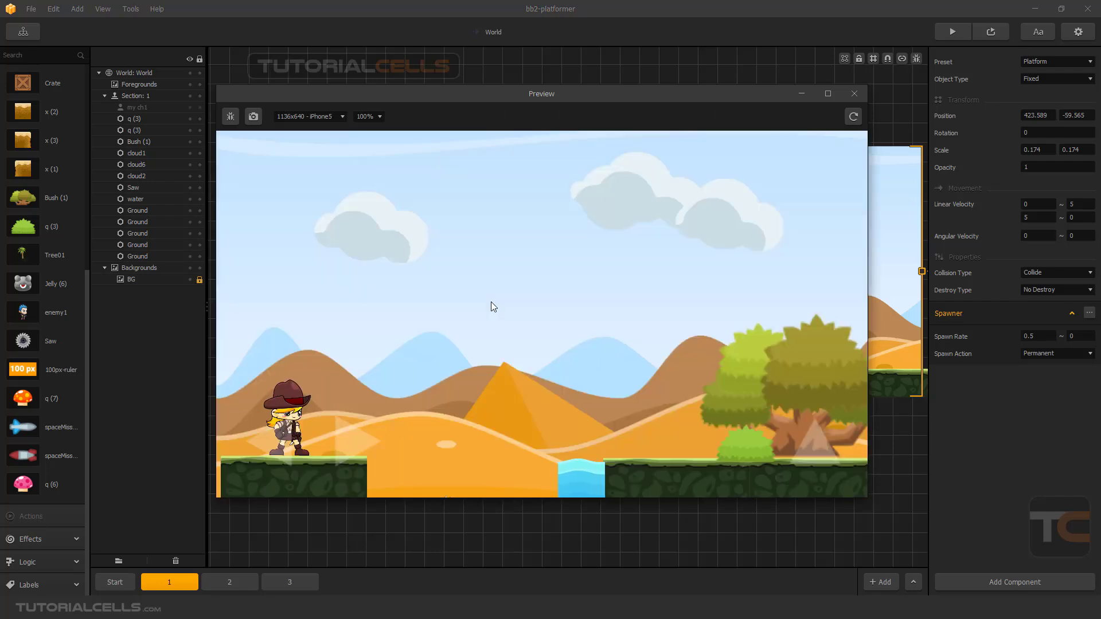
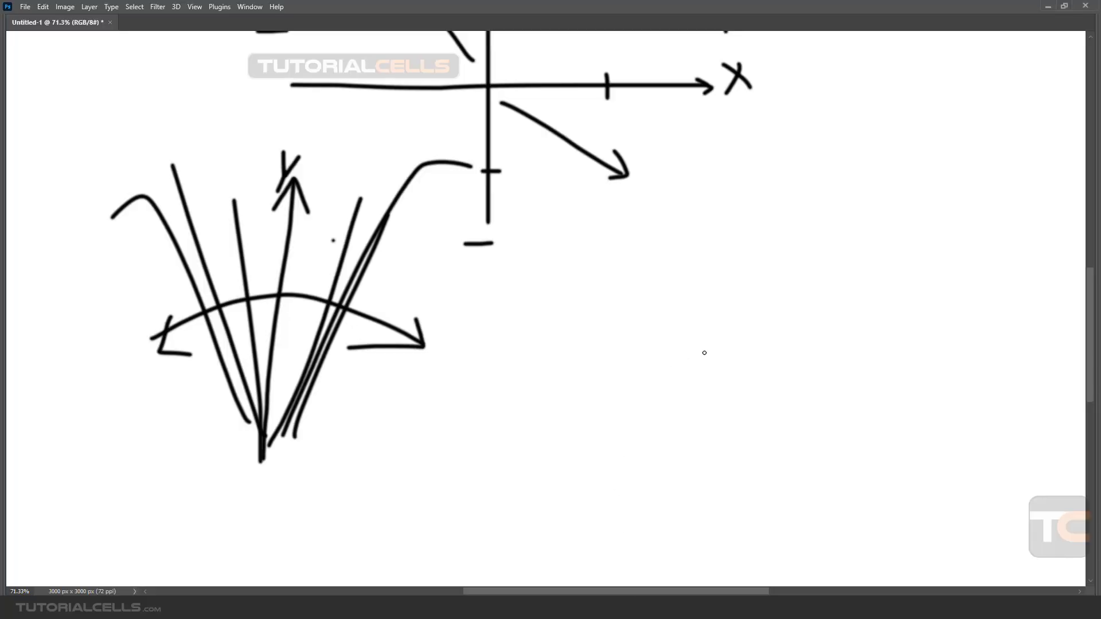
# In Photoshop, draw a second pair of crossed axes in the empty lower area, with an upward arrow and tick marks along the horizontal line.
pyautogui.moveTo(685, 276); pyautogui.dragTo(703, 490)
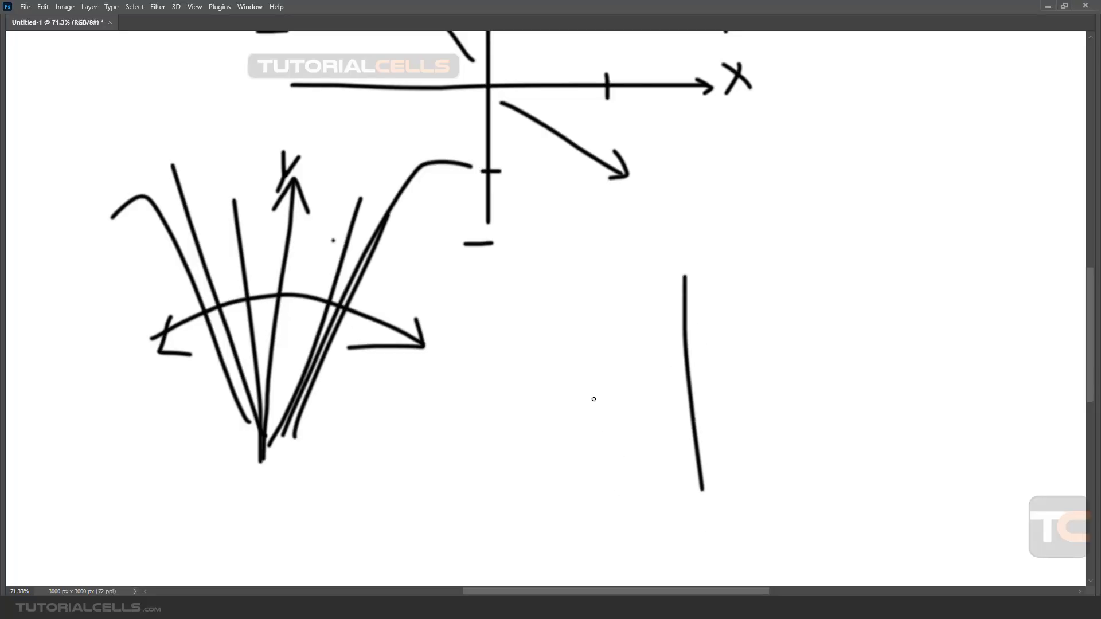
pyautogui.moveTo(606, 399); pyautogui.dragTo(885, 397)
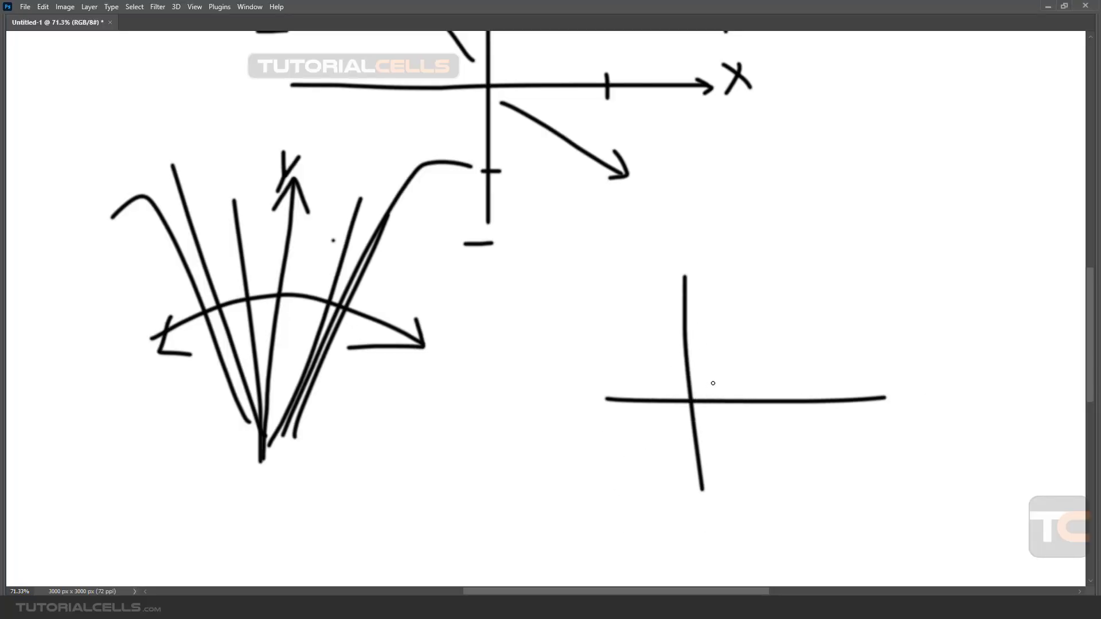
pyautogui.moveTo(711, 383)
pyautogui.mouseDown()
pyautogui.moveTo(714, 273)
pyautogui.moveTo(720, 282)
pyautogui.mouseUp()
pyautogui.moveTo(728, 393); pyautogui.dragTo(787, 403)
pyautogui.moveTo(657, 392)
pyautogui.mouseDown()
pyautogui.moveTo(656, 403)
pyautogui.moveTo(615, 400)
pyautogui.mouseUp()
# Sketch a fan of diagonal strokes spreading to both sides from the base of the new diagram's upward arrow.
pyautogui.moveTo(718, 374); pyautogui.dragTo(768, 307)
pyautogui.moveTo(702, 350); pyautogui.dragTo(710, 376)
pyautogui.moveTo(698, 301); pyautogui.dragTo(706, 366)
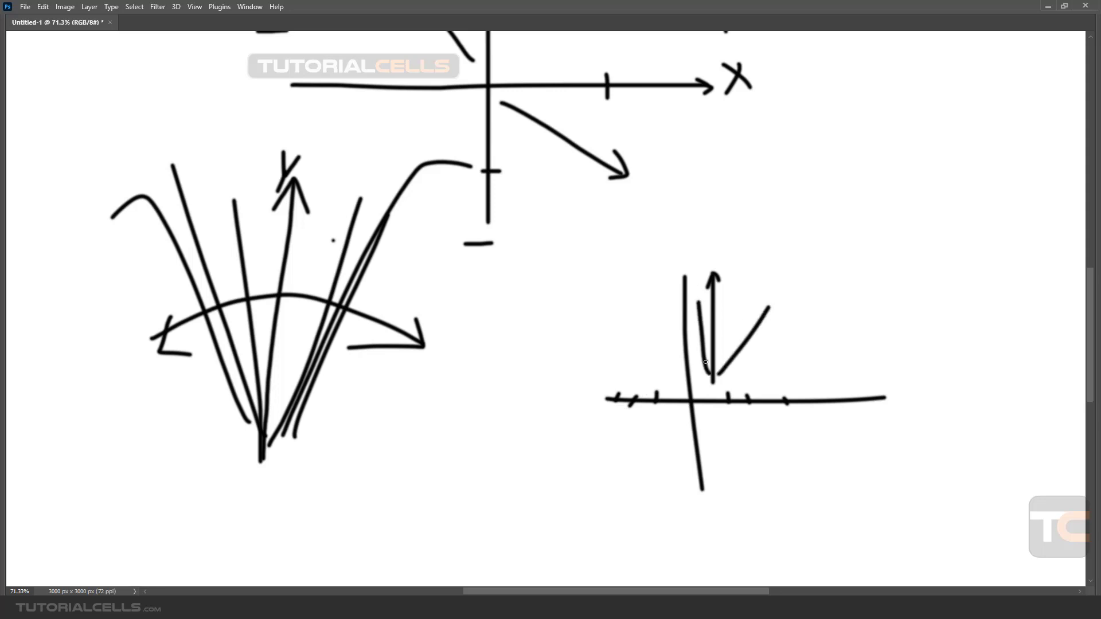
pyautogui.moveTo(653, 296); pyautogui.dragTo(705, 365)
pyautogui.moveTo(614, 312)
pyautogui.mouseDown()
pyautogui.moveTo(699, 367)
pyautogui.moveTo(523, 359)
pyautogui.mouseUp()
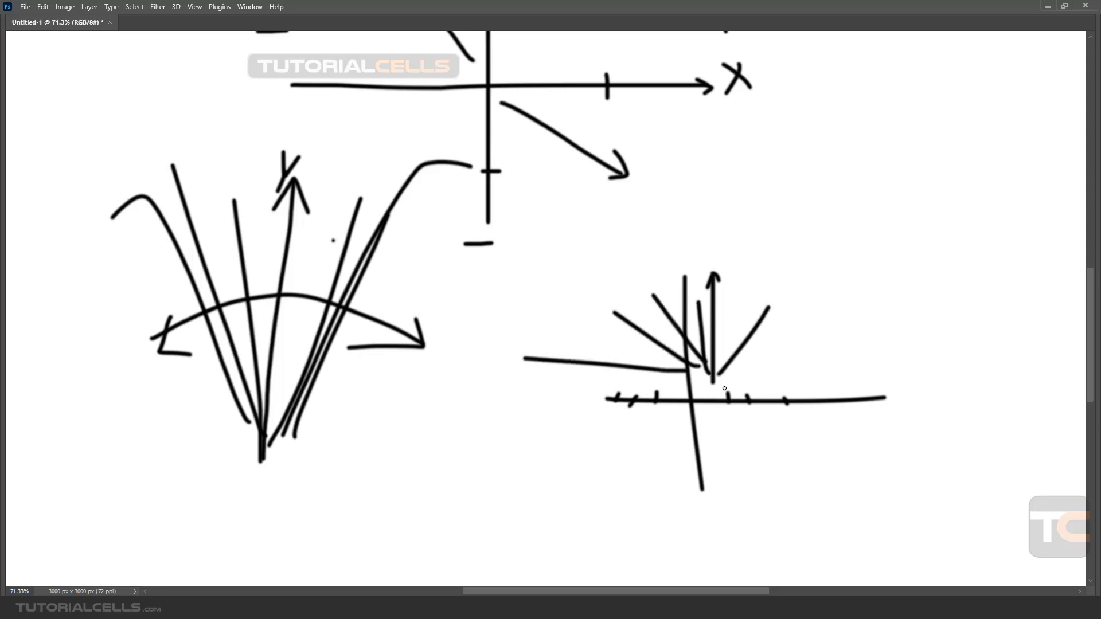
pyautogui.moveTo(732, 383); pyautogui.dragTo(817, 299)
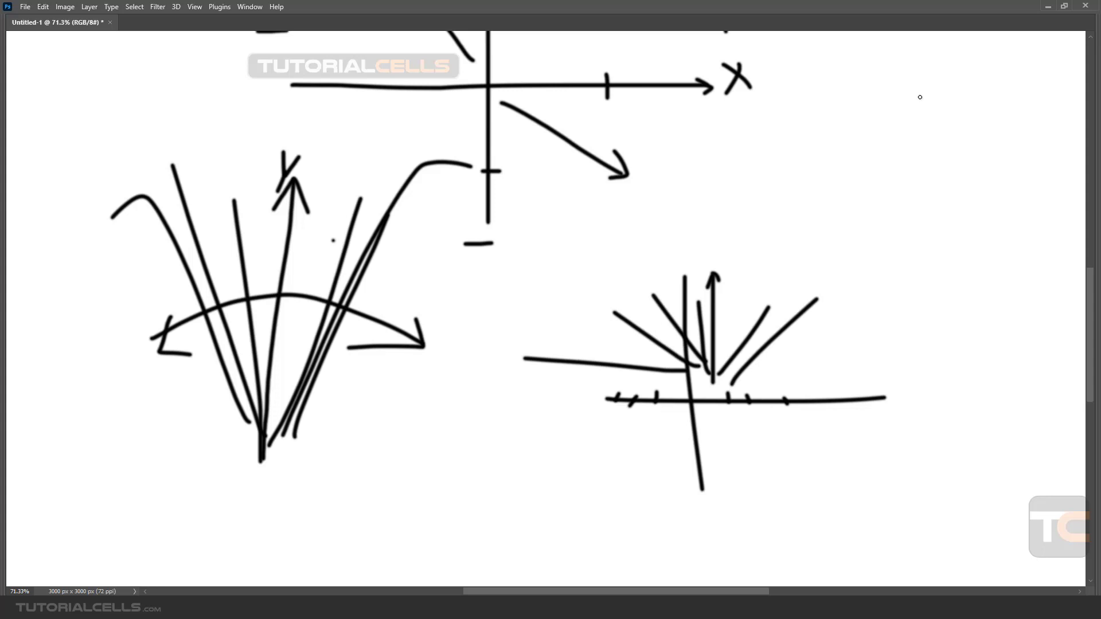
# Switch back to Buildbox, close the preview and shift the small saw slightly up toward the gap's lower edge.
pyautogui.moveTo(511, 611)
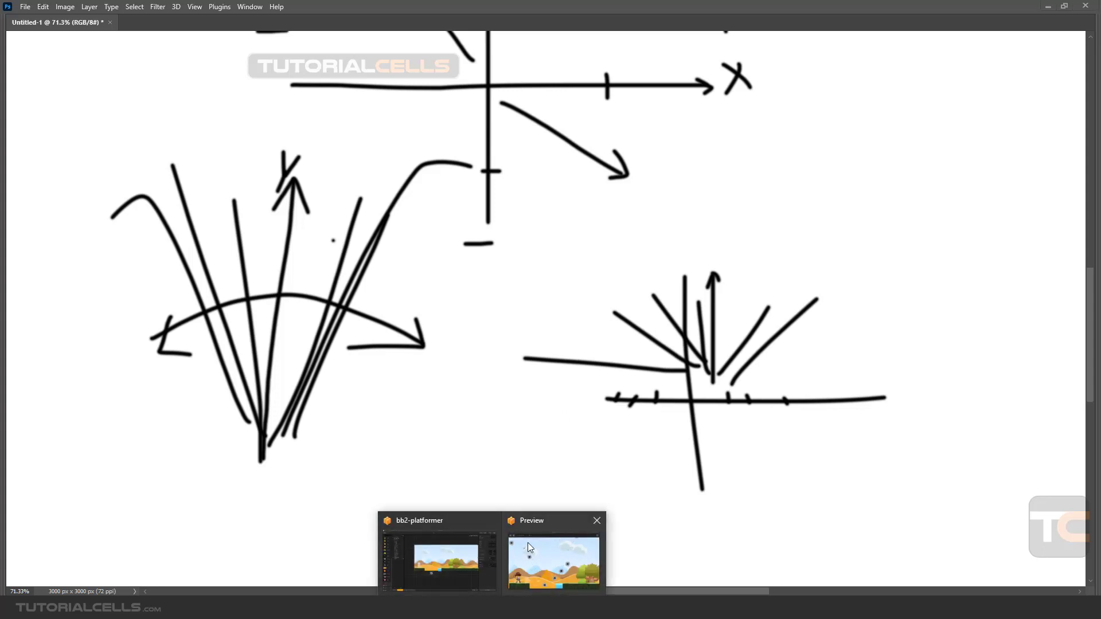
pyautogui.click(527, 543)
pyautogui.click(854, 94)
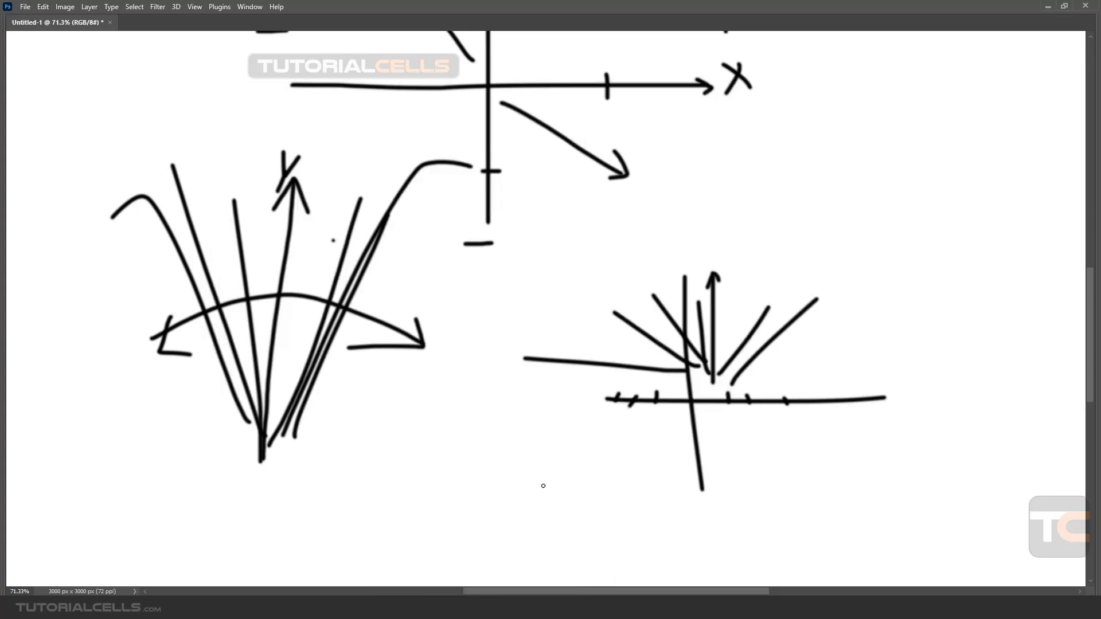
pyautogui.click(511, 611)
pyautogui.scroll(-1, 612, 348)
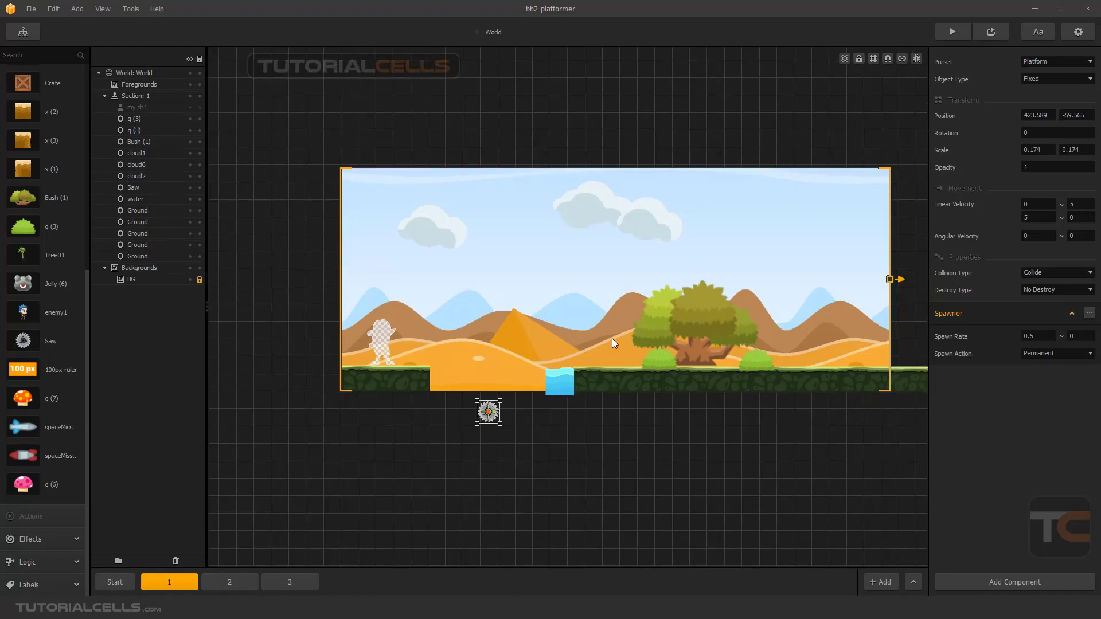
pyautogui.moveTo(497, 411); pyautogui.dragTo(494, 407)
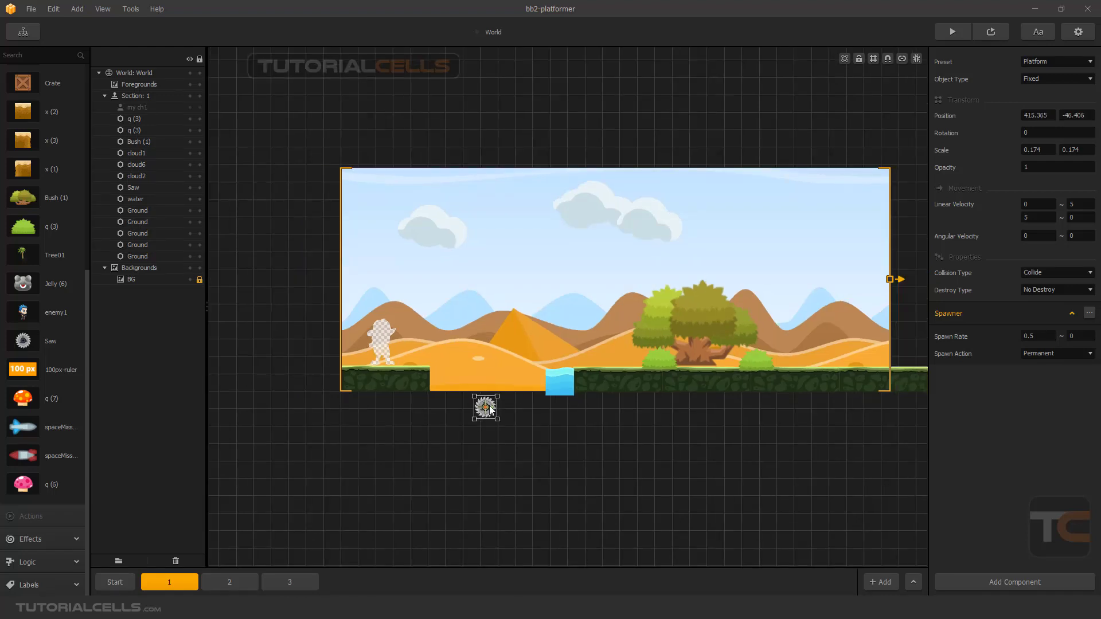
# Set the small saw's object type to Physics and preview section 1.
pyautogui.click(1035, 81)
pyautogui.click(1037, 102)
pyautogui.click(1001, 35)
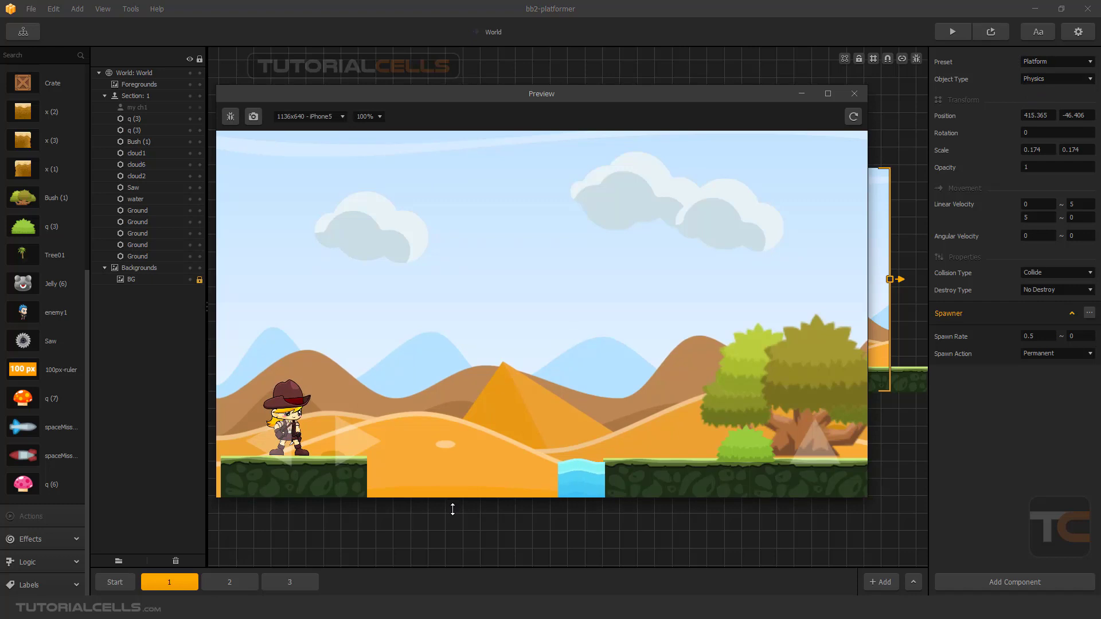
pyautogui.click(853, 93)
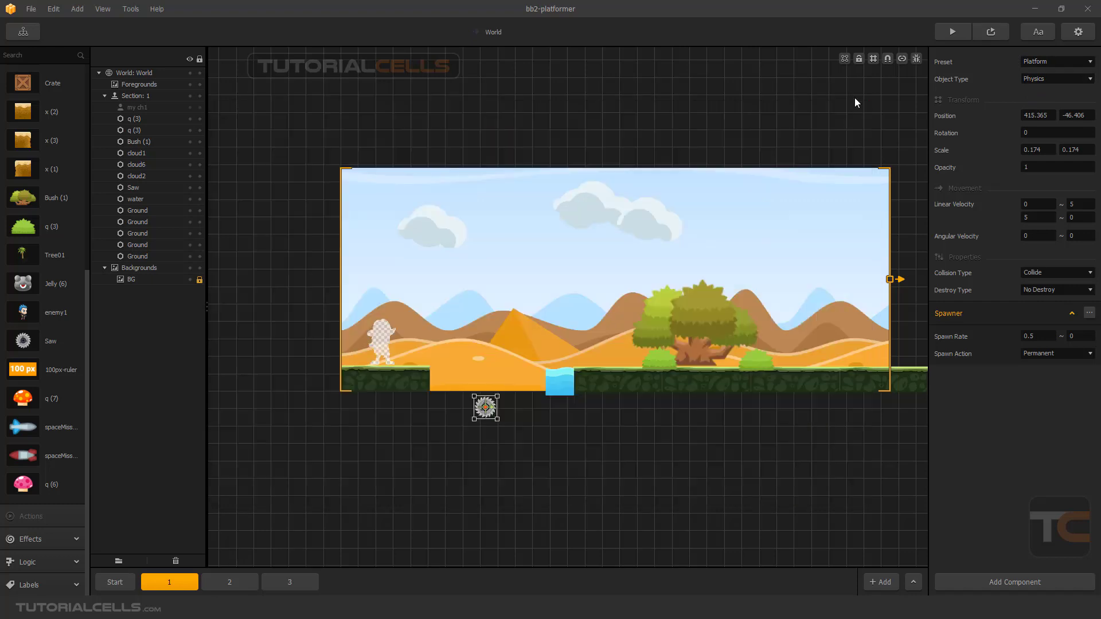
# Set the small saw's minimum vertical linear velocity to 50.
pyautogui.click(1035, 220)
pyautogui.write('50')
pyautogui.click(992, 417)
# Set the small saw's destroy type to Destroy Character and its minimum angular velocity to 10.
pyautogui.click(1032, 289)
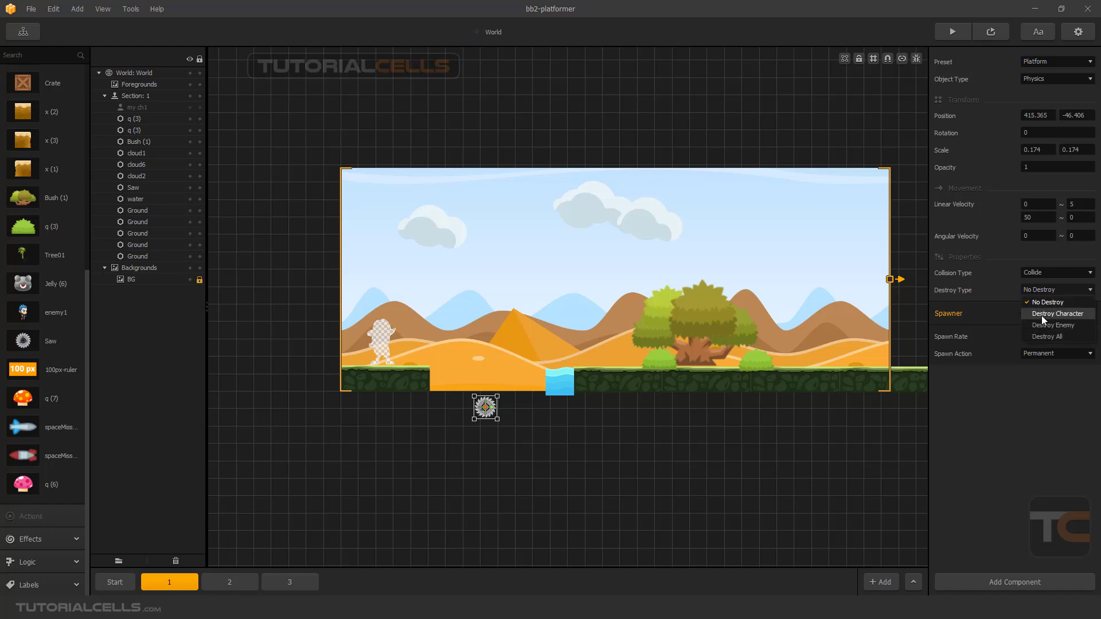
pyautogui.click(1043, 314)
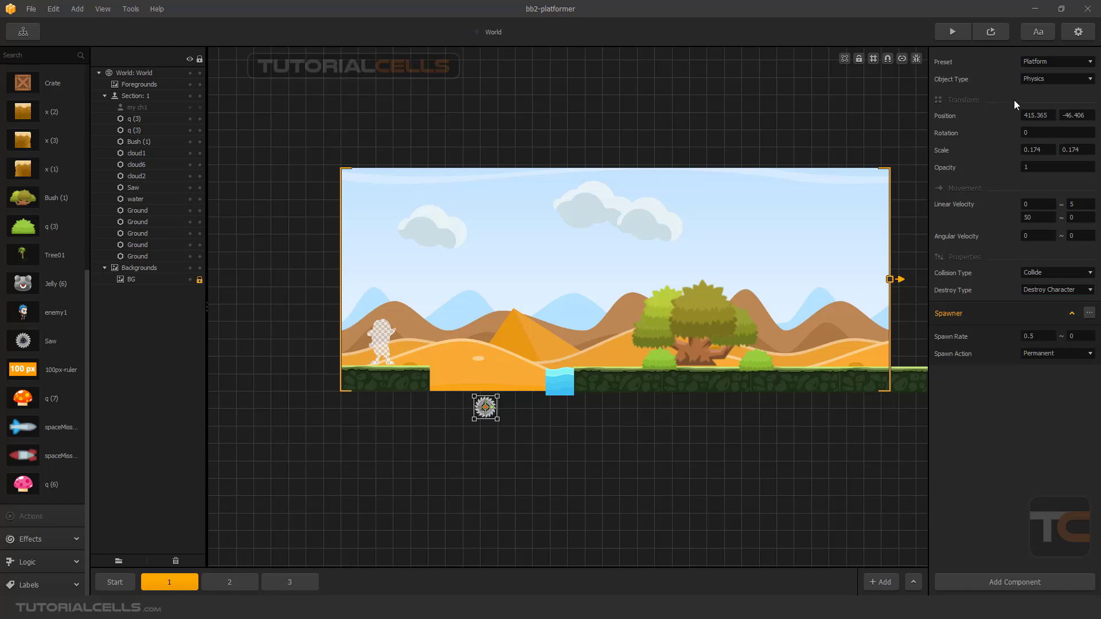
pyautogui.click(1032, 237)
pyautogui.click(1012, 380)
# Switch the small saw's preset to Physics Object and set its destroy type to Destroy Character again.
pyautogui.click(1045, 60)
pyautogui.click(1047, 84)
pyautogui.click(1026, 289)
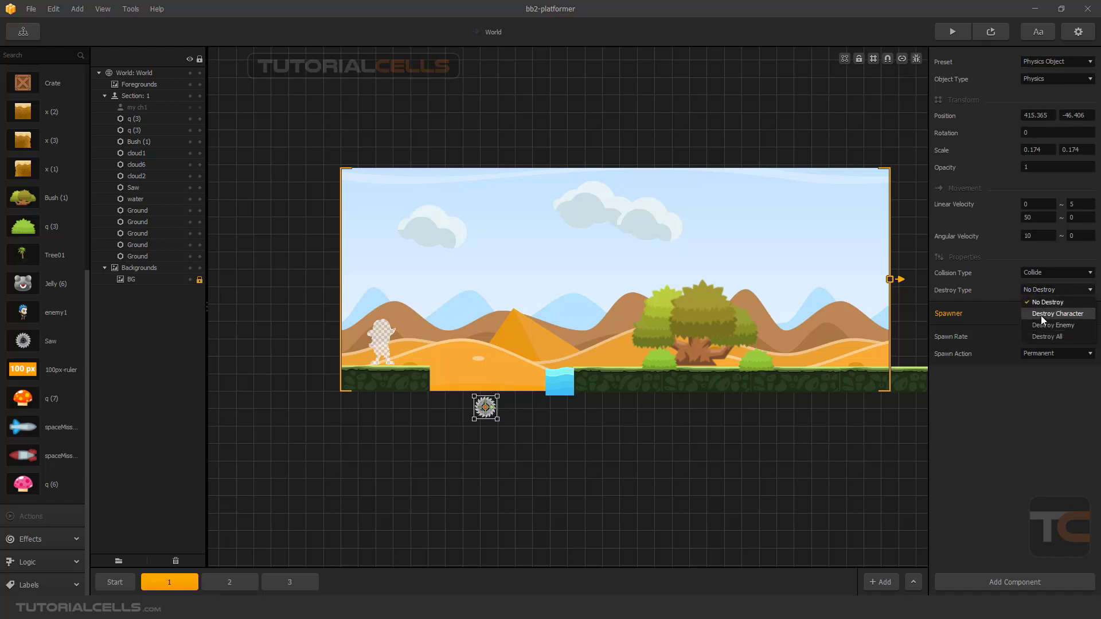
pyautogui.click(1041, 316)
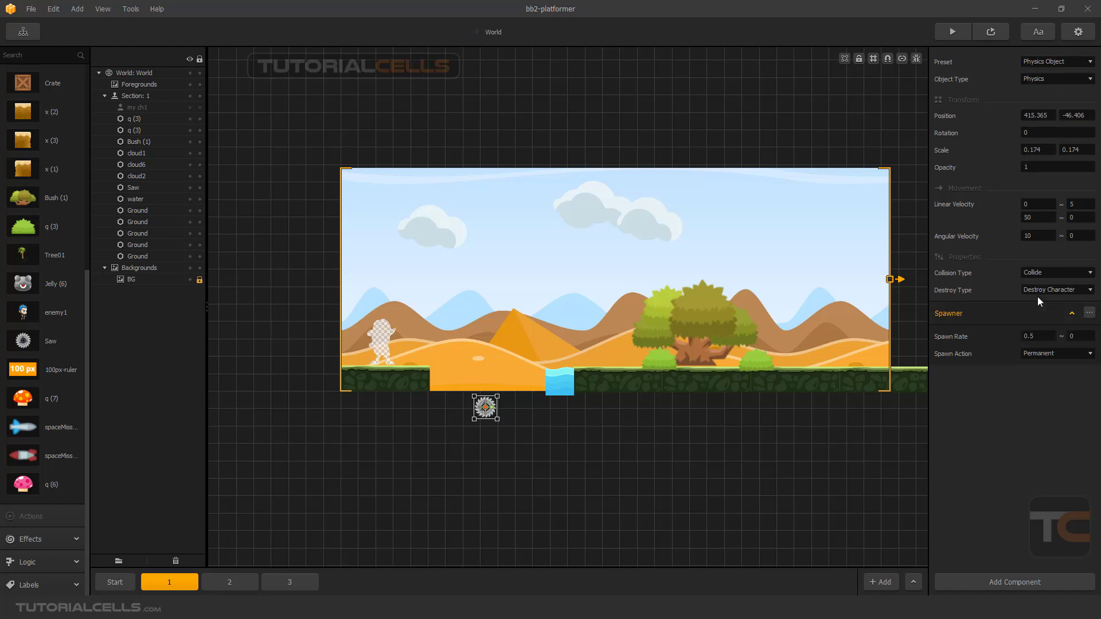
# Preview section 1 with the physics saw spawner, close the preview and nudge the saw slightly.
pyautogui.click(983, 30)
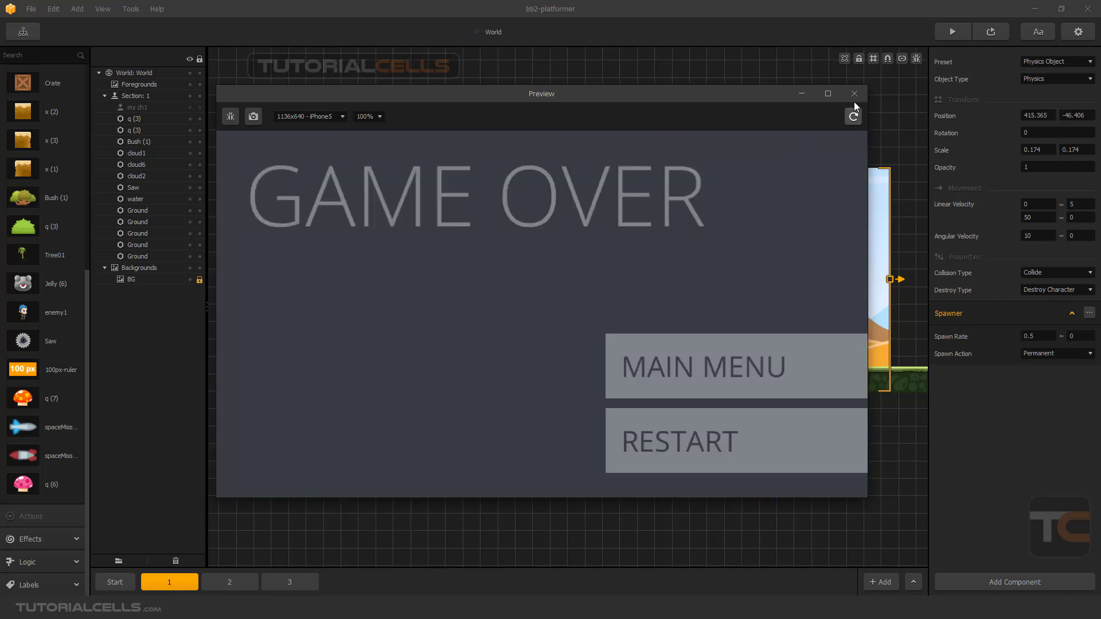
pyautogui.click(855, 95)
pyautogui.moveTo(485, 414); pyautogui.dragTo(487, 413)
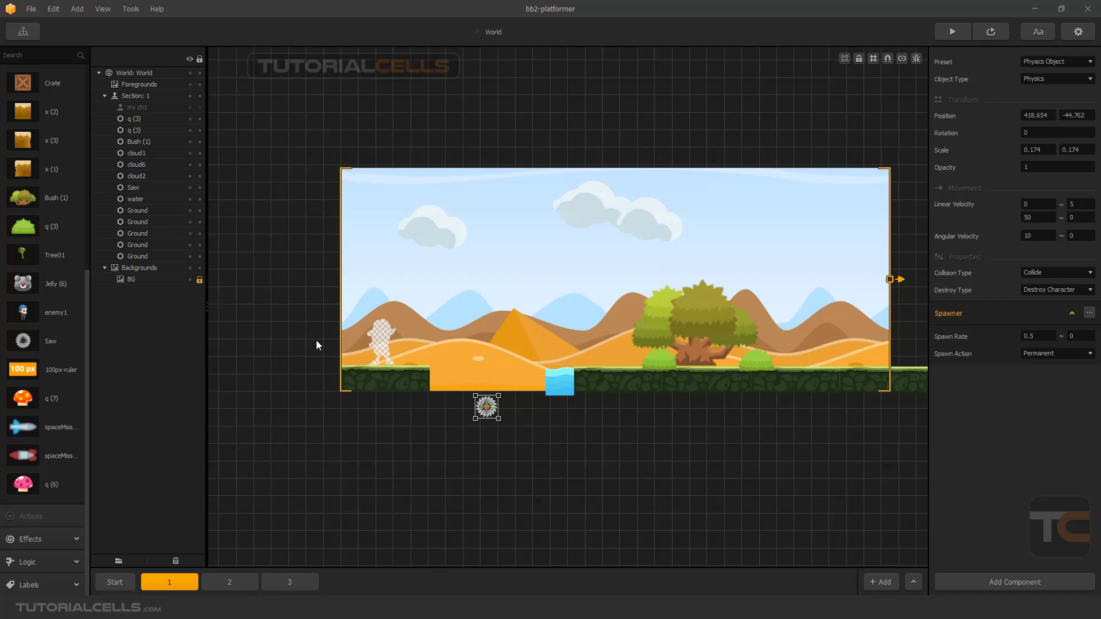
# Open the Start section and nudge the my ch1 character slightly upward on the first ground platform.
pyautogui.click(115, 582)
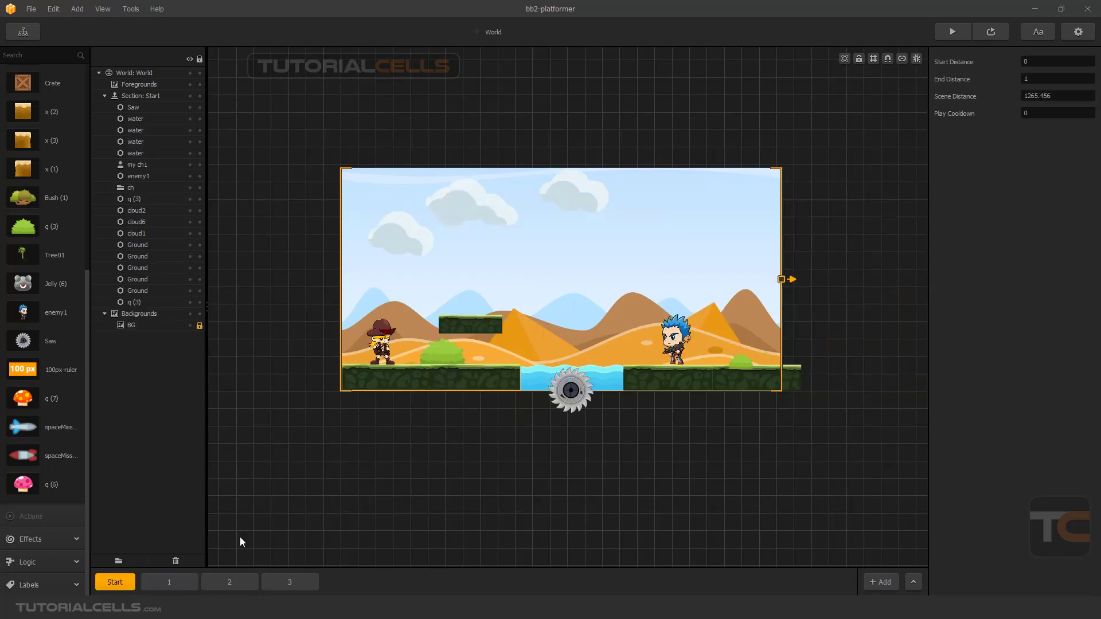
pyautogui.click(390, 363)
pyautogui.scroll(3, 387, 360)
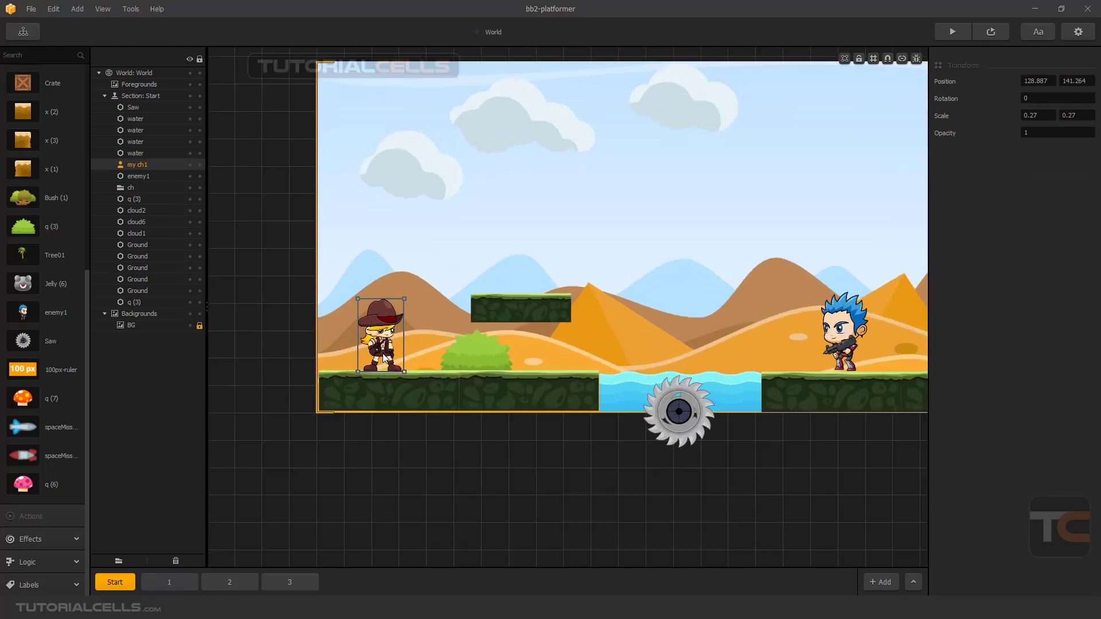
pyautogui.scroll(1, 383, 356)
pyautogui.moveTo(383, 347); pyautogui.dragTo(382, 342)
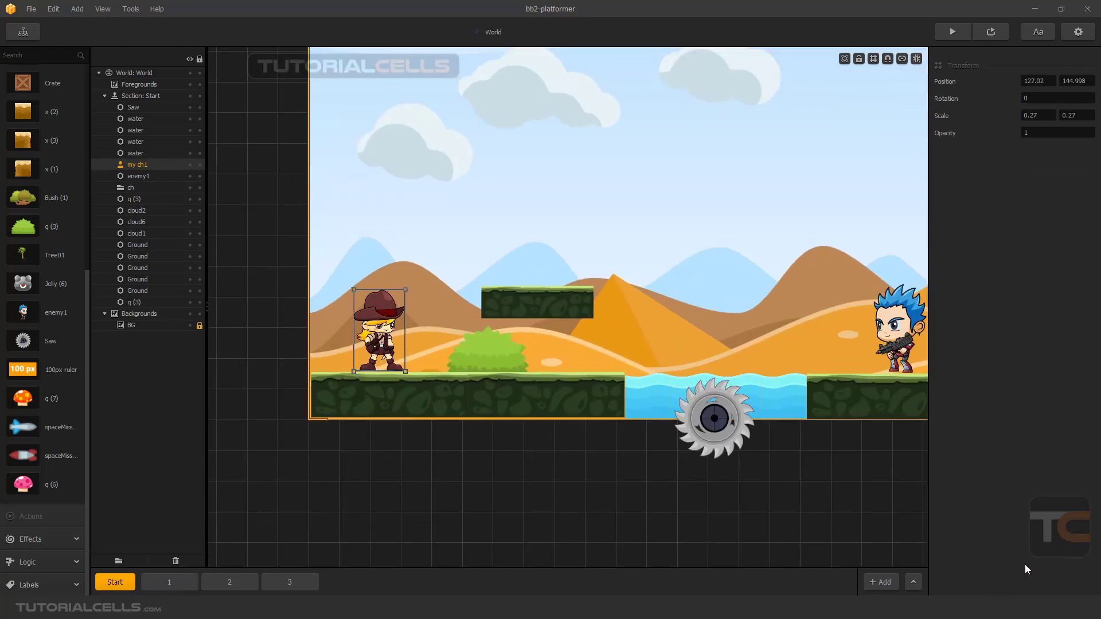
# Open the my ch1 character asset's properties and examine the components available for it.
pyautogui.scroll(6, 26, 257)
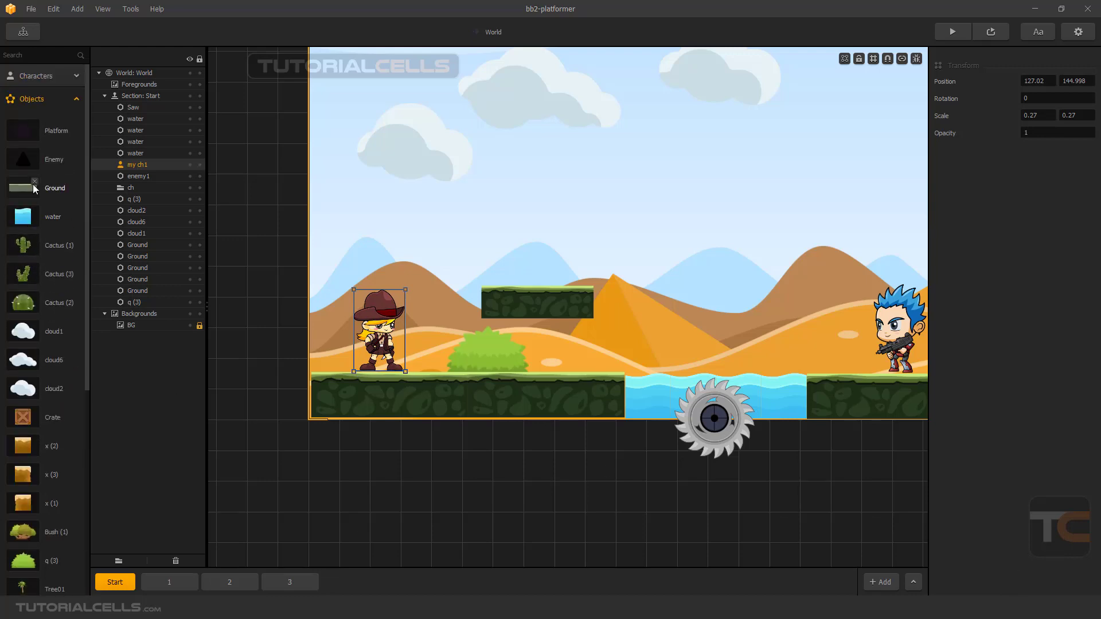
pyautogui.click(60, 76)
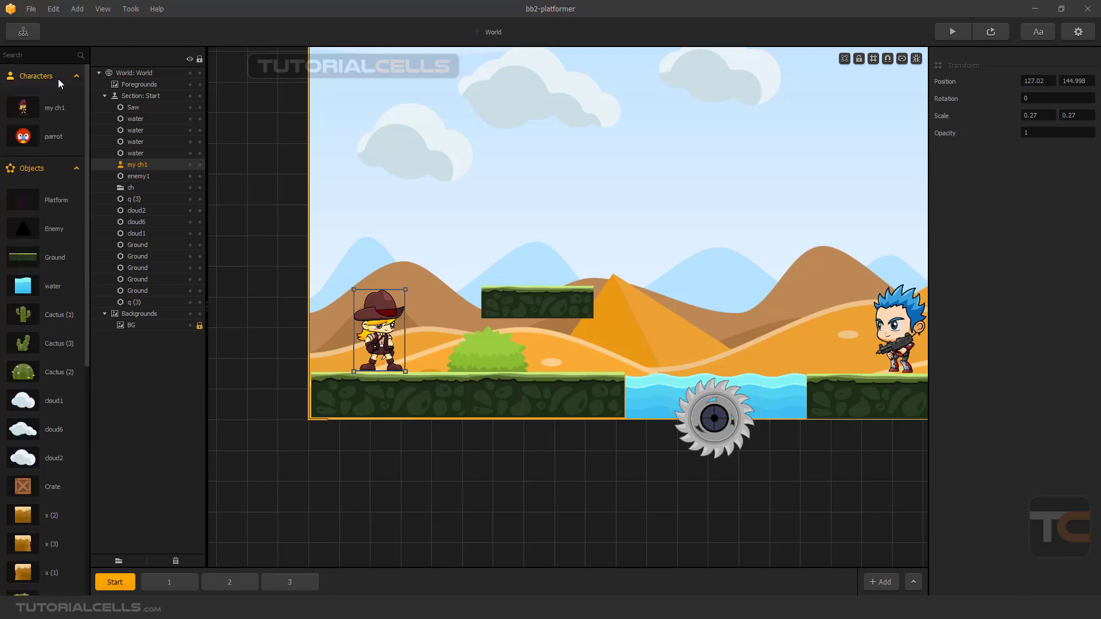
pyautogui.click(58, 110)
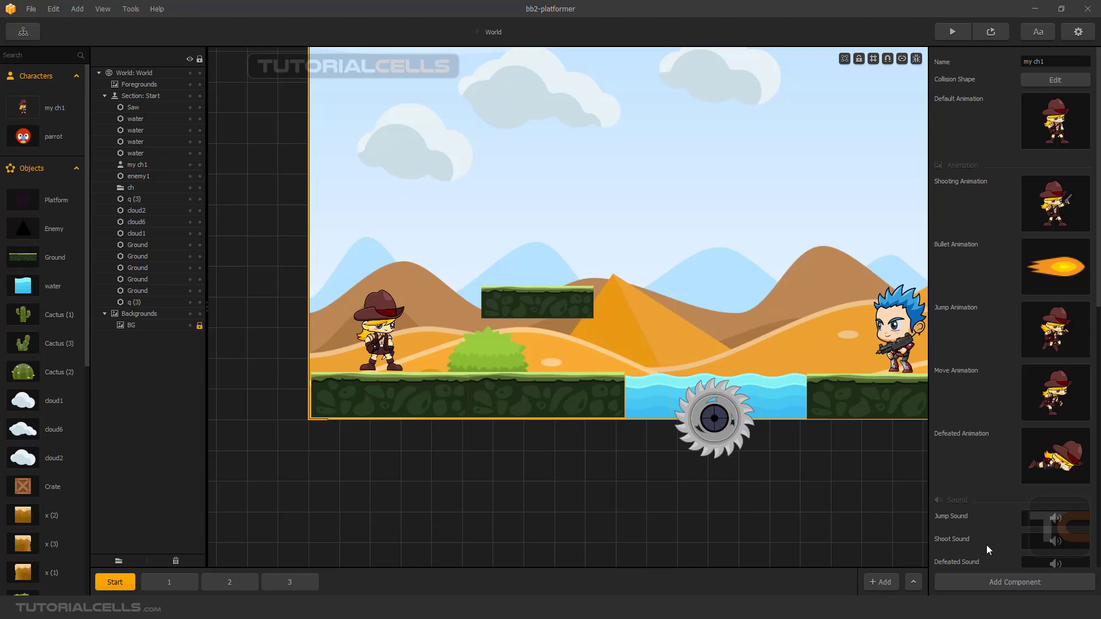
pyautogui.click(971, 585)
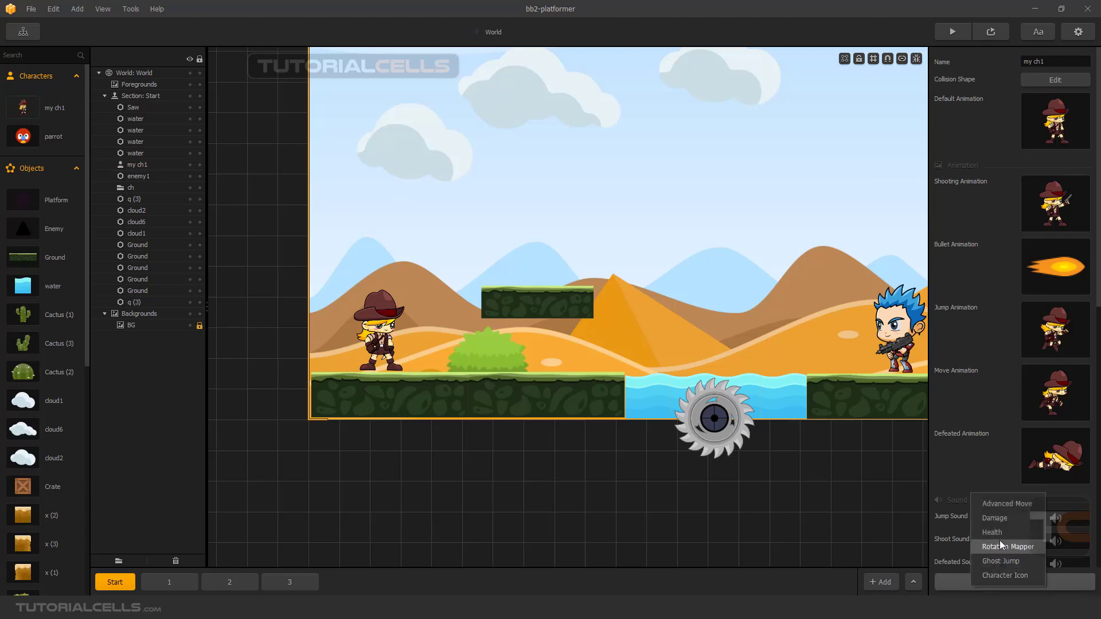
pyautogui.click(989, 445)
pyautogui.scroll(1, 816, 395)
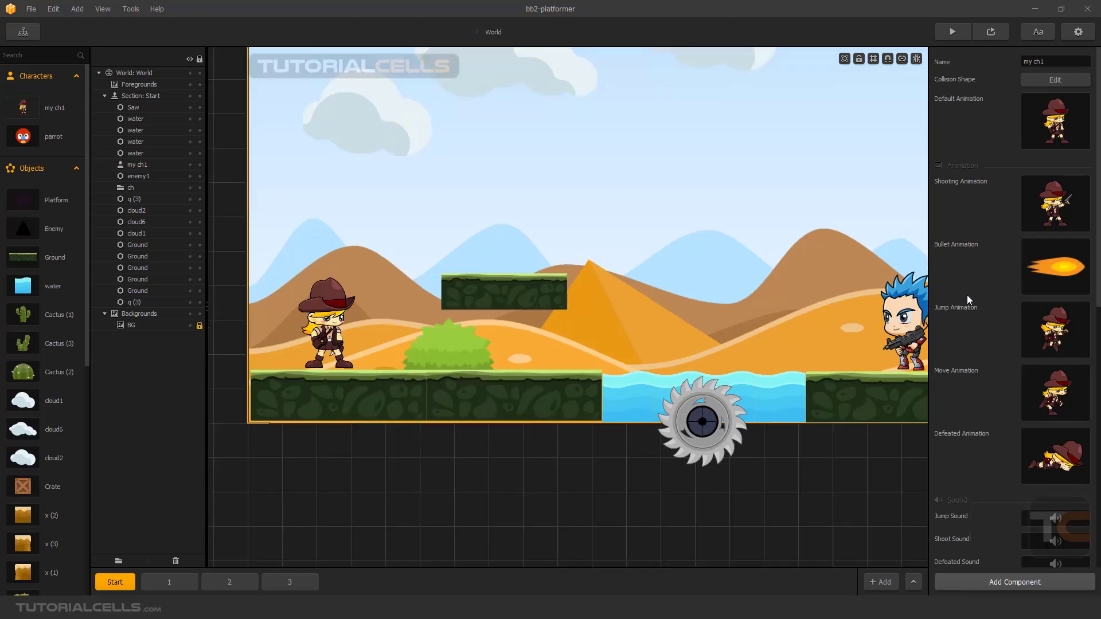
pyautogui.scroll(-5, 731, 322)
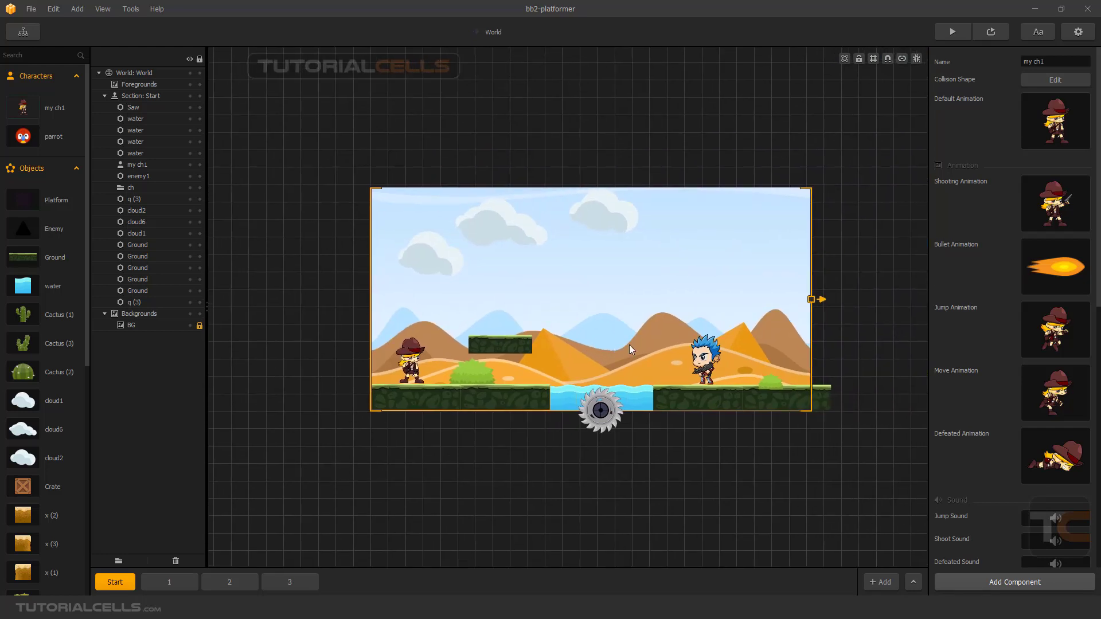
pyautogui.scroll(2, 629, 346)
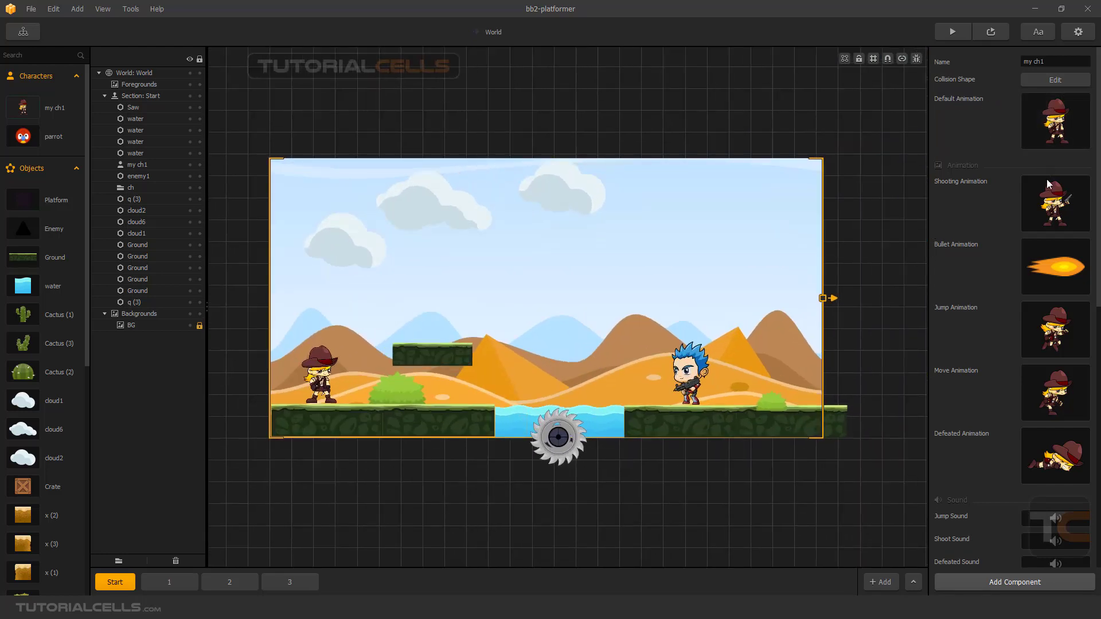
# Open my ch1's default animation for editing and shift the Idle (4) image slightly left and down.
pyautogui.moveTo(1054, 245)
pyautogui.moveTo(1038, 223)
pyautogui.moveTo(1060, 115)
pyautogui.click(1068, 101)
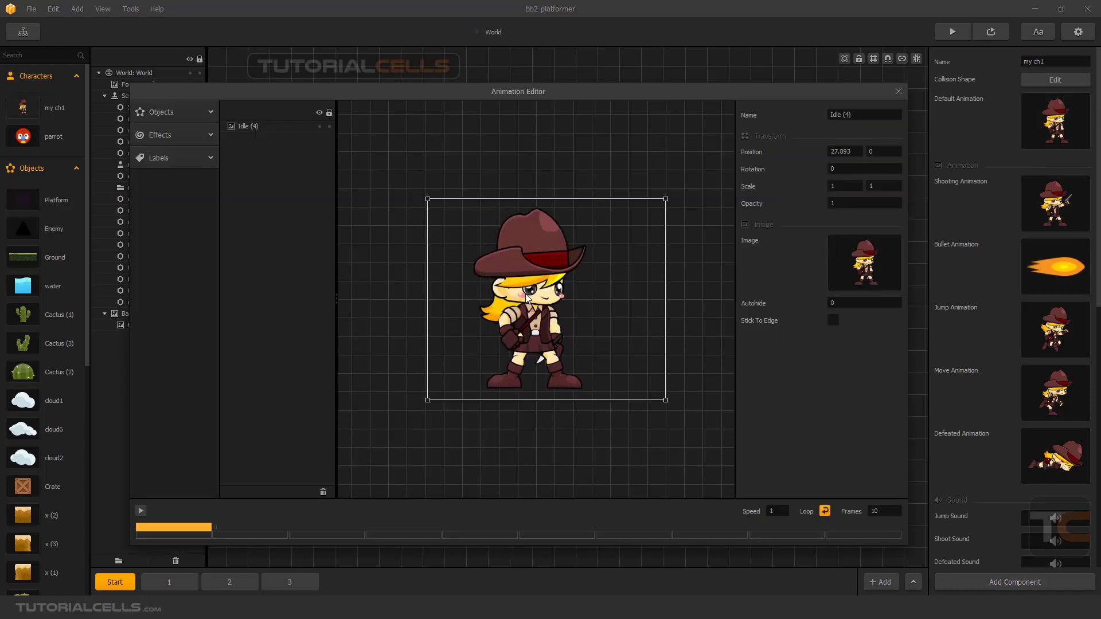
pyautogui.moveTo(526, 297); pyautogui.dragTo(522, 298)
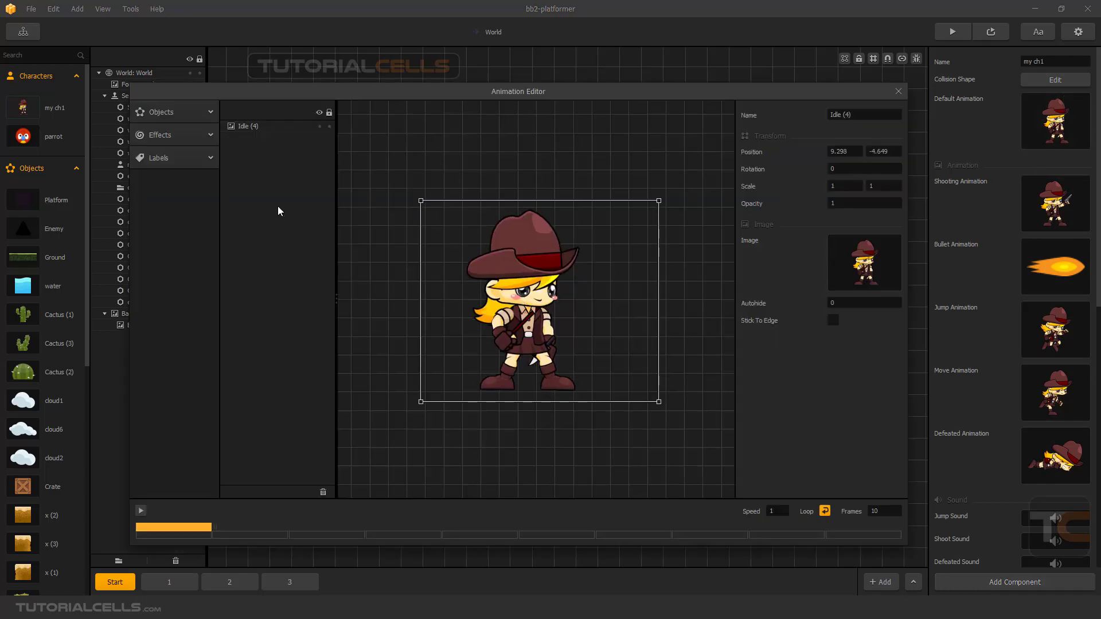
# Add the blue space missile object to the animation just in front of the character and enlarge it to a scale of about 2.15 by 2.09.
pyautogui.click(179, 113)
pyautogui.scroll(-10, 198, 275)
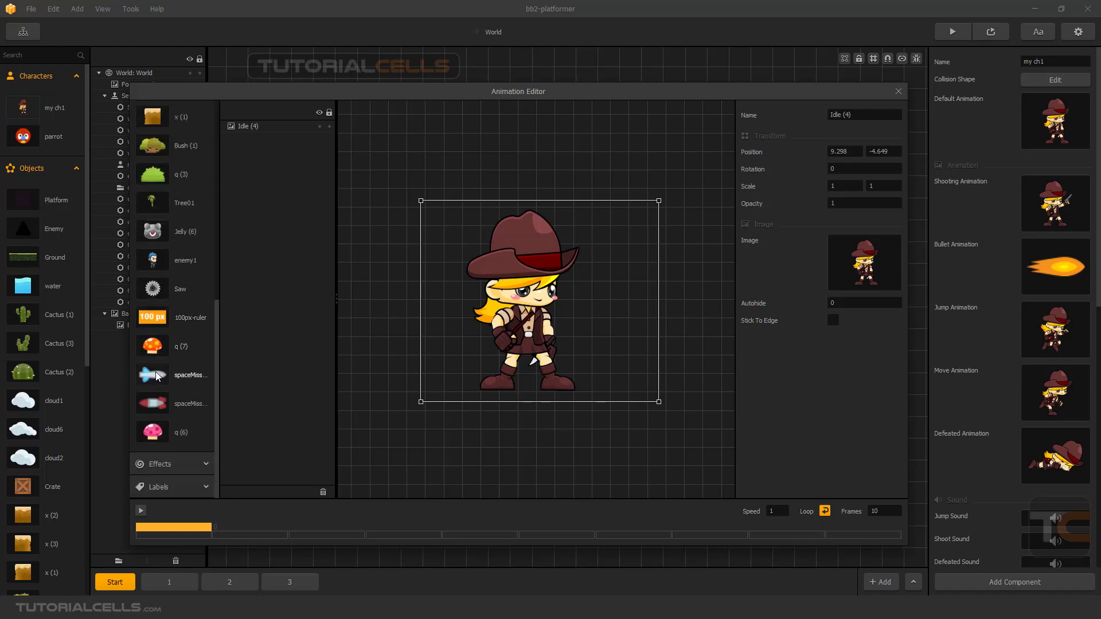
pyautogui.moveTo(152, 380); pyautogui.dragTo(383, 351)
pyautogui.moveTo(523, 337); pyautogui.dragTo(600, 331)
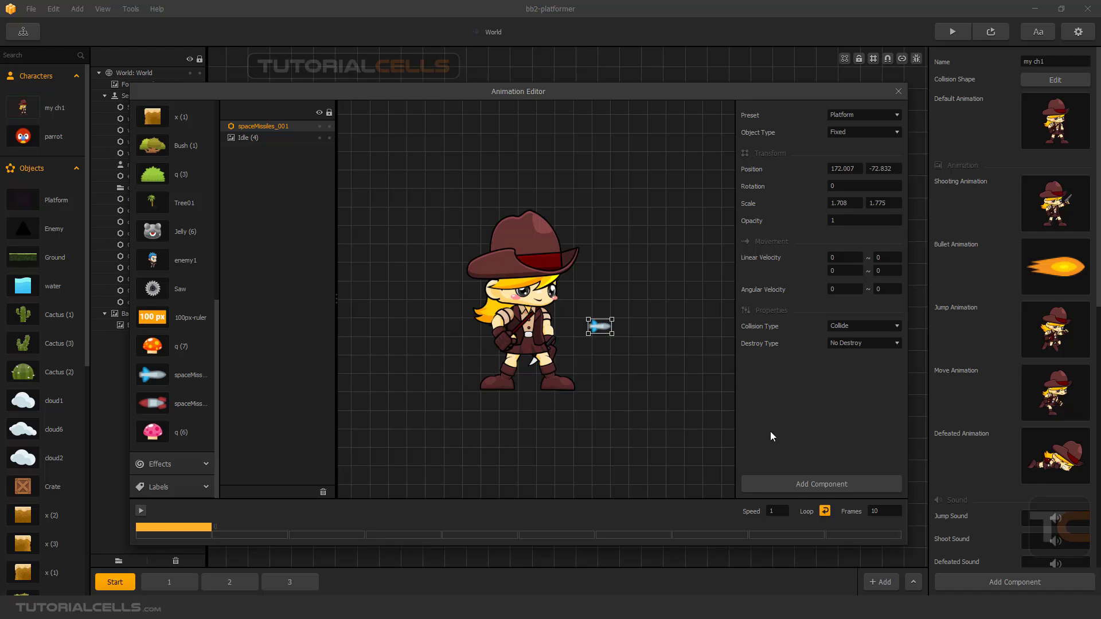
pyautogui.moveTo(597, 328); pyautogui.dragTo(615, 317)
# Add a Spawner component to the missile with a minimum horizontal linear velocity of 5, and preview the Start section.
pyautogui.click(791, 485)
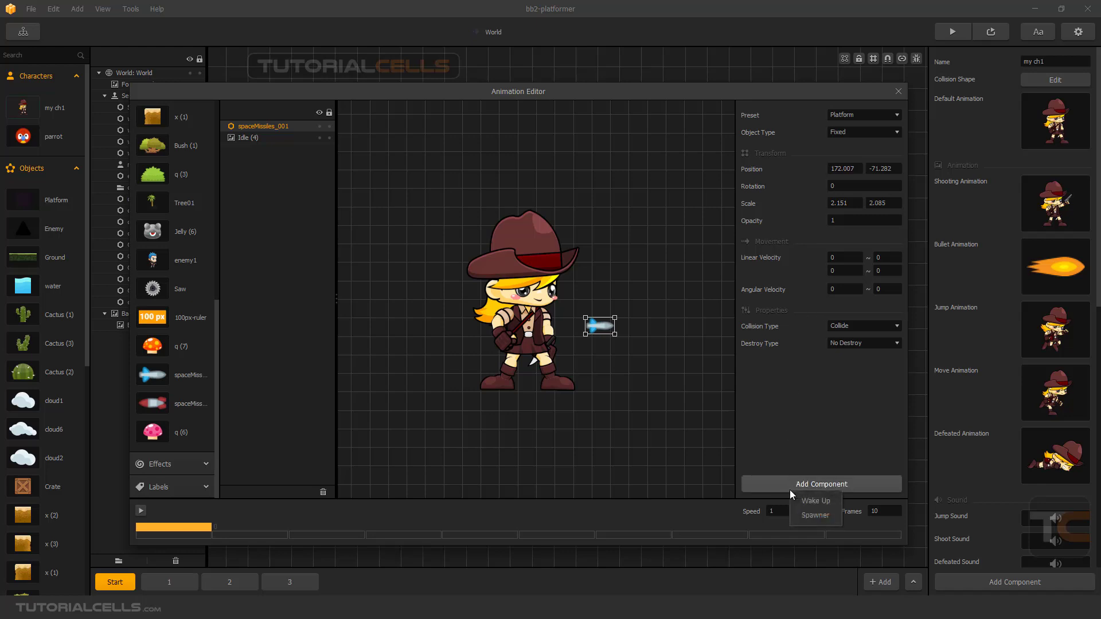
pyautogui.click(807, 518)
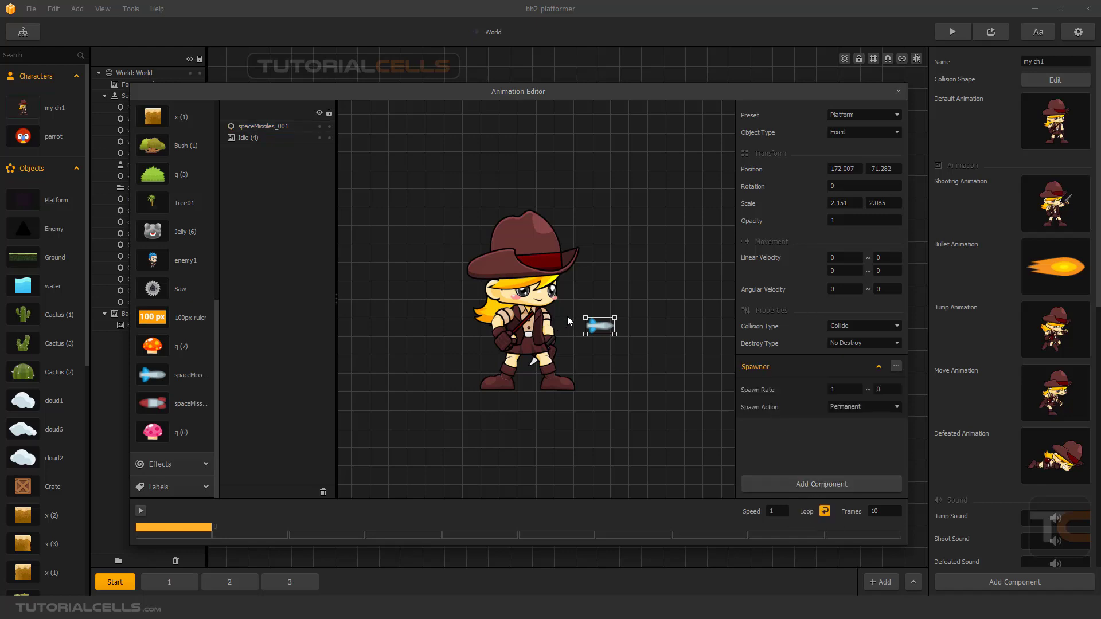
pyautogui.click(842, 257)
pyautogui.write('5')
pyautogui.click(898, 91)
pyautogui.click(952, 31)
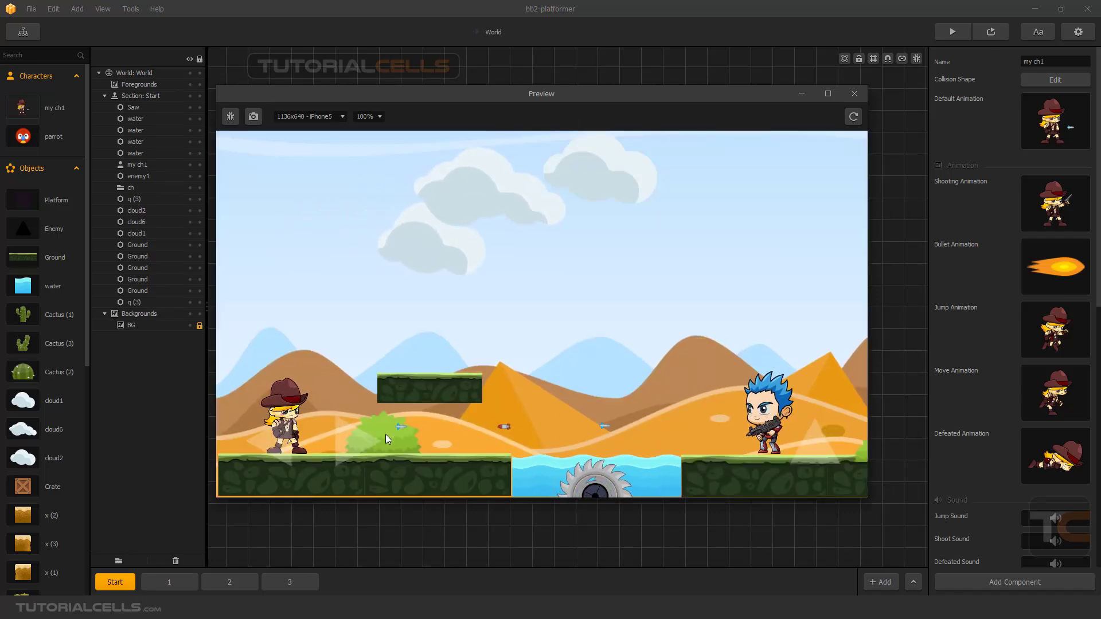
# Close the preview and delete the blue space missile from my ch1's default animation.
pyautogui.click(854, 93)
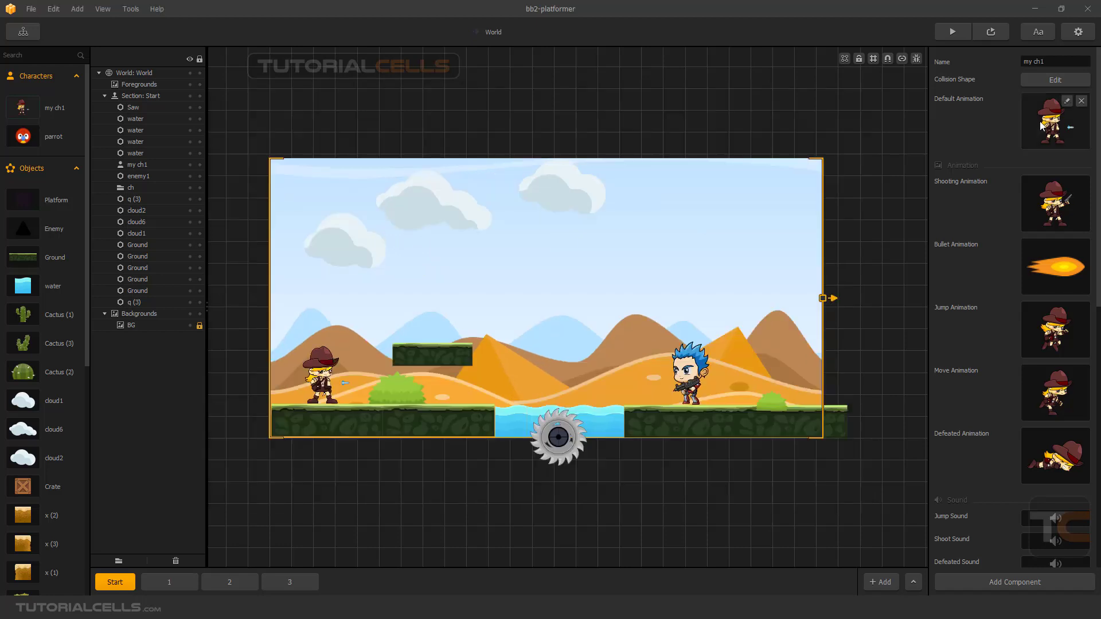
pyautogui.click(1056, 117)
pyautogui.moveTo(545, 327)
pyautogui.mouseDown()
pyautogui.moveTo(483, 325)
pyautogui.moveTo(545, 335)
pyautogui.mouseUp()
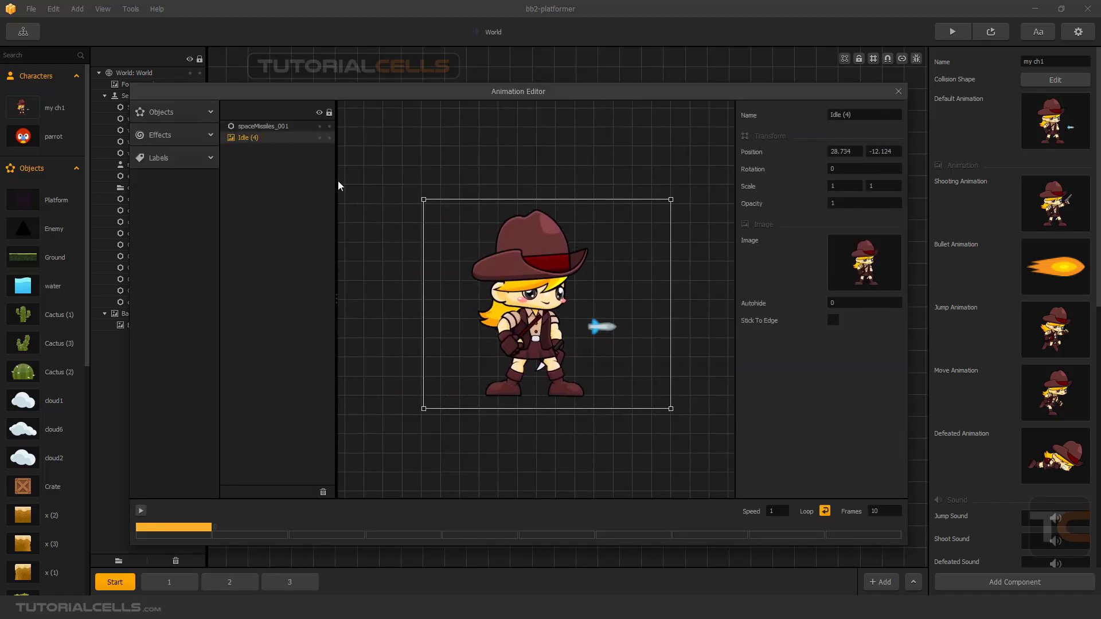
pyautogui.click(261, 127)
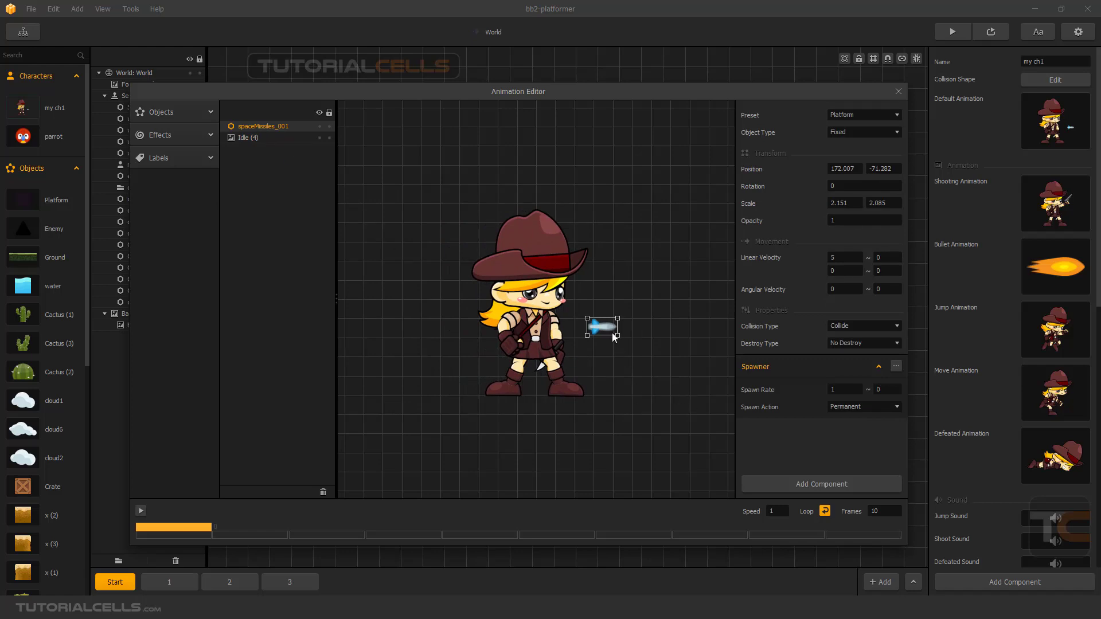
pyautogui.moveTo(610, 333); pyautogui.dragTo(623, 336)
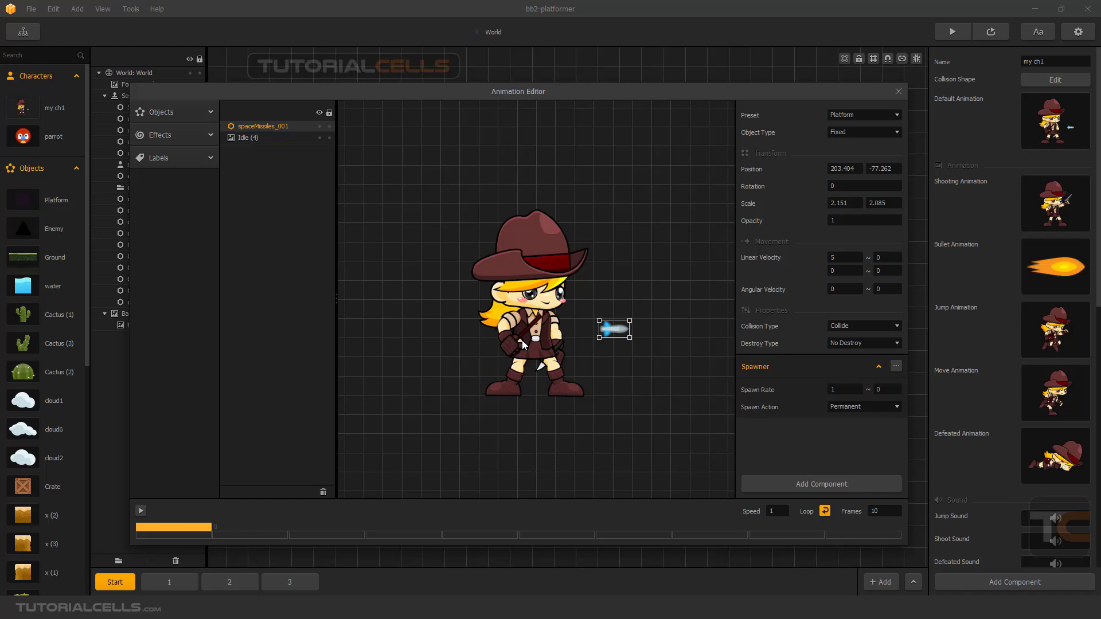
pyautogui.press('Delete')
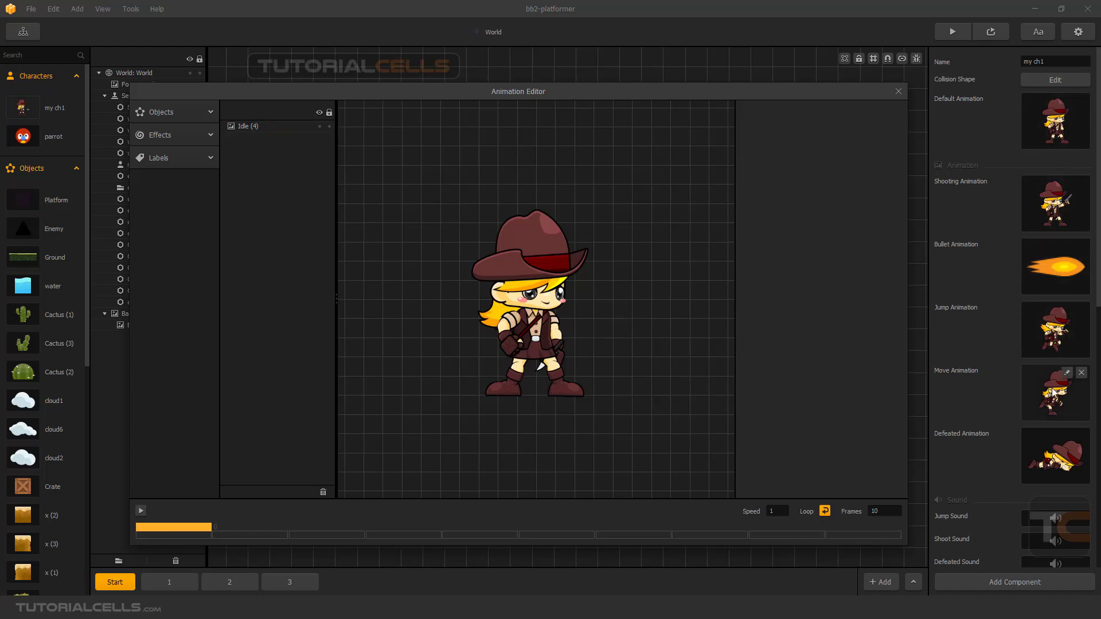
pyautogui.scroll(-1, 1054, 390)
pyautogui.click(1066, 403)
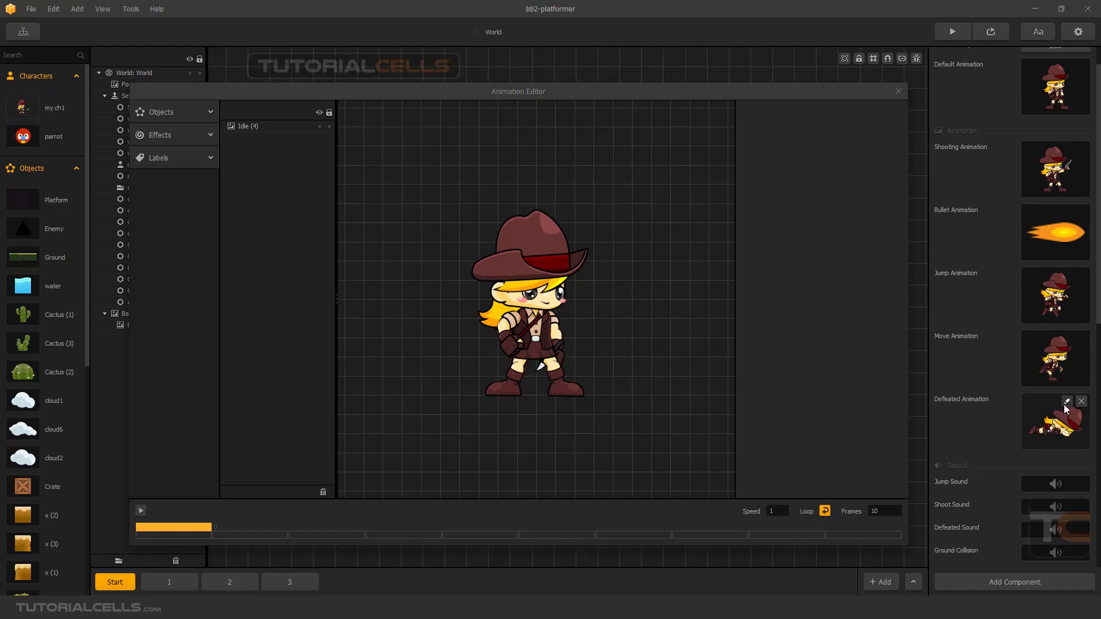
pyautogui.scroll(1, 1042, 123)
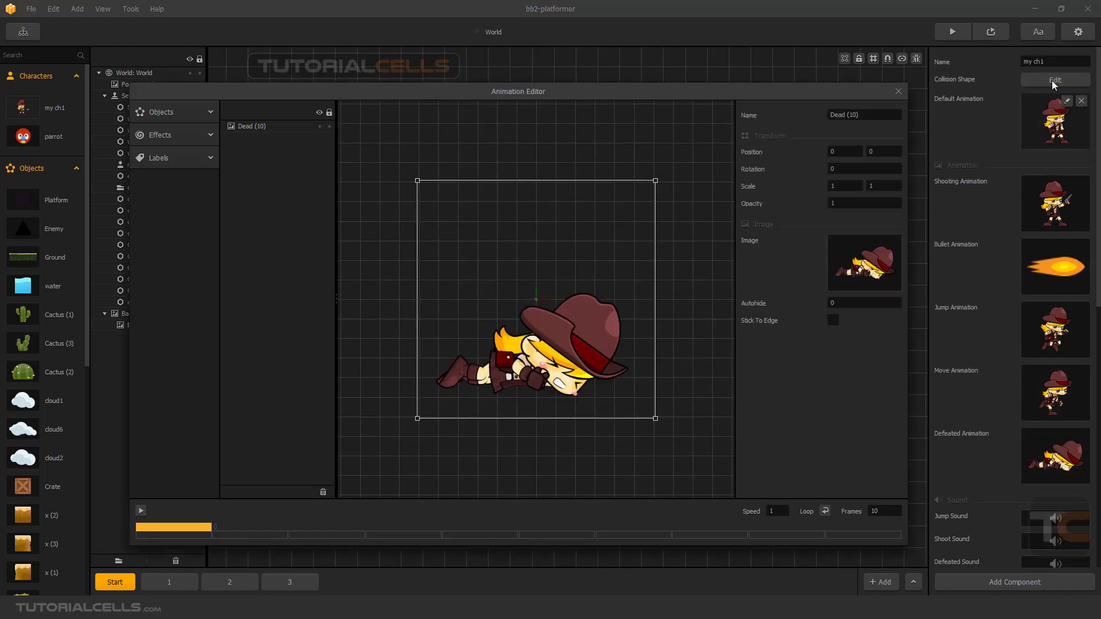
# Add the Saw object to my ch1's default animation, shrunk to a scale of about 0.12 and placed in front of the character.
pyautogui.click(1068, 102)
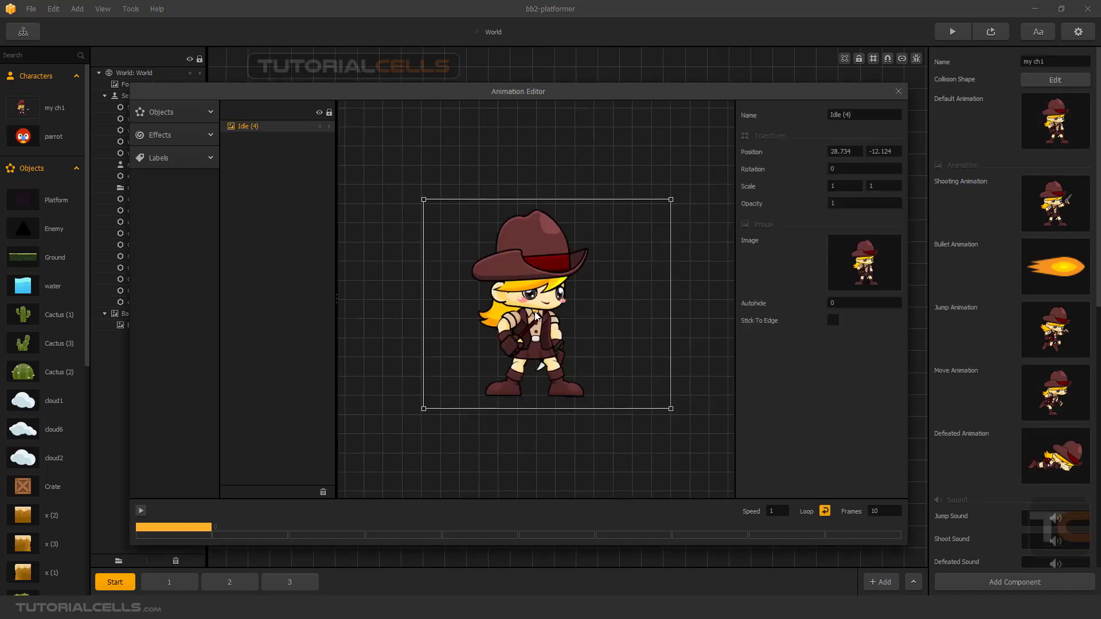
pyautogui.scroll(-4, 50, 410)
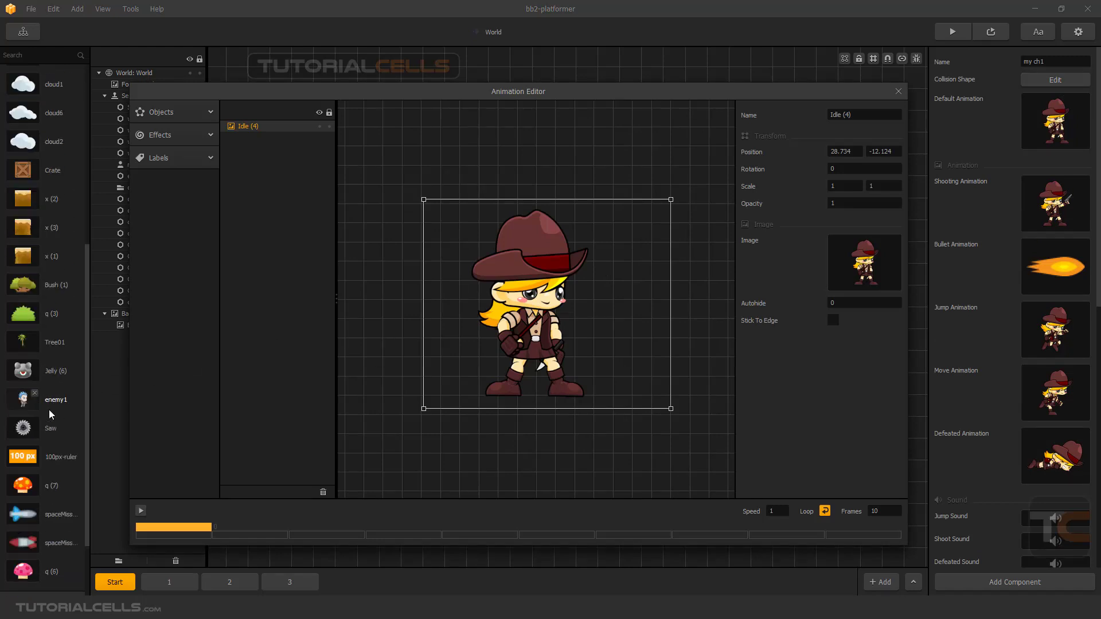
pyautogui.scroll(-3, 50, 409)
pyautogui.moveTo(20, 344); pyautogui.dragTo(533, 330)
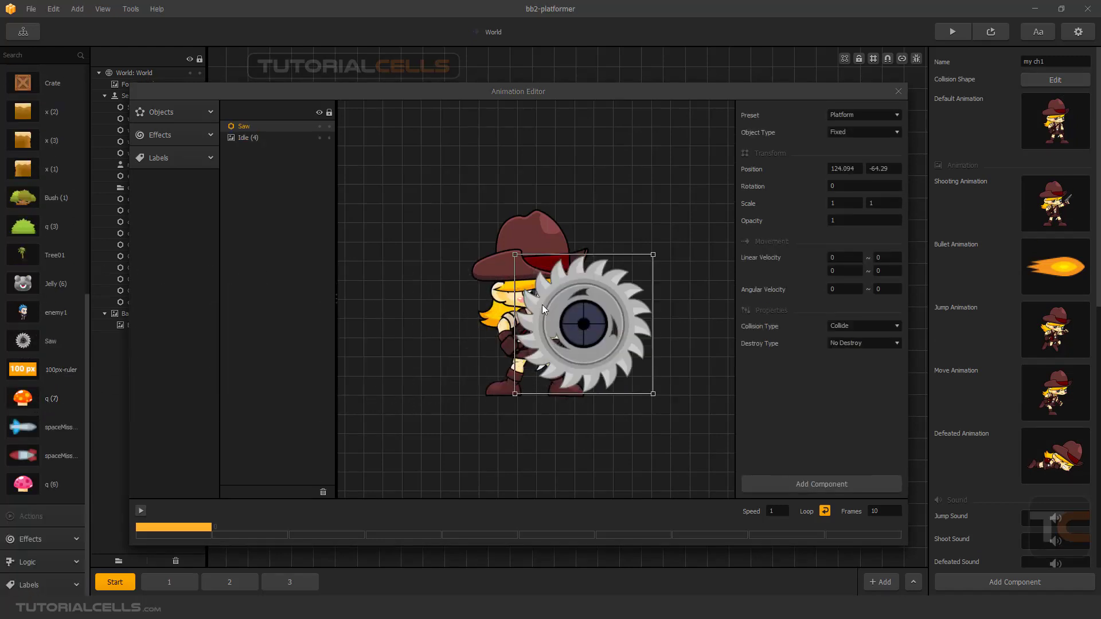
pyautogui.moveTo(516, 256); pyautogui.dragTo(615, 327)
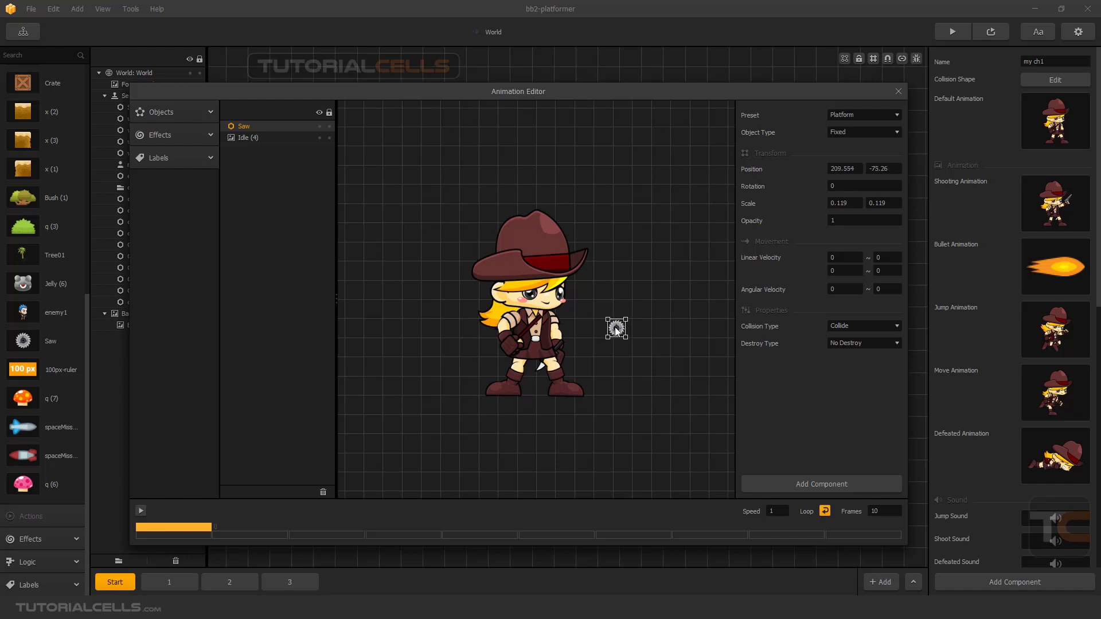
# Add a Spawner component with the Shooting spawn action to the saw, and move the saw slightly closer to the character.
pyautogui.click(790, 487)
pyautogui.click(800, 516)
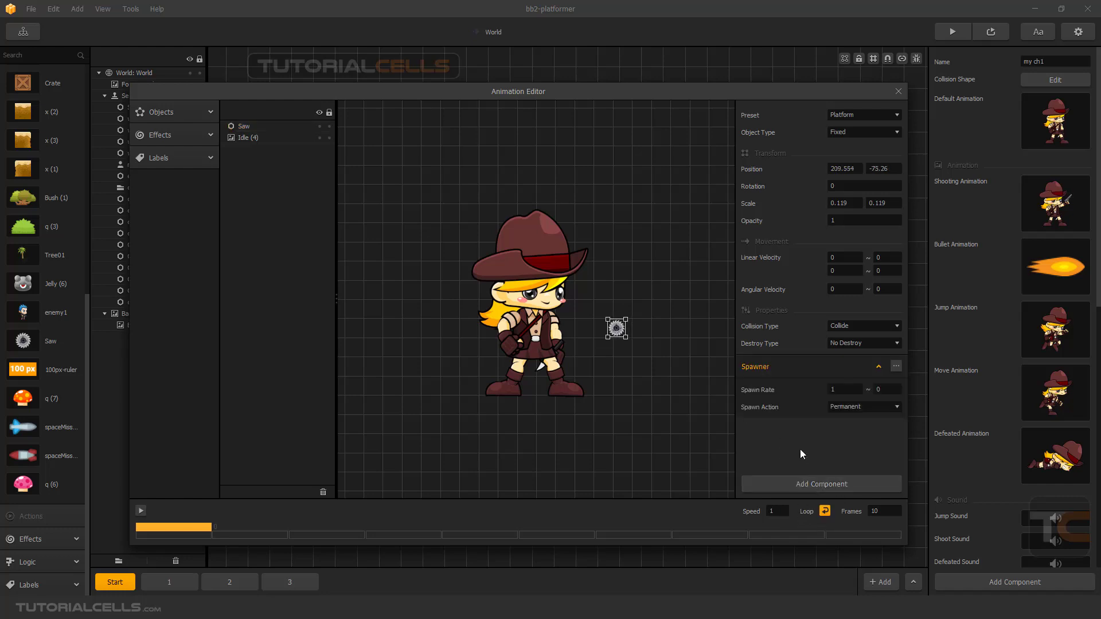
pyautogui.click(837, 409)
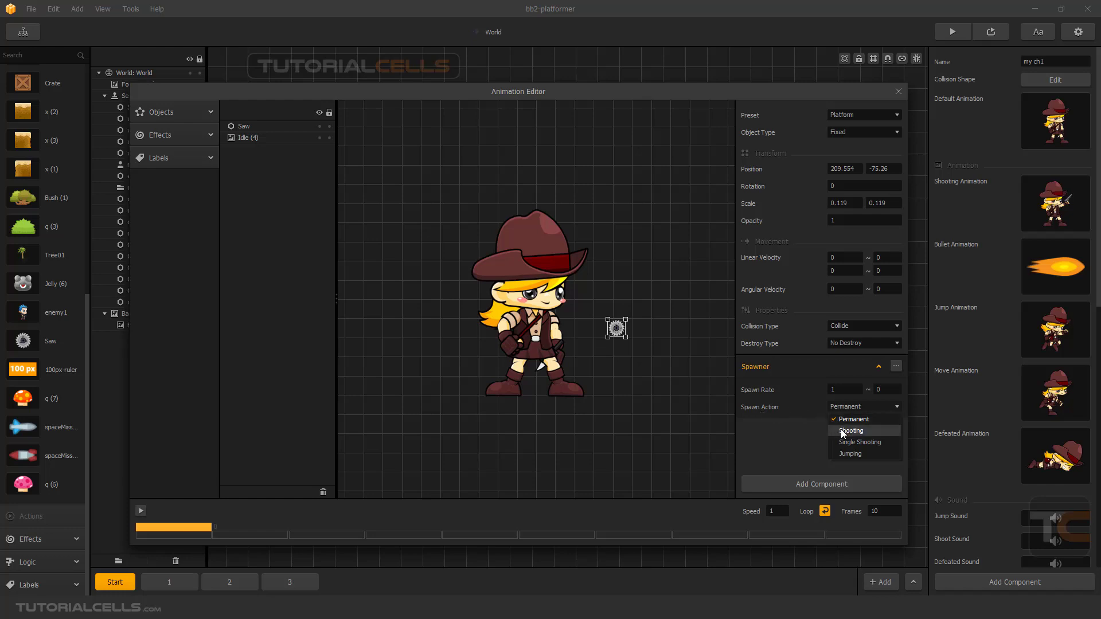
pyautogui.click(797, 433)
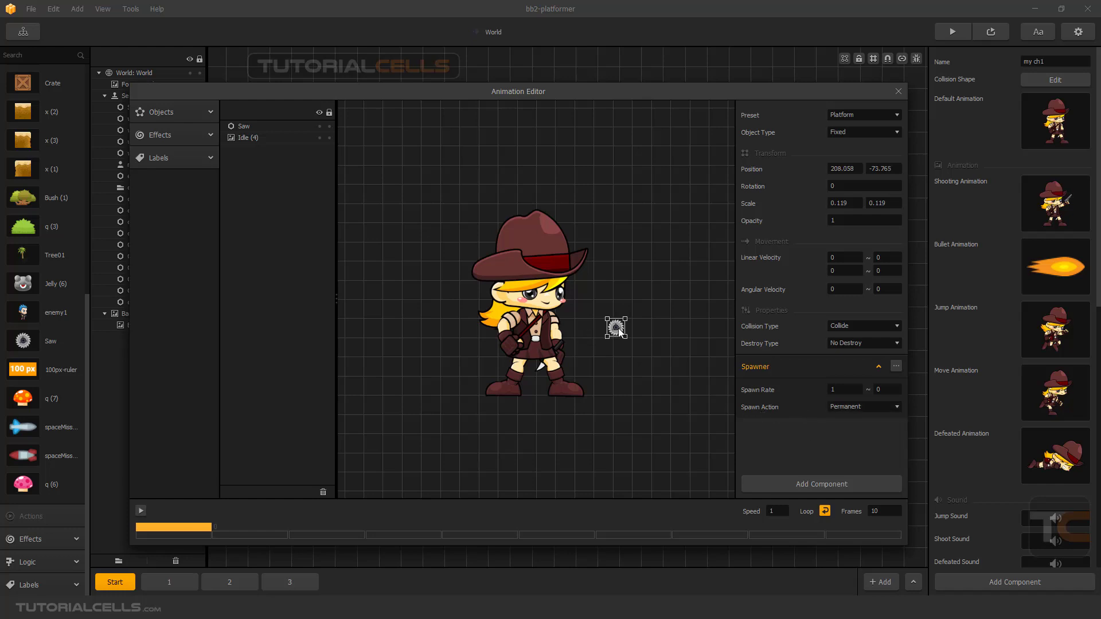
pyautogui.moveTo(621, 333); pyautogui.dragTo(611, 338)
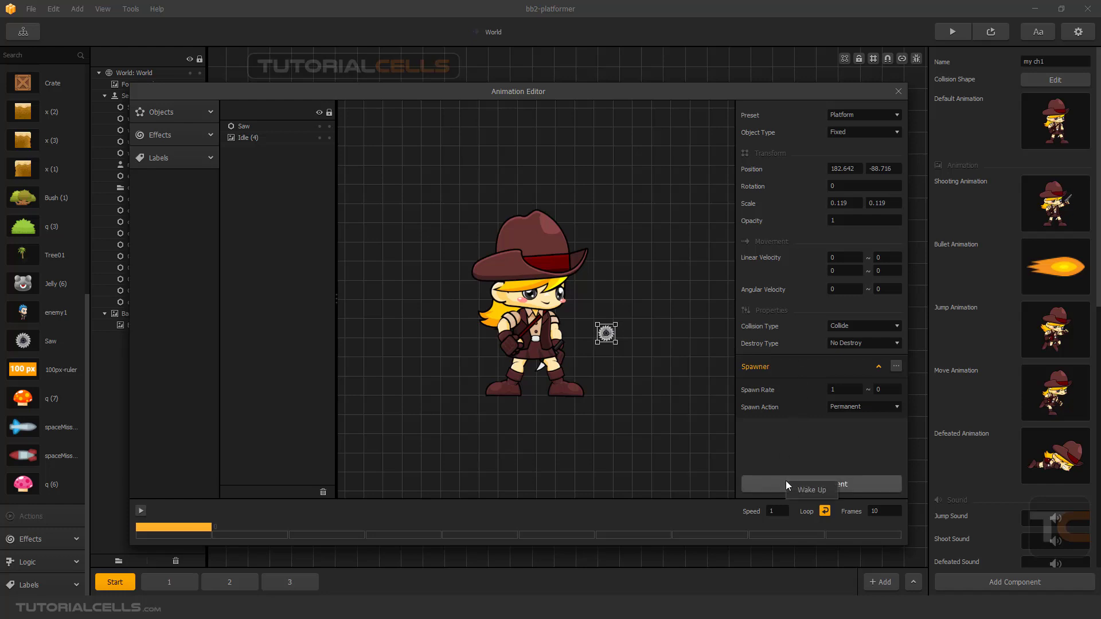
pyautogui.click(841, 403)
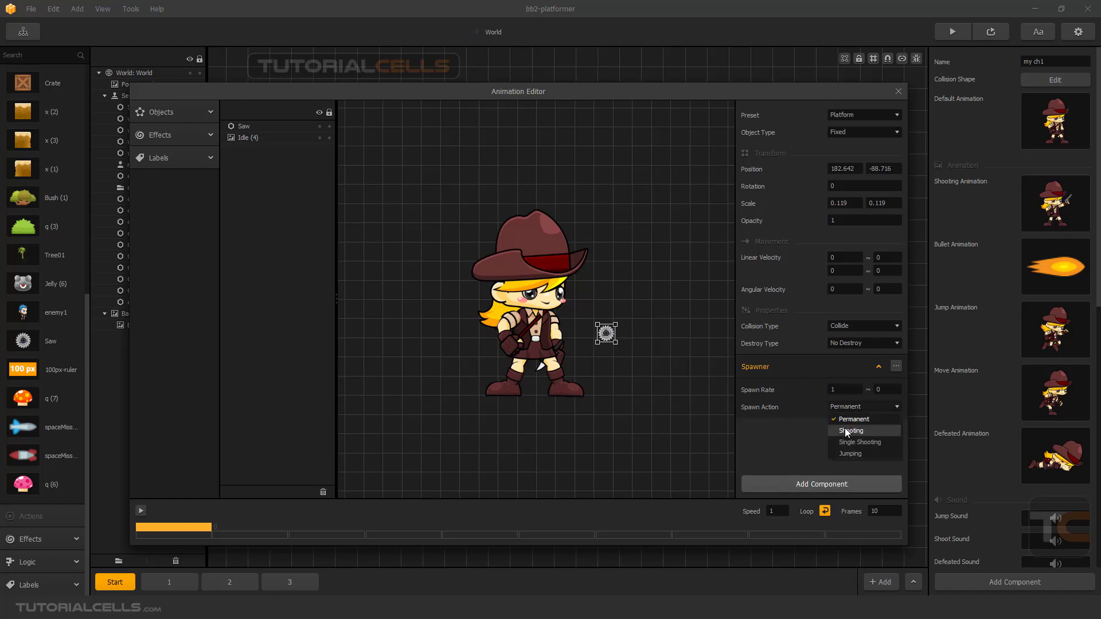
pyautogui.click(846, 429)
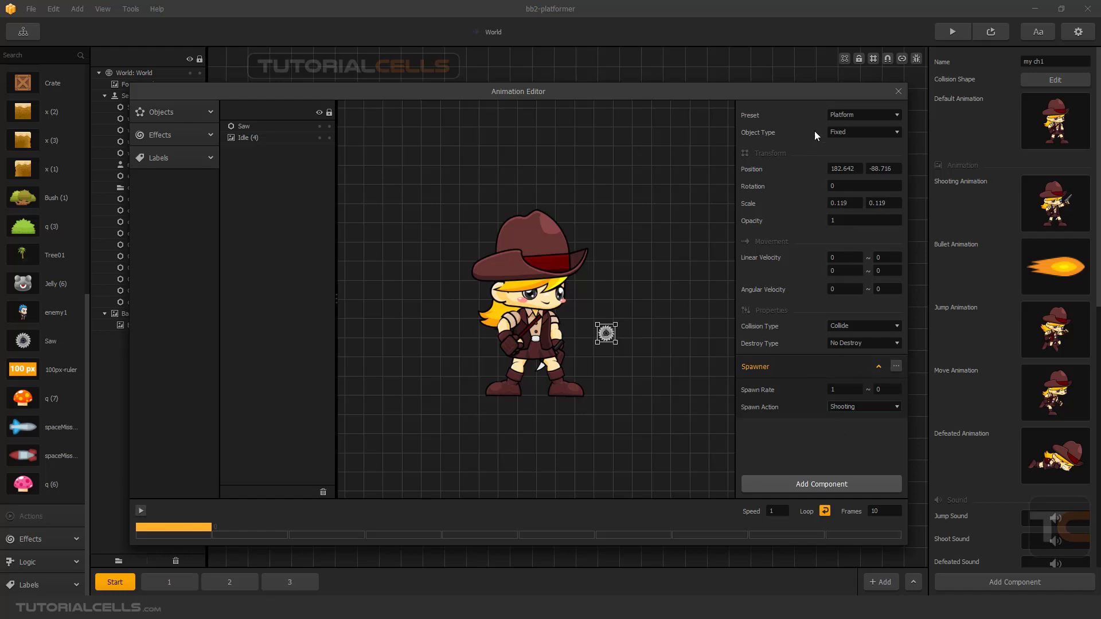
# Make the saw a Physics Object with minimum linear velocities of 5 horizontally and 3 vertically and a minimum angular velocity of 10.
pyautogui.click(842, 115)
pyautogui.click(848, 141)
pyautogui.click(842, 288)
pyautogui.click(846, 257)
pyautogui.write('5')
pyautogui.click(839, 271)
pyautogui.press('Return')
pyautogui.click(898, 93)
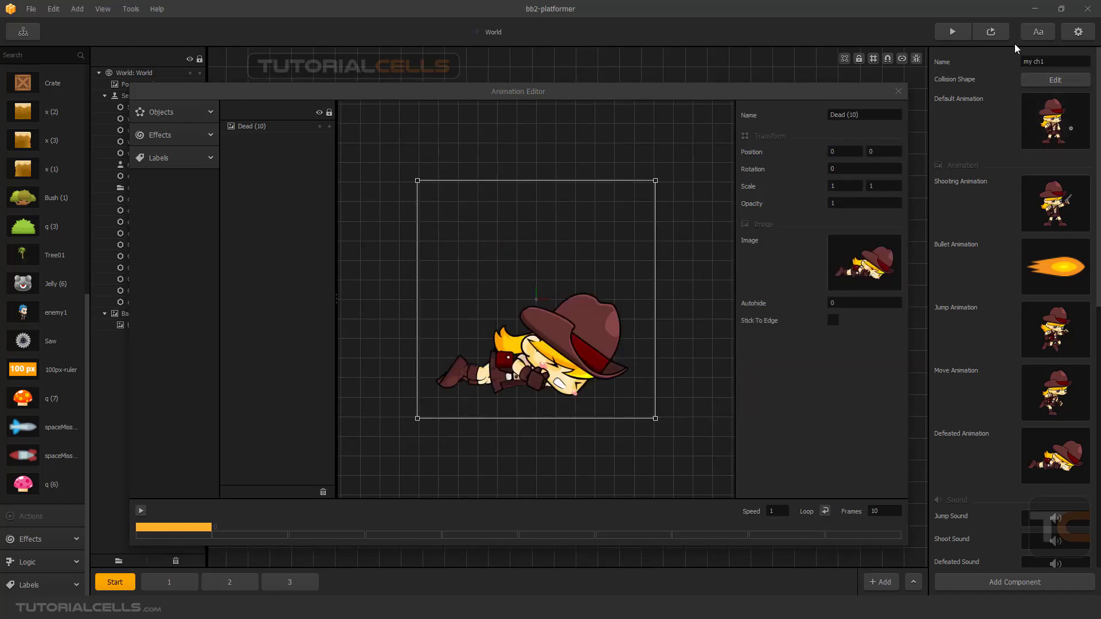
# Preview the Start section, making the character jump and shoot repeatedly to test the saw spawner, and close the preview.
pyautogui.click(993, 36)
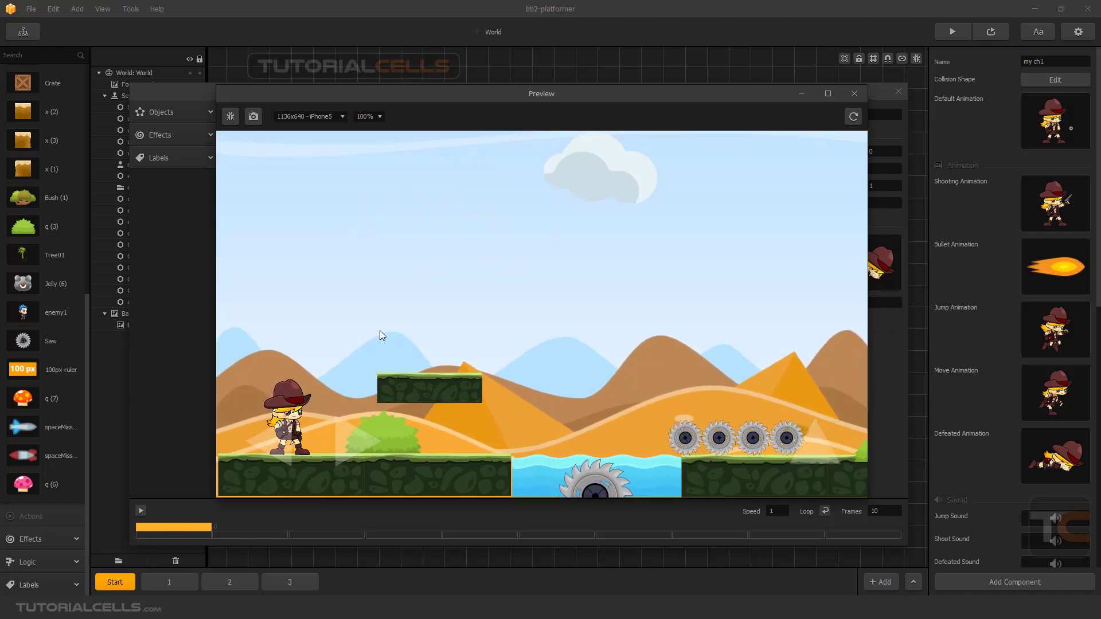
pyautogui.press('Up')
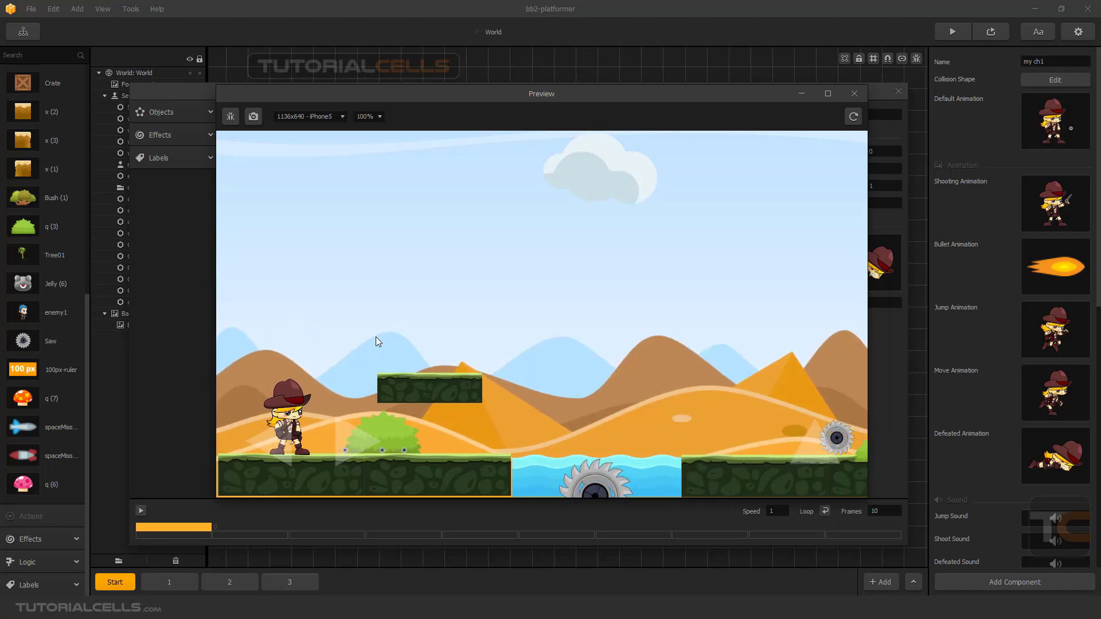
pyautogui.press('space')
pyautogui.press('space')
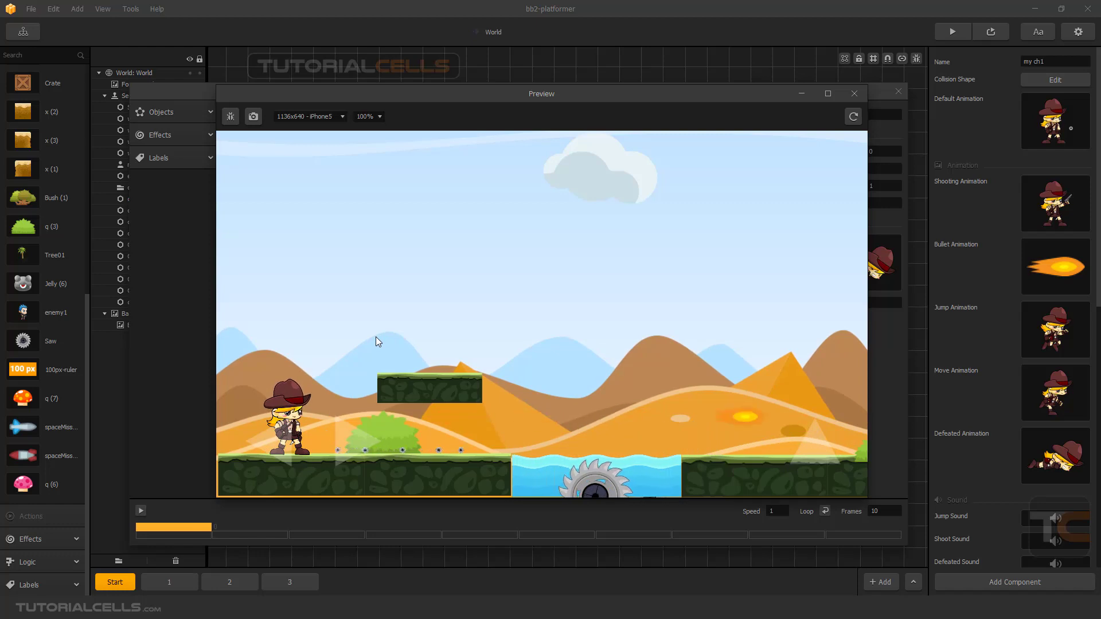
pyautogui.press('space')
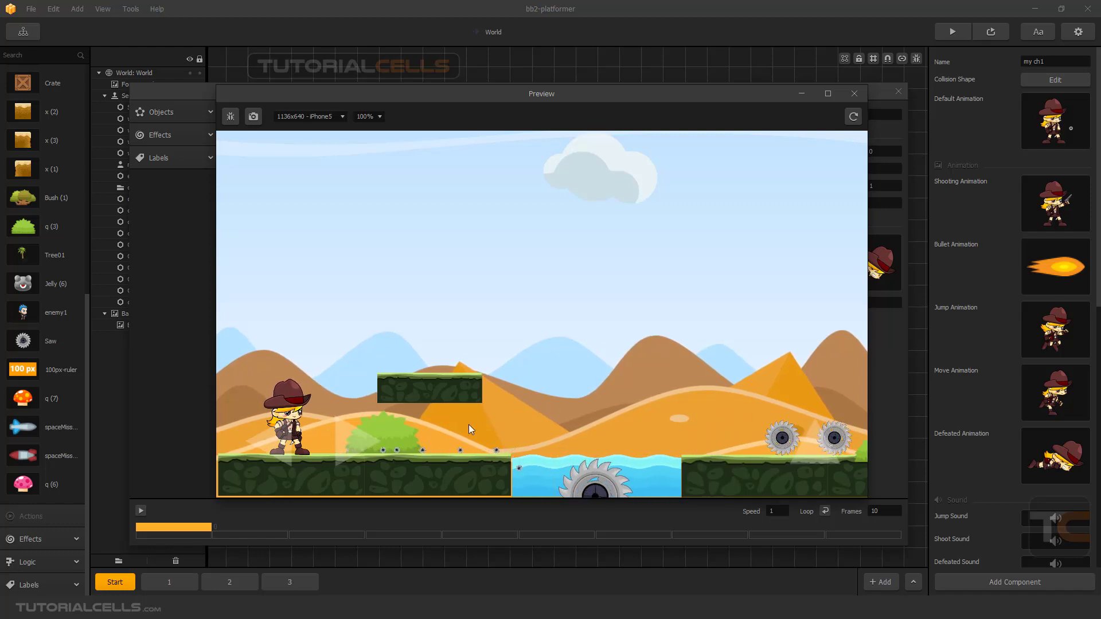
pyautogui.click(854, 94)
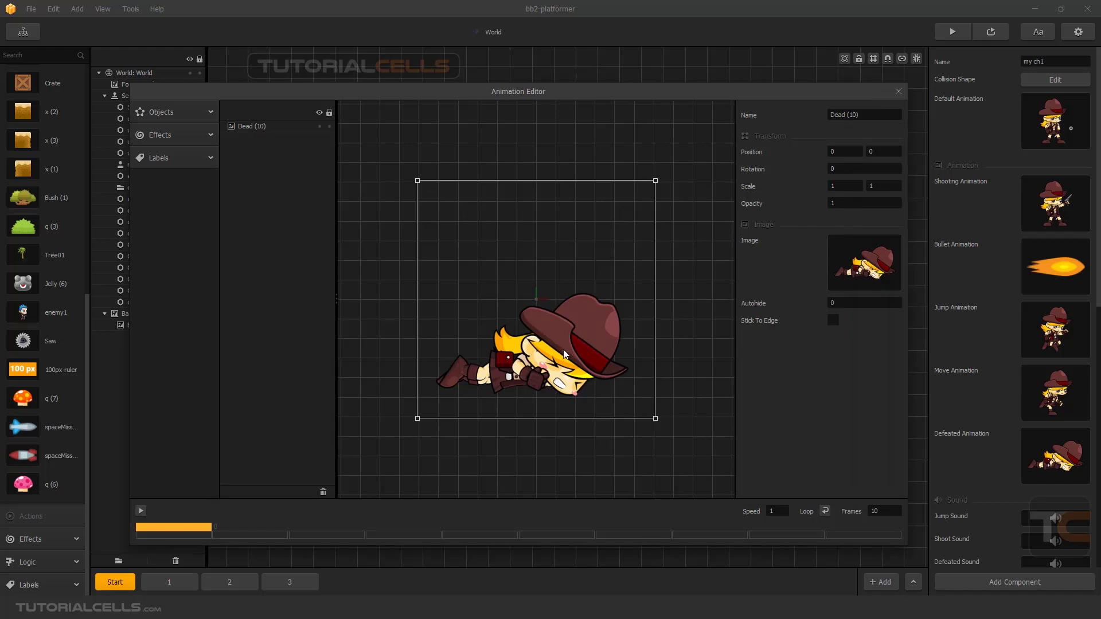
# Review the saw's settings in the default animation and close the open animation editors, including the one for the defeated animation.
pyautogui.moveTo(1059, 455)
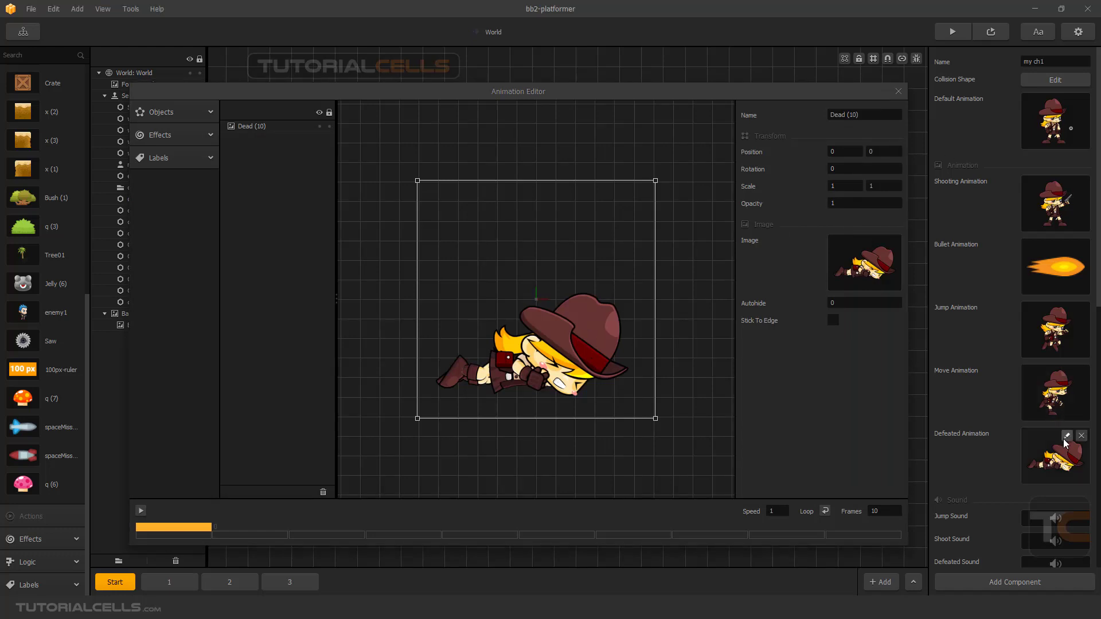
pyautogui.click(1068, 100)
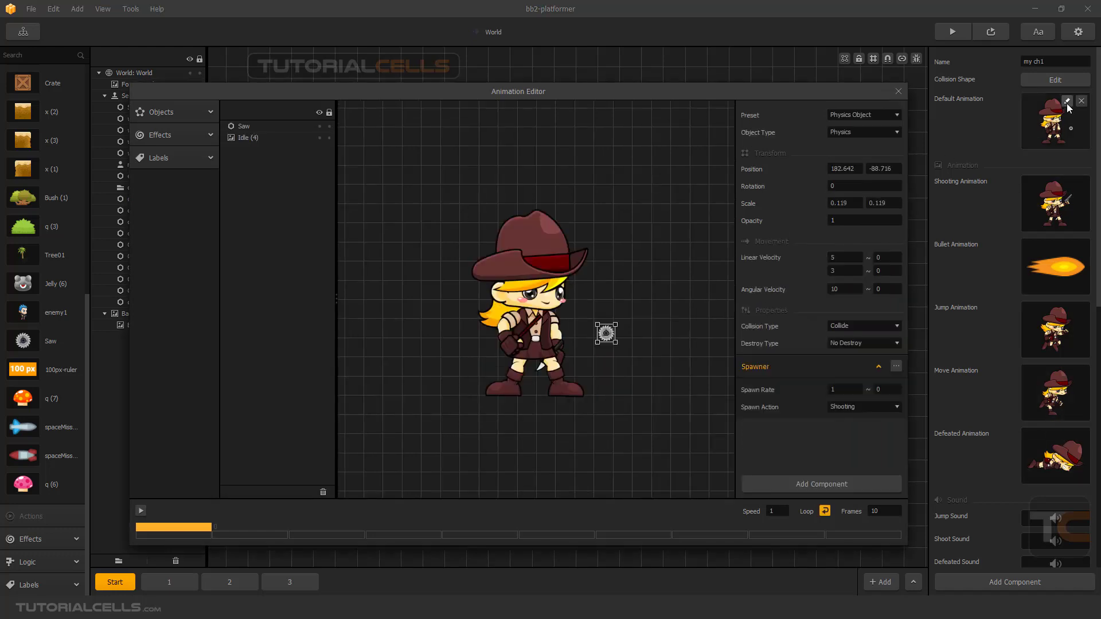
pyautogui.click(899, 92)
pyautogui.moveTo(1039, 442)
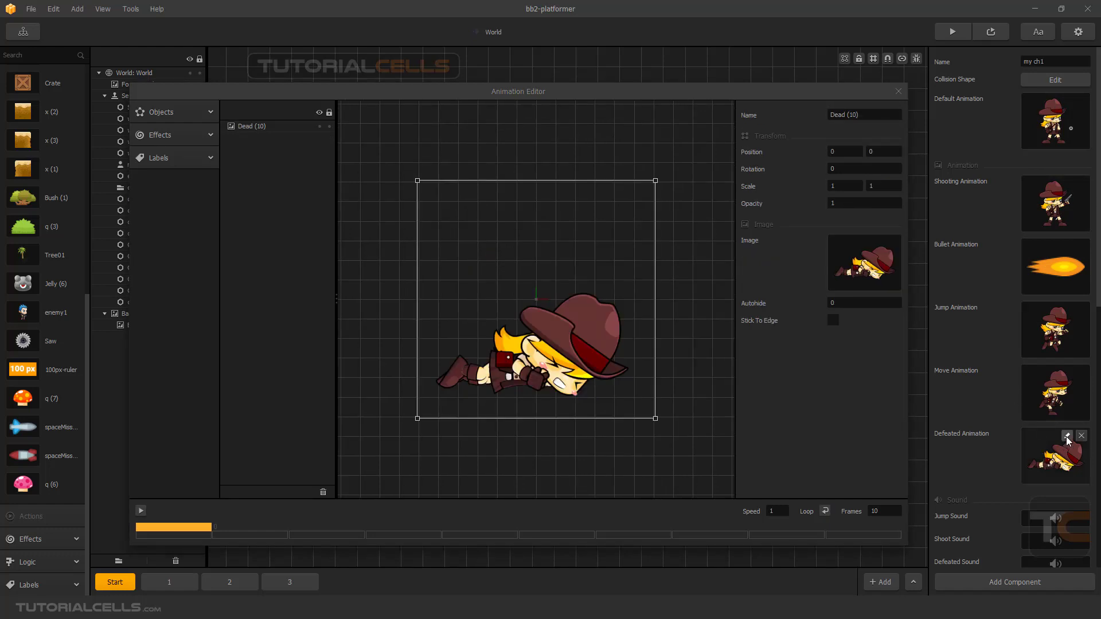
pyautogui.click(899, 92)
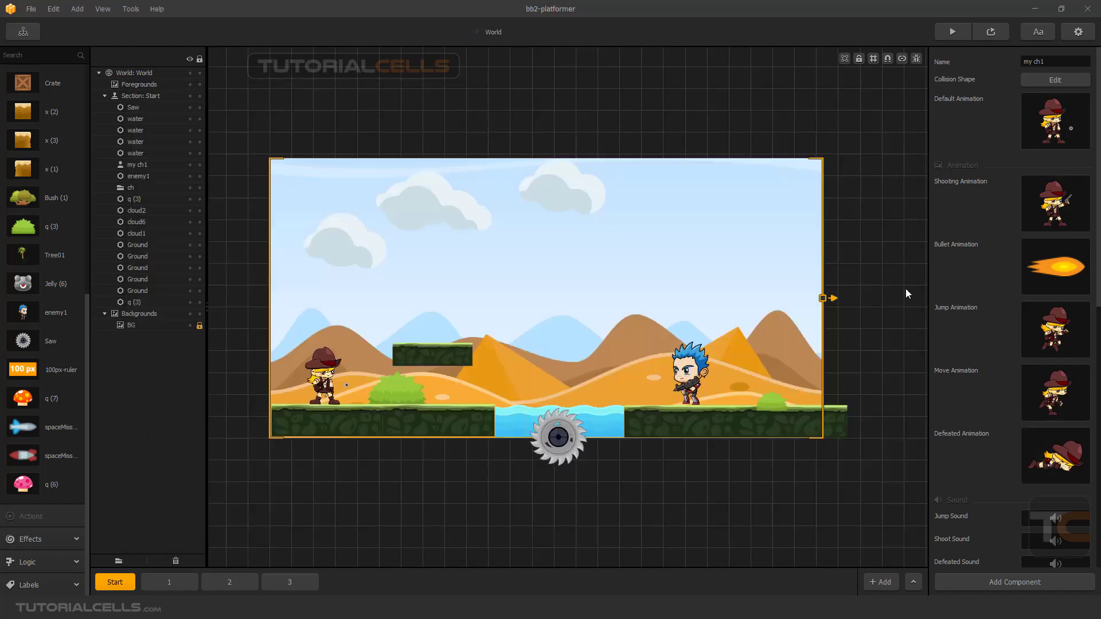
# In my ch1's default animation, move the saw spawner behind the character's legs to about (-110, -157) and set its spawn action to Jumping.
pyautogui.moveTo(1039, 454)
pyautogui.click(1040, 121)
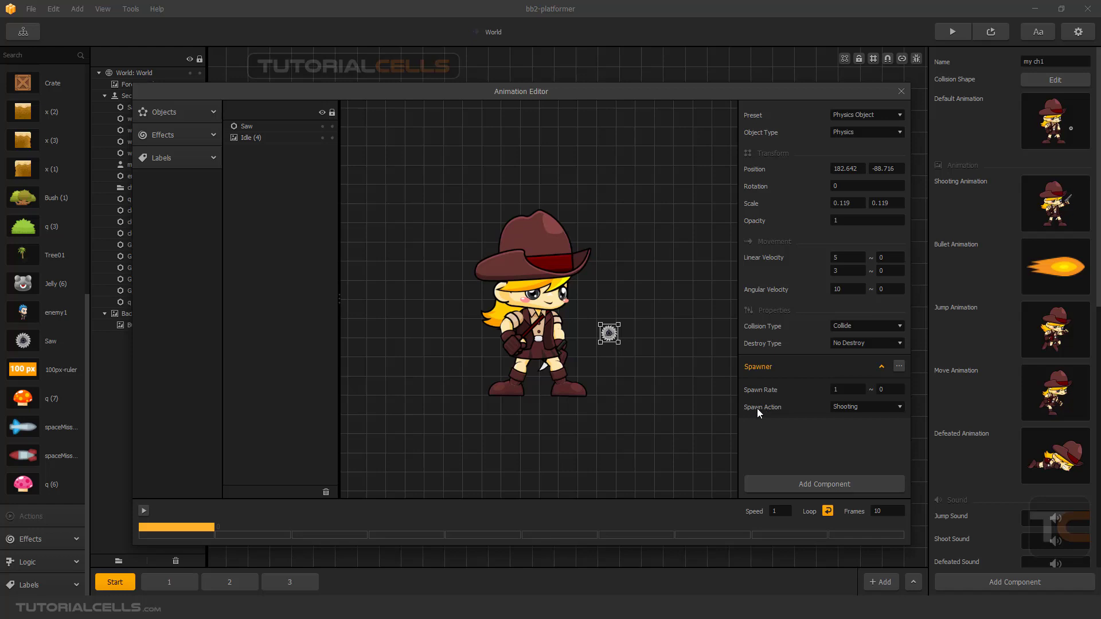
pyautogui.moveTo(610, 337); pyautogui.dragTo(494, 363)
pyautogui.click(855, 405)
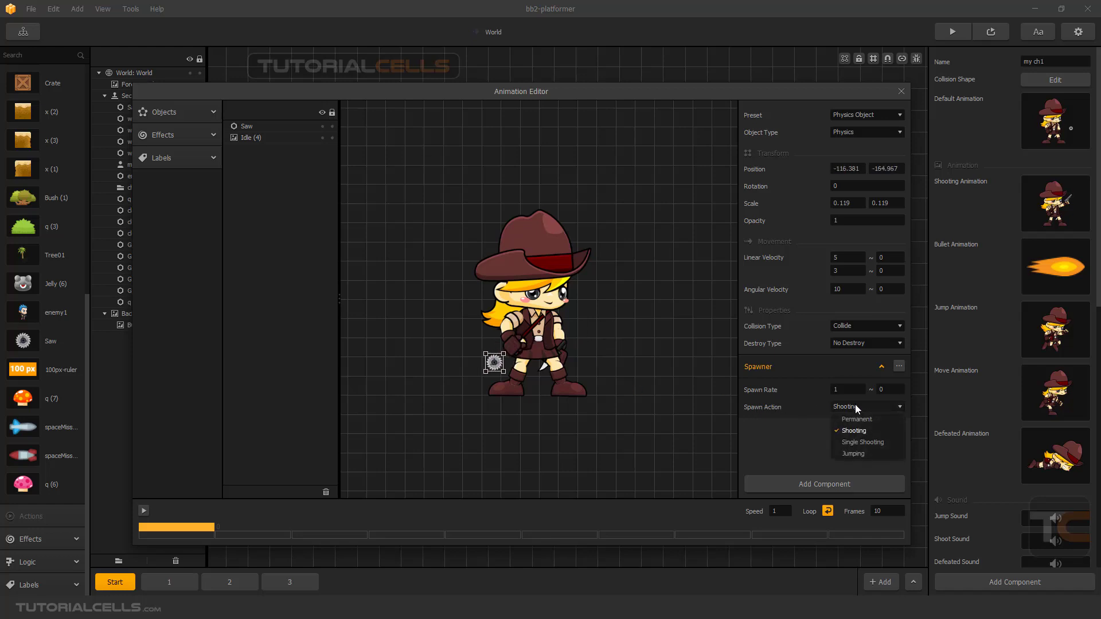
pyautogui.click(853, 454)
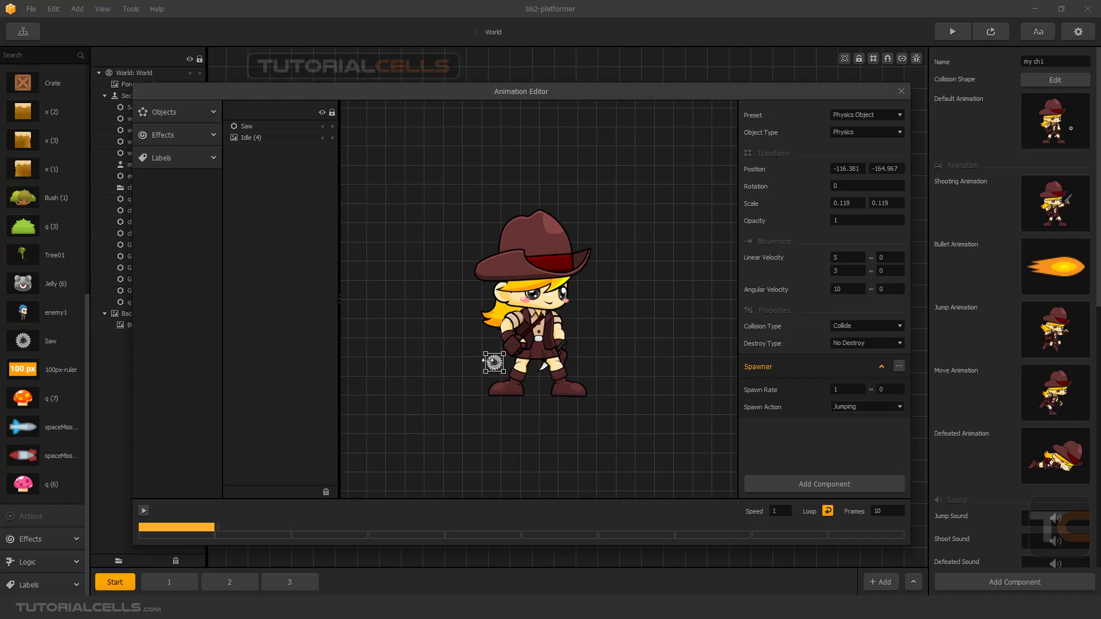
pyautogui.moveTo(486, 361); pyautogui.dragTo(611, 335)
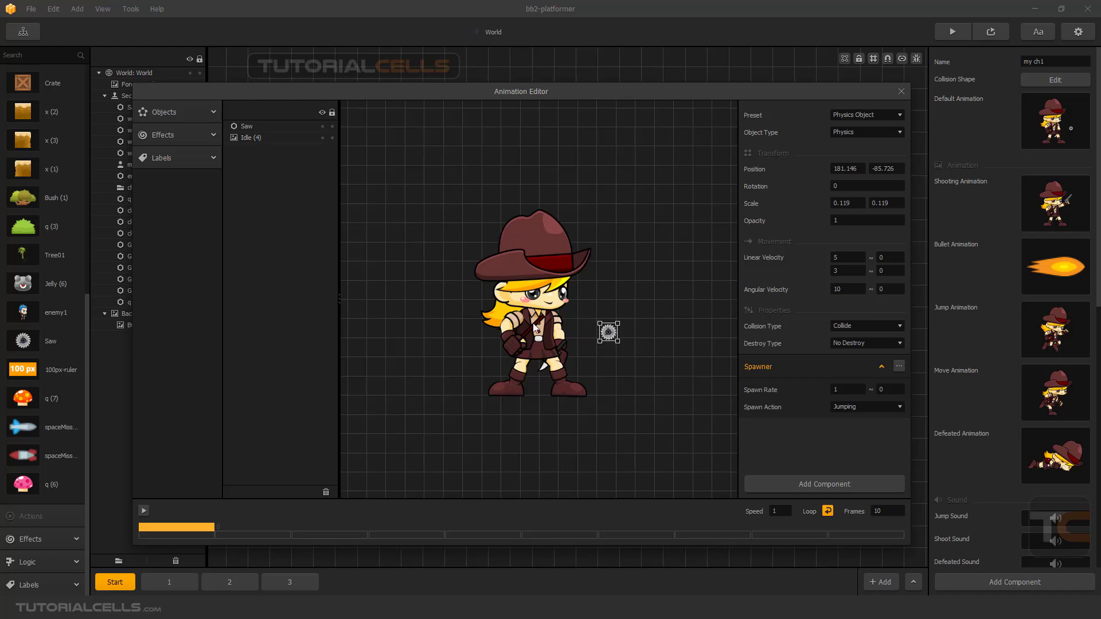
pyautogui.moveTo(609, 336); pyautogui.dragTo(498, 363)
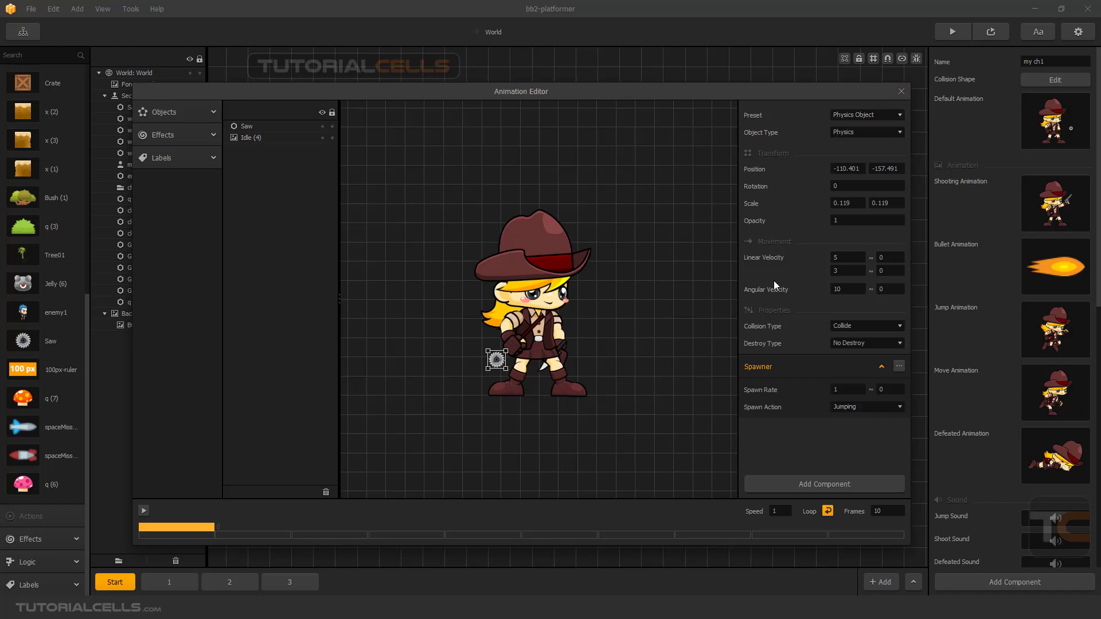
pyautogui.click(902, 91)
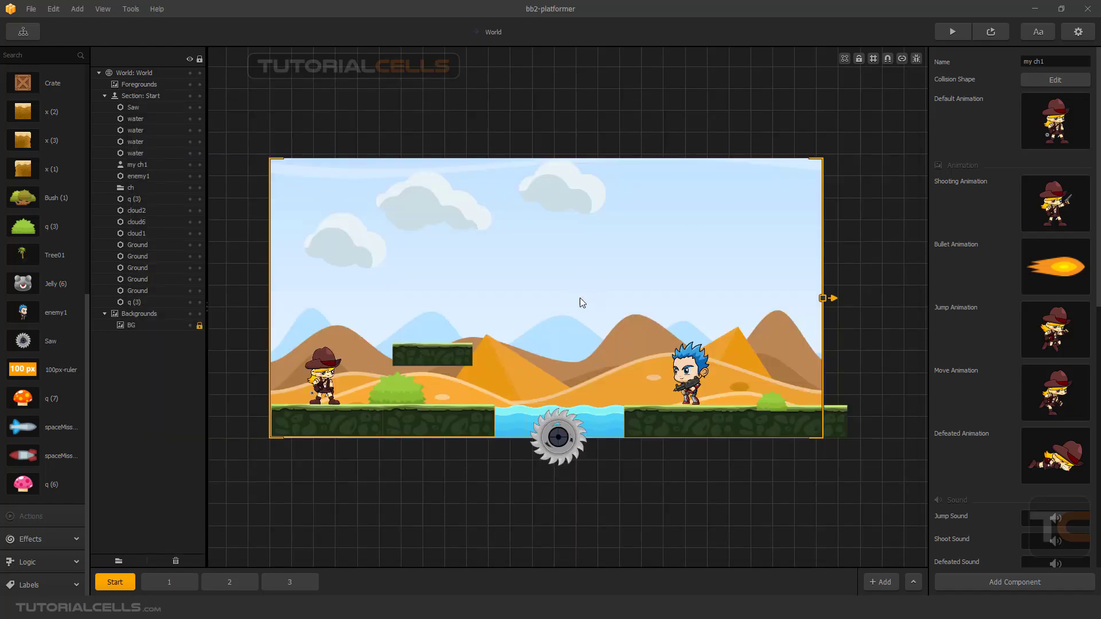
# Preview the Start section, making the character jump to test the saw spawner's Jumping spawn action, and close the preview.
pyautogui.click(992, 31)
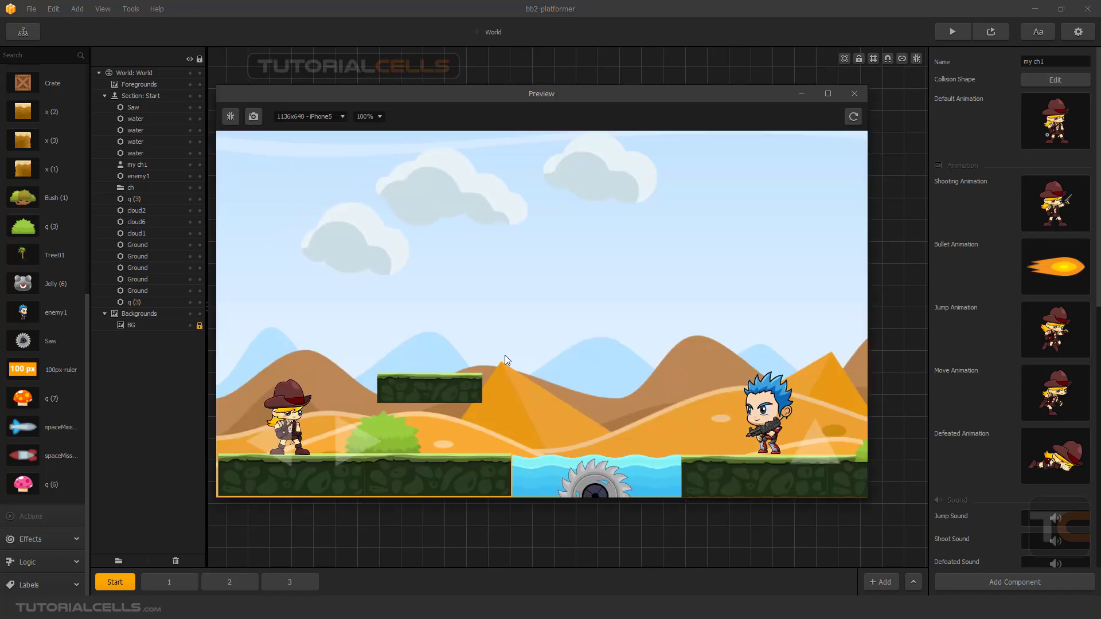
pyautogui.press('Up')
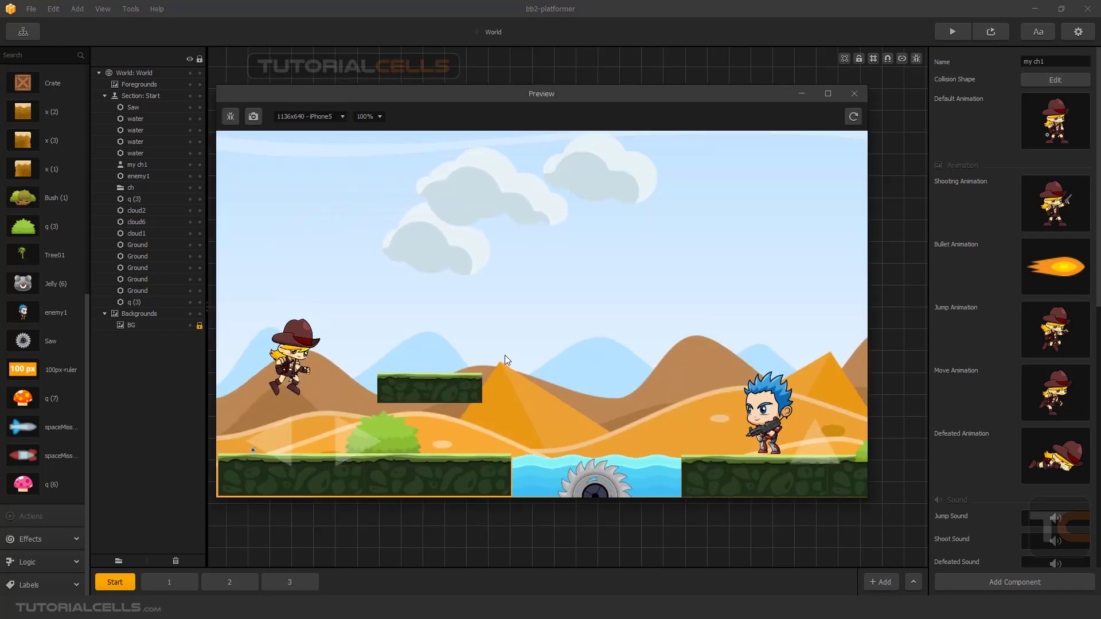
pyautogui.press('Up')
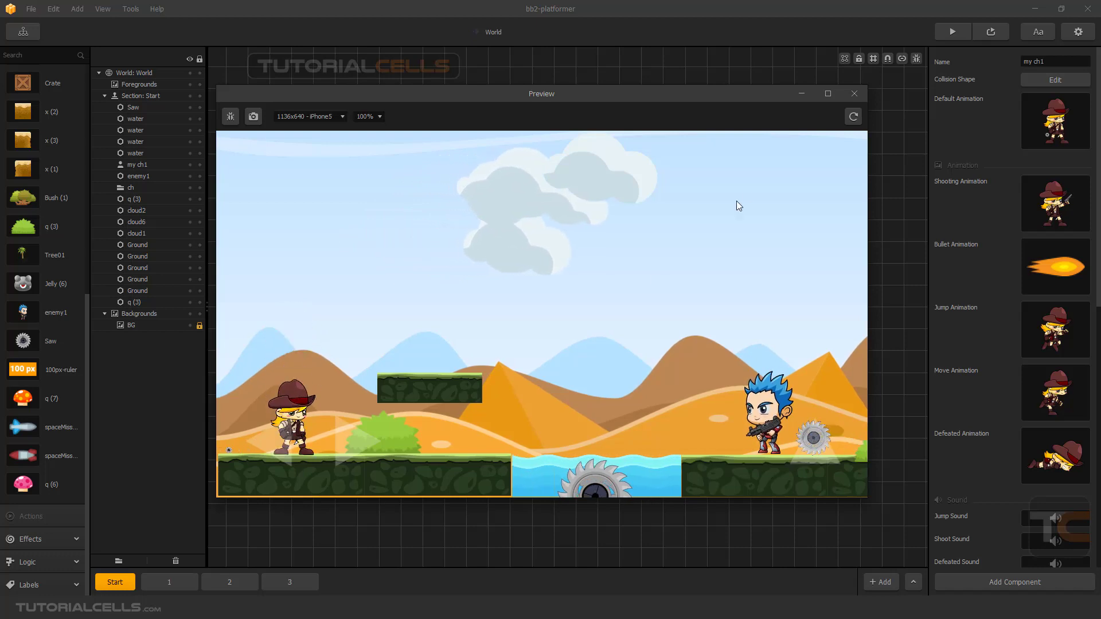
pyautogui.click(854, 93)
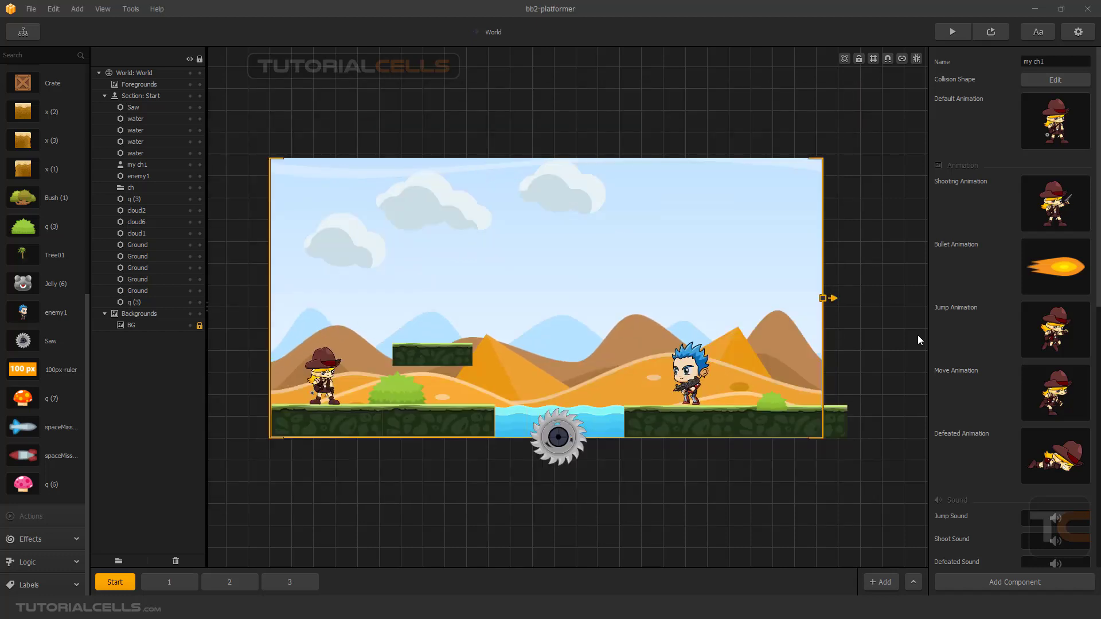
# In my ch1's default animation, enlarge the saw to a scale of about 0.205 and move it beside the front hand at about (96, -98).
pyautogui.moveTo(1038, 459)
pyautogui.moveTo(1050, 223)
pyautogui.click(1067, 102)
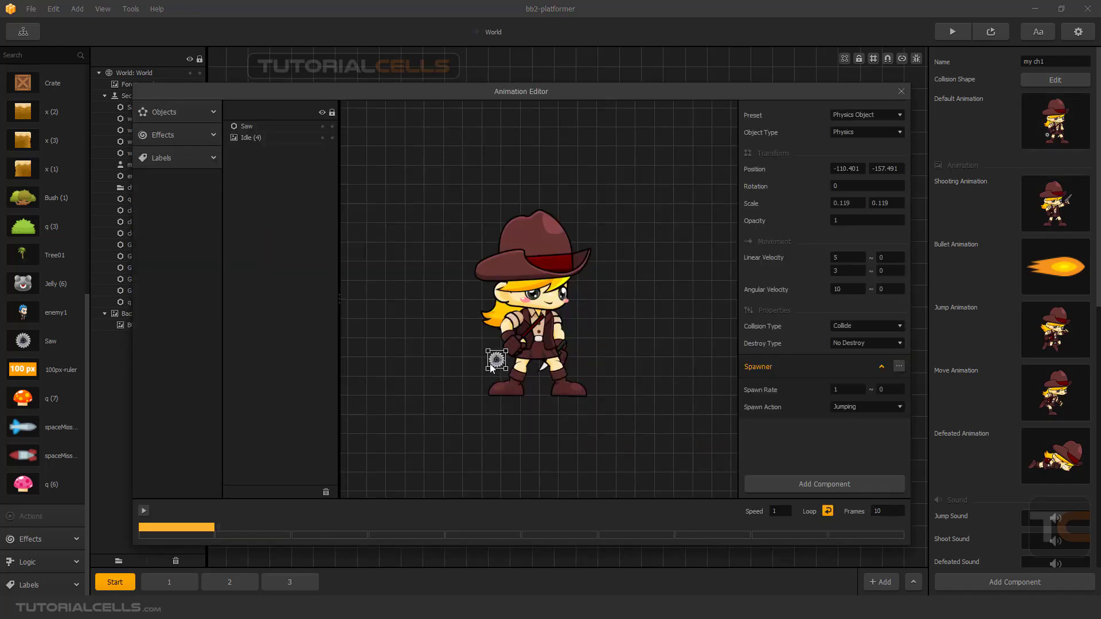
pyautogui.moveTo(488, 370); pyautogui.dragTo(475, 385)
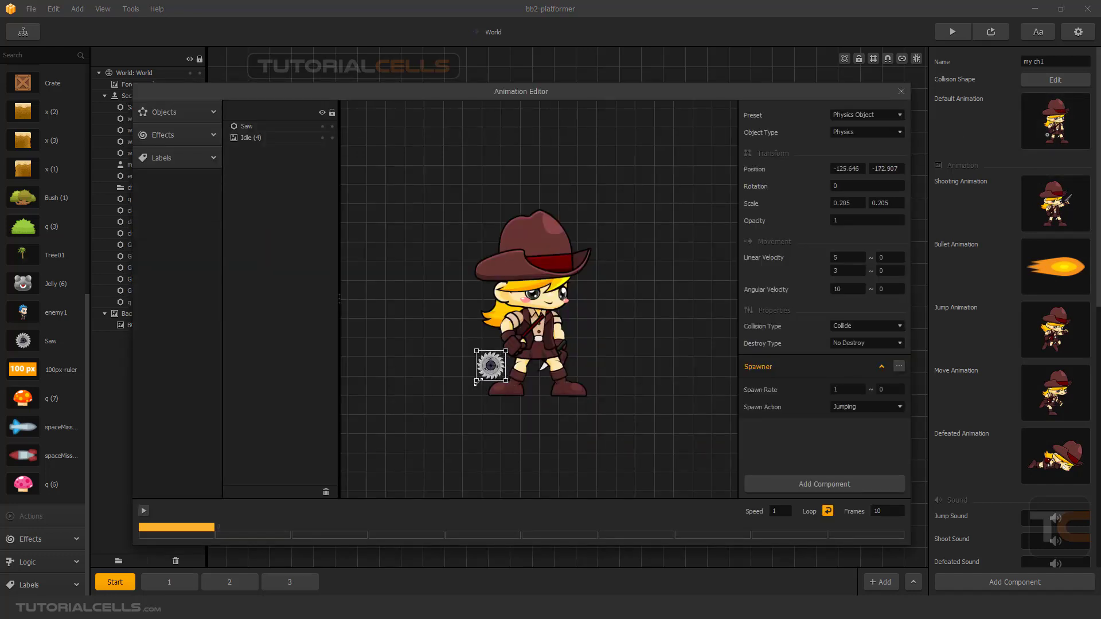
pyautogui.click(901, 93)
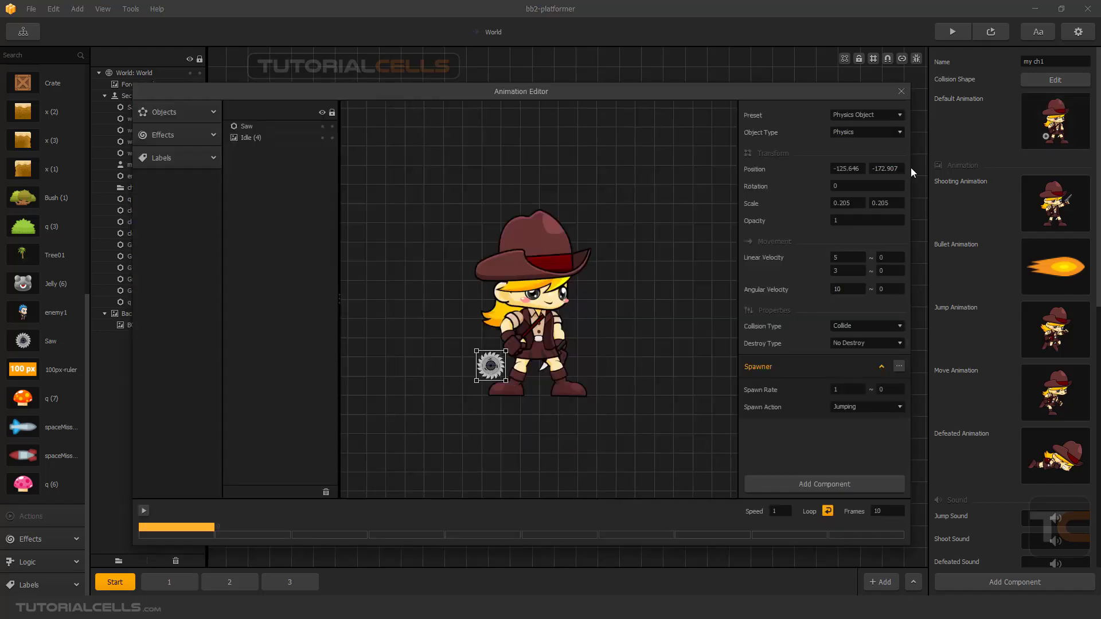
pyautogui.click(1058, 104)
pyautogui.moveTo(495, 368); pyautogui.dragTo(581, 341)
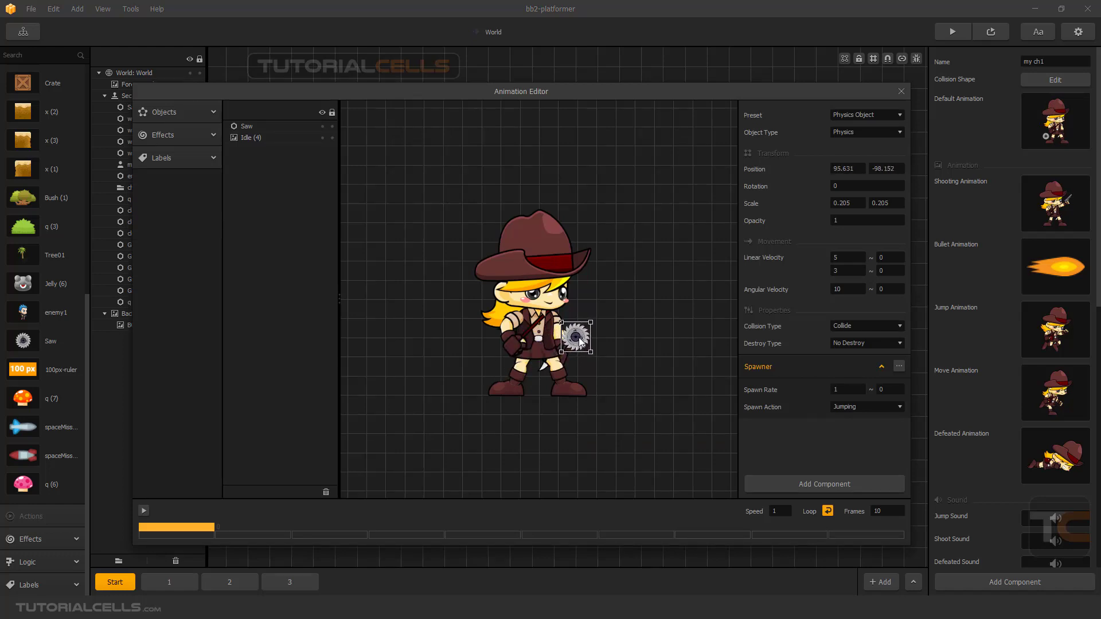
pyautogui.click(901, 91)
# In the Main Menu UI, move the GAME title up to about (567, 557) and the START button down to about (575, 109).
pyautogui.click(23, 31)
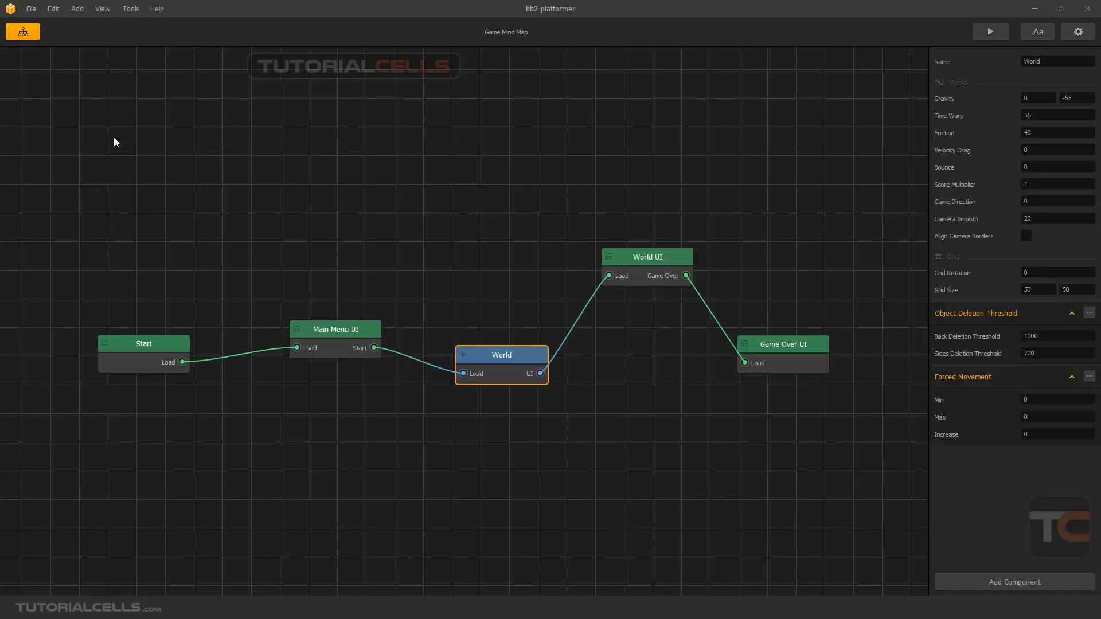
pyautogui.doubleClick(319, 332)
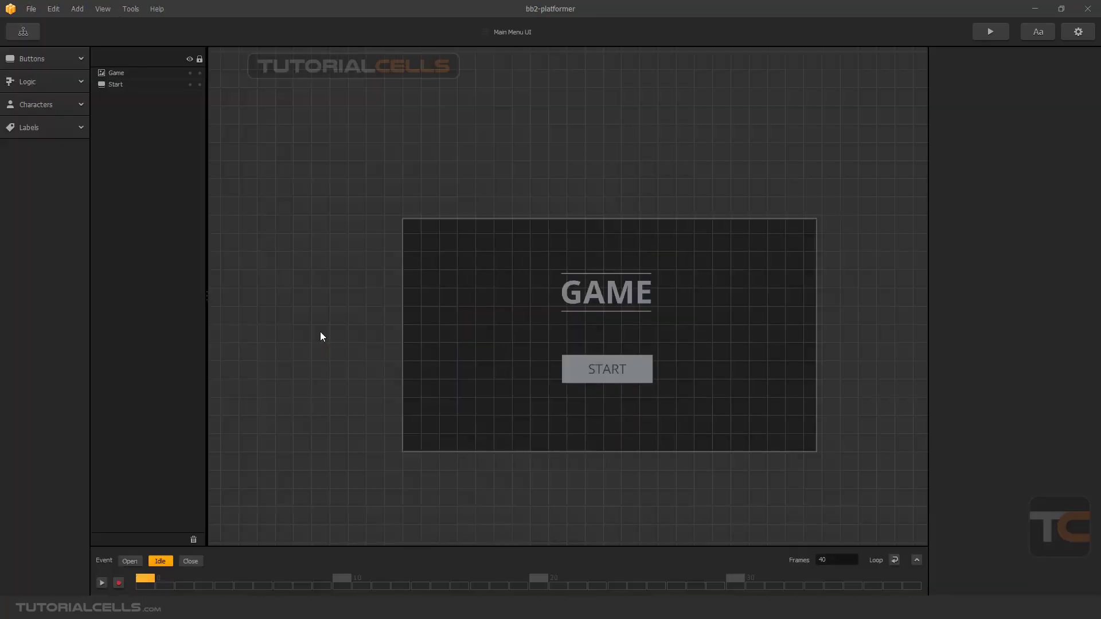
pyautogui.click(607, 290)
pyautogui.moveTo(595, 281); pyautogui.dragTo(597, 247)
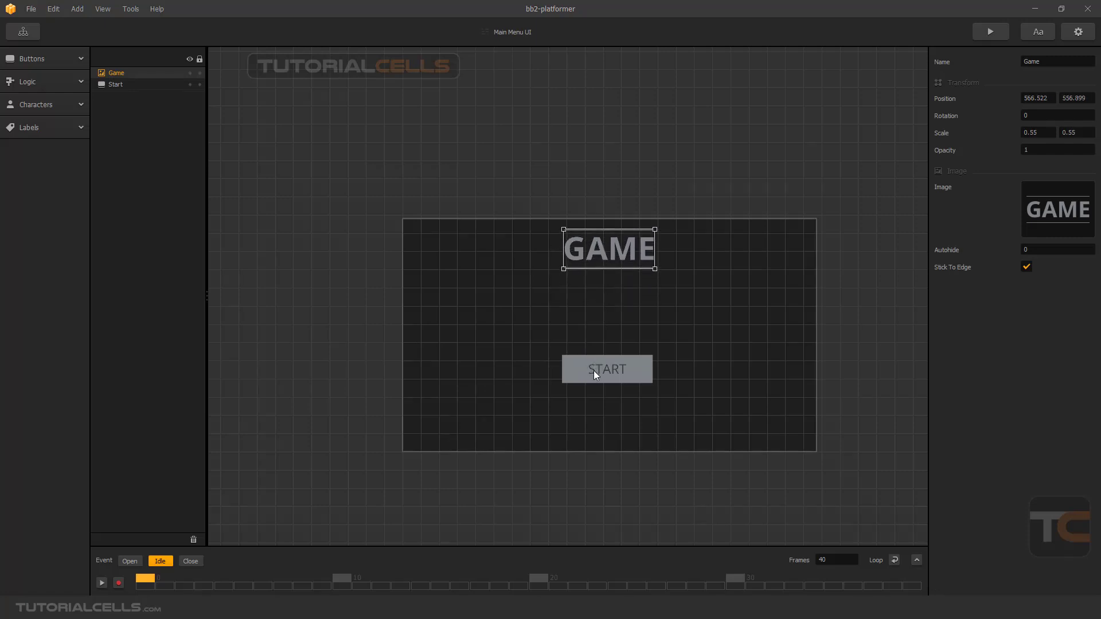
pyautogui.moveTo(593, 371); pyautogui.dragTo(598, 414)
# Add a Multiple Unlock to the main menu, stretched to a scale of about 7.7 by 5.3, and set its spread to 400.
pyautogui.click(63, 109)
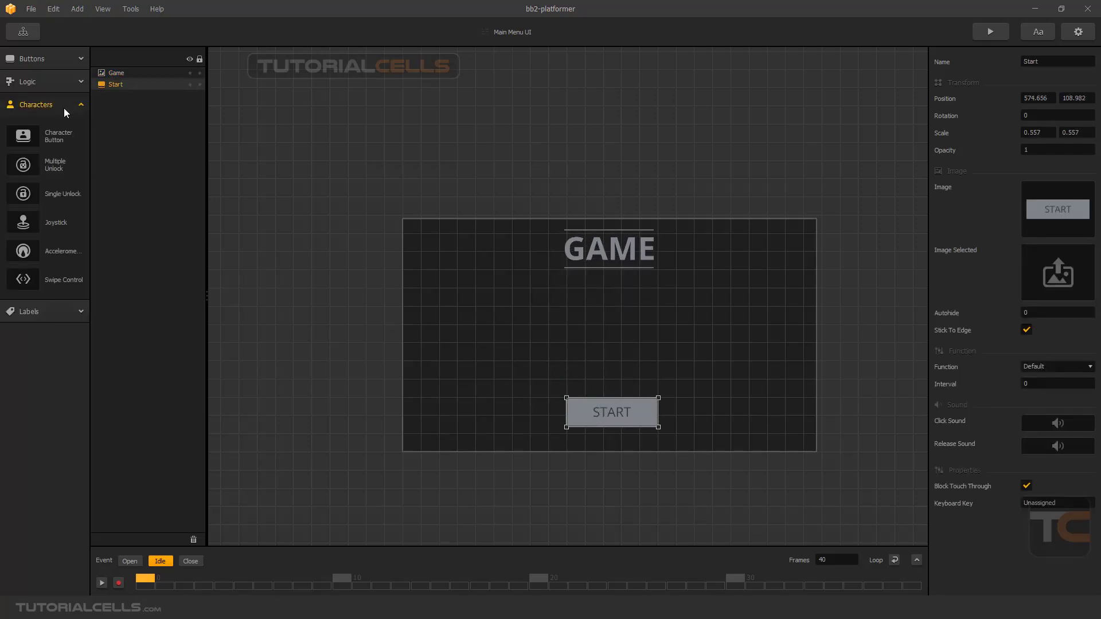
pyautogui.moveTo(48, 167); pyautogui.dragTo(469, 233)
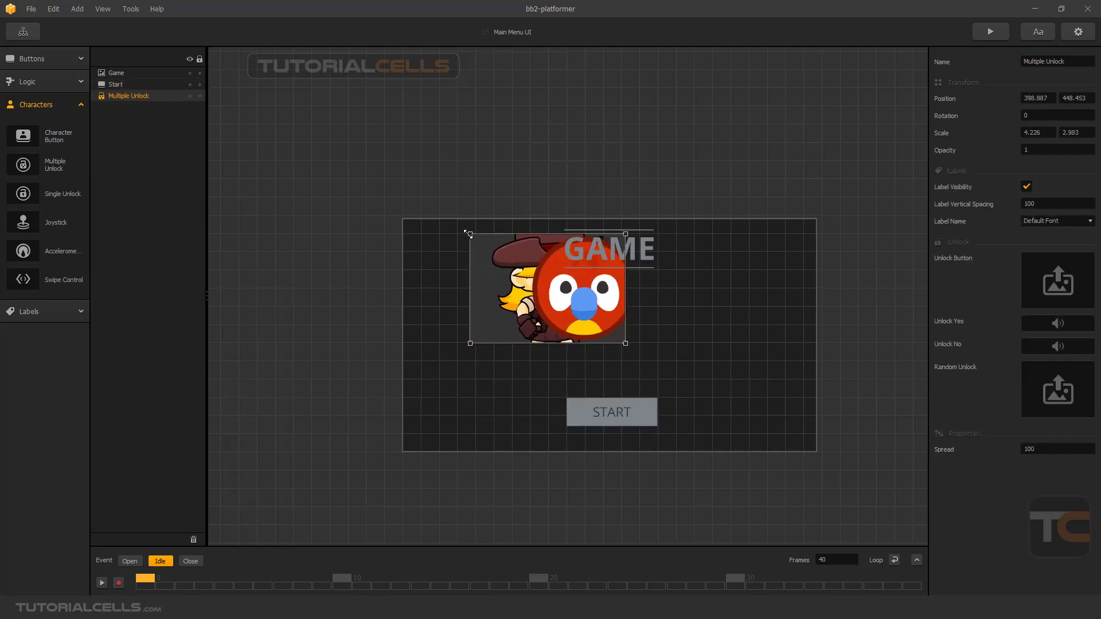
pyautogui.moveTo(625, 344); pyautogui.dragTo(748, 427)
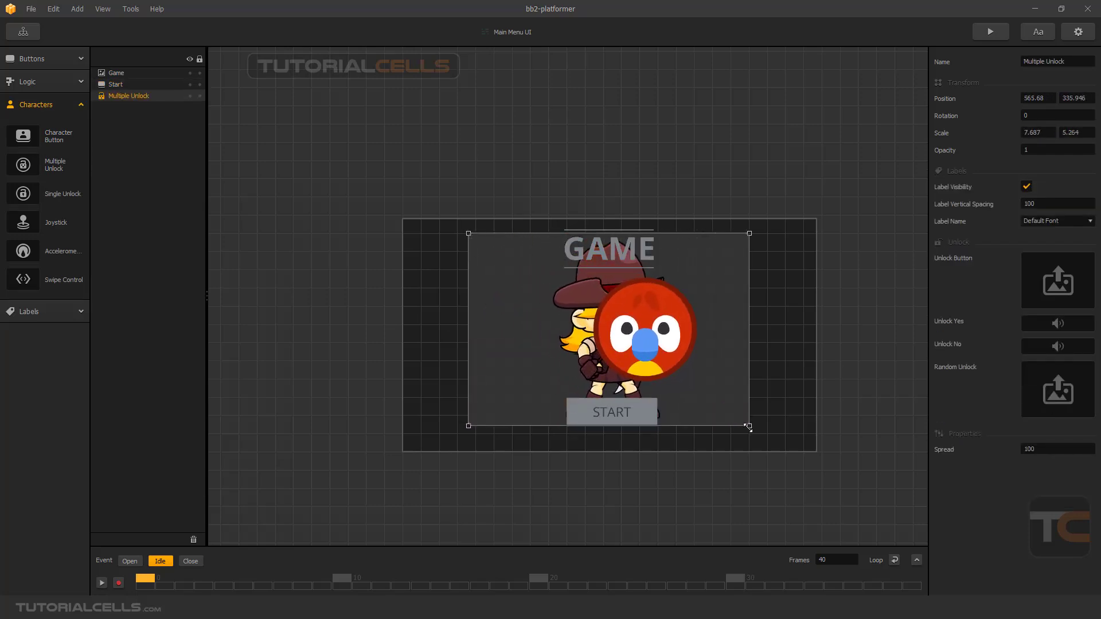
pyautogui.click(1039, 452)
pyautogui.write('400')
pyautogui.press('Return')
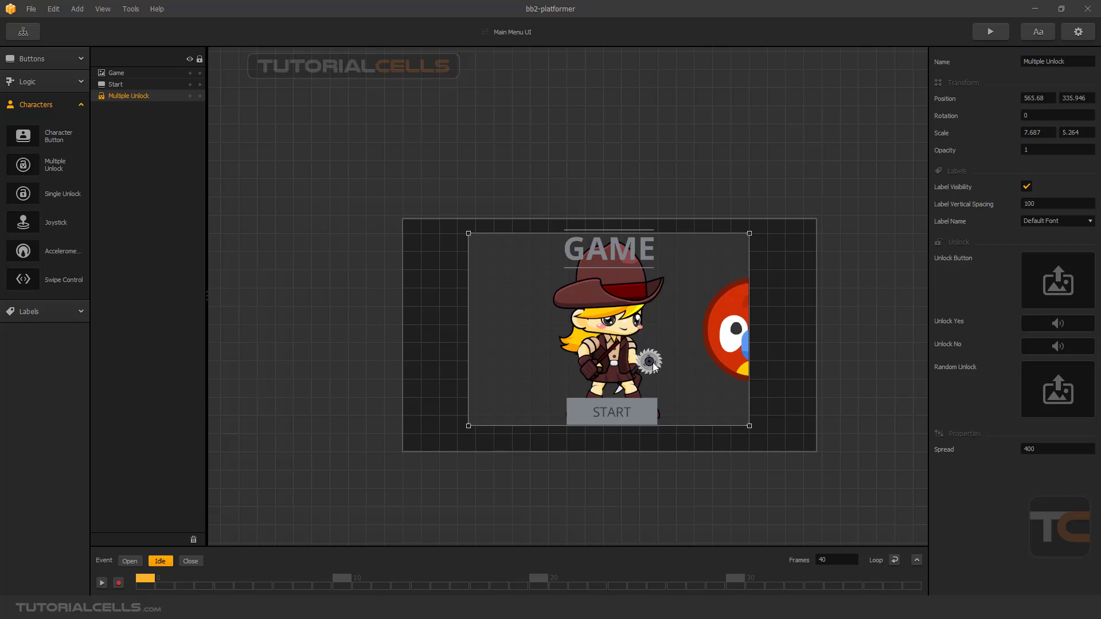
# In the World's my ch1 default animation, move the saw over the character's body to about (18, -103).
pyautogui.click(23, 31)
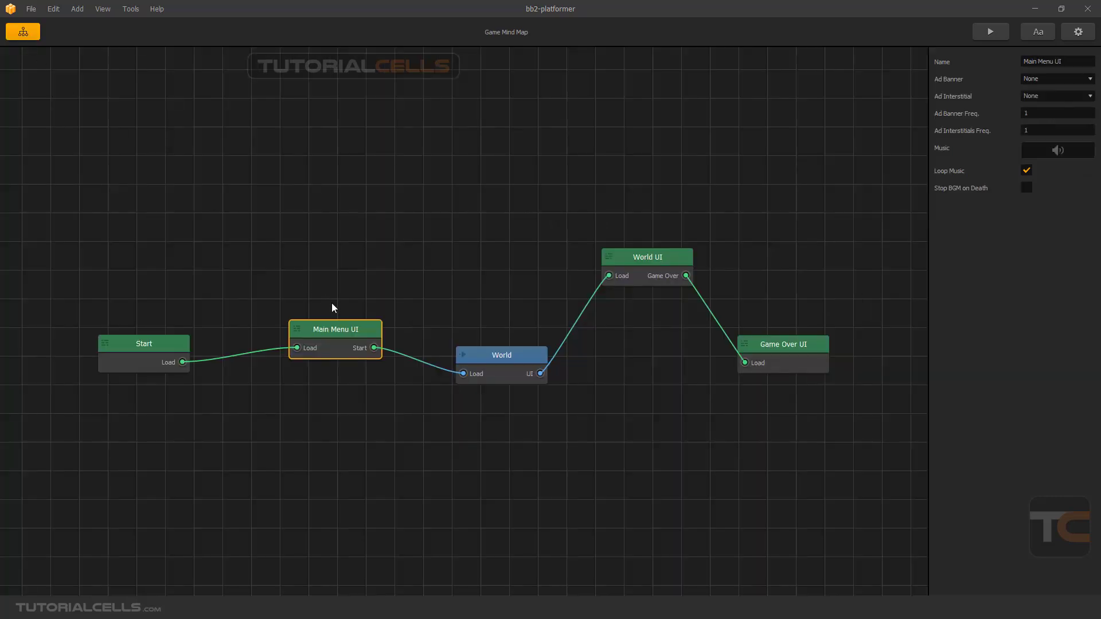
pyautogui.doubleClick(483, 354)
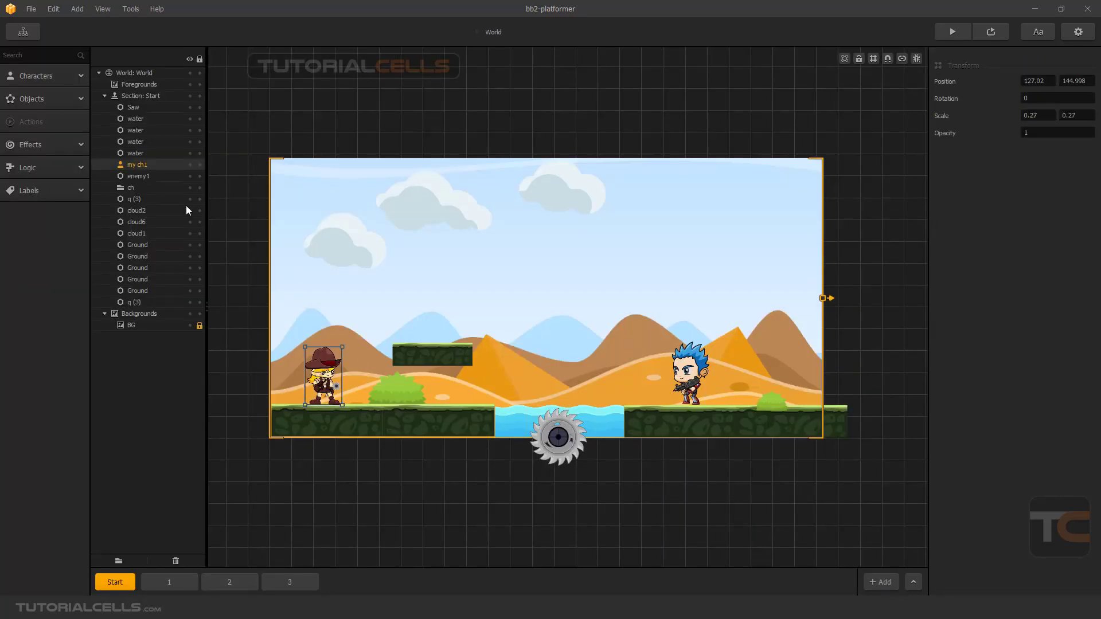
pyautogui.click(67, 81)
pyautogui.click(63, 108)
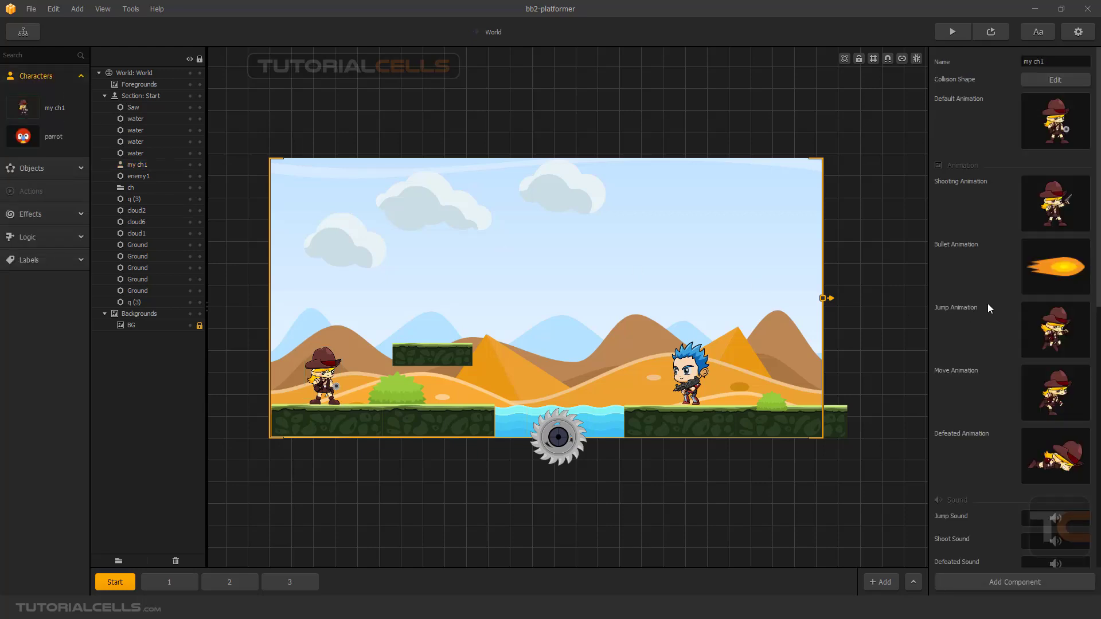
pyautogui.moveTo(1060, 122)
pyautogui.click(1068, 101)
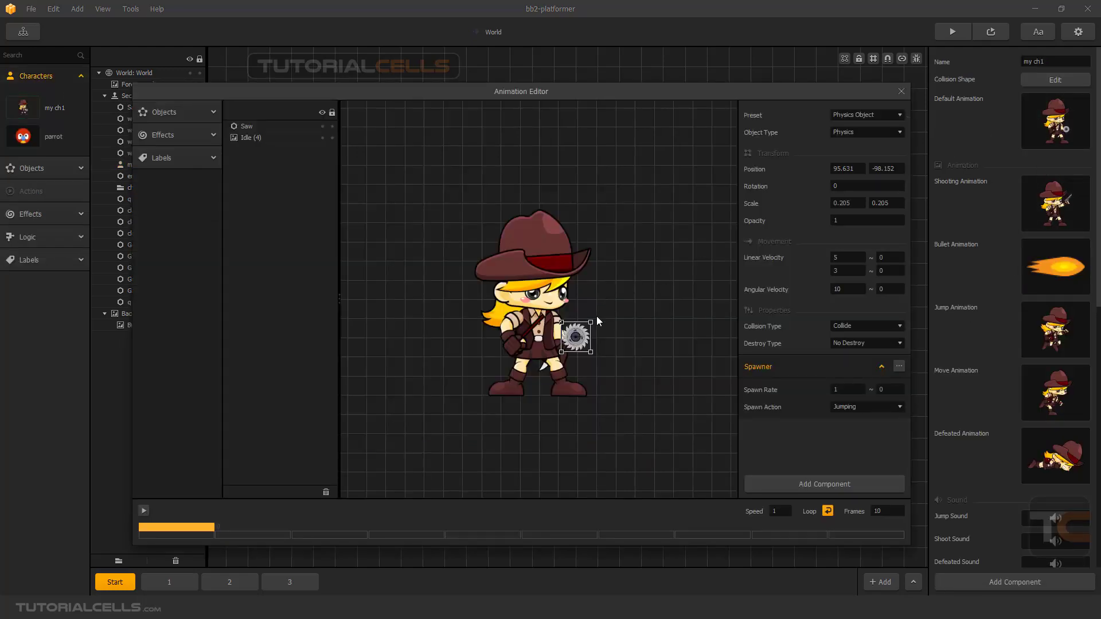
pyautogui.moveTo(580, 339); pyautogui.dragTo(542, 339)
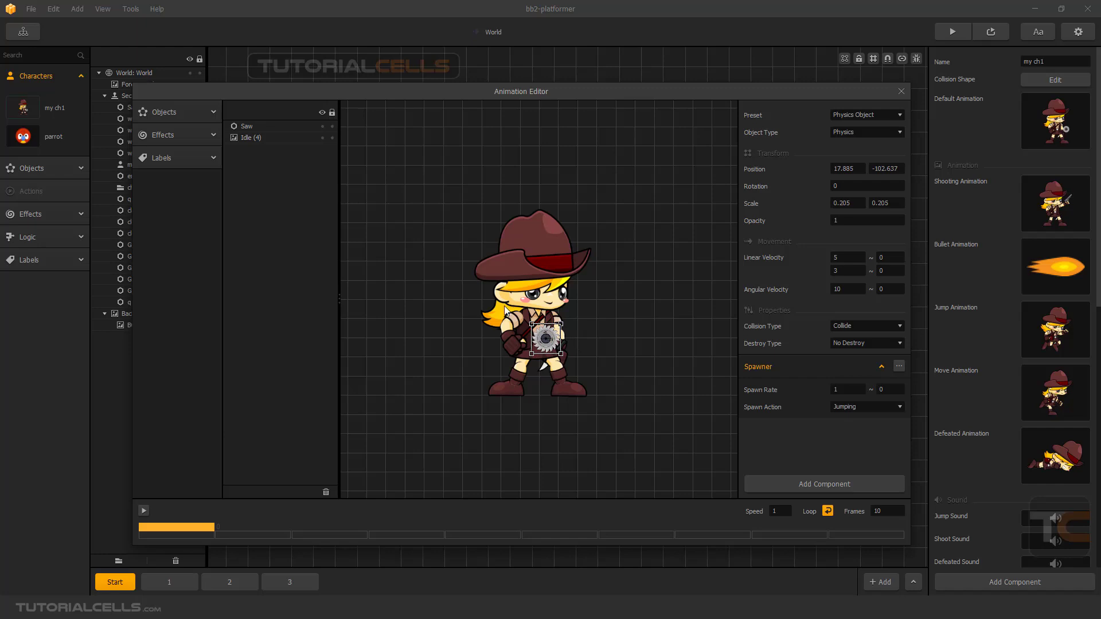
# Reorder the default animation's layers so the saw sits behind Idle (4), and close the animation editor.
pyautogui.rightClick(542, 339)
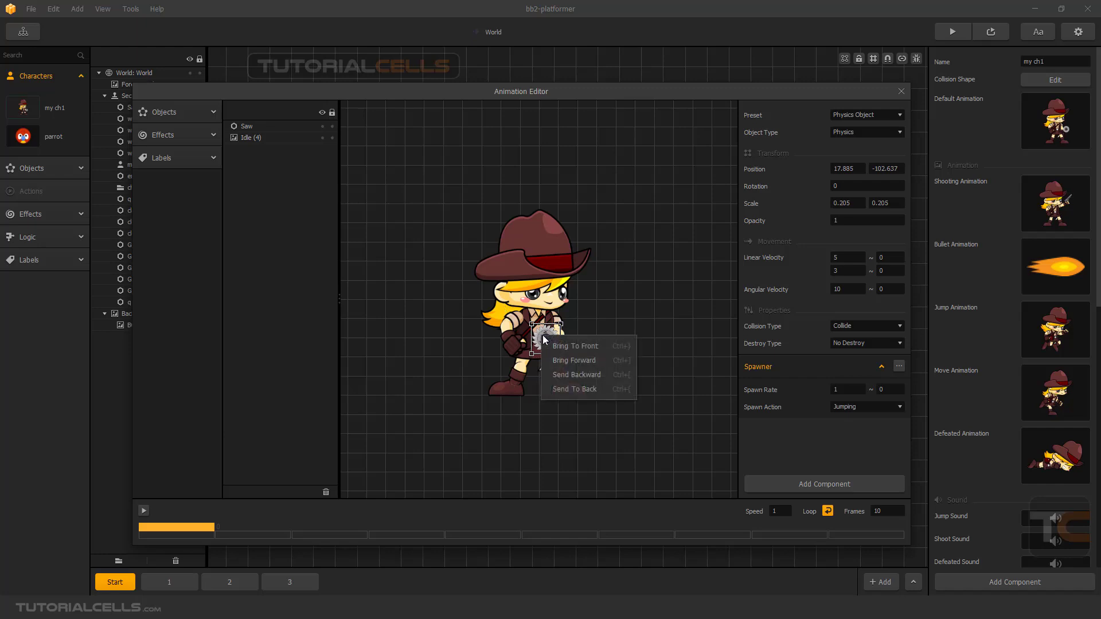
pyautogui.click(560, 376)
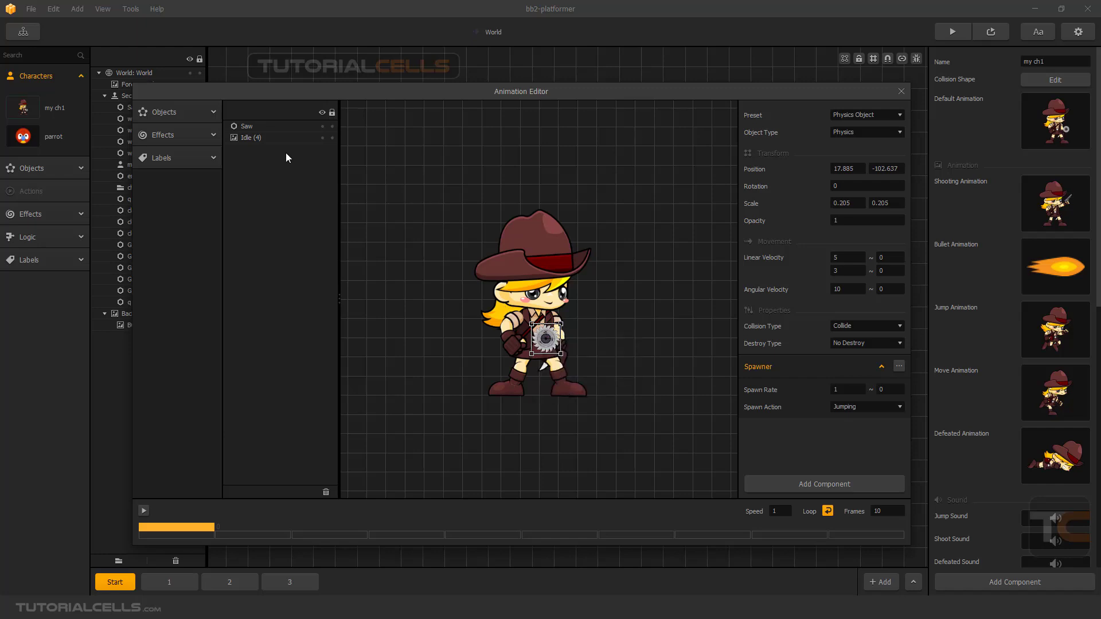
pyautogui.moveTo(245, 128); pyautogui.dragTo(248, 143)
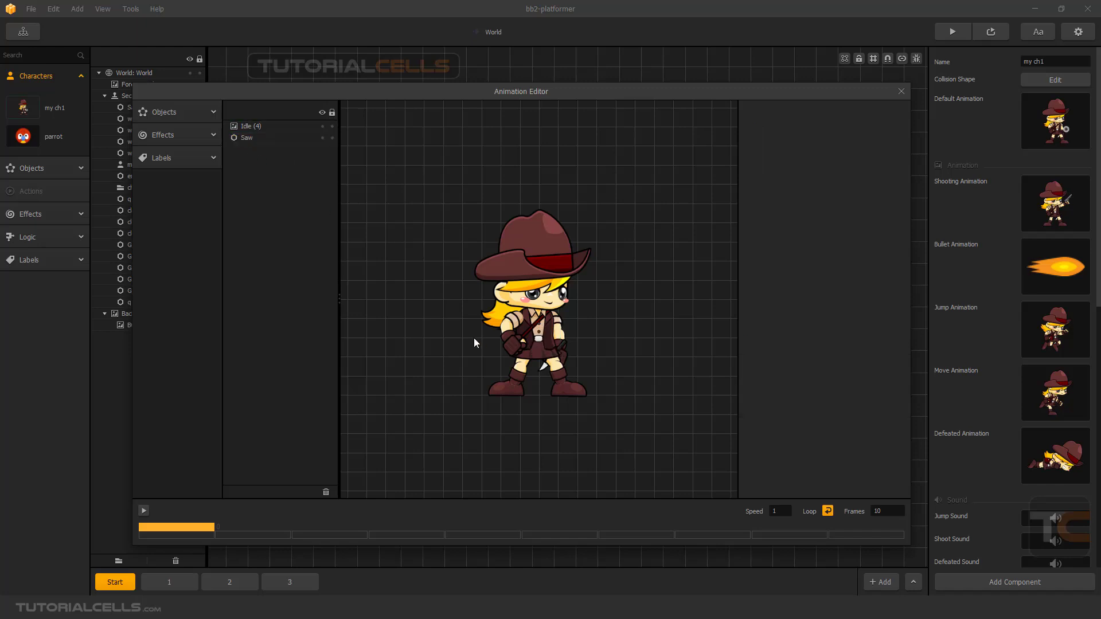
pyautogui.click(528, 329)
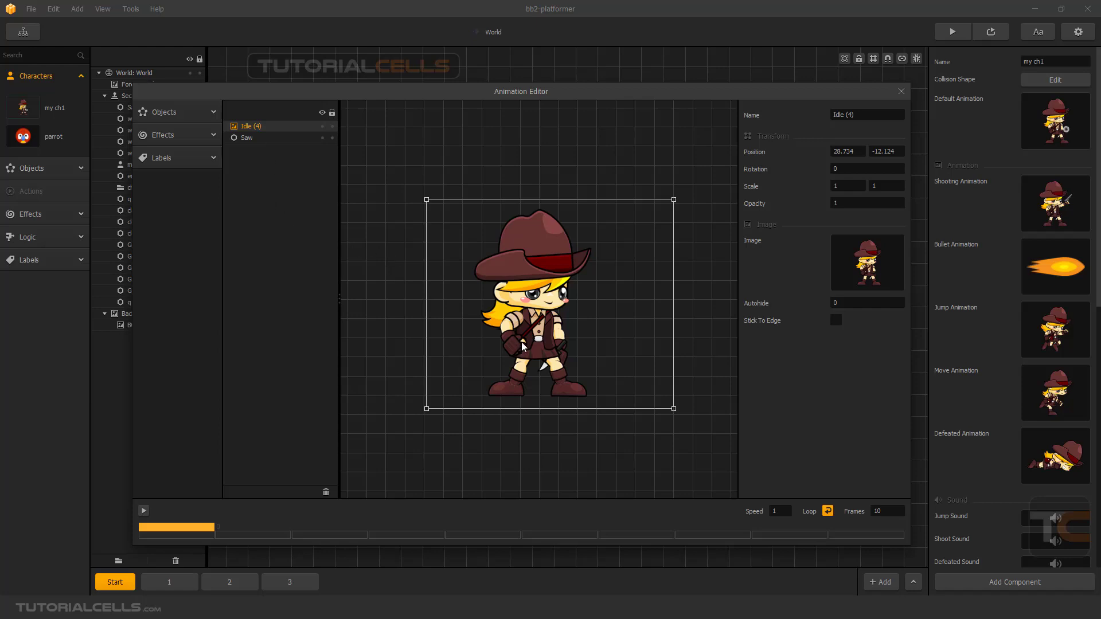
pyautogui.click(900, 93)
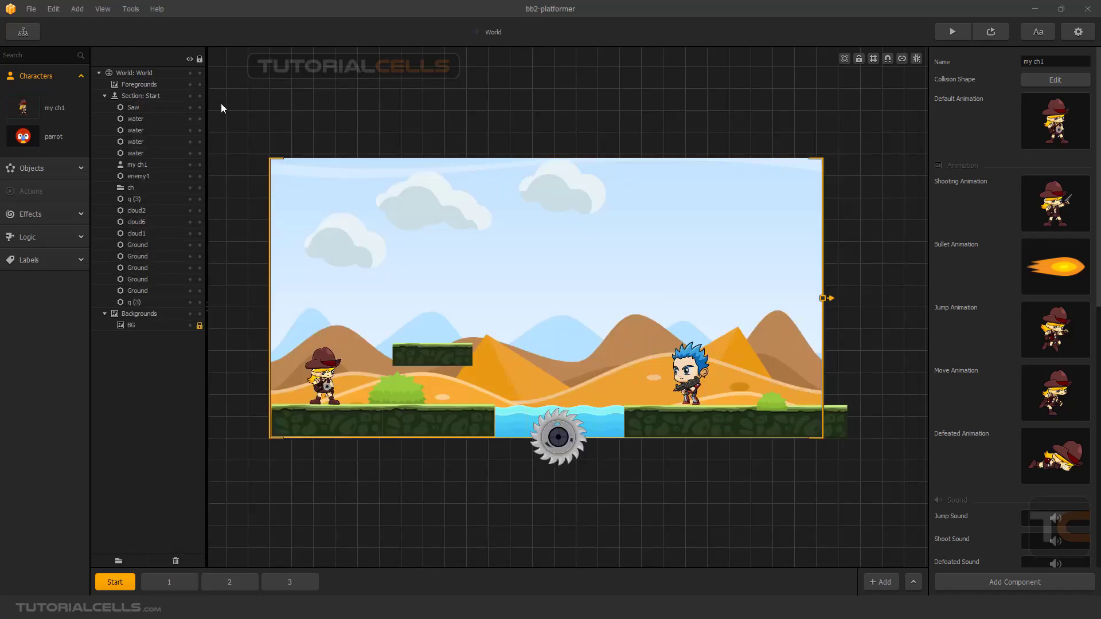
# Delete the Multiple Unlock element from the Main Menu UI.
pyautogui.click(22, 32)
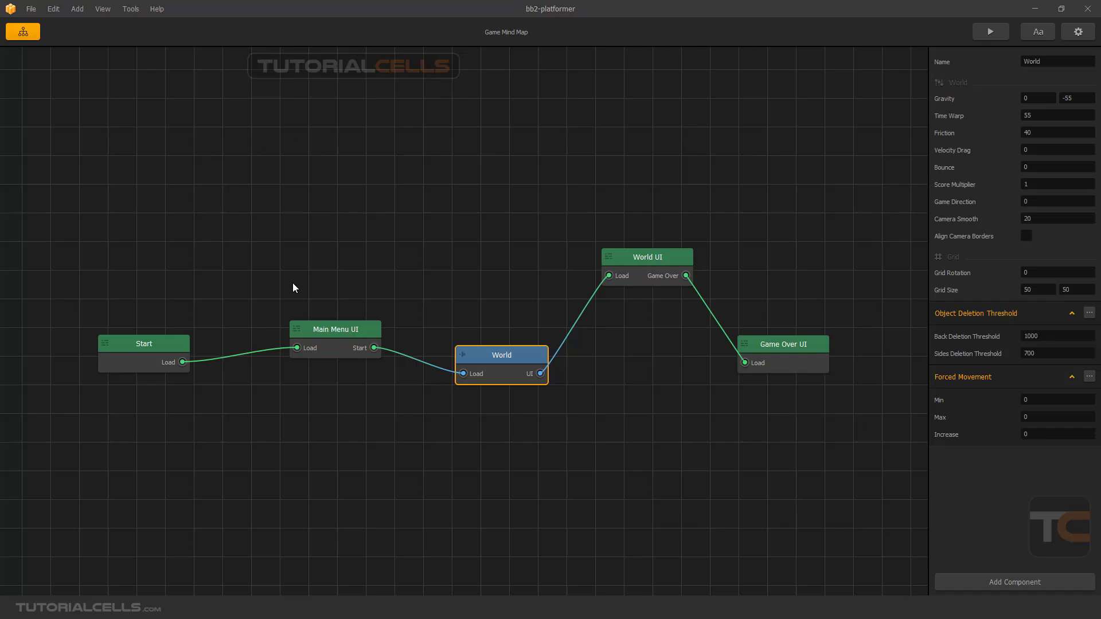
pyautogui.doubleClick(327, 328)
pyautogui.click(647, 316)
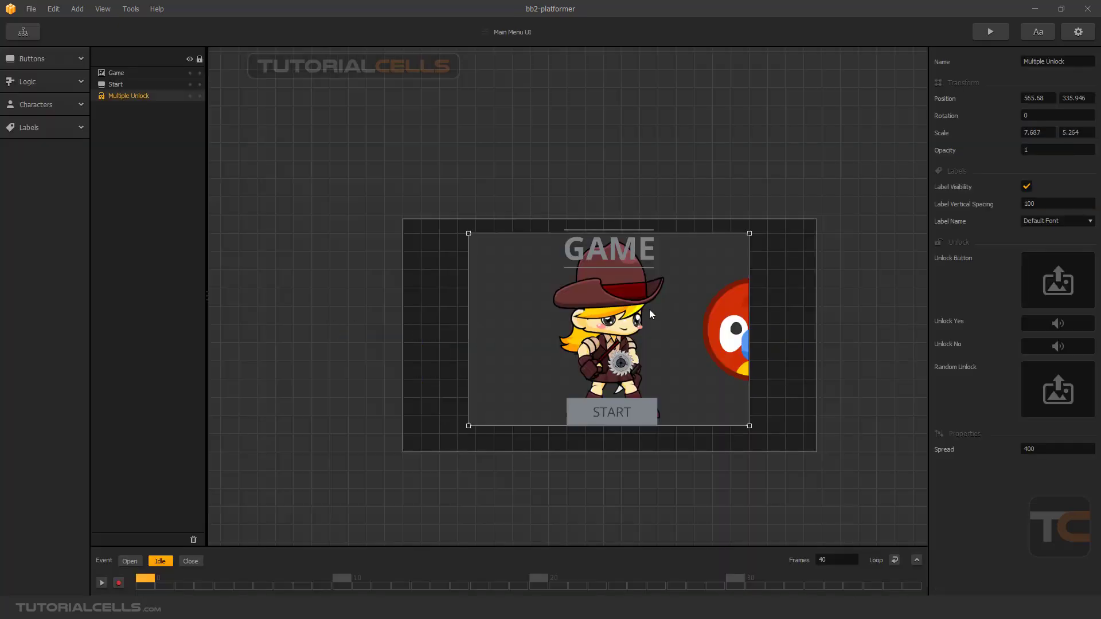
pyautogui.press('Delete')
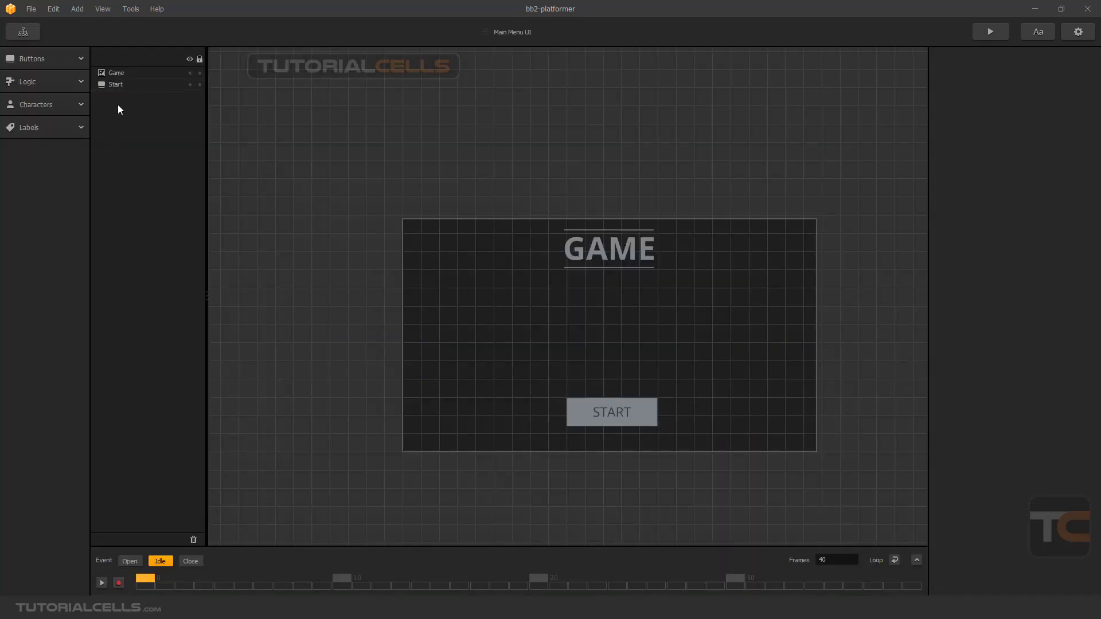
# Add a new Multiple Unlock to the main menu, stretched to a scale of about 9.2 by 7.2 and placed over the title and button.
pyautogui.click(47, 109)
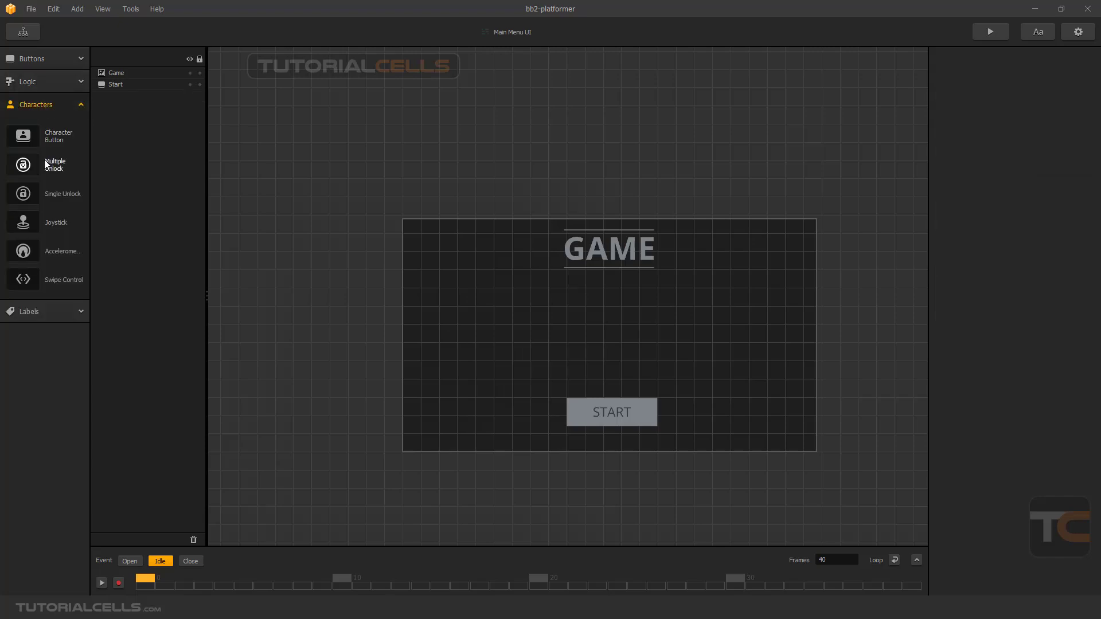
pyautogui.moveTo(595, 328); pyautogui.dragTo(445, 206)
pyautogui.moveTo(617, 347); pyautogui.dragTo(780, 465)
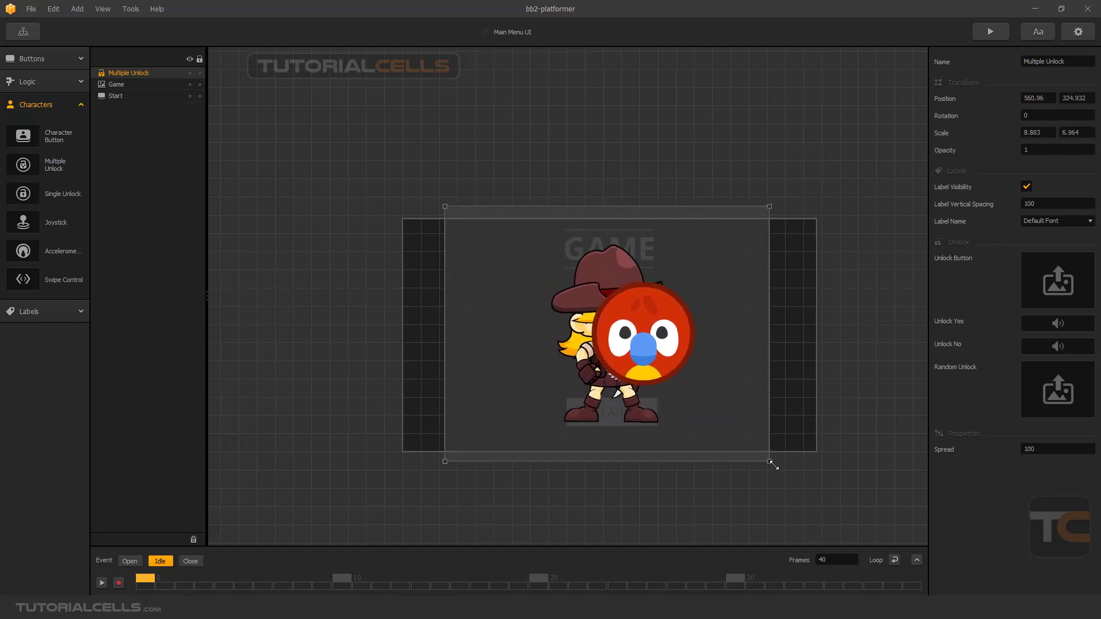
pyautogui.moveTo(659, 357)
pyautogui.mouseDown()
pyautogui.moveTo(654, 343)
pyautogui.moveTo(662, 347)
pyautogui.mouseUp()
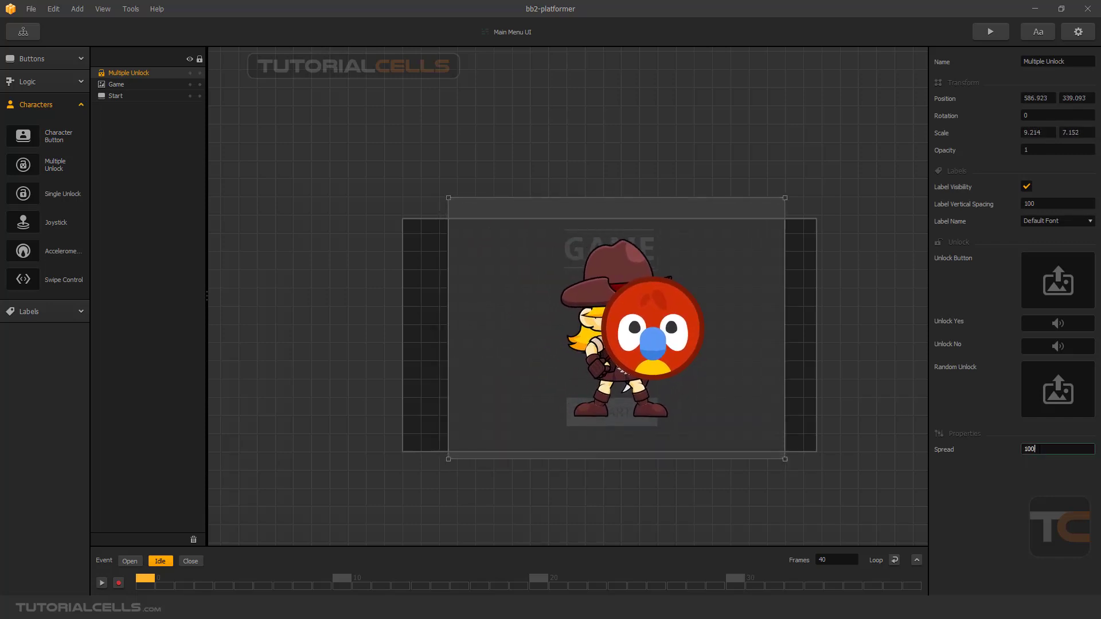
# Set the new Multiple Unlock's spread to 400 to examine the saw on the character, and delete the element.
pyautogui.click(1030, 450)
pyautogui.write('400')
pyautogui.press('Return')
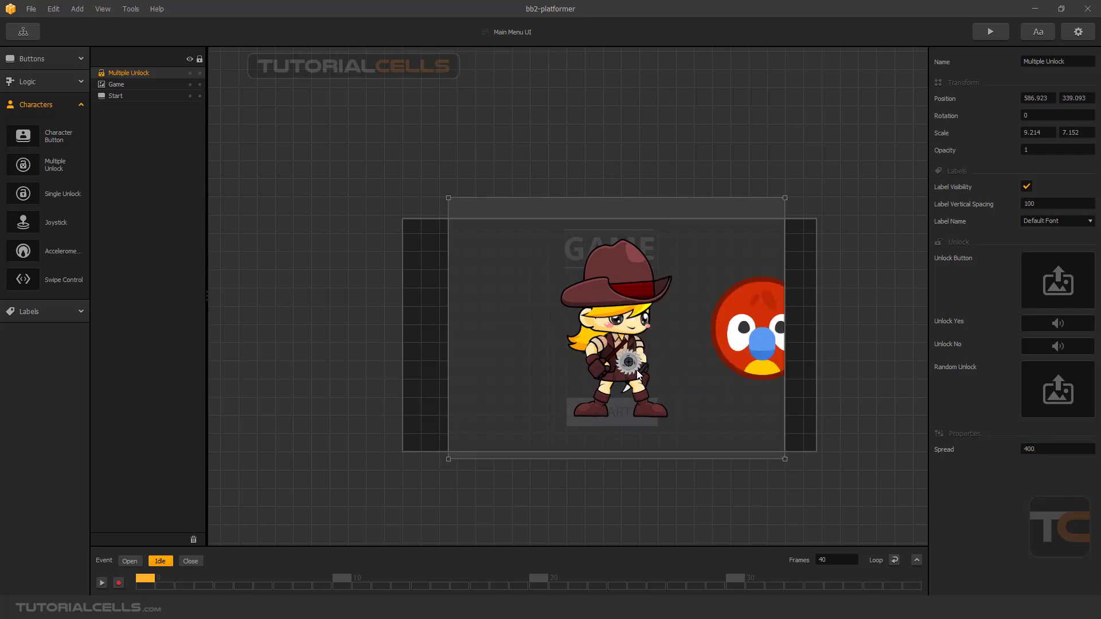
pyautogui.moveTo(634, 370); pyautogui.dragTo(621, 365)
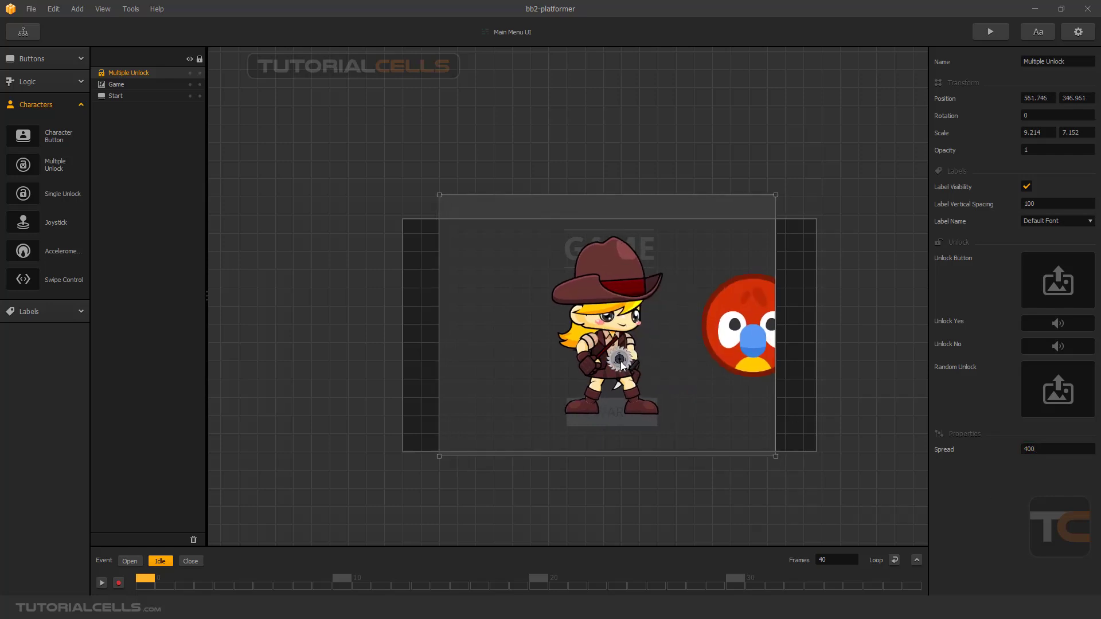
pyautogui.press('Delete')
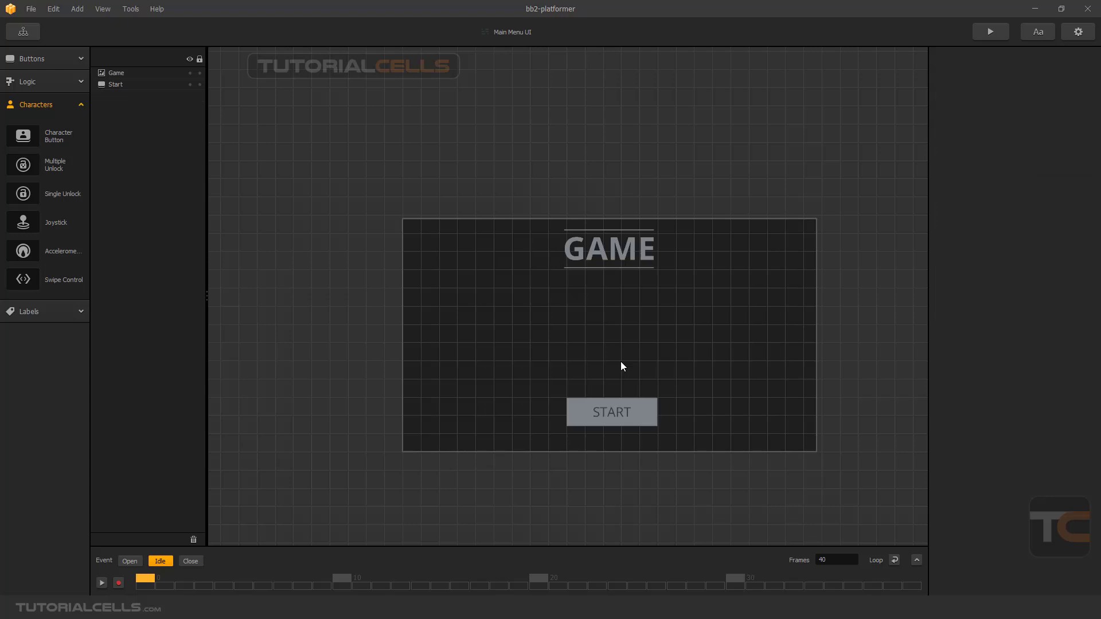
# Open the World scene from the game mind map and open the my ch1 character's default animation for editing.
pyautogui.click(57, 106)
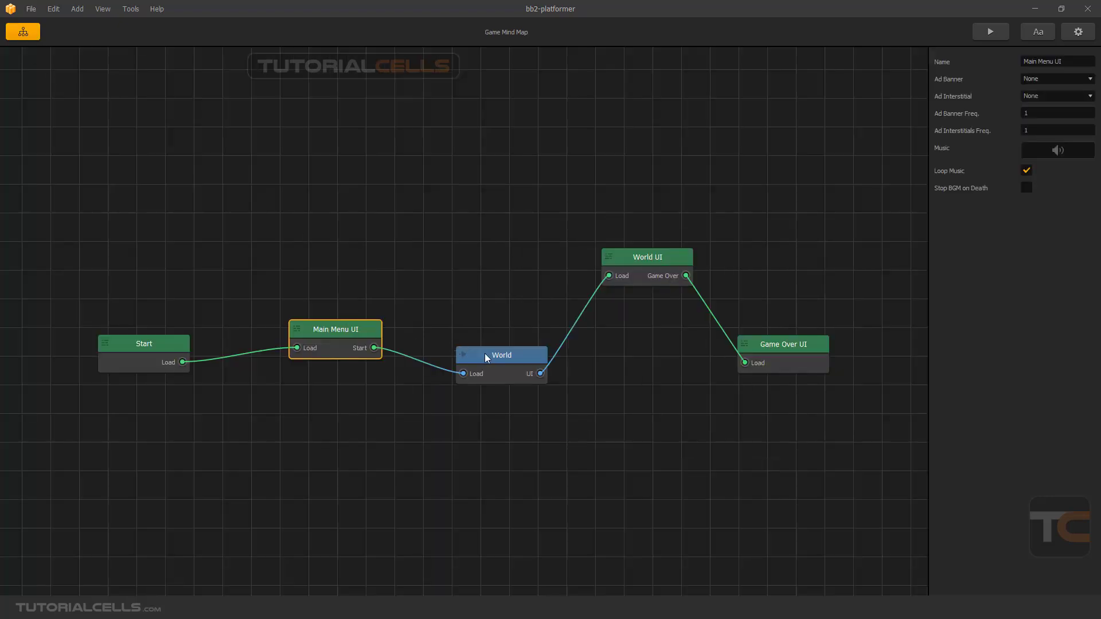
pyautogui.doubleClick(487, 358)
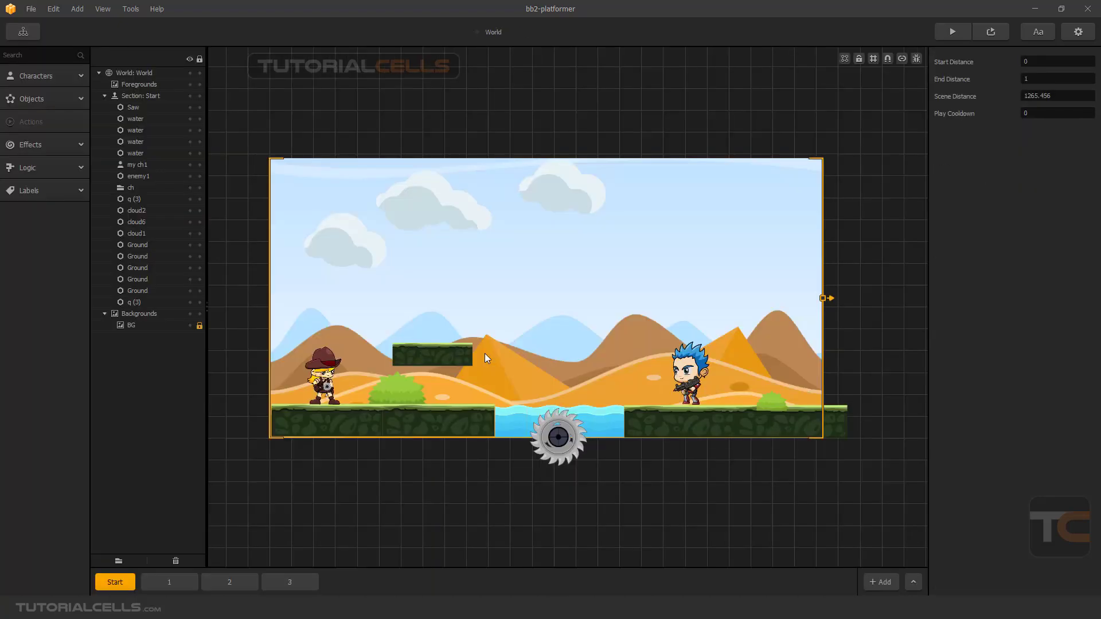
pyautogui.scroll(3, 330, 384)
pyautogui.click(326, 376)
pyautogui.moveTo(326, 376); pyautogui.dragTo(331, 376)
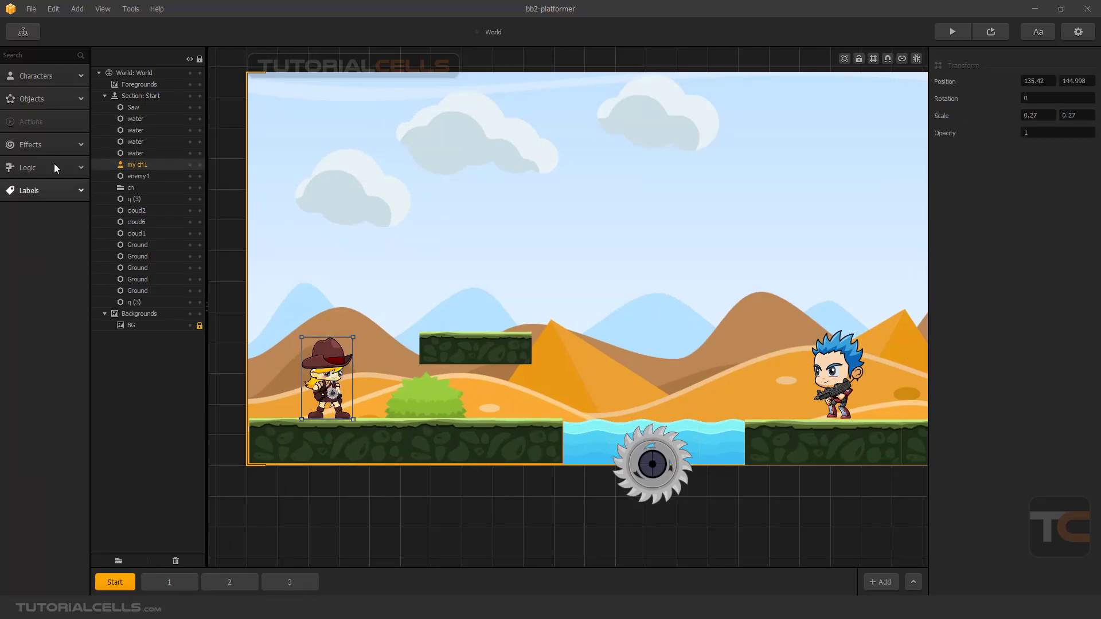
pyautogui.click(31, 77)
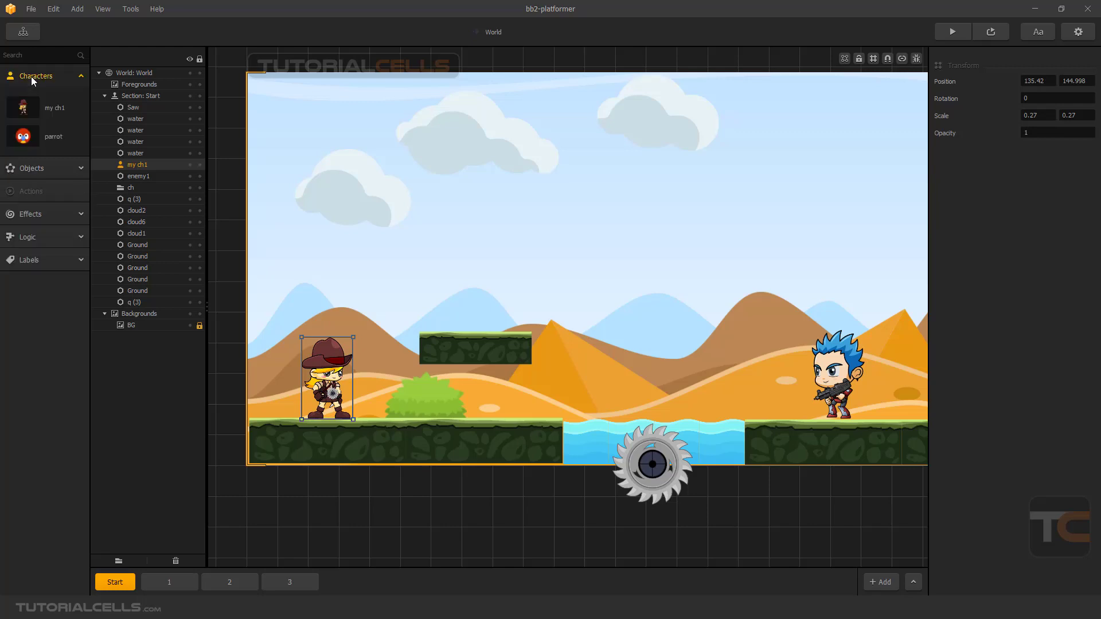
pyautogui.click(49, 109)
pyautogui.moveTo(1073, 198)
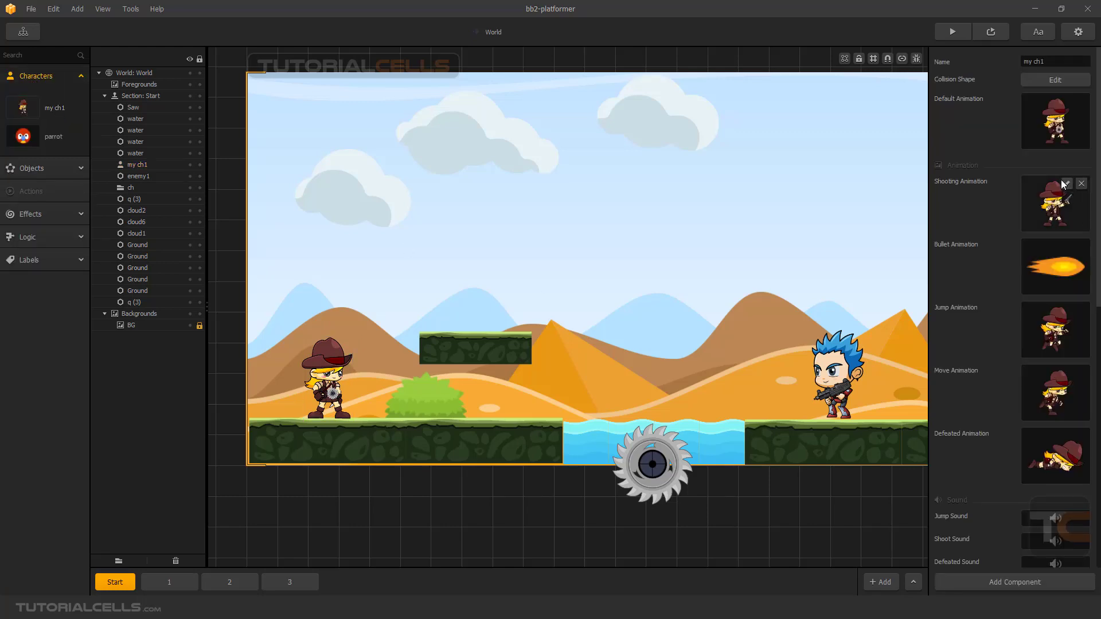
pyautogui.click(1066, 102)
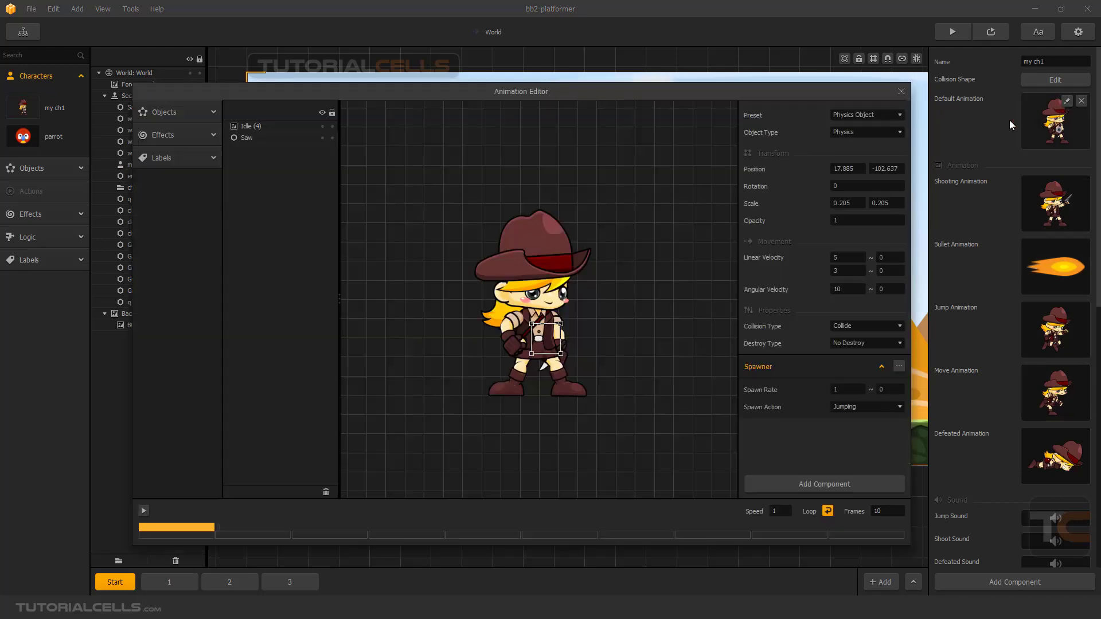
# Move the saw outward beside the character's hand, to position about 73, -121, and close the animation editor.
pyautogui.moveTo(553, 340); pyautogui.dragTo(576, 350)
pyautogui.click(660, 370)
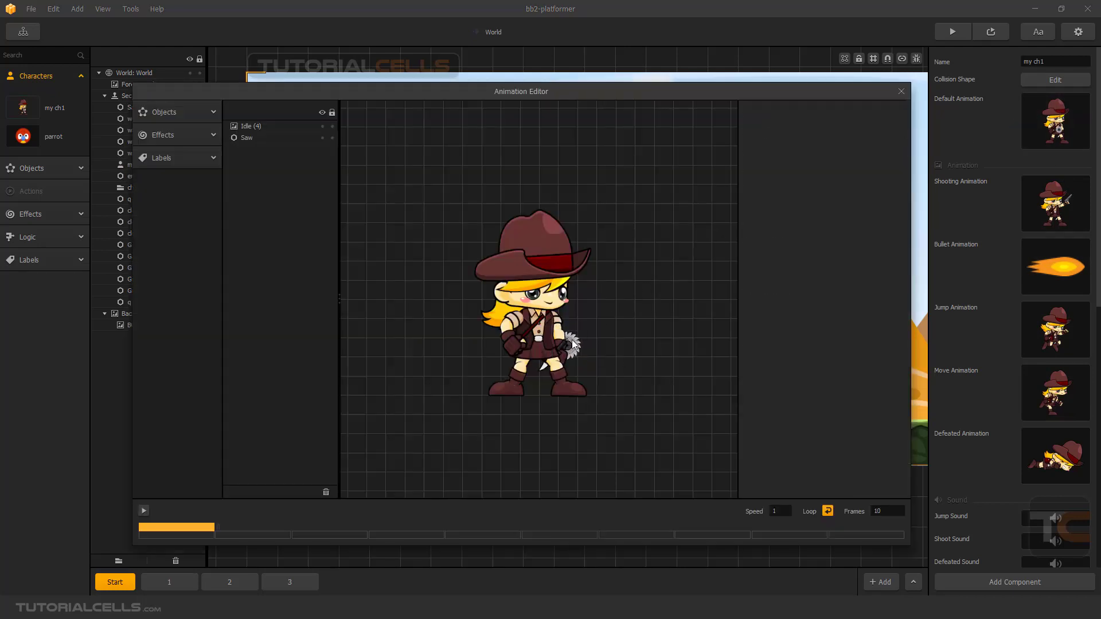
pyautogui.moveTo(1043, 131)
pyautogui.click(899, 94)
pyautogui.moveTo(1039, 132)
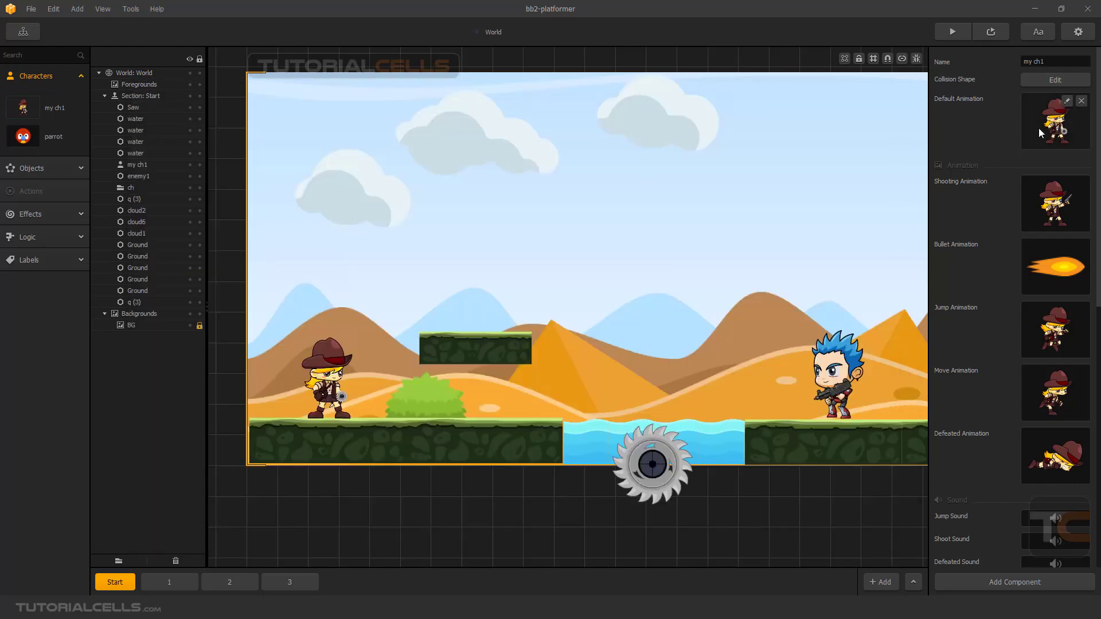
# Reopen the default animation, move the saw to about 85, -109, switch off the Saw layer's visibility, and close the editor.
pyautogui.click(1065, 102)
pyautogui.click(540, 340)
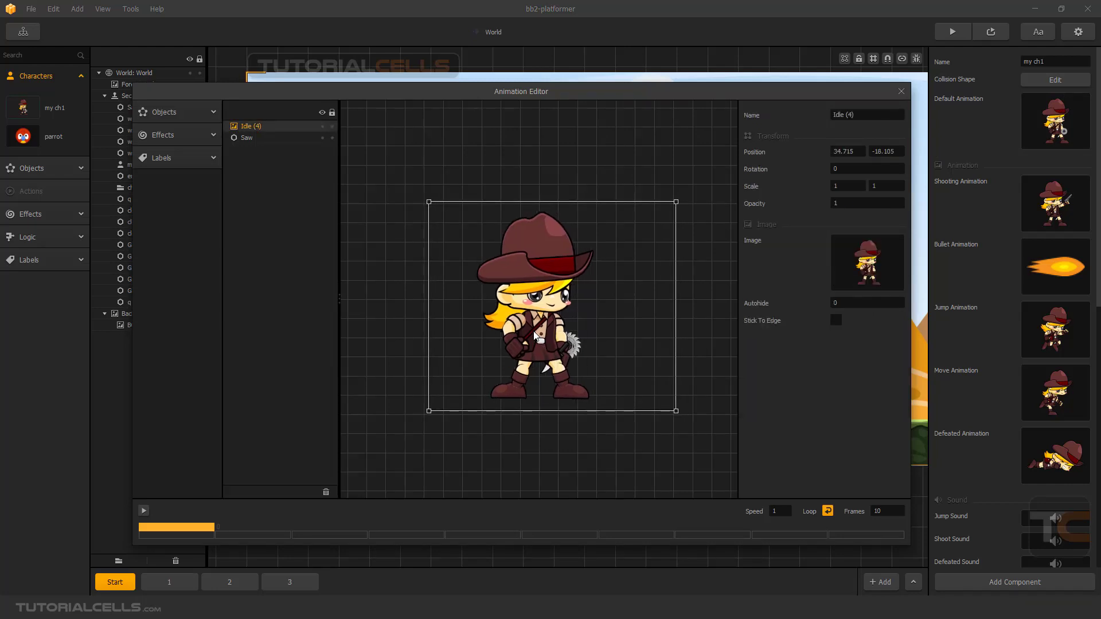
pyautogui.click(286, 140)
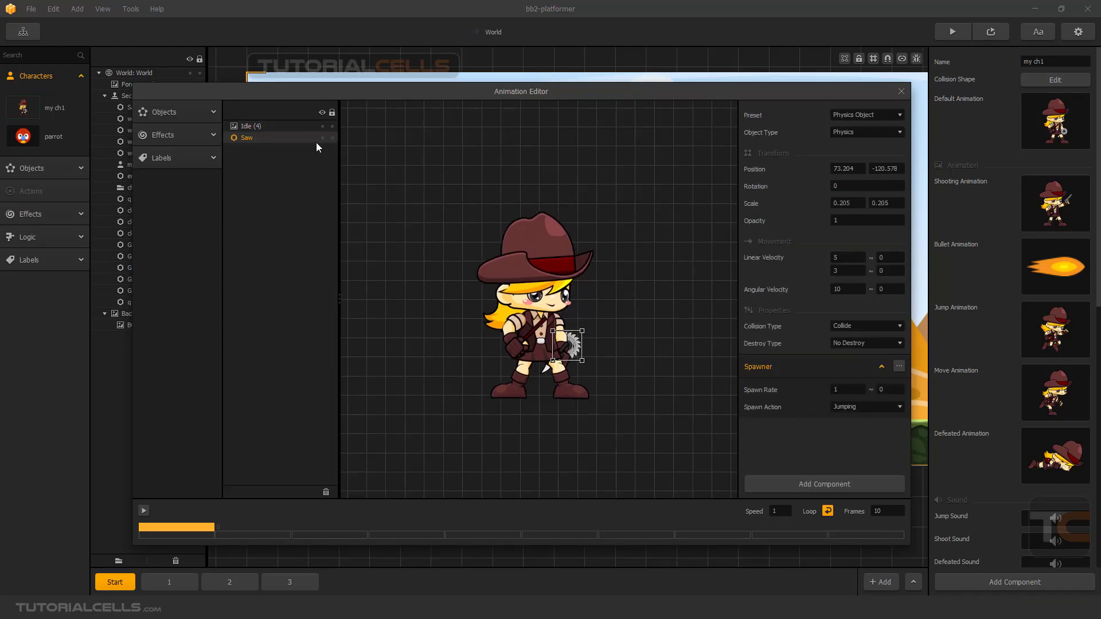
pyautogui.moveTo(575, 344); pyautogui.dragTo(579, 340)
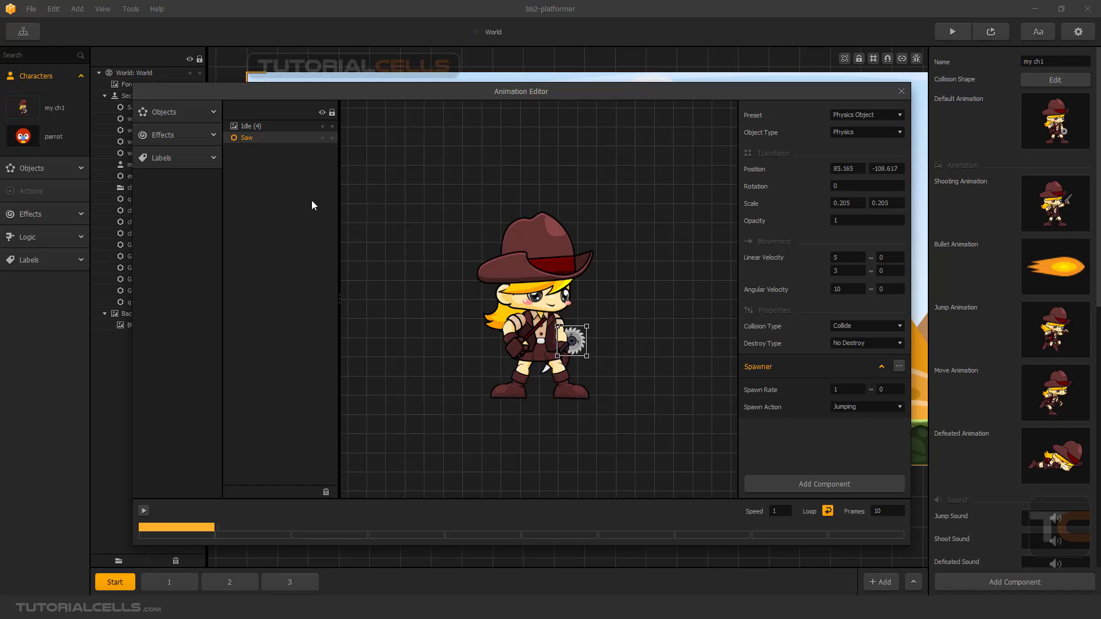
pyautogui.click(320, 143)
pyautogui.click(897, 93)
pyautogui.moveTo(1081, 120)
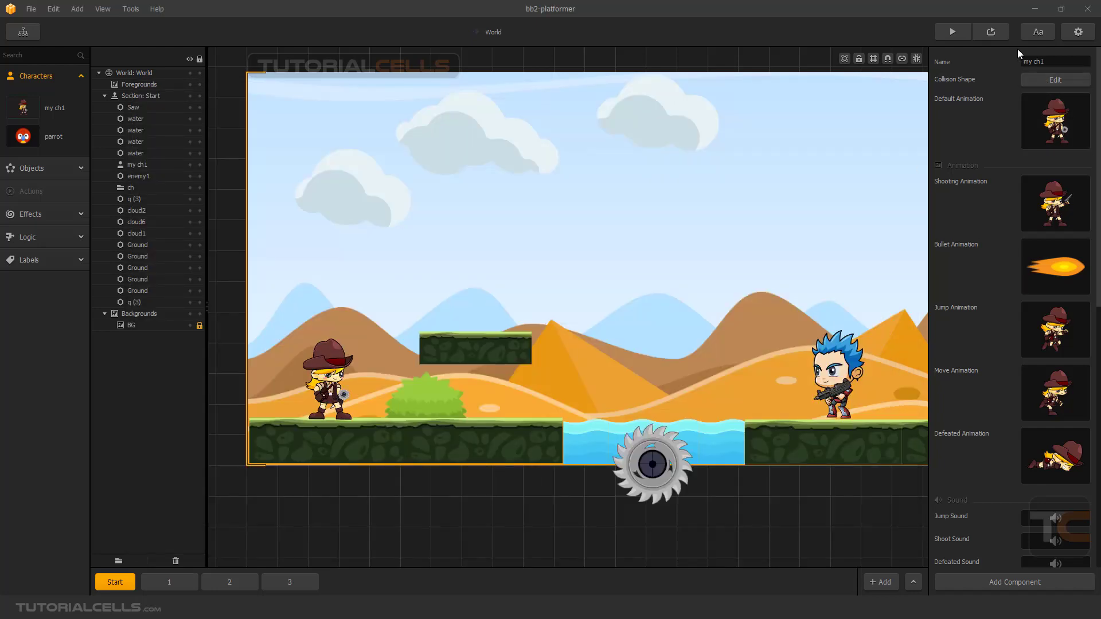
# Preview the World scene, make the character jump repeatedly to test the saw spawning, and close the preview.
pyautogui.click(991, 32)
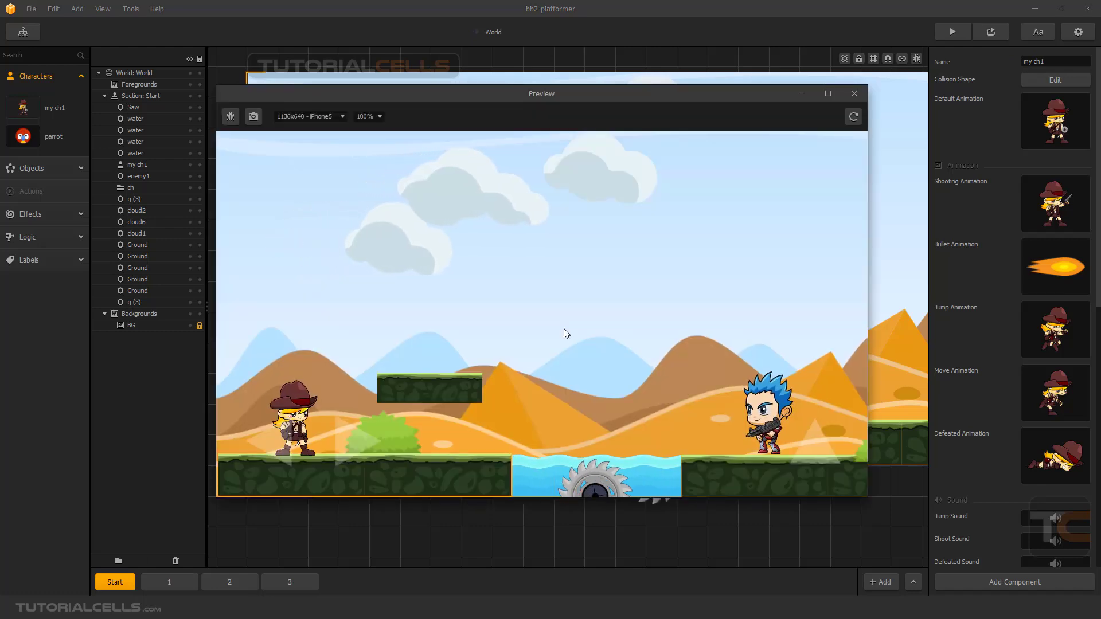
pyautogui.press('Up')
pyautogui.press('Up')
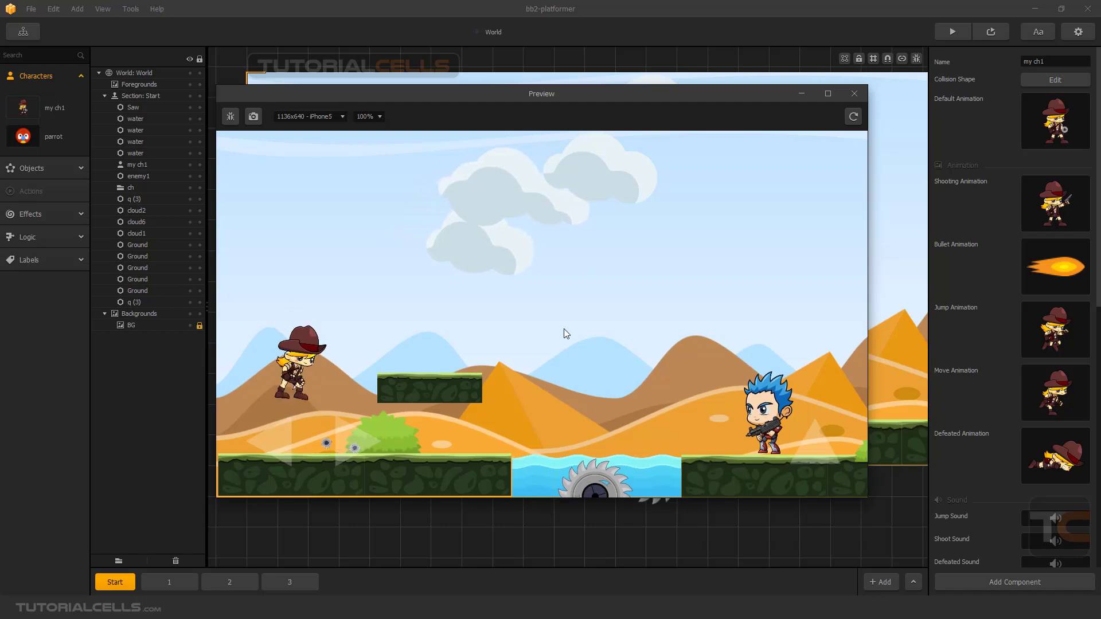
pyautogui.click(855, 93)
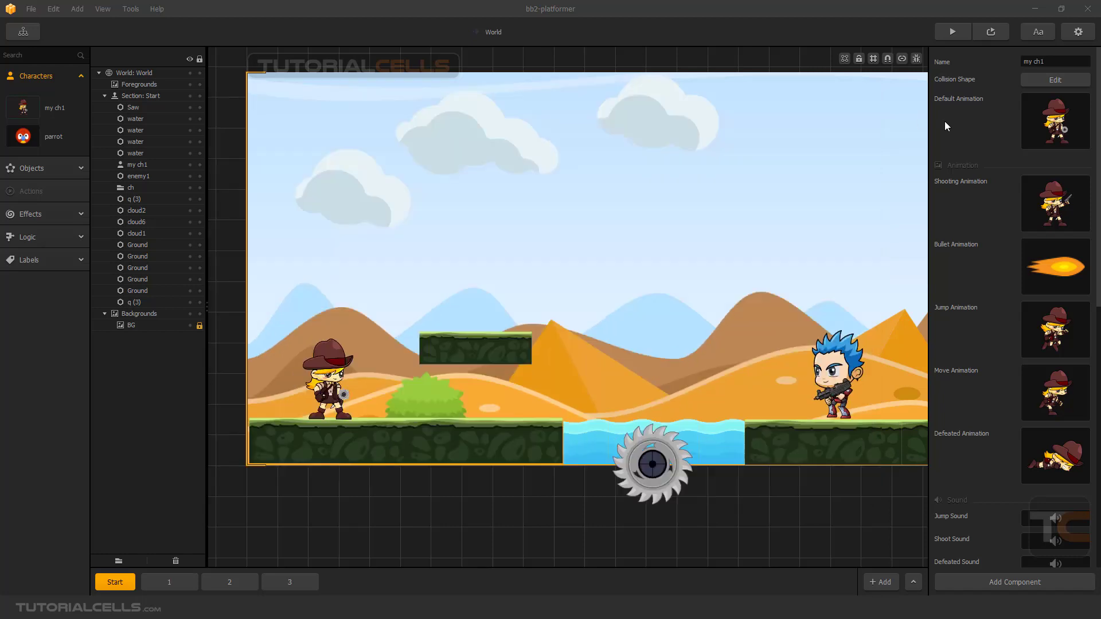
# In the default animation, reposition the saw to about 94, -121, try Send To Back and Bring To Front on it, and close the editor.
pyautogui.click(1068, 102)
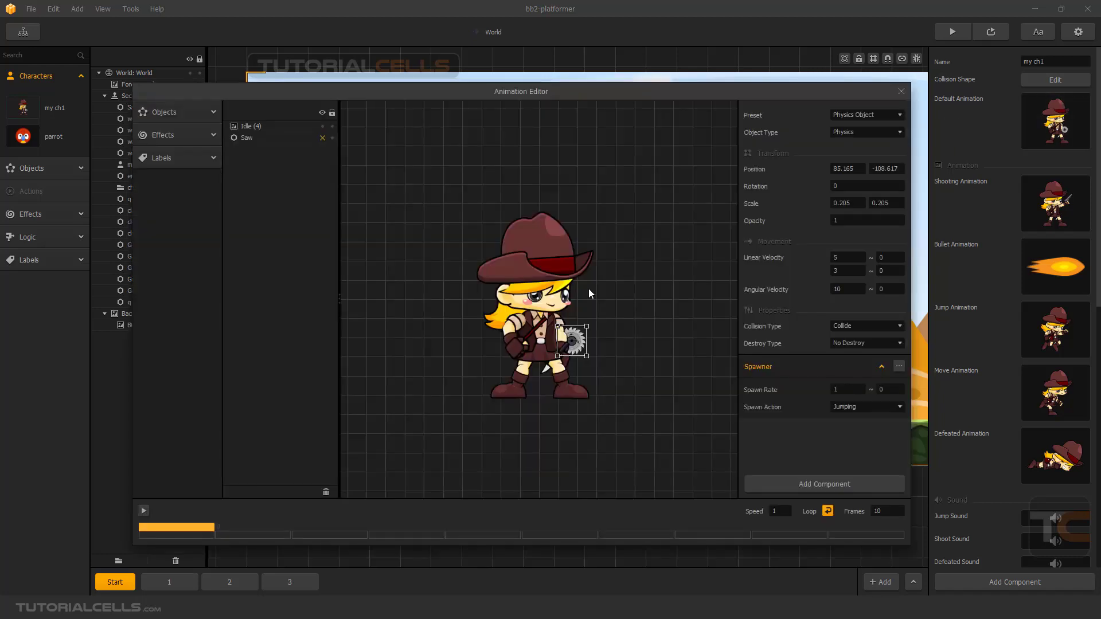
pyautogui.moveTo(583, 351); pyautogui.dragTo(585, 347)
pyautogui.rightClick(586, 347)
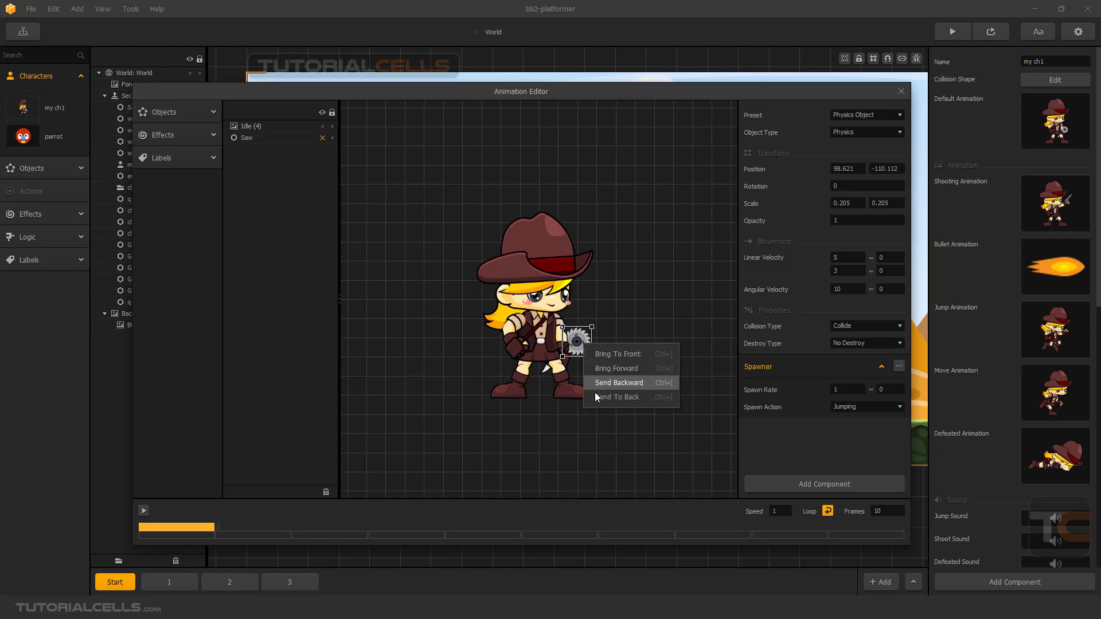
pyautogui.click(607, 399)
pyautogui.rightClick(576, 343)
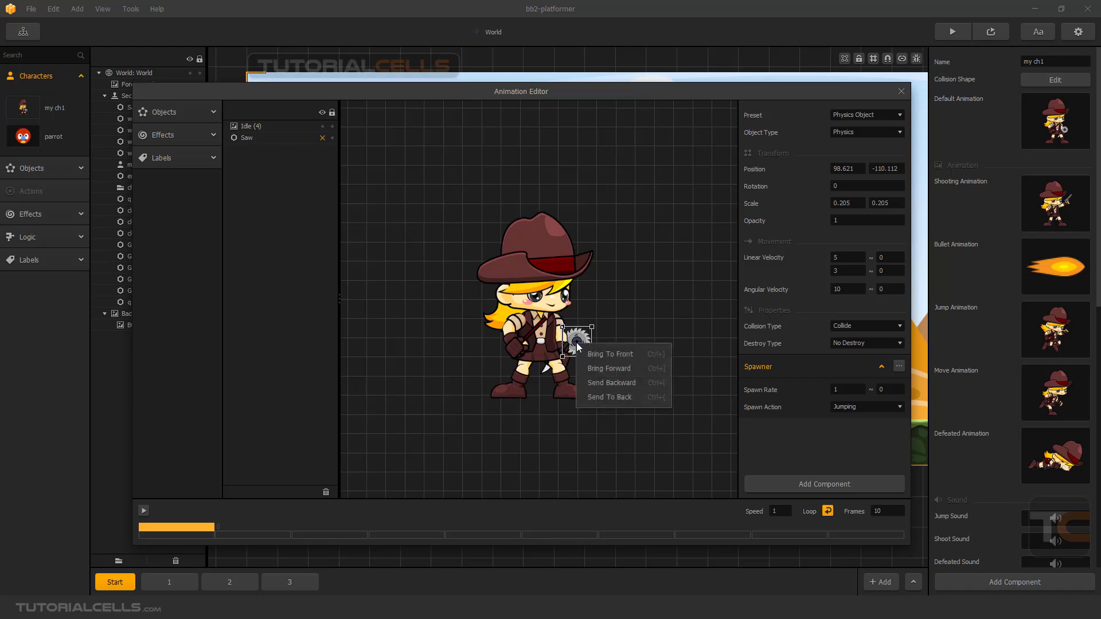
pyautogui.click(594, 352)
pyautogui.moveTo(582, 346); pyautogui.dragTo(581, 350)
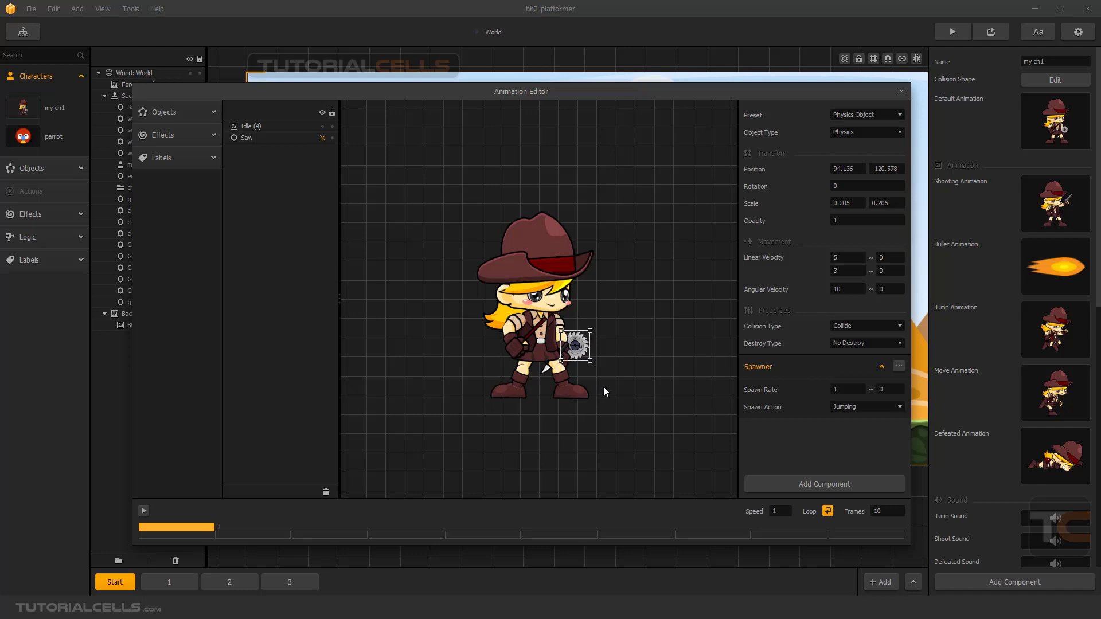
pyautogui.click(901, 91)
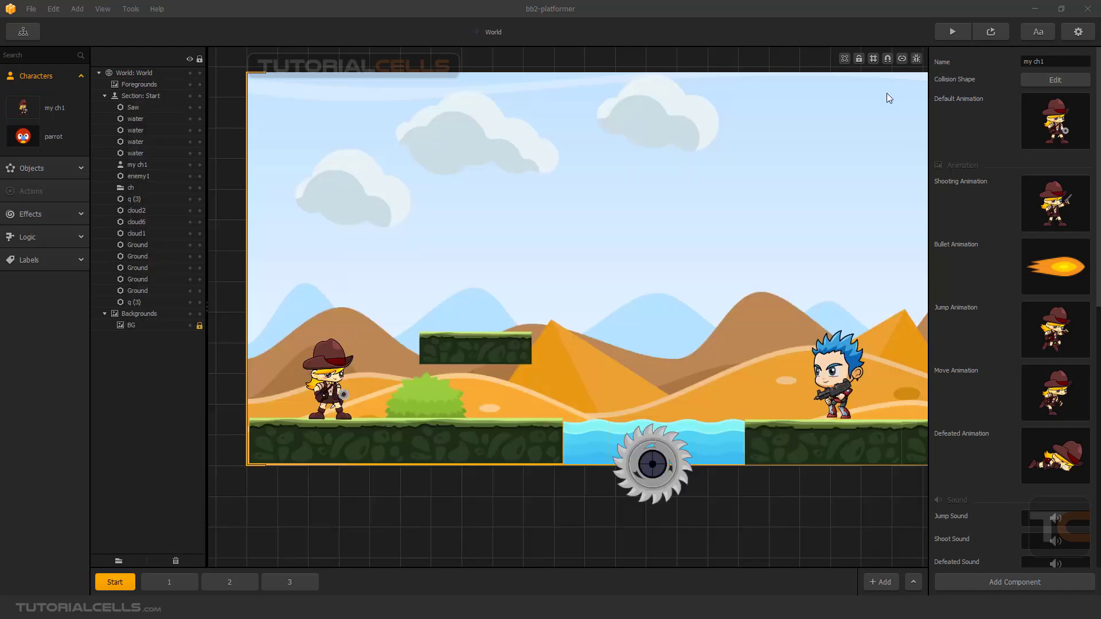
# Reopen my ch1's default animation to review the saw and its Spawner settings, and close the editor.
pyautogui.click(343, 361)
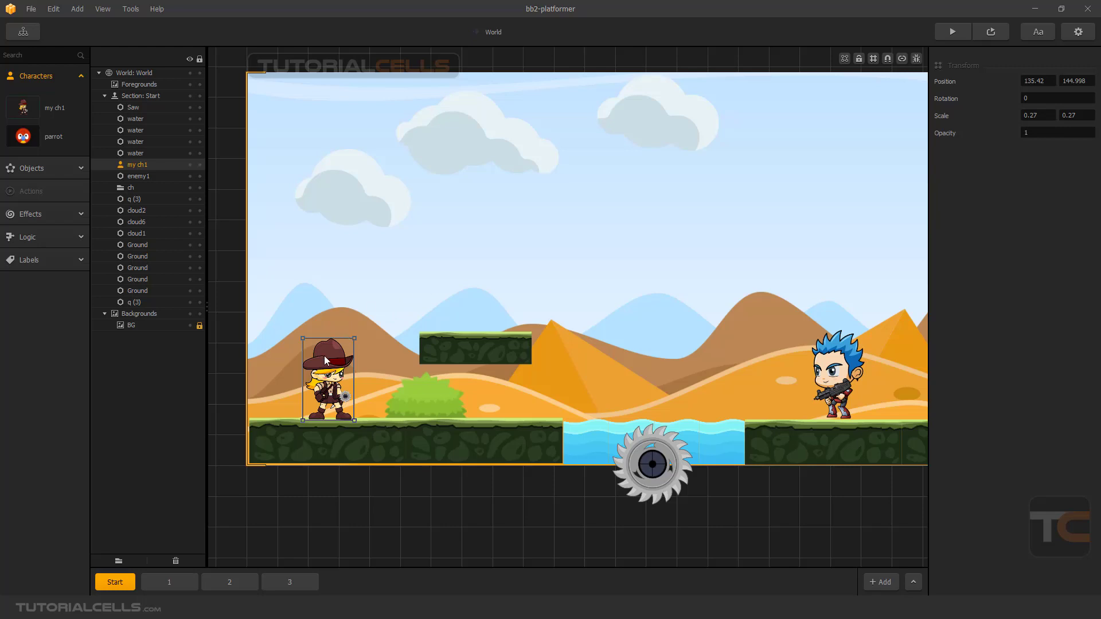
pyautogui.click(50, 108)
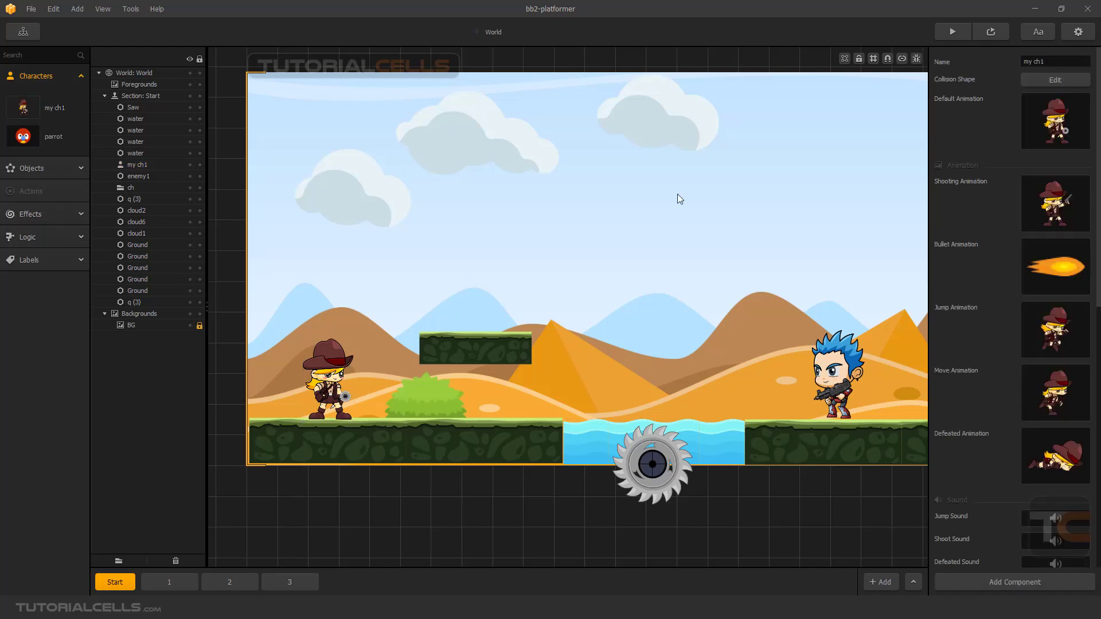
pyautogui.click(1067, 101)
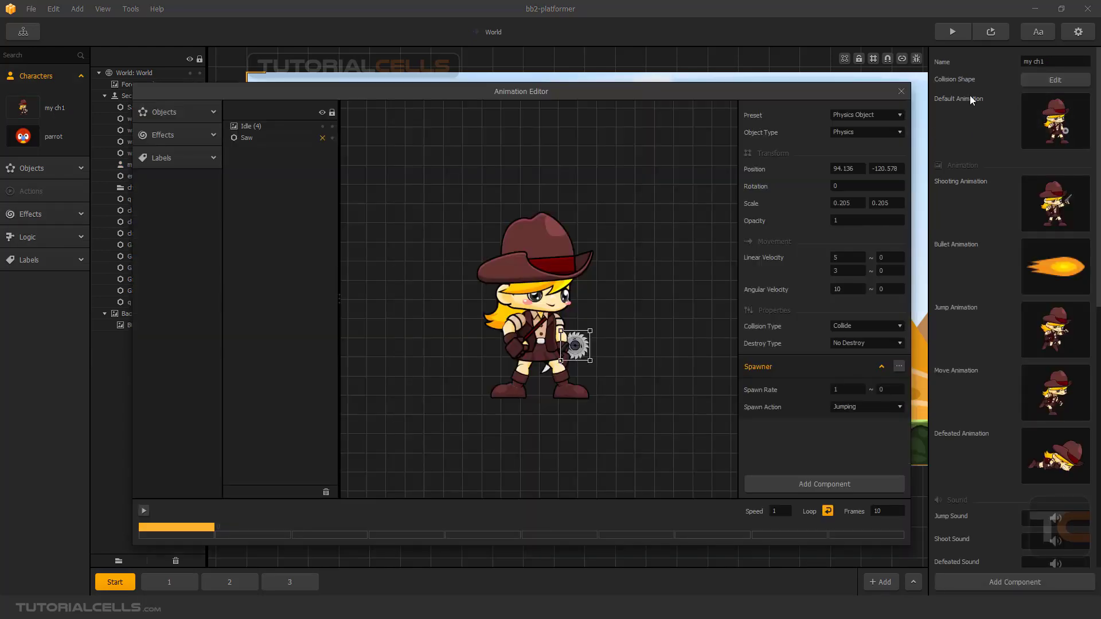
pyautogui.click(901, 90)
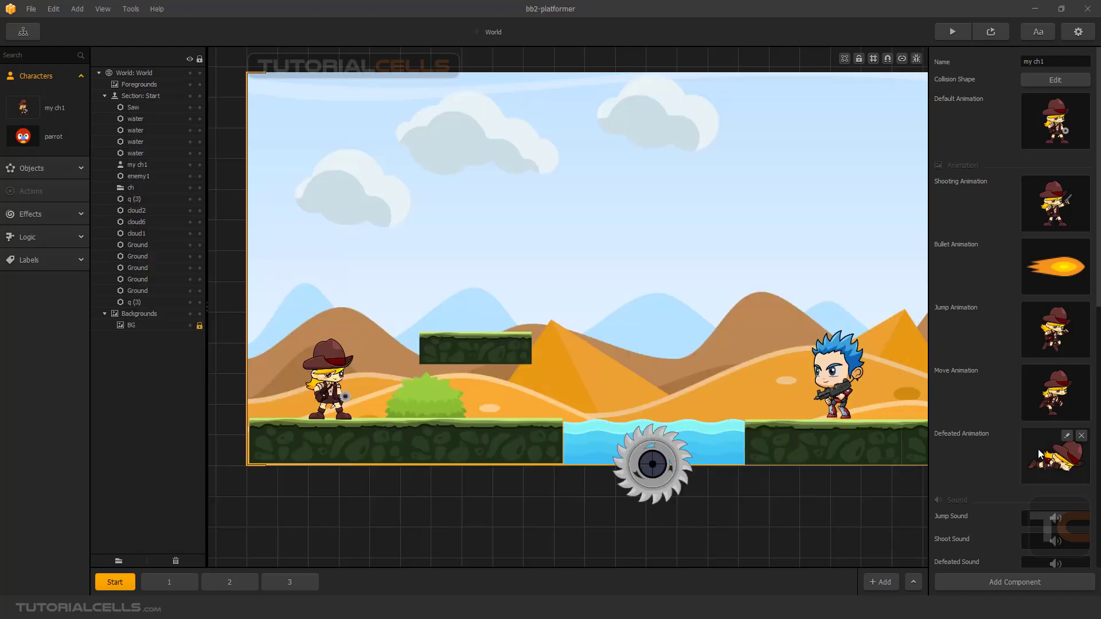
# Open my ch1's defeated animation for editing and look through the available objects for something to spawn.
pyautogui.click(1066, 437)
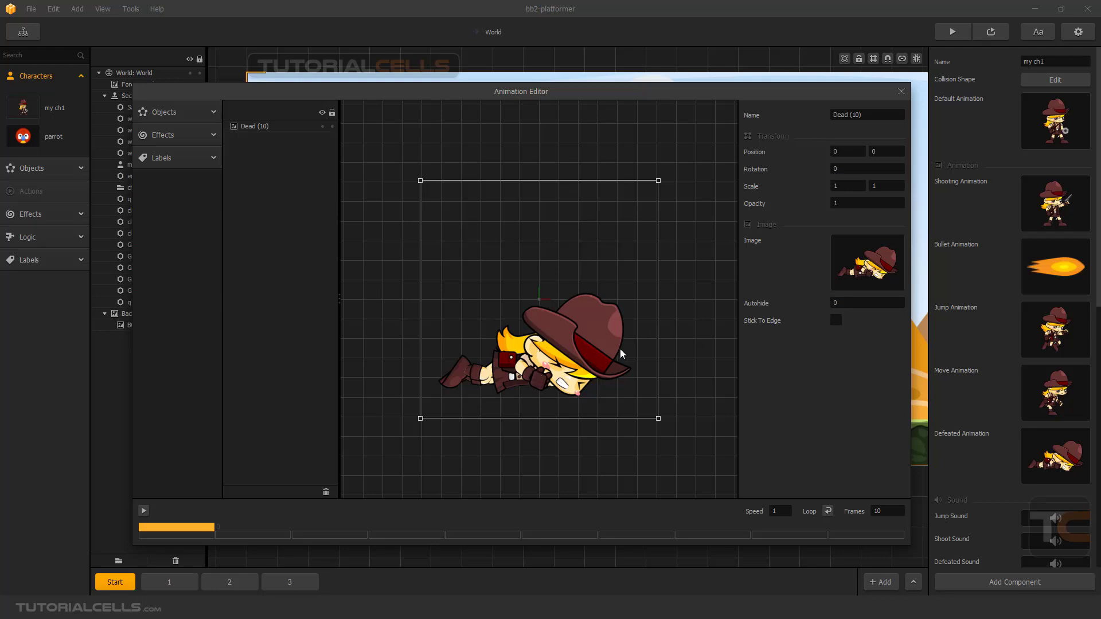
pyautogui.click(175, 112)
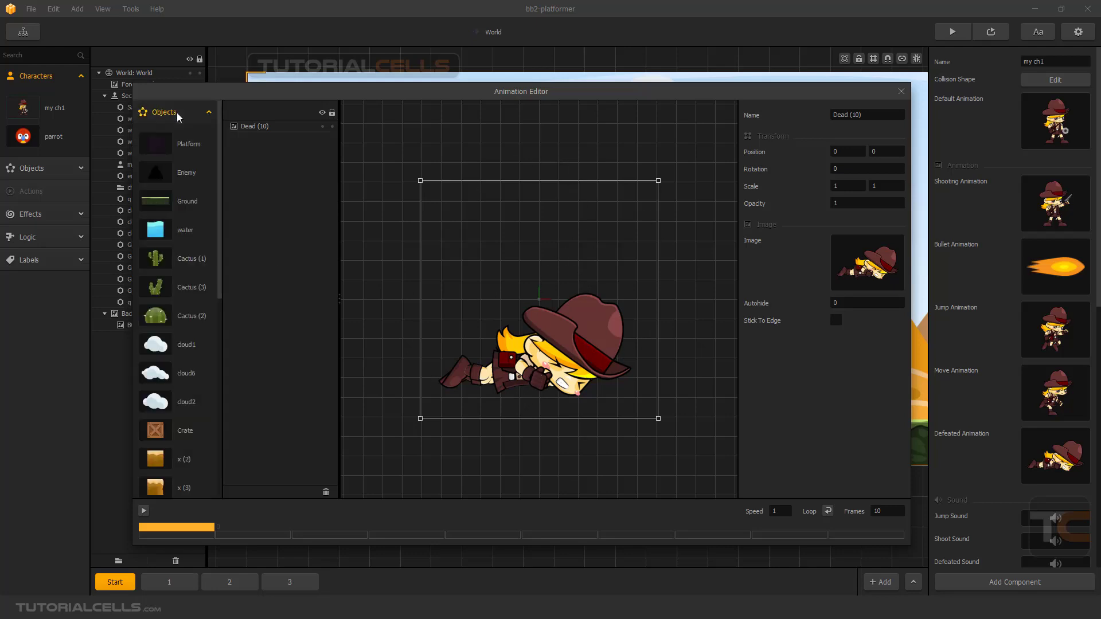
pyautogui.scroll(-5, 201, 364)
pyautogui.scroll(5, 189, 387)
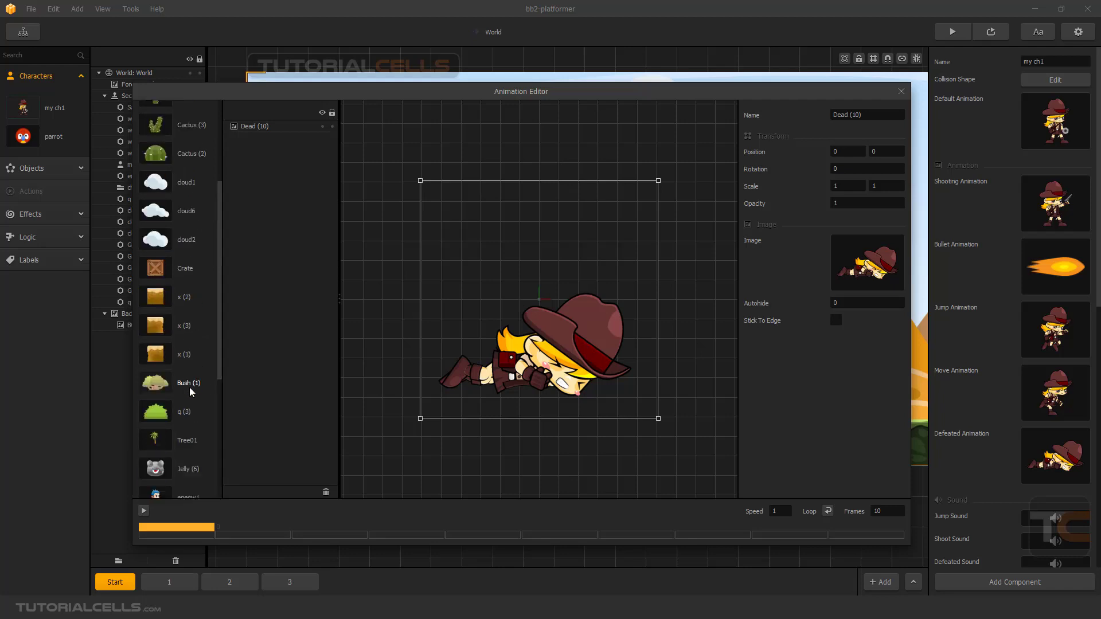
pyautogui.scroll(-5, 190, 385)
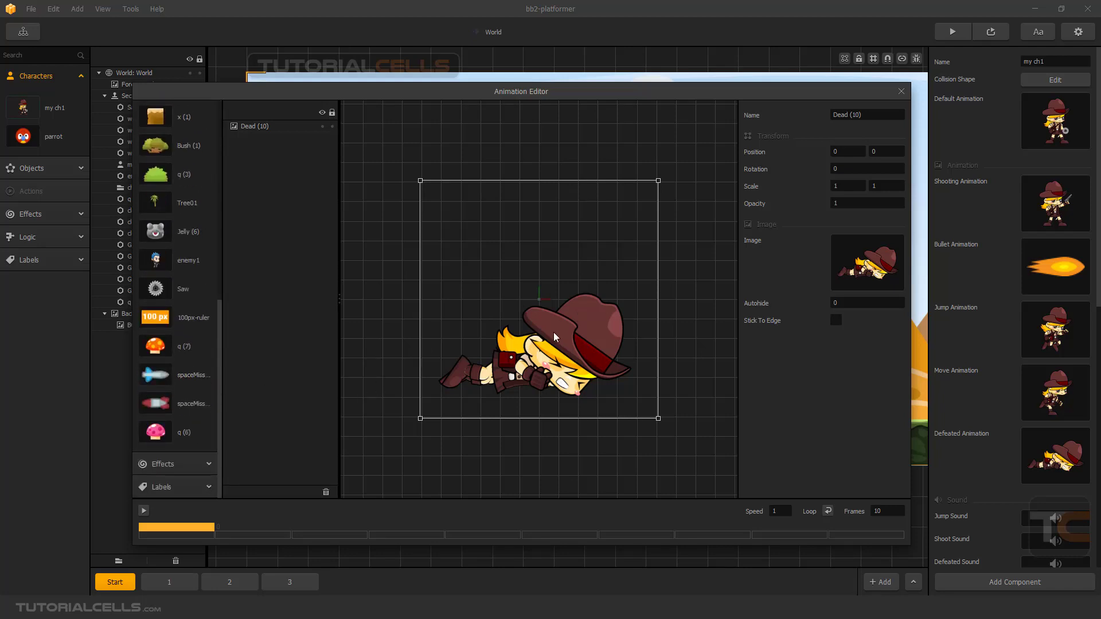
# Import the hud_heartFull image from the objects folder in File Explorer as an object, and place it near the fallen character's face at about -21, -138.
pyautogui.hotkey('alt', 'Tab')
pyautogui.moveTo(502, 475); pyautogui.dragTo(519, 422)
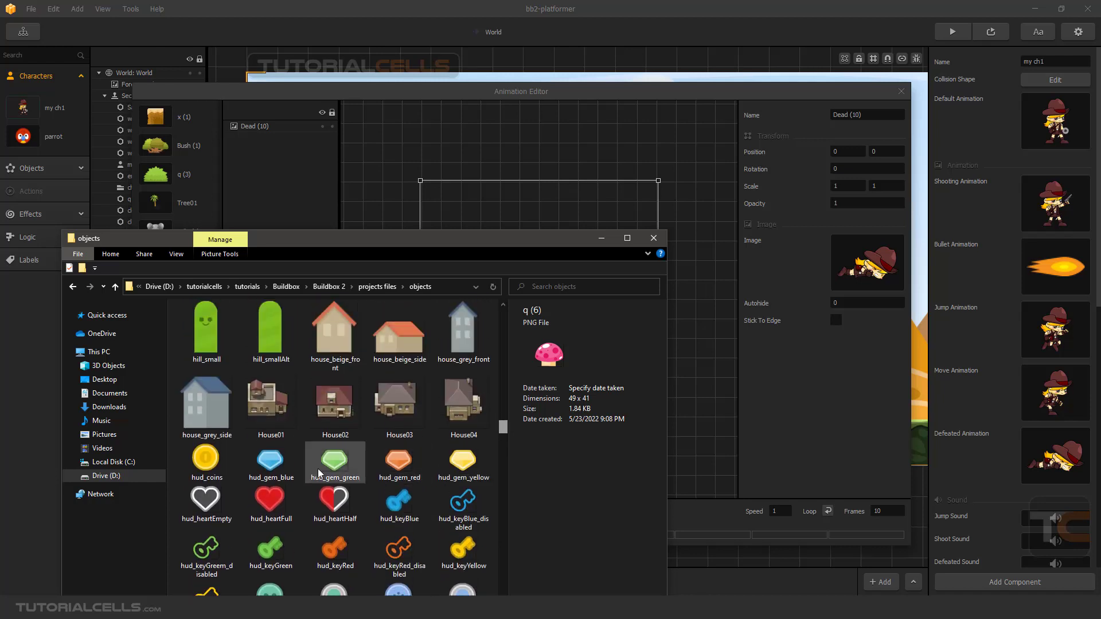
pyautogui.moveTo(269, 498)
pyautogui.mouseDown()
pyautogui.moveTo(508, 218)
pyautogui.moveTo(427, 298)
pyautogui.moveTo(270, 510)
pyautogui.mouseUp()
pyautogui.moveTo(398, 240); pyautogui.dragTo(271, 334)
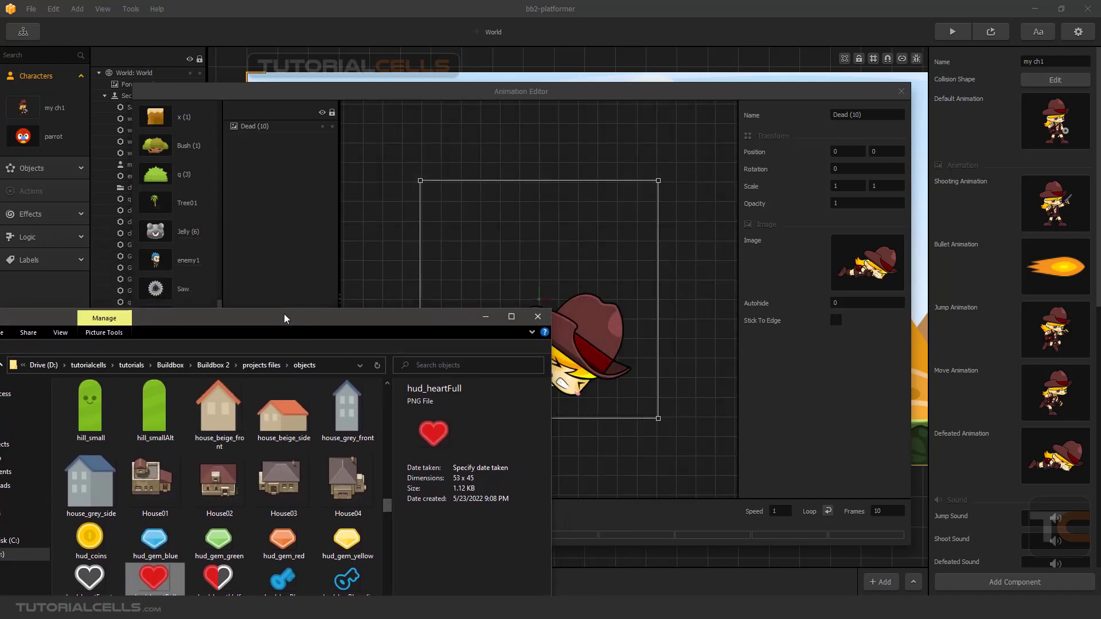
pyautogui.moveTo(151, 581); pyautogui.dragTo(425, 273)
pyautogui.click(478, 319)
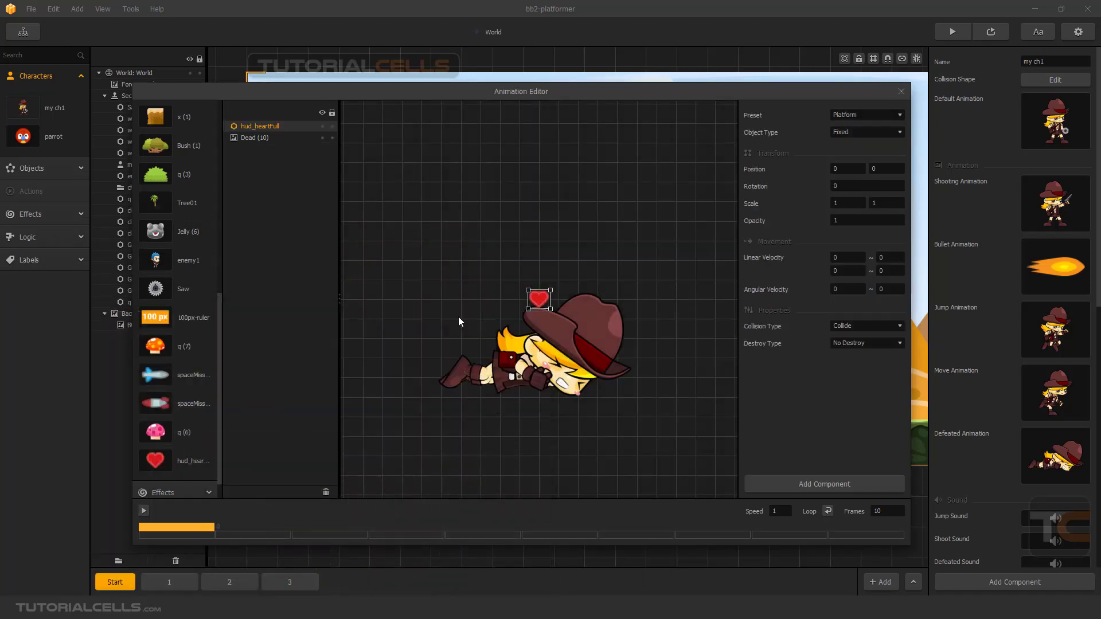
pyautogui.scroll(-1, 187, 425)
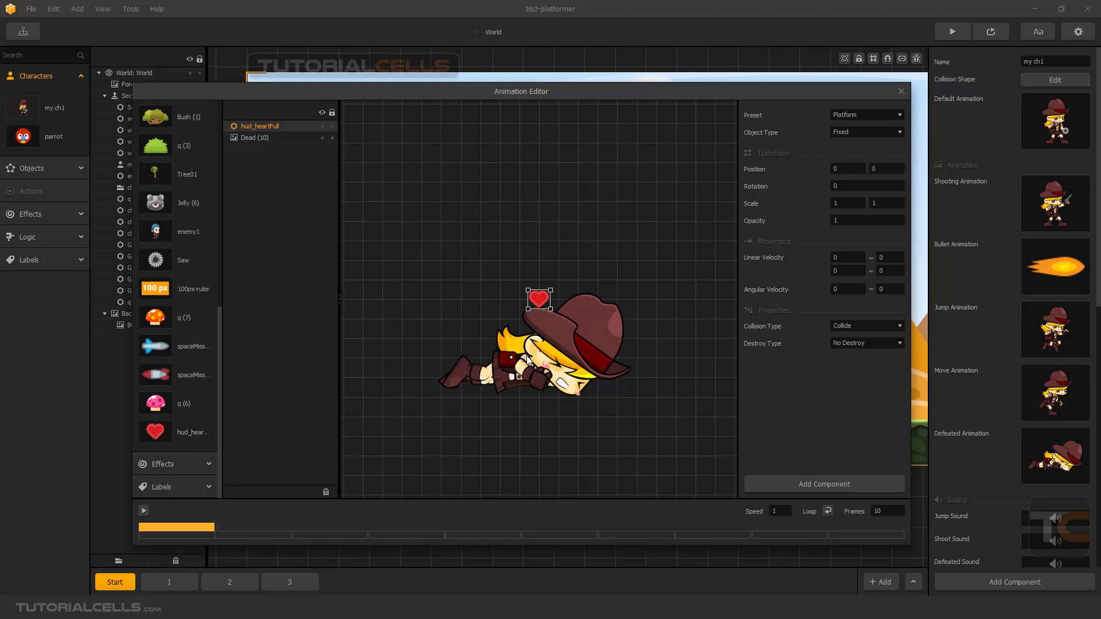
pyautogui.moveTo(539, 299); pyautogui.dragTo(533, 355)
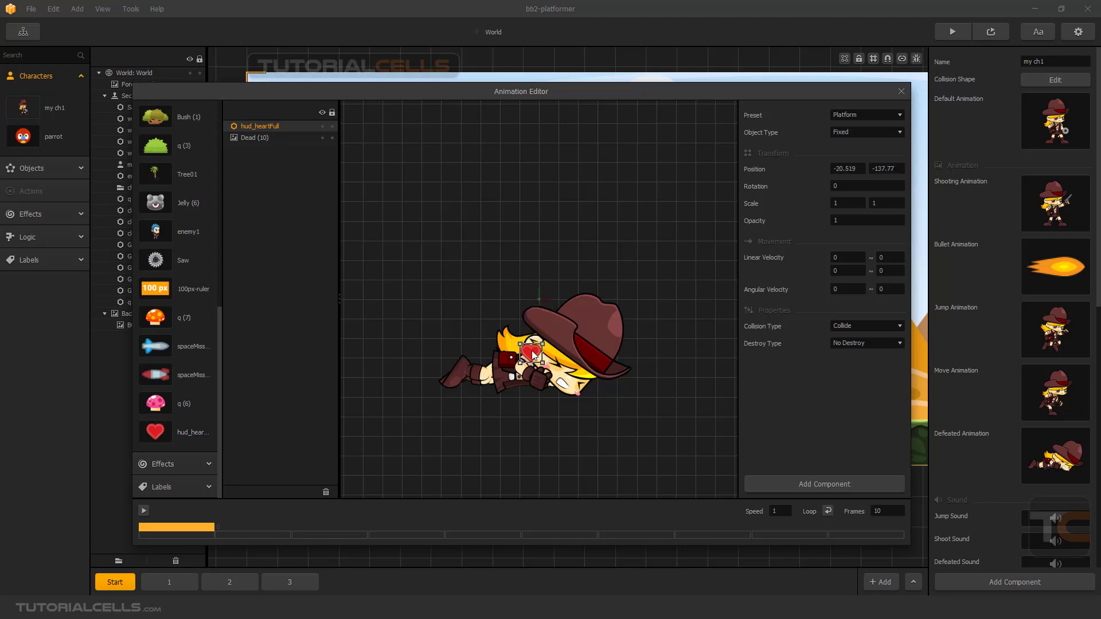
# Add a Spawner component to the heart with a spawn rate of 0.1 and the Permanent spawn action.
pyautogui.click(769, 483)
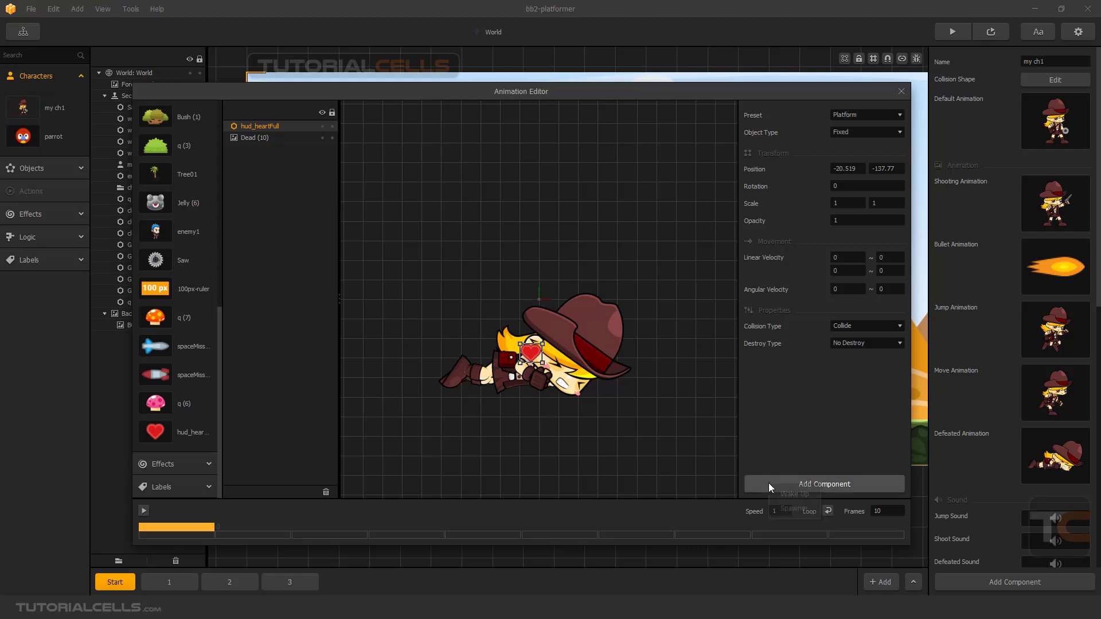
pyautogui.click(785, 508)
pyautogui.click(845, 393)
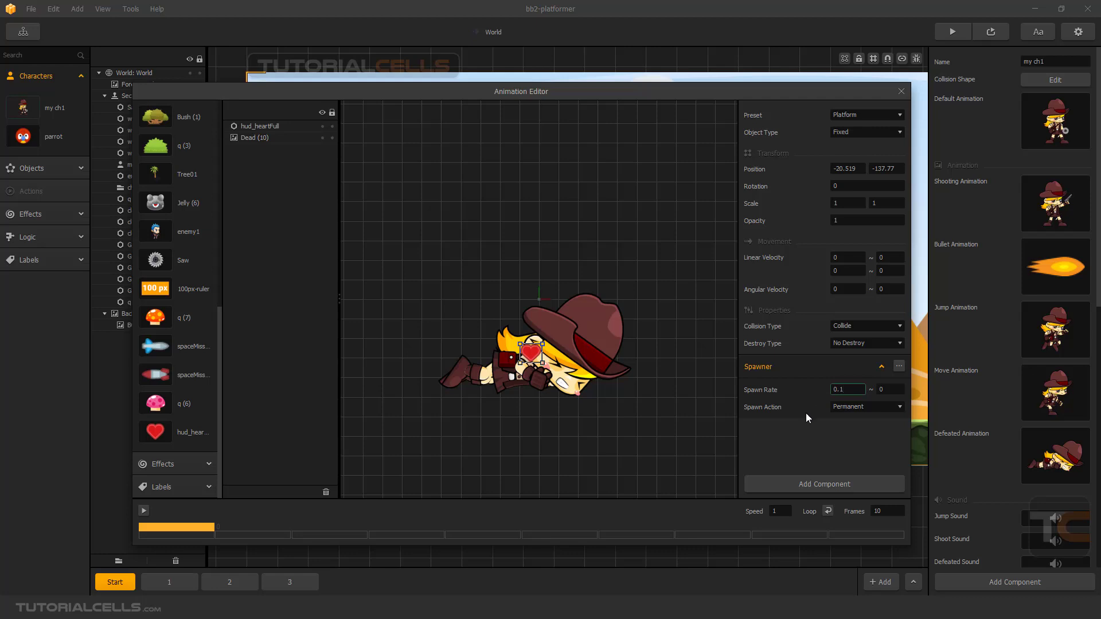
pyautogui.click(809, 435)
pyautogui.click(845, 407)
pyautogui.click(797, 447)
# Set the heart's angular velocity to 5 and its object type to Physics.
pyautogui.click(843, 289)
pyautogui.write('5')
pyautogui.click(857, 131)
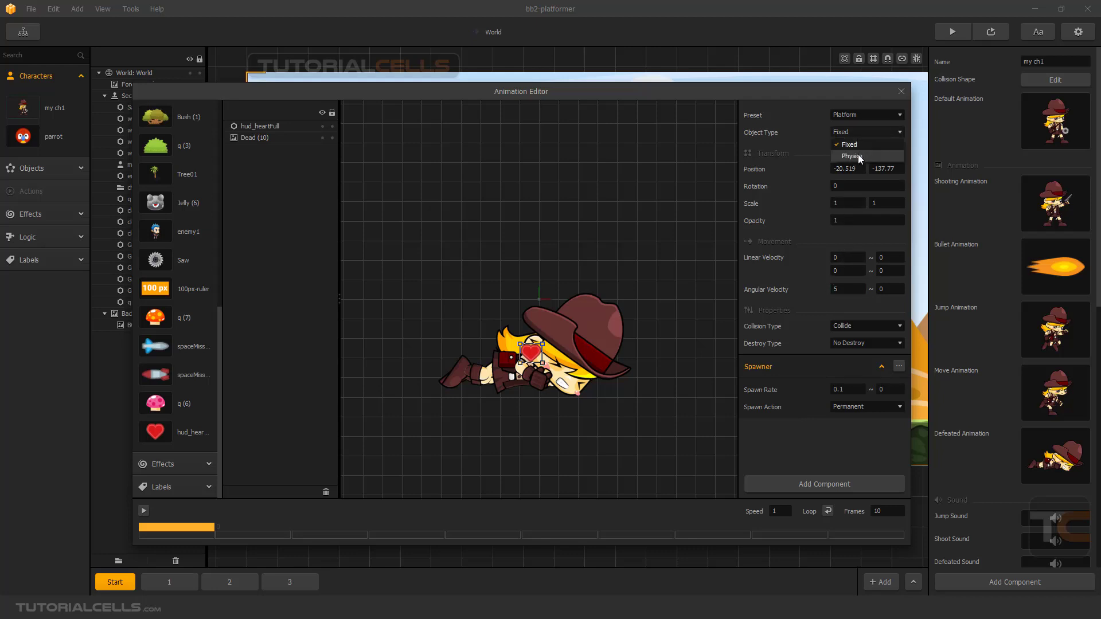
pyautogui.click(853, 156)
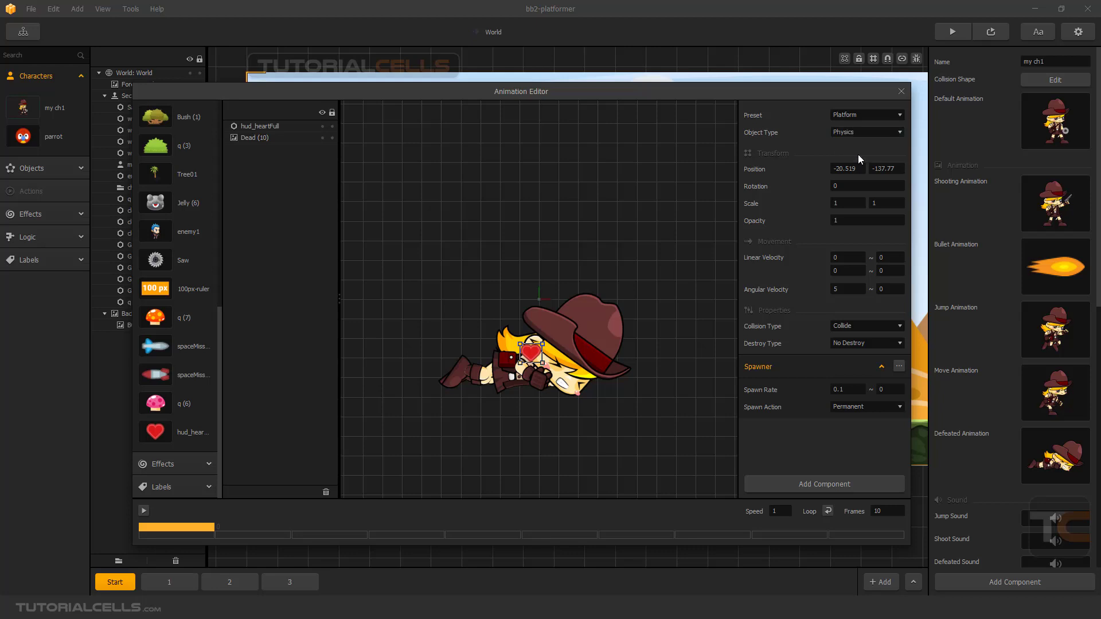
# Set both of the heart's first linear velocity values to 50 and its destroy type to Destroy Enemy, and close the editor.
pyautogui.click(845, 273)
pyautogui.click(835, 258)
pyautogui.click(823, 264)
pyautogui.click(867, 344)
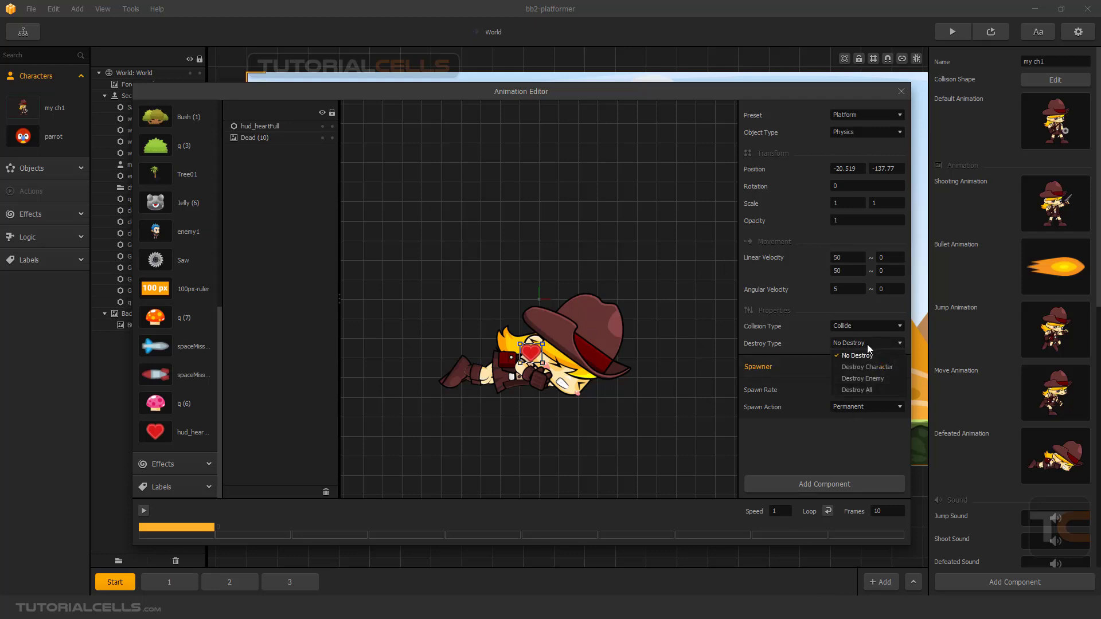
pyautogui.click(860, 379)
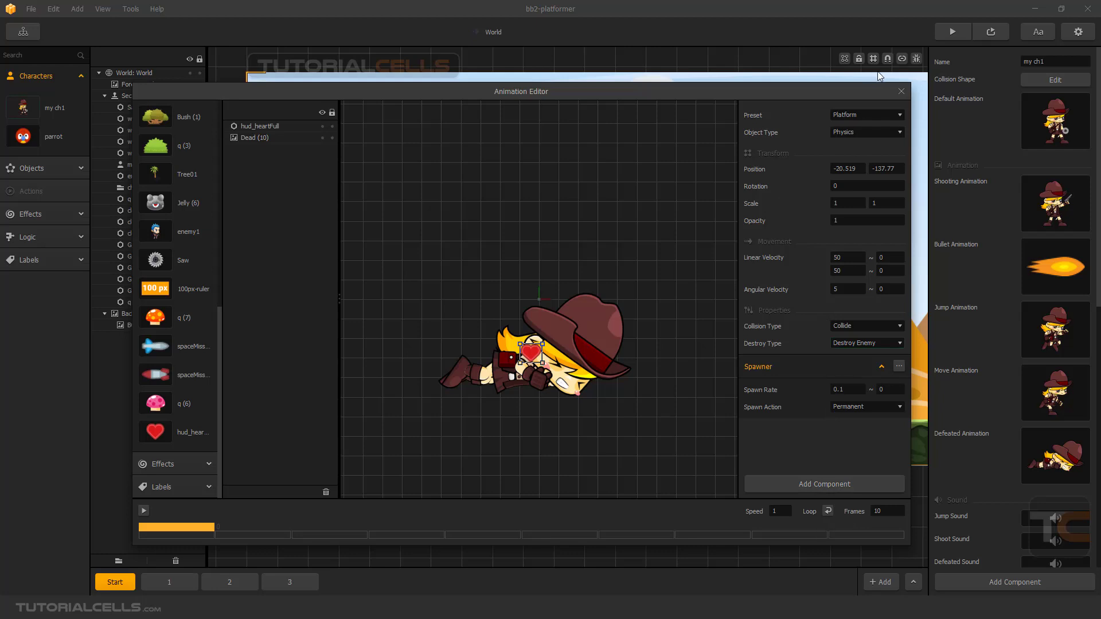
pyautogui.click(901, 91)
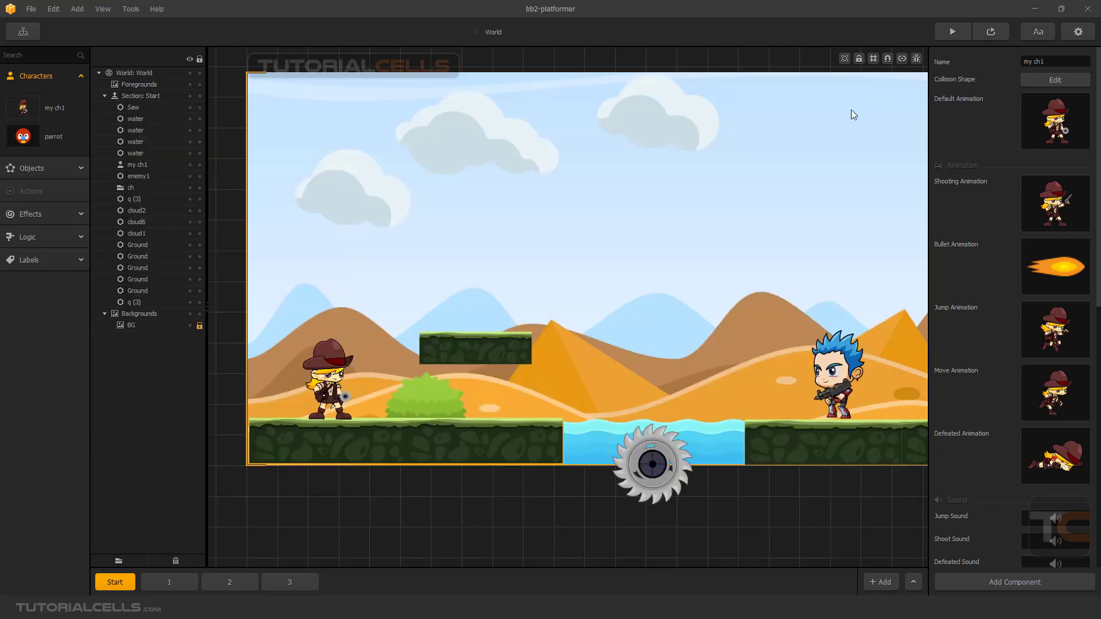
# Preview the game, run and jump with the character until it is defeated to test the heart spawner, and close the preview.
pyautogui.click(963, 33)
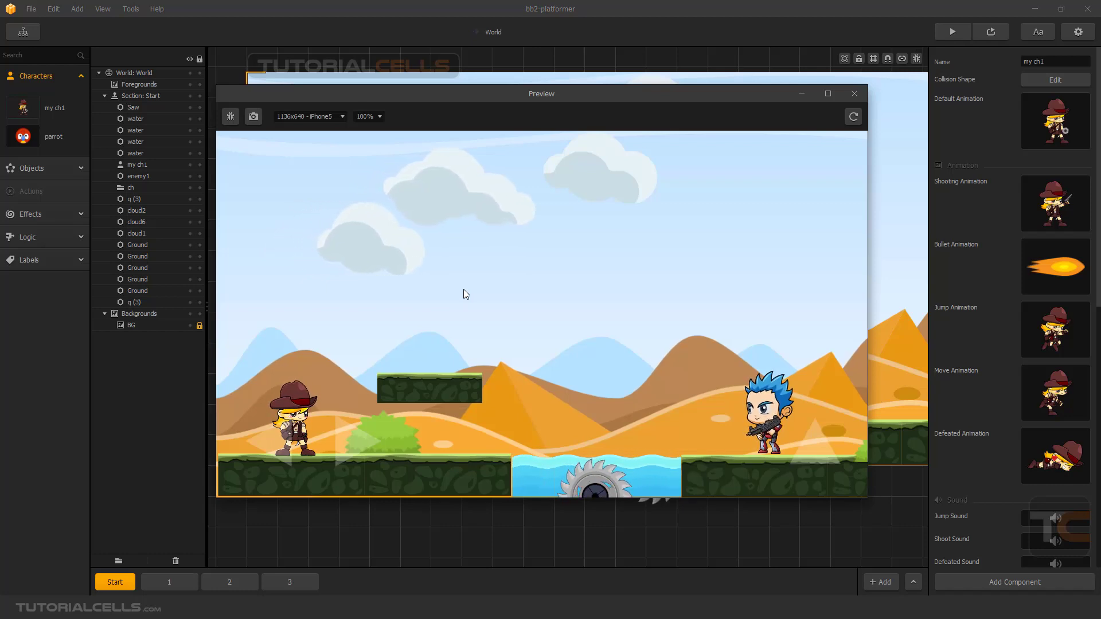
pyautogui.press('Right')
pyautogui.press('Up')
pyautogui.press('Left')
pyautogui.press('Right')
pyautogui.press('Up')
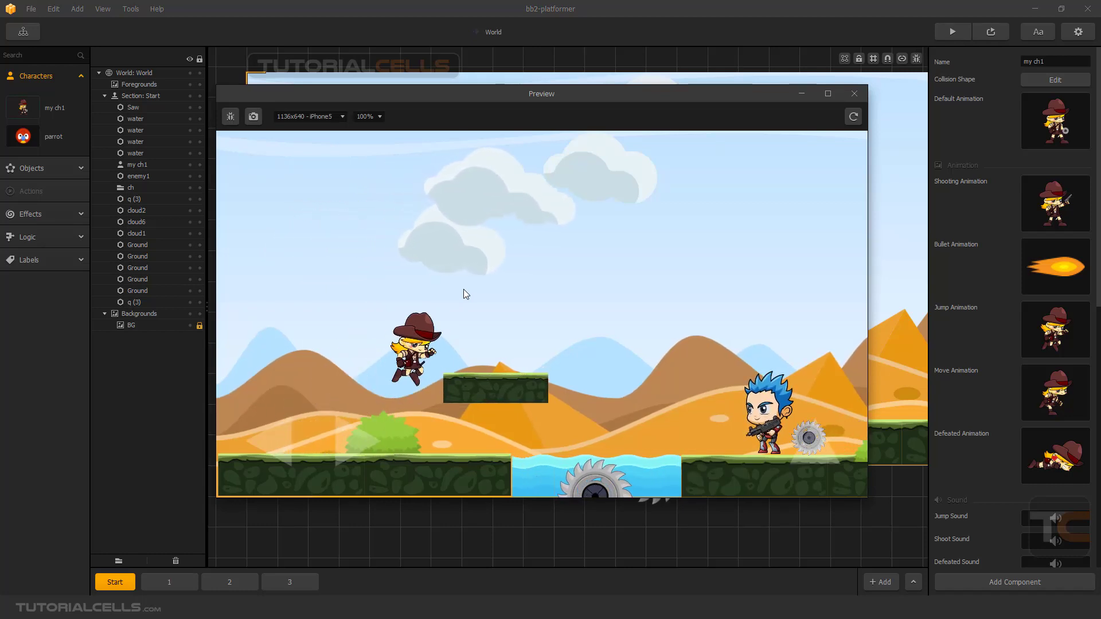
pyautogui.press('Up')
pyautogui.press('Left')
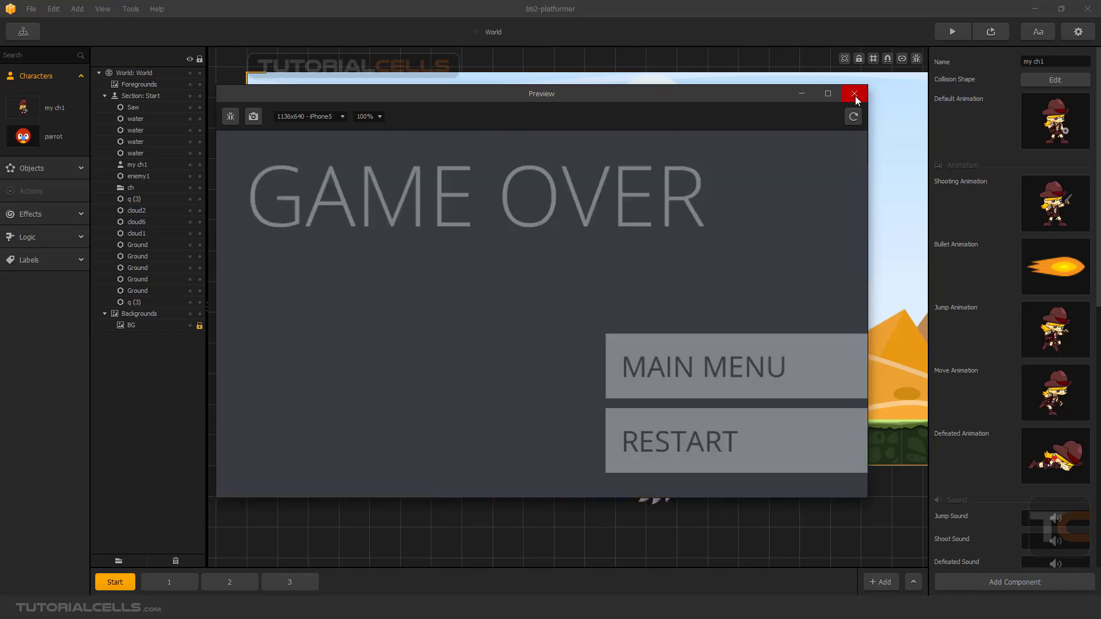
pyautogui.click(854, 93)
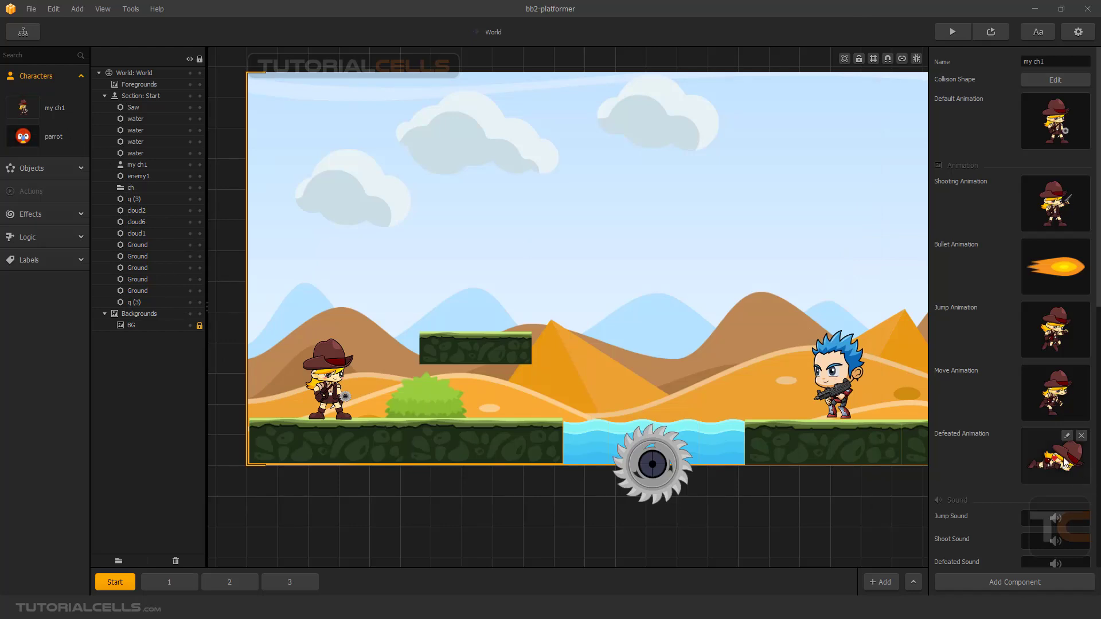
# In my ch1's defeated animation, adjust the heart's linear velocity, setting the second value of both rows to 20, and close the editor.
pyautogui.click(1066, 436)
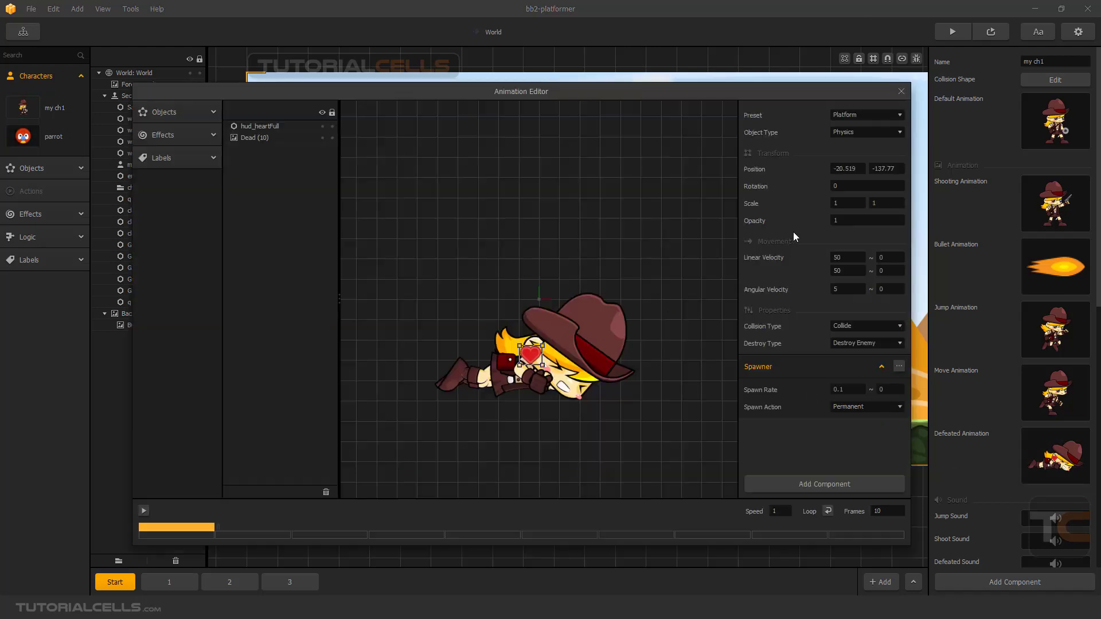
pyautogui.doubleClick(850, 257)
pyautogui.moveTo(846, 271); pyautogui.dragTo(825, 277)
pyautogui.press('Return')
pyautogui.doubleClick(881, 274)
pyautogui.write('20')
pyautogui.doubleClick(878, 258)
pyautogui.write('20')
pyautogui.press('Return')
pyautogui.click(902, 92)
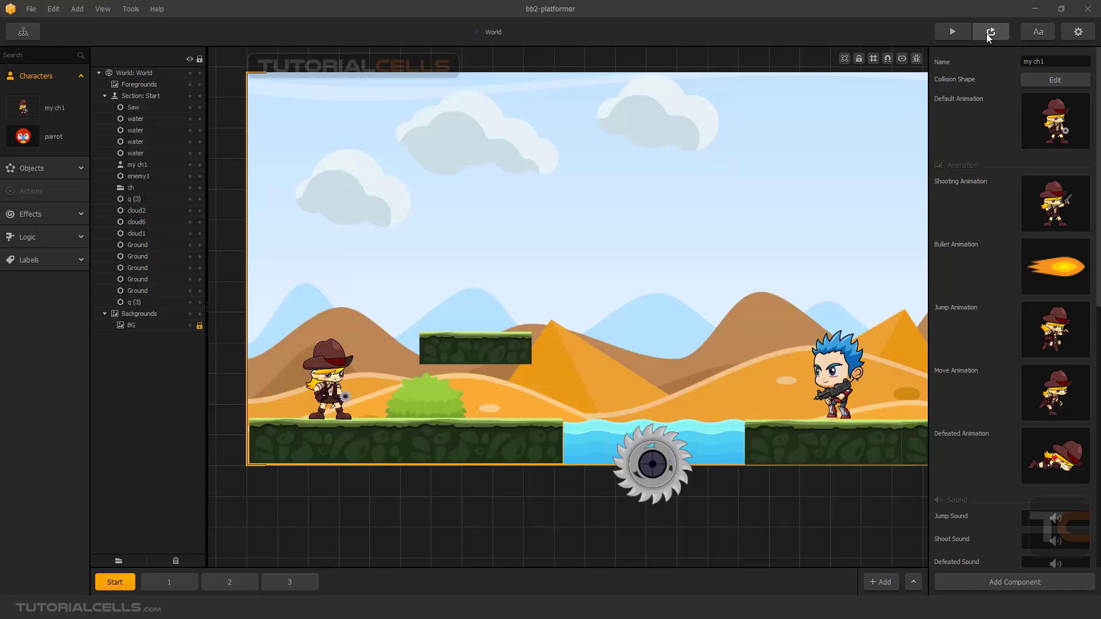
# Preview the game again with the new heart velocities, move and jump the character until it is defeated, and close the preview.
pyautogui.click(952, 31)
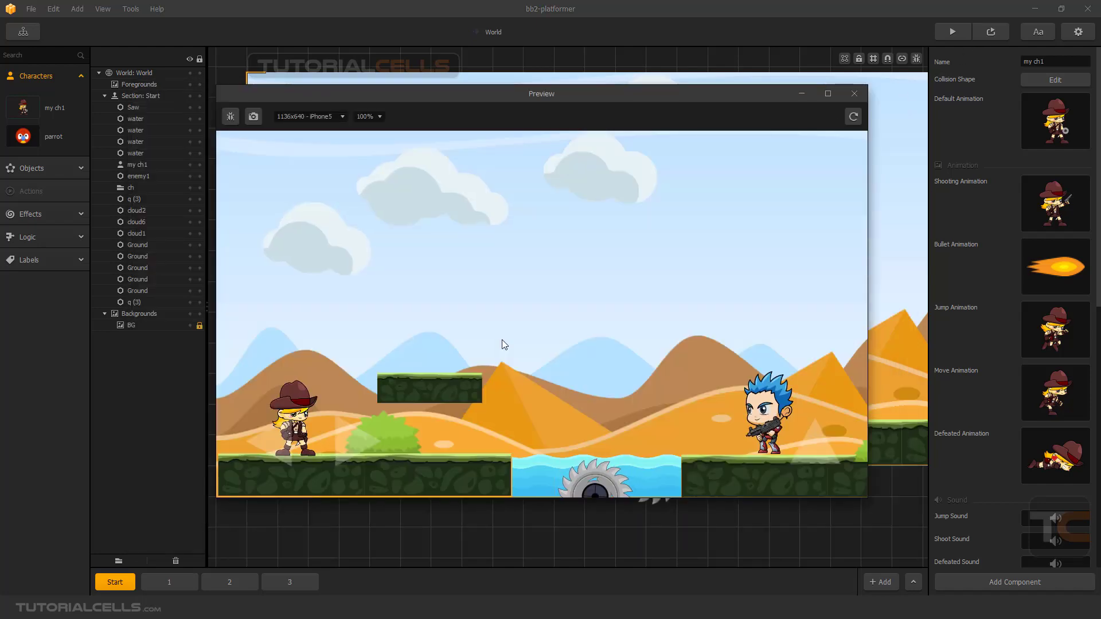
pyautogui.press('Right')
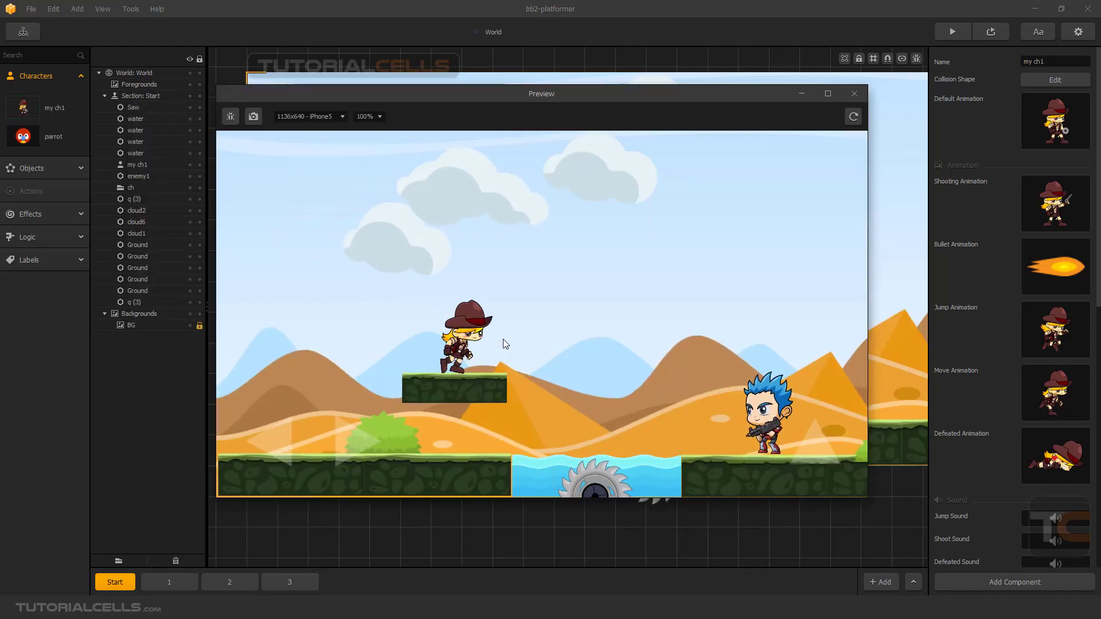
pyautogui.press('Up')
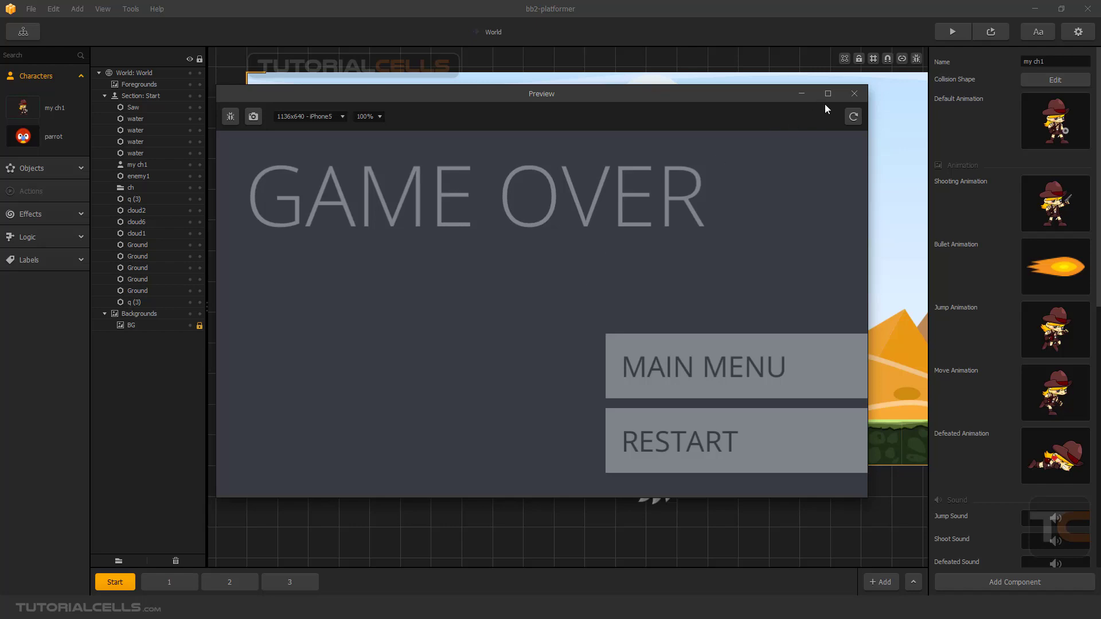
pyautogui.click(853, 94)
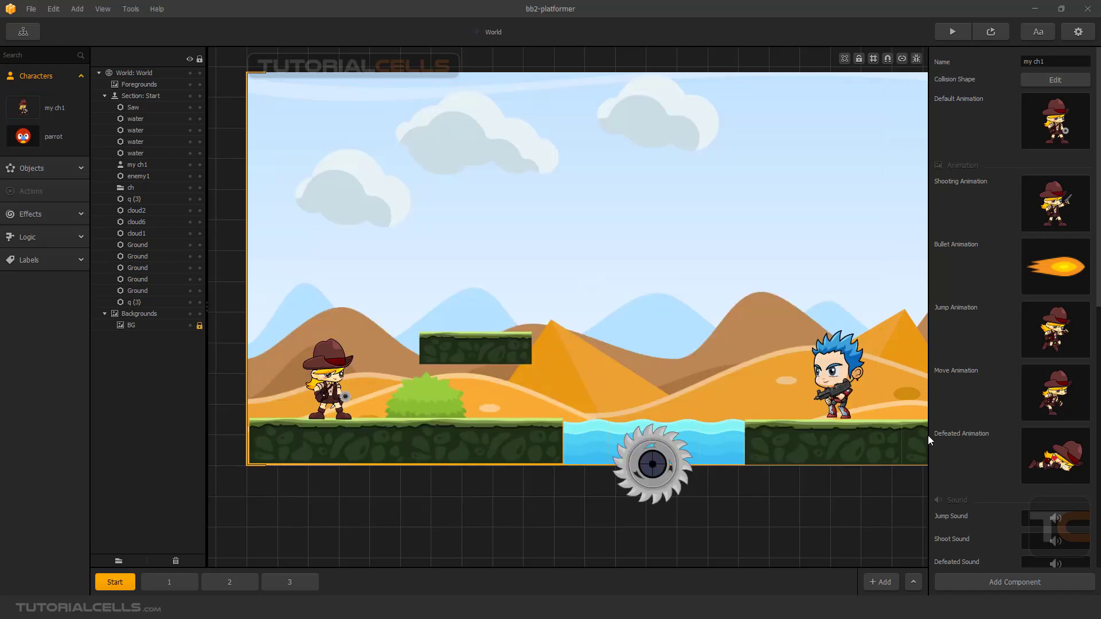
# Reopen my ch1's defeated animation for editing.
pyautogui.moveTo(1044, 459)
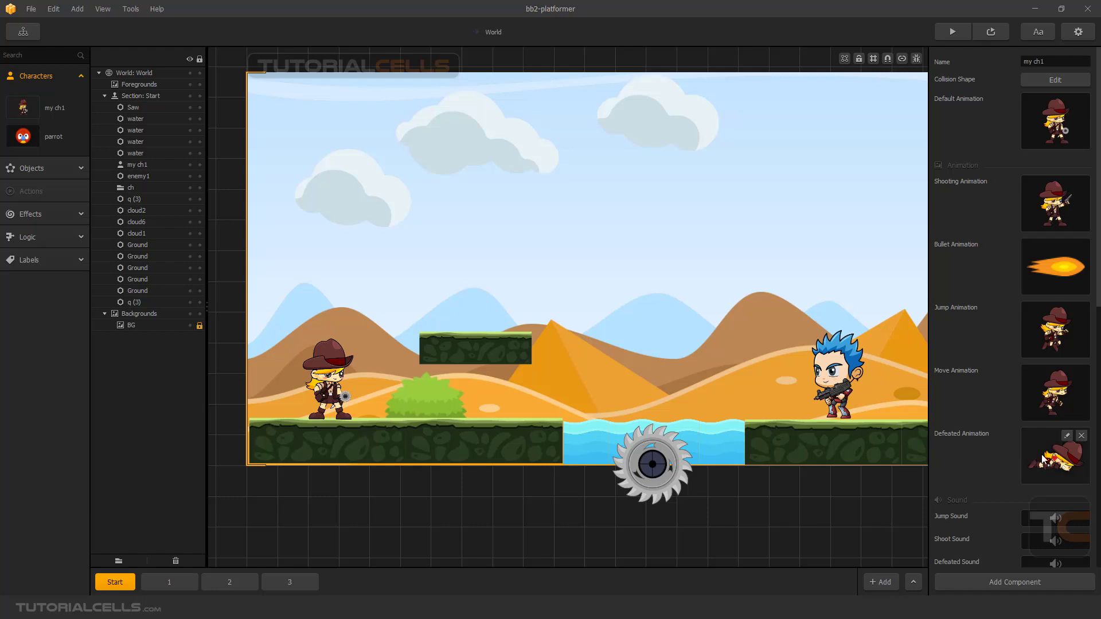